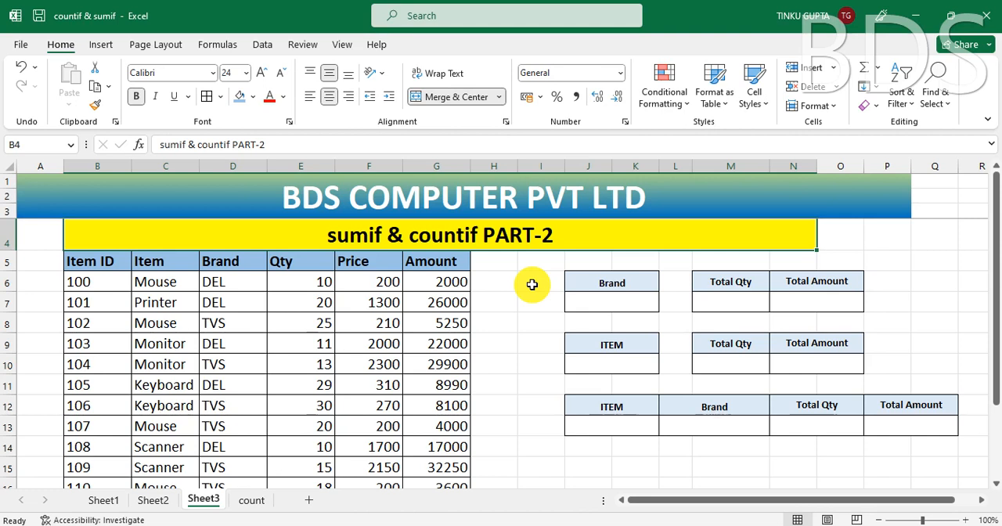
Step: Examine the item table's columns from Item ID to Amount, including how the first row's Amount derives from Qty and Price
click(338, 321)
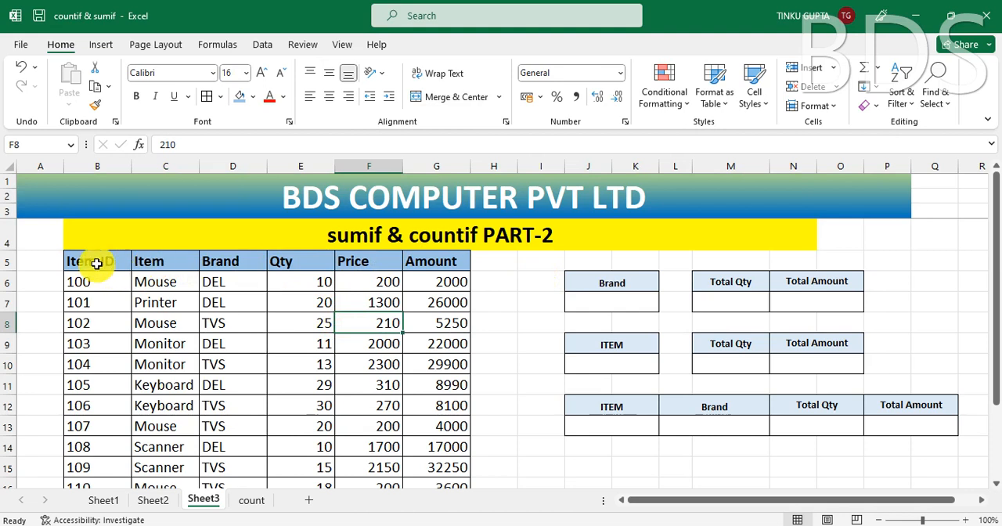
click(97, 265)
click(99, 282)
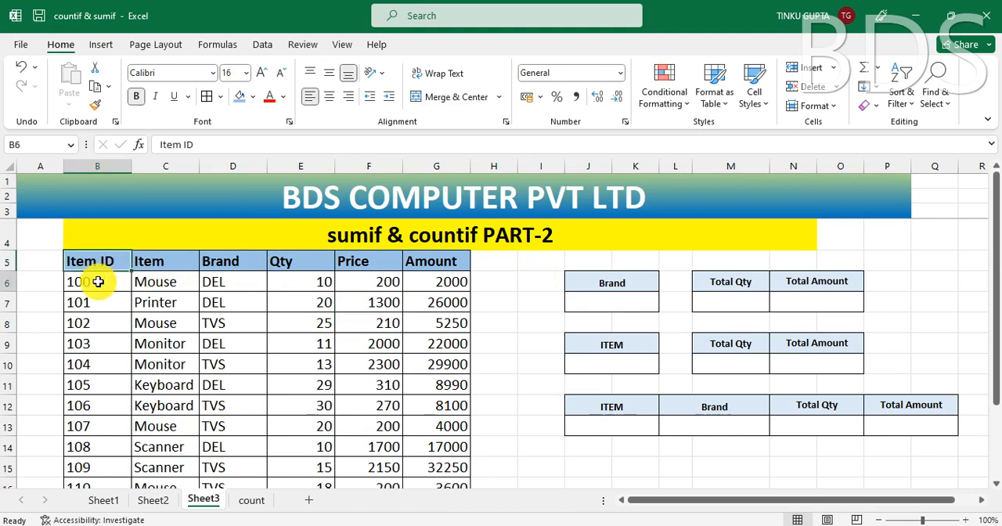
click(149, 263)
click(157, 282)
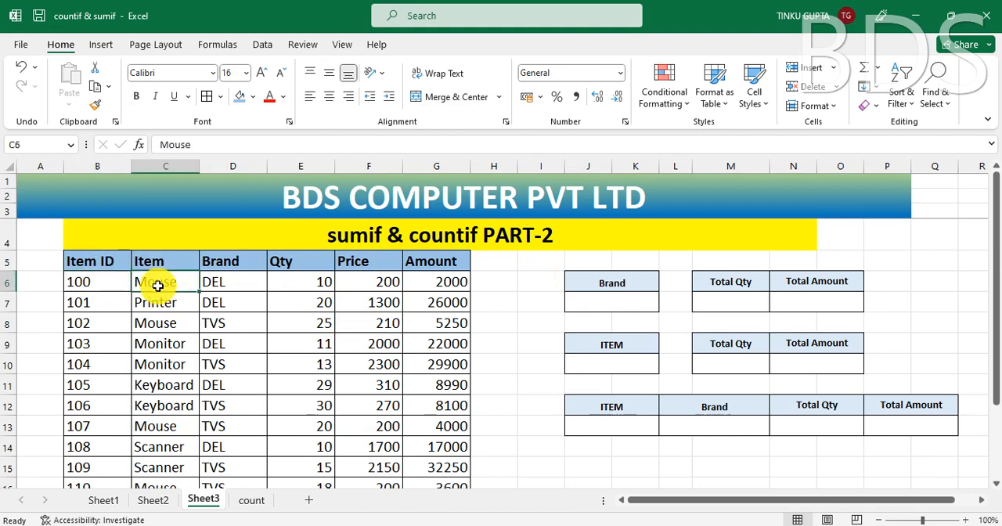
click(229, 283)
click(301, 262)
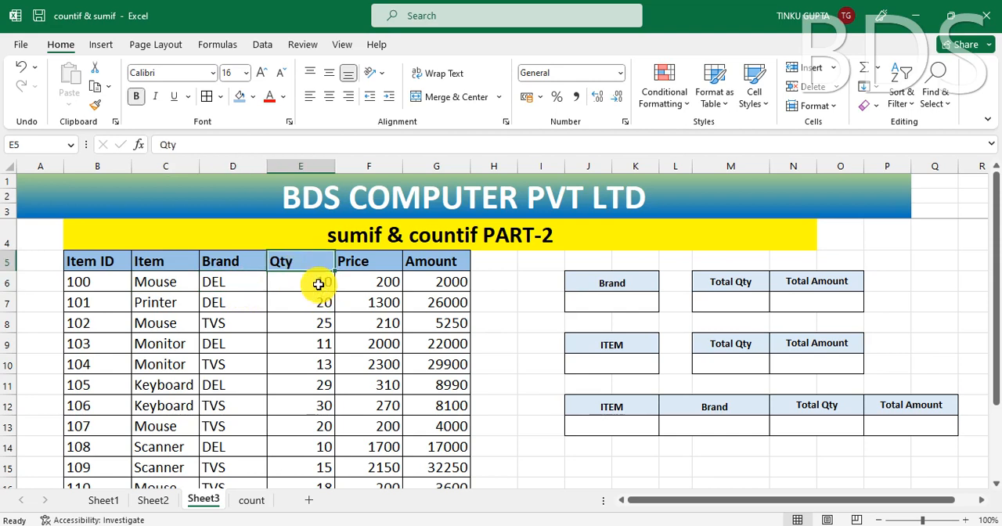
click(316, 285)
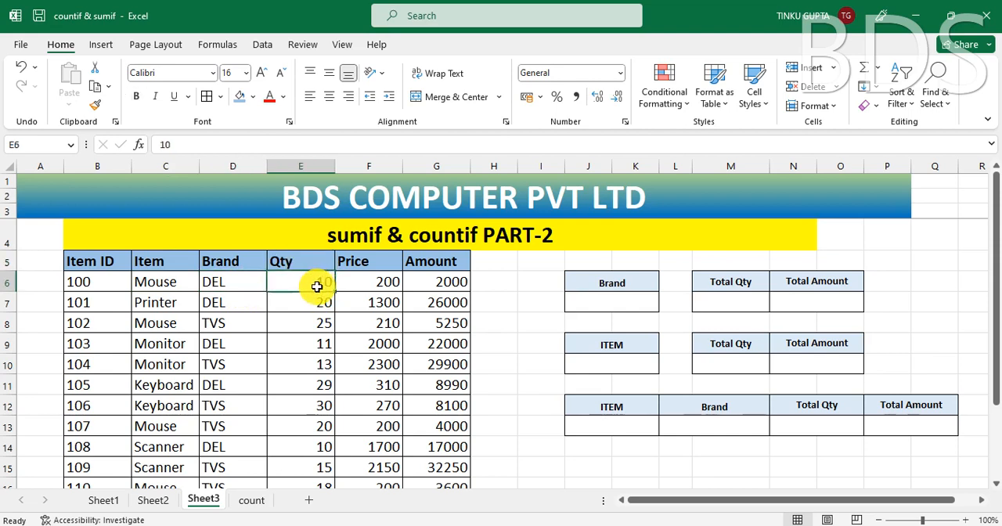
click(359, 263)
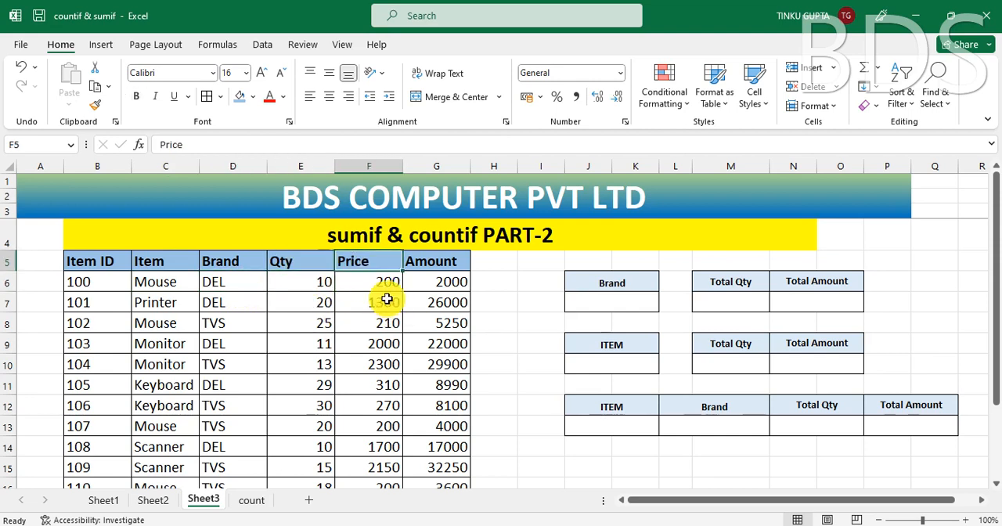
click(376, 283)
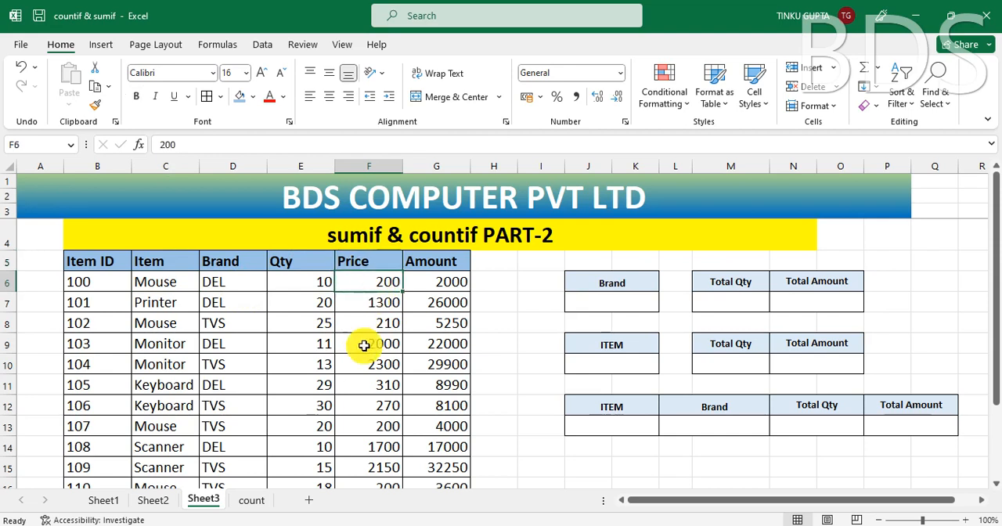
click(435, 283)
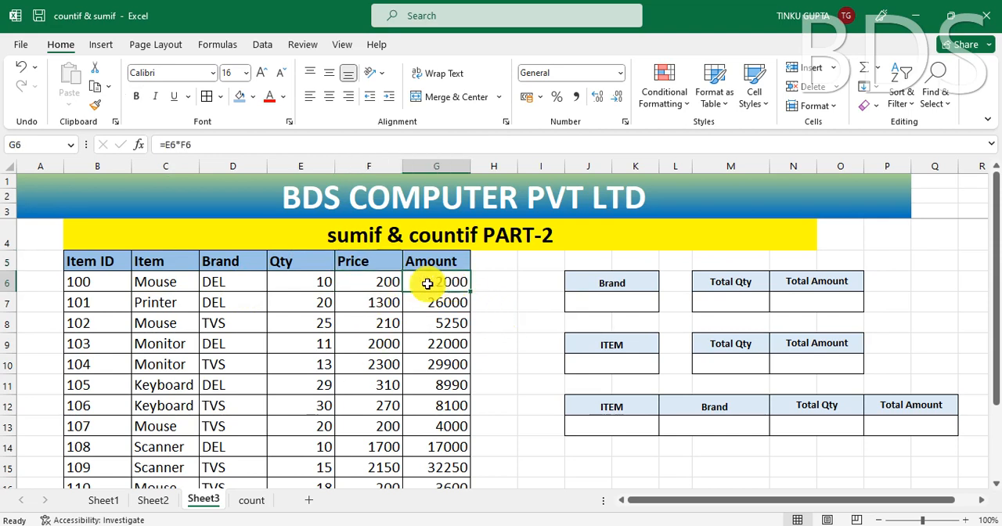
click(320, 285)
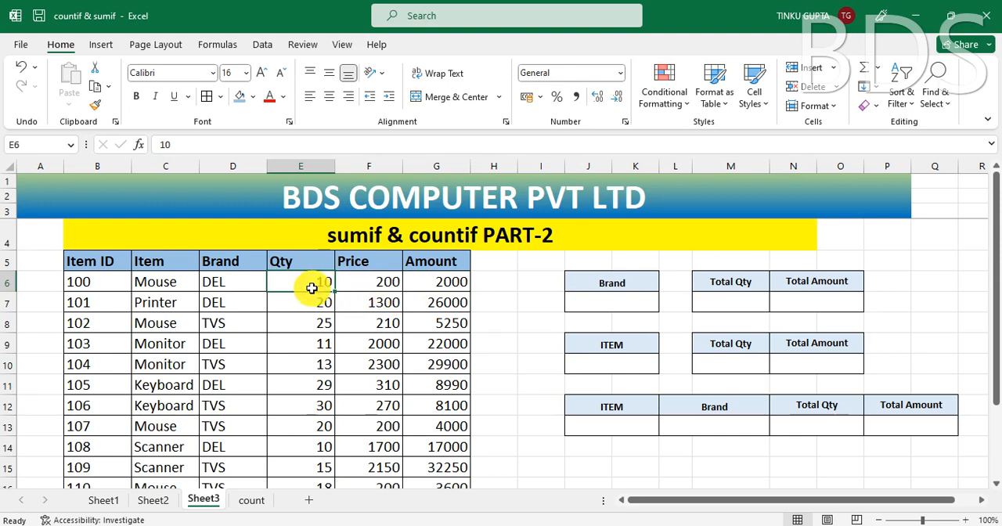
click(371, 284)
click(451, 285)
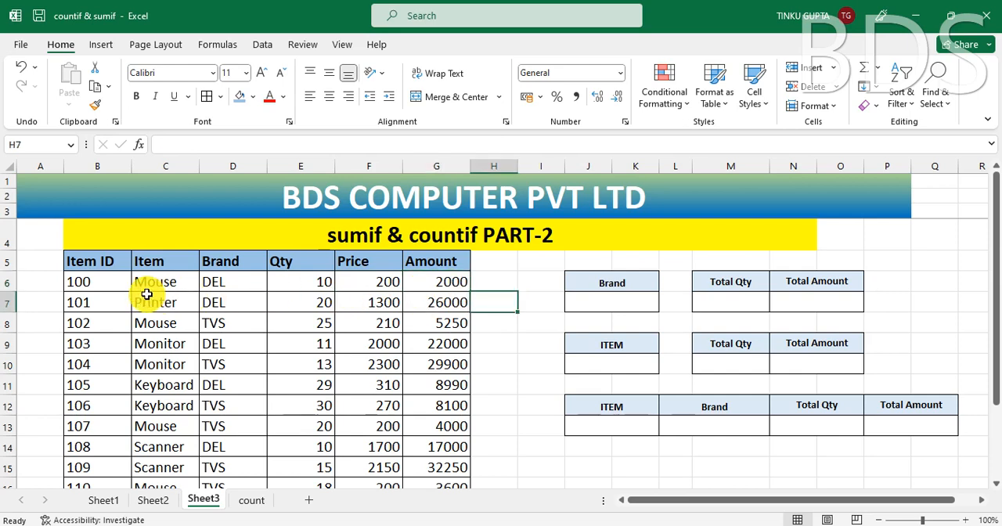
Step: Review the Item ID, Brand and Item entries down to the table's last row against the Total Qty cell M7
click(86, 290)
scroll(269, 322, down, 3)
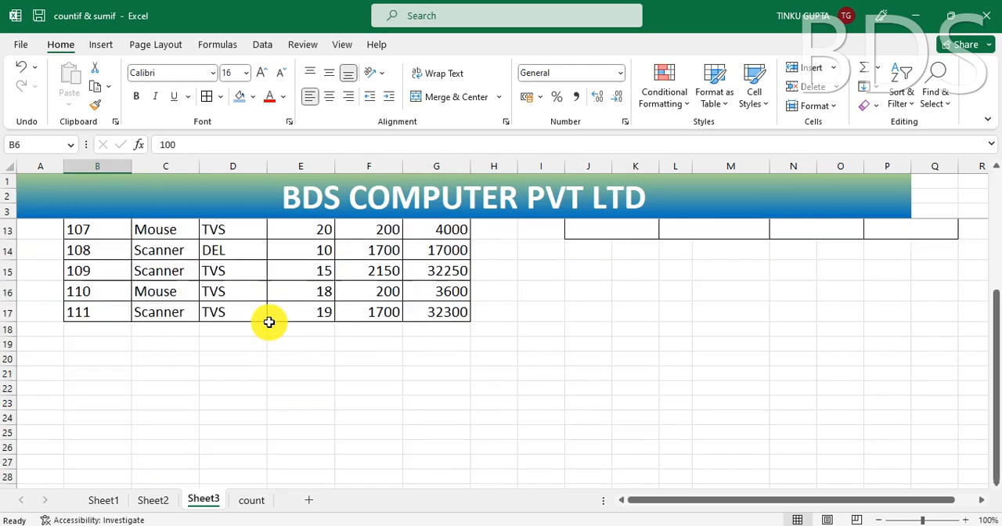
scroll(266, 320, up, 3)
click(227, 283)
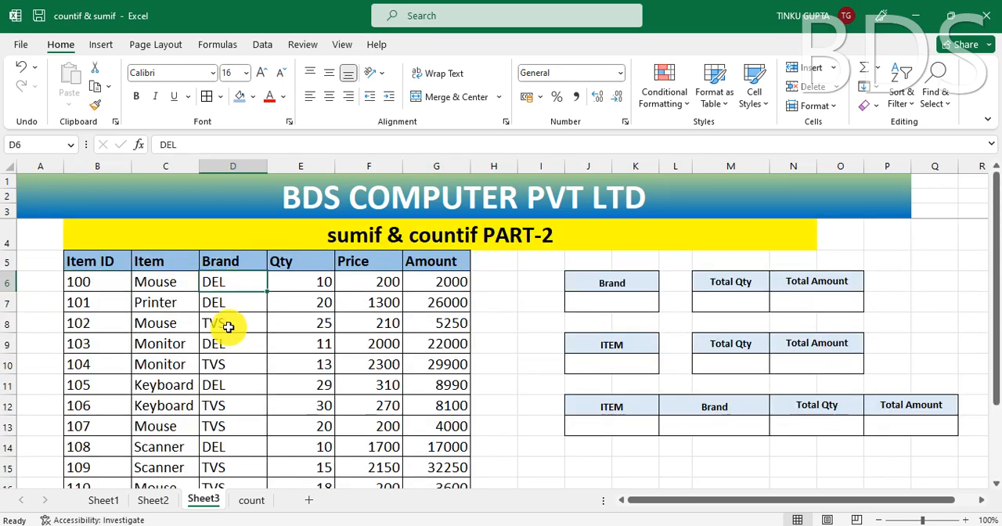
click(229, 326)
scroll(228, 407, down, 3)
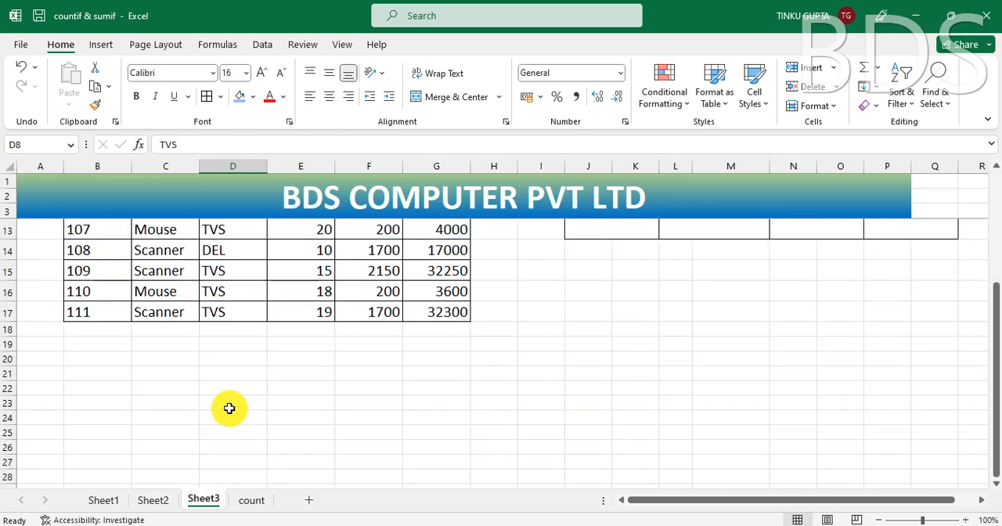
scroll(229, 407, up, 3)
click(171, 291)
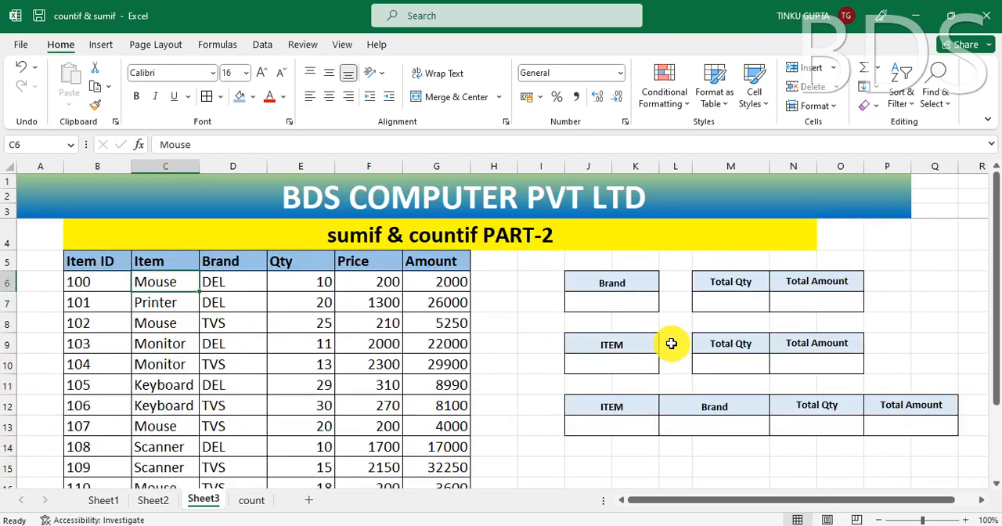
click(734, 301)
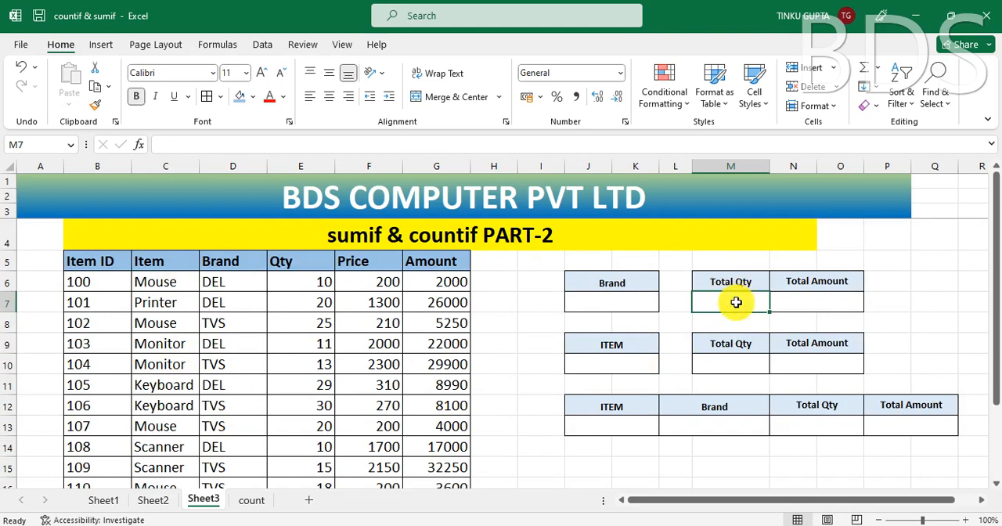
click(157, 287)
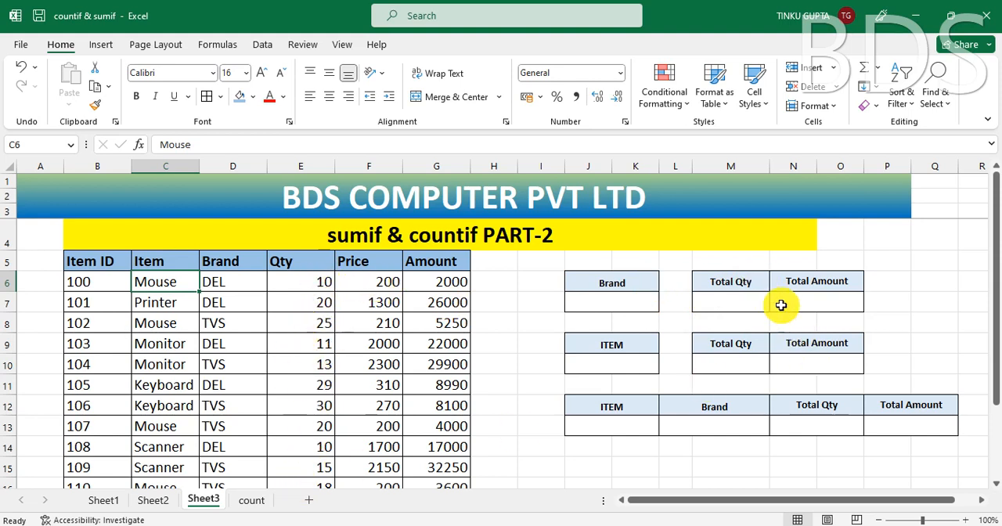
click(738, 302)
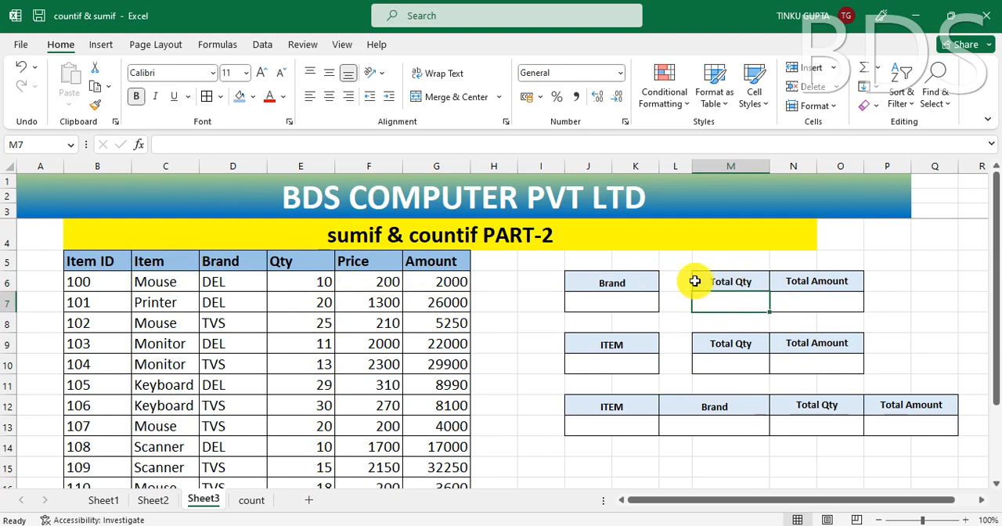
click(173, 287)
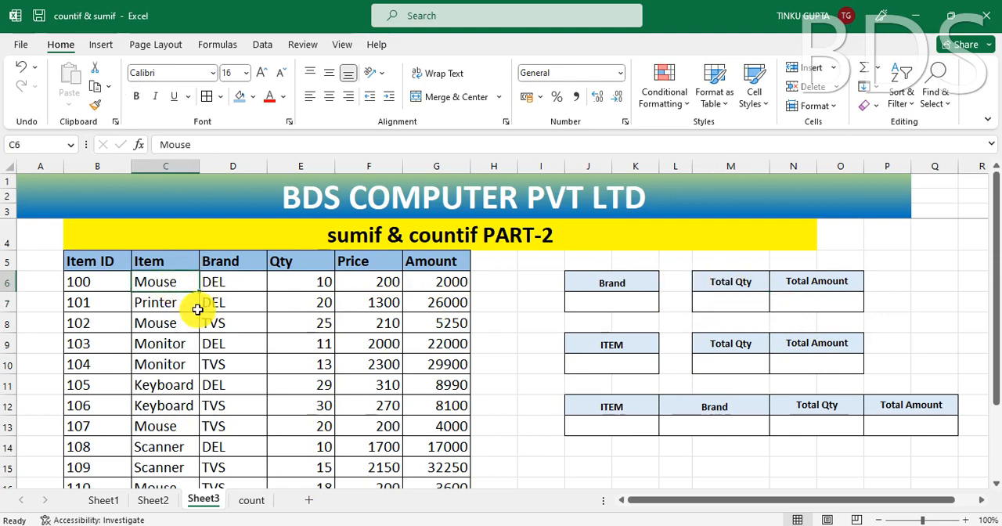
click(719, 304)
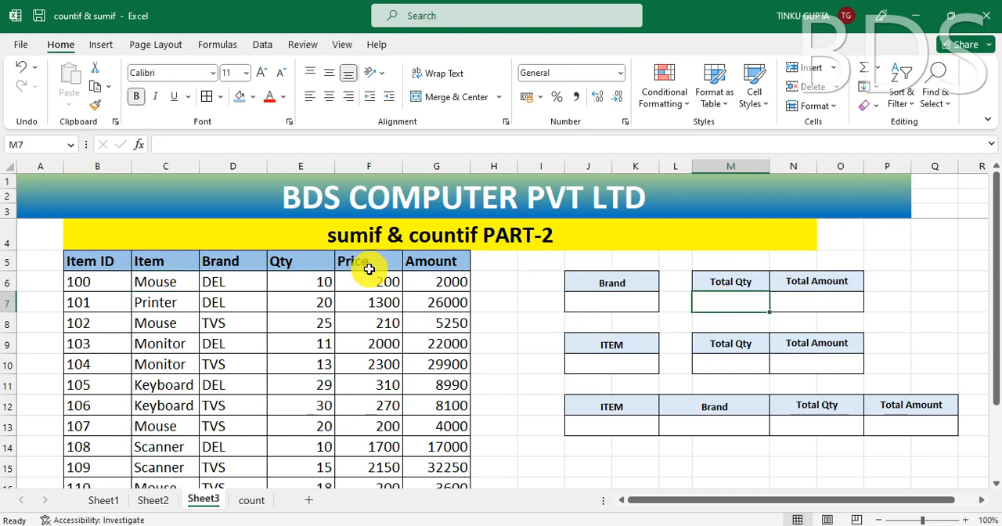
click(222, 285)
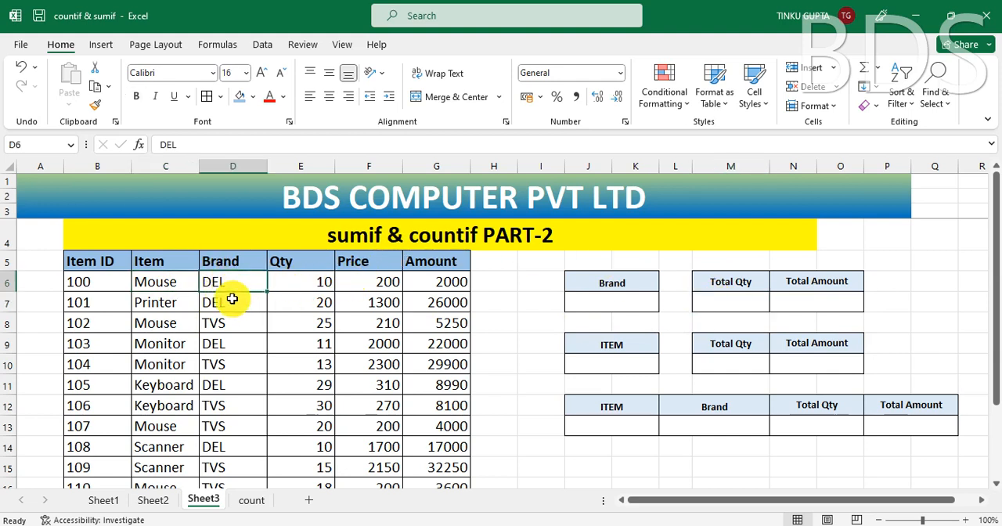
Step: Enter =SUMIF(C6:C17,"MOUSE",G6:G17) in the Total Qty cell M7 and check the formula against the item list
click(738, 302)
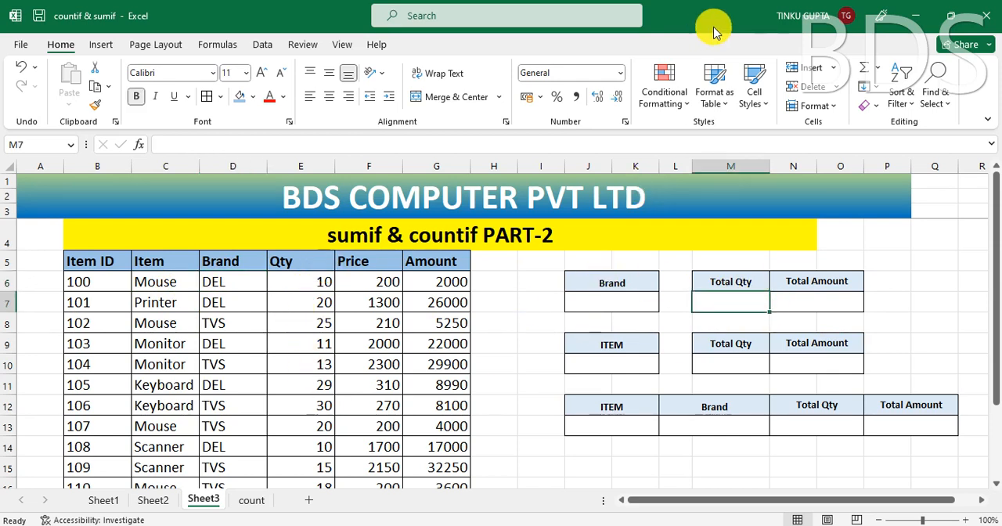
text(=SU)
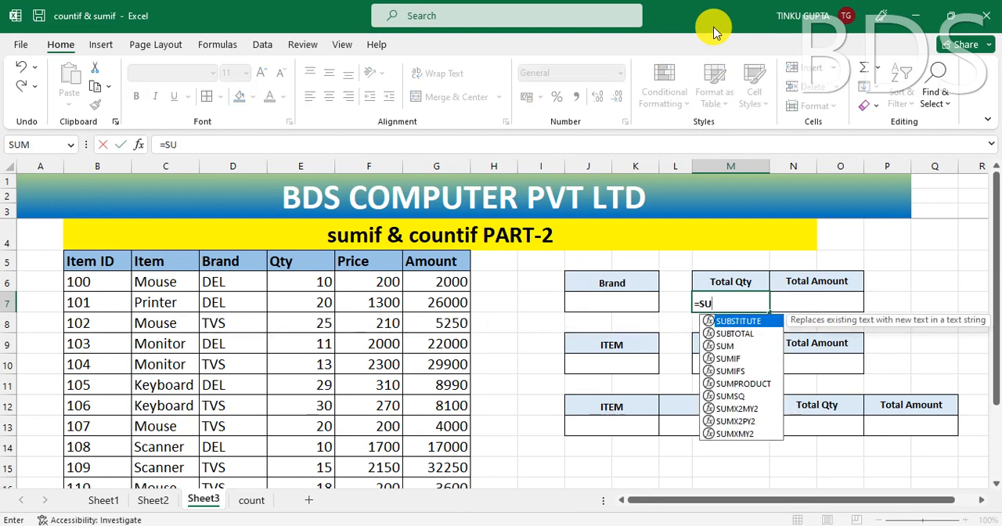
text(MIF)
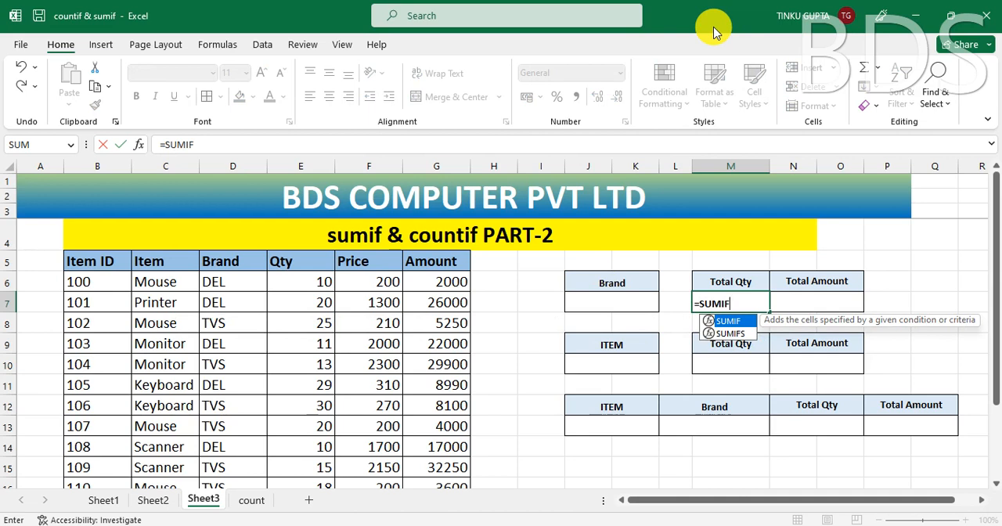
text(()
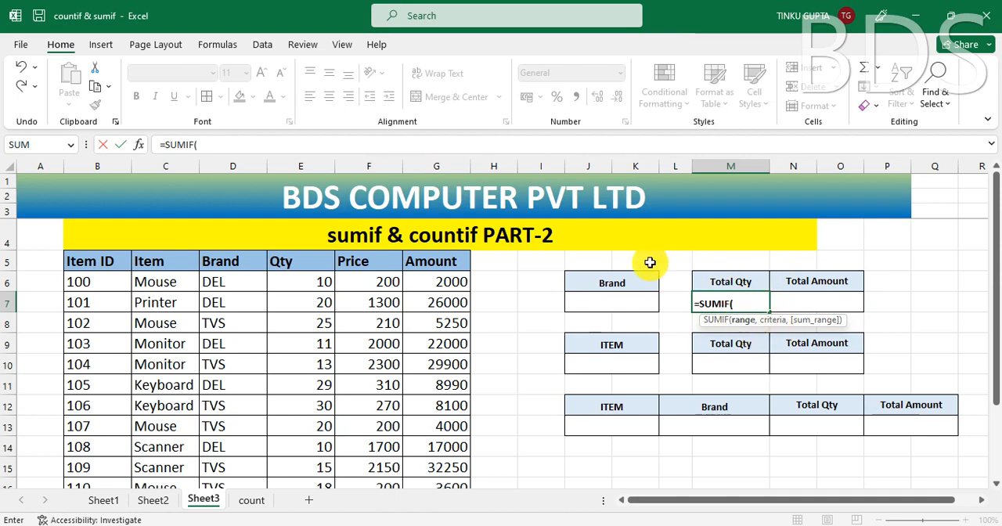
click(161, 281)
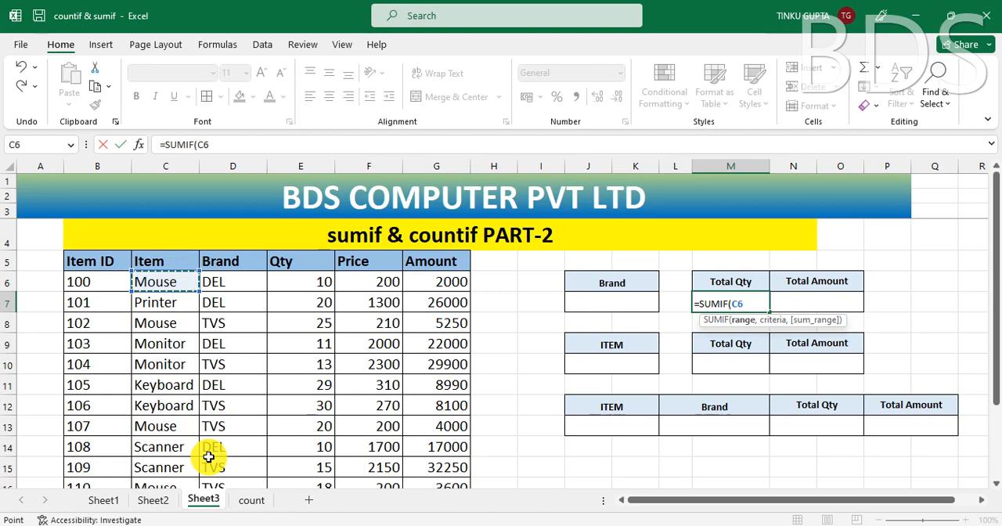
key(ctrl+shift+Down)
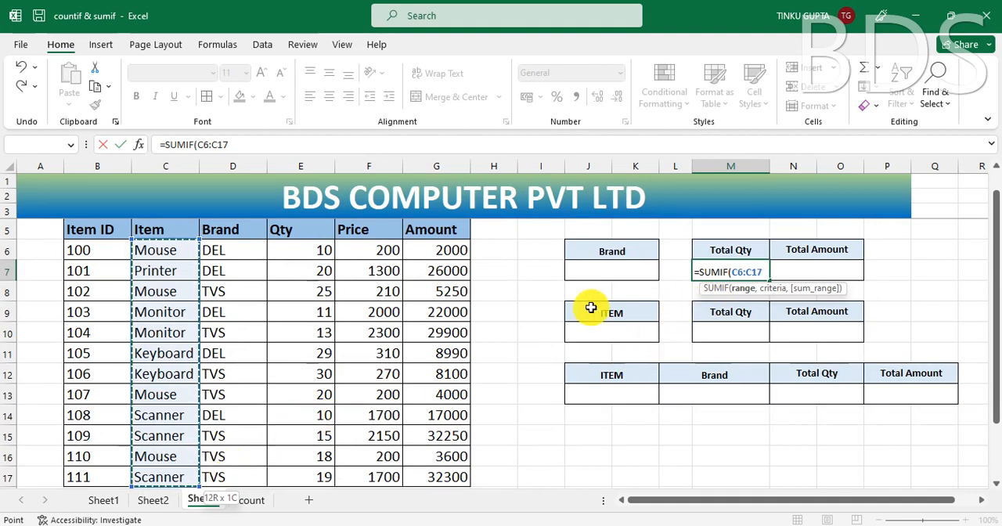
text(,)
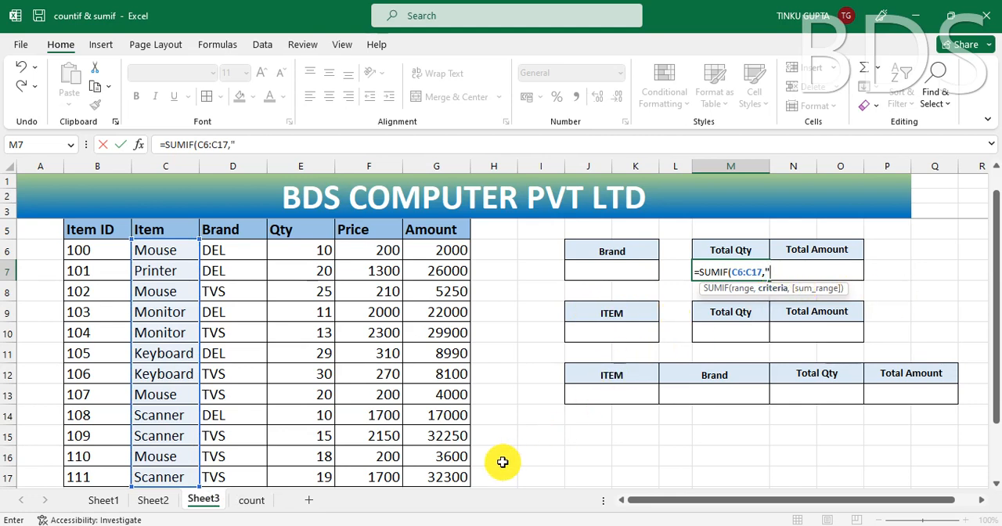
text("MOUSE)
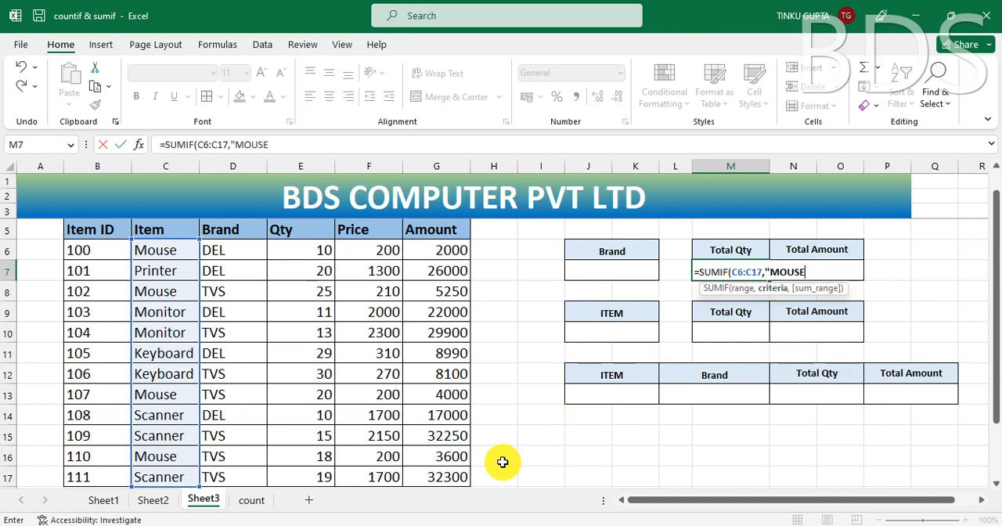
text(")
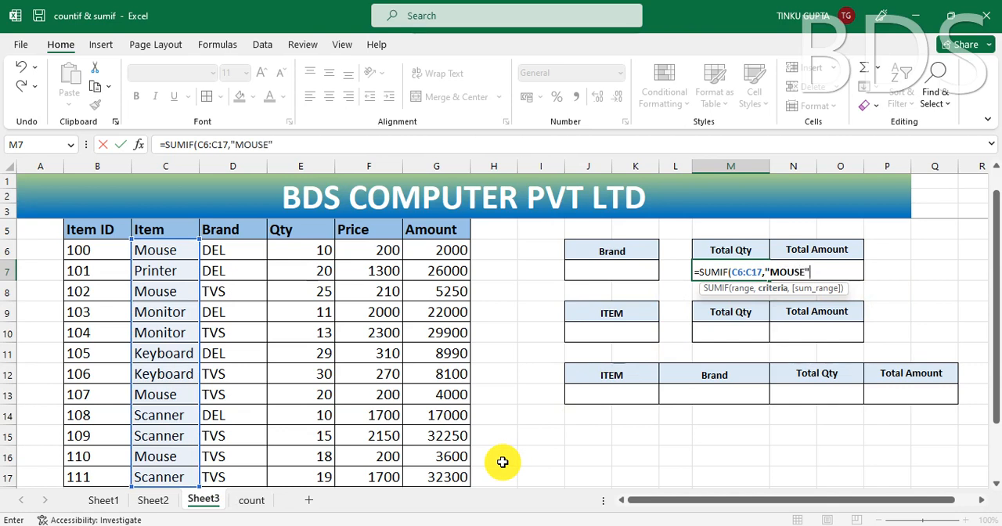
text(,)
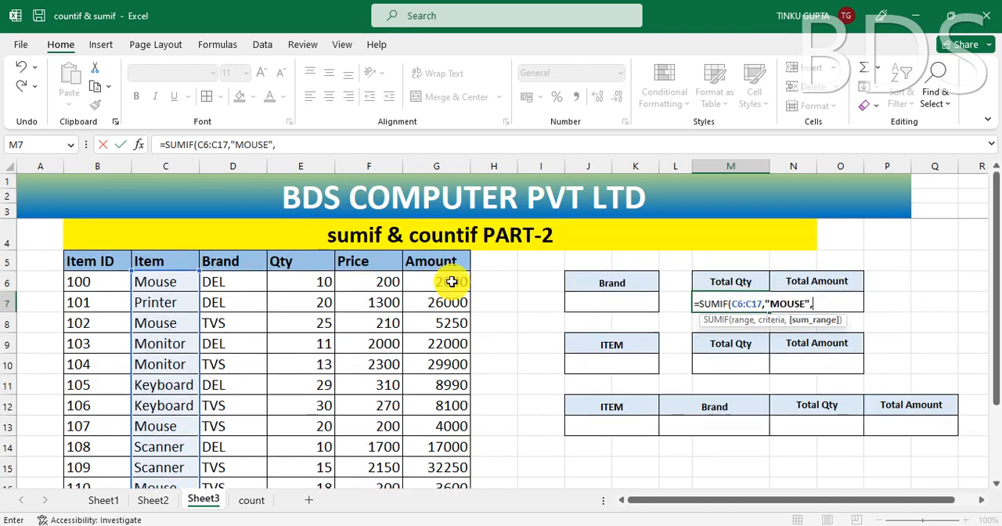
click(451, 281)
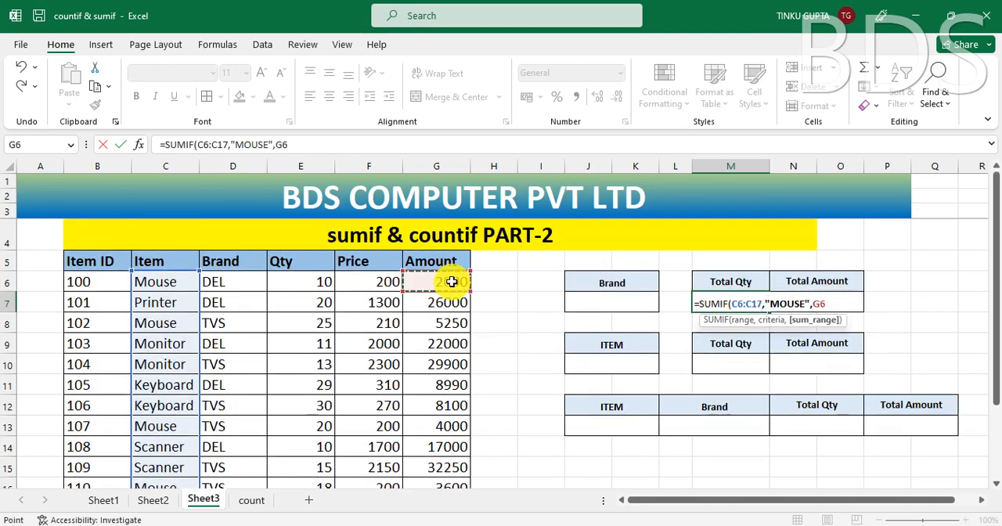
key(ctrl+shift+Down)
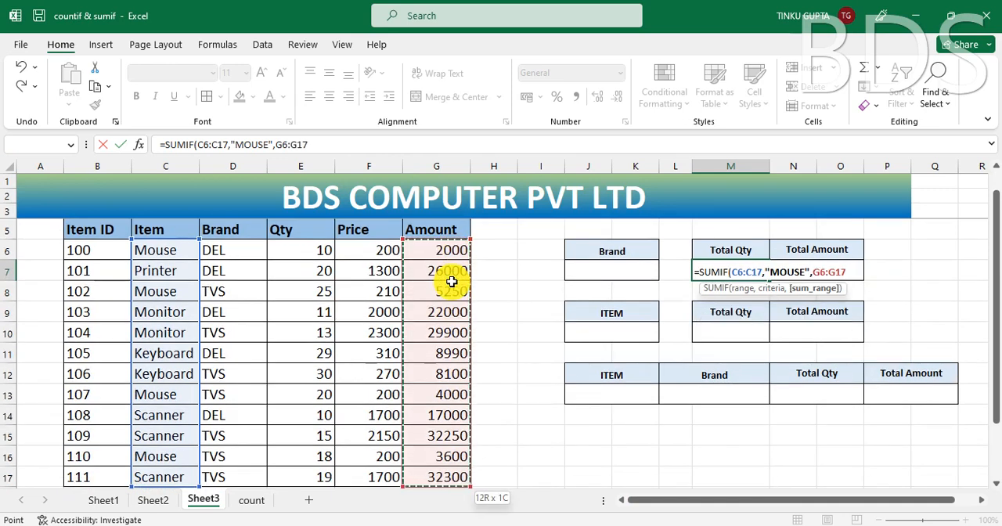
text())
key(Return)
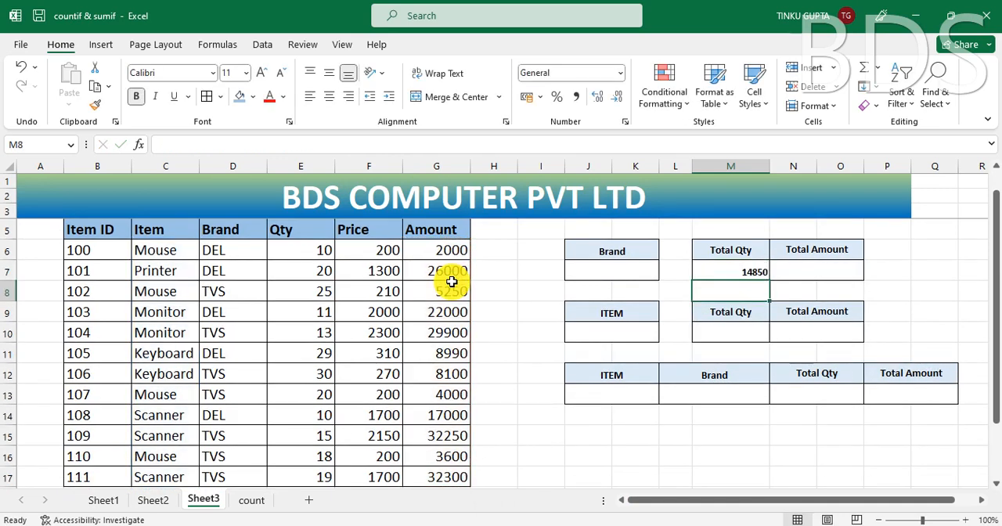
click(756, 271)
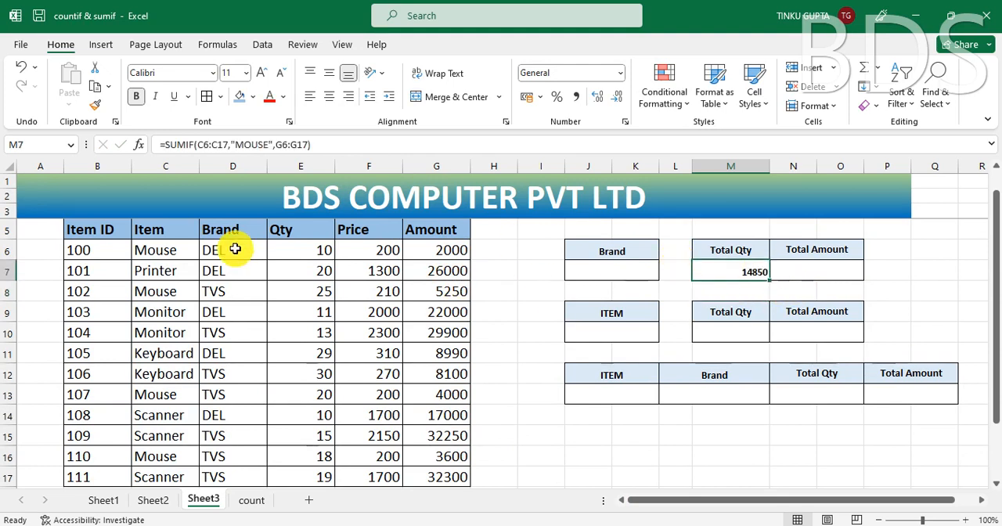
click(176, 271)
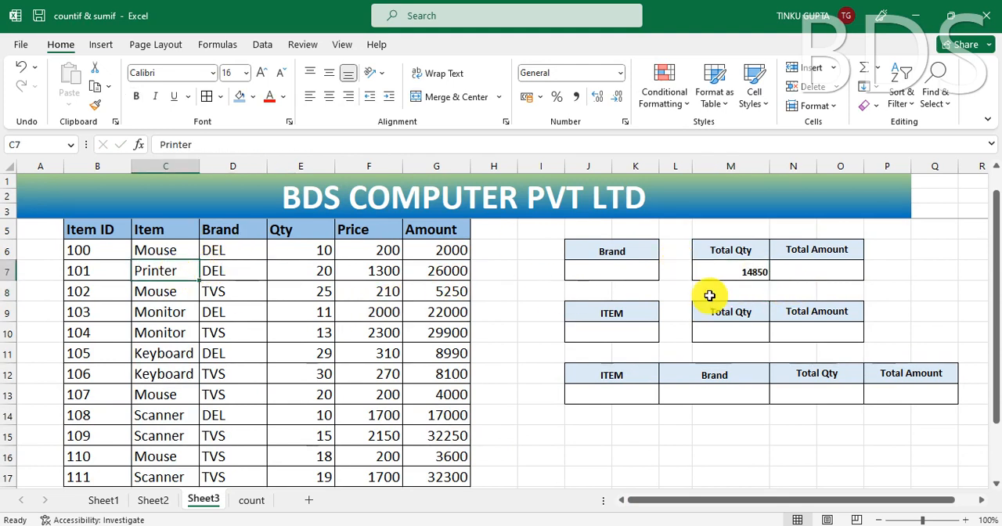
Step: Change the criterion of the SUMIF formula in the Total Qty cell M7 to "PRINTER"
click(746, 273)
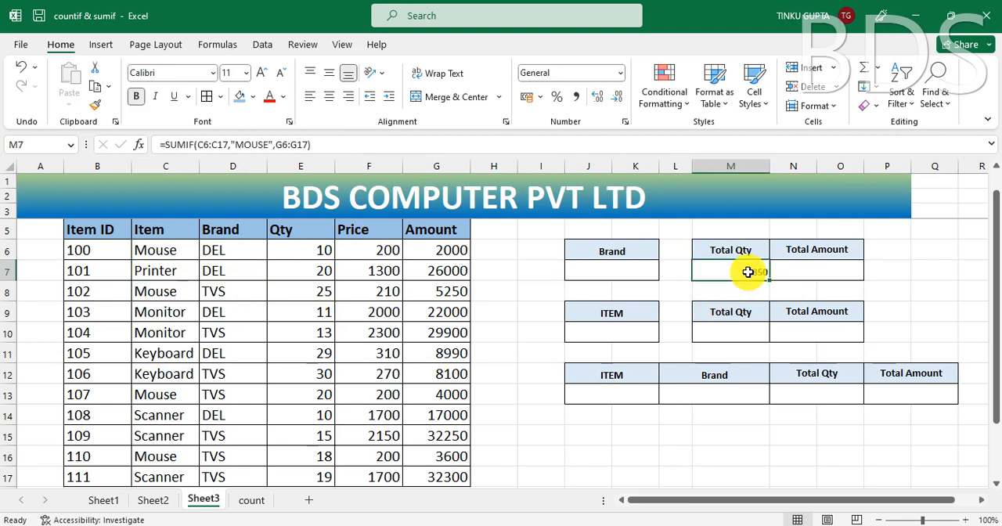
double_click(748, 272)
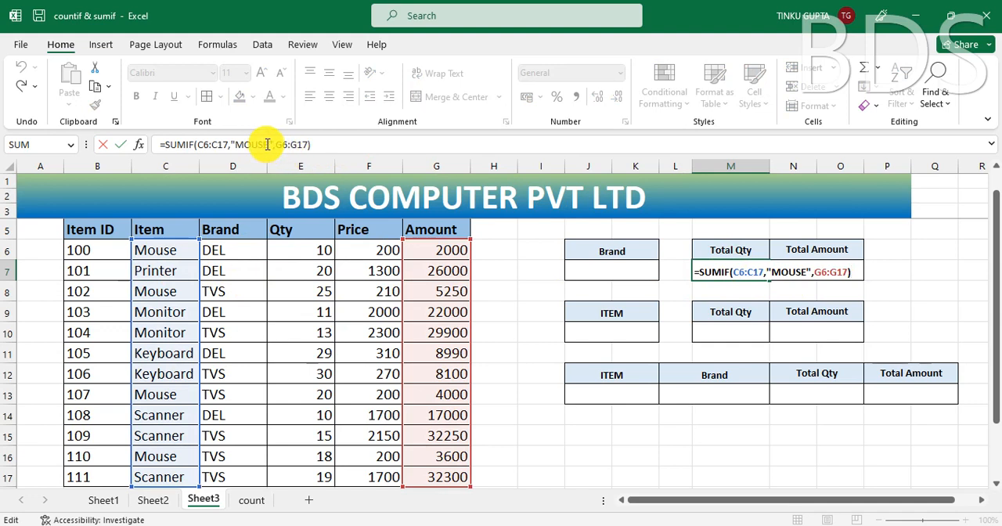
click(294, 148)
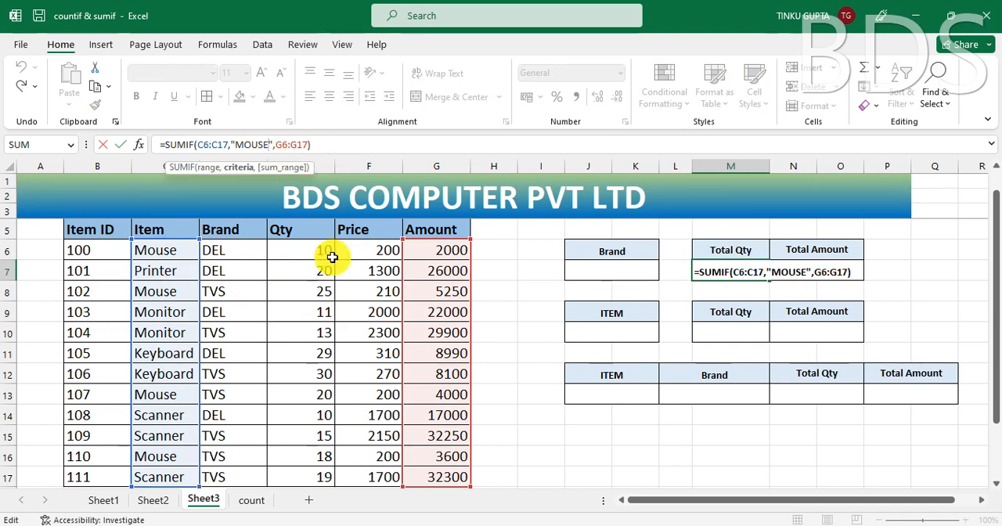
key(BackSpace)
key(BackSpace)
key(BackSpace)
key(BackSpace)
key(BackSpace)
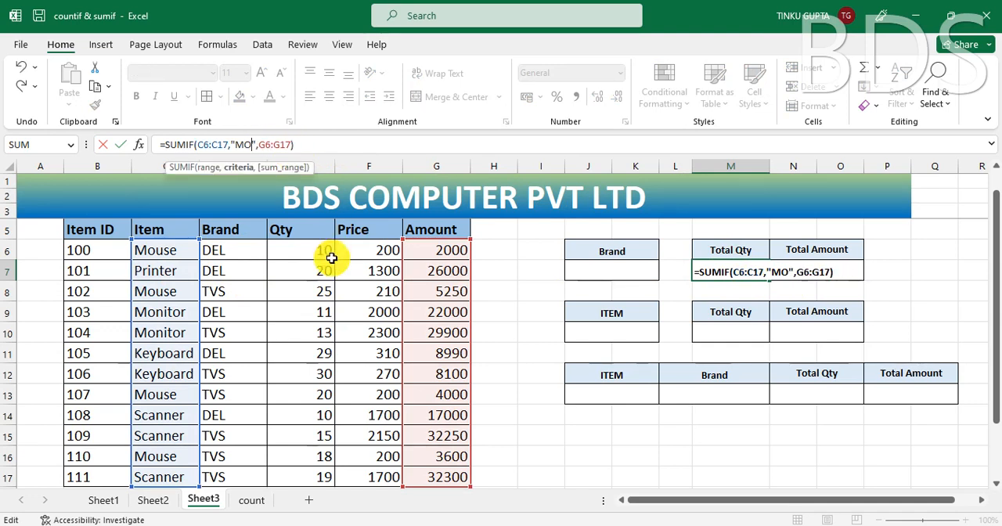
text(PRIN)
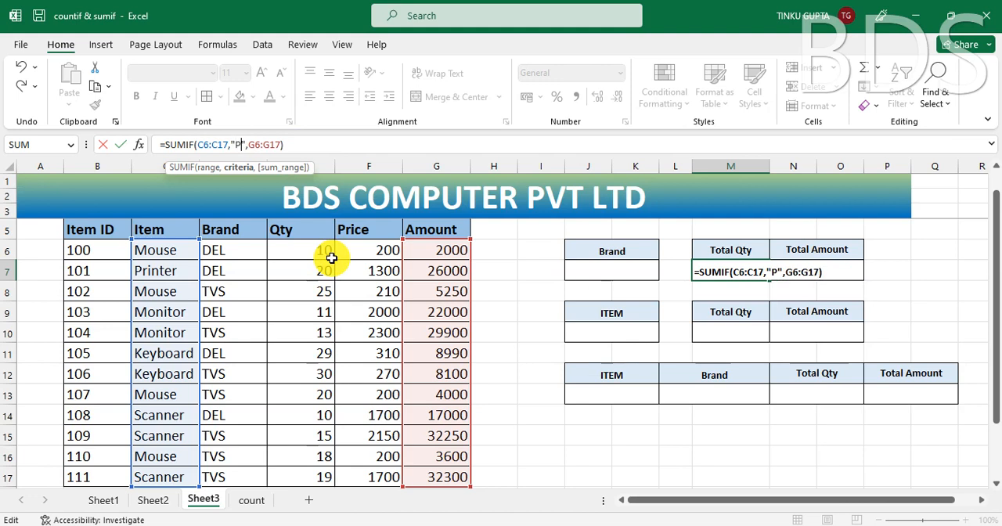
text(TER)
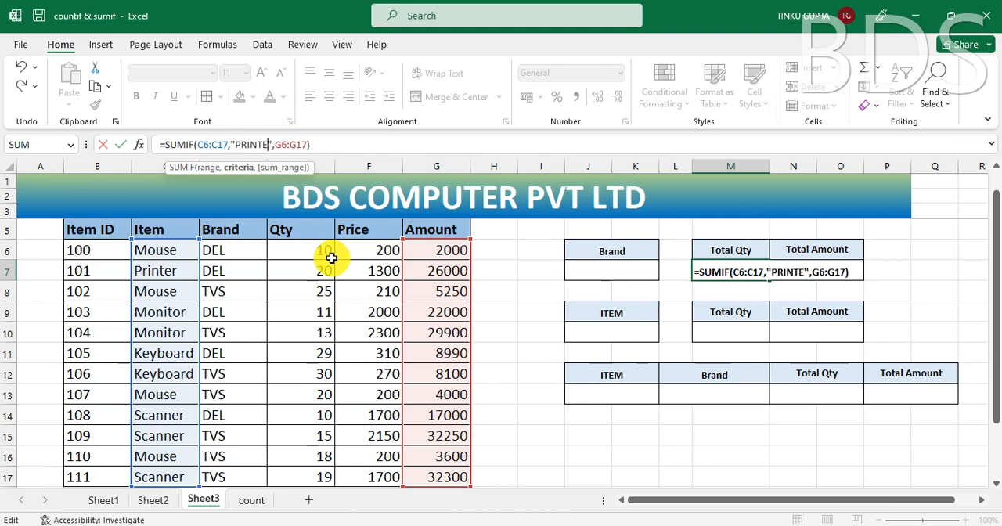
key(Return)
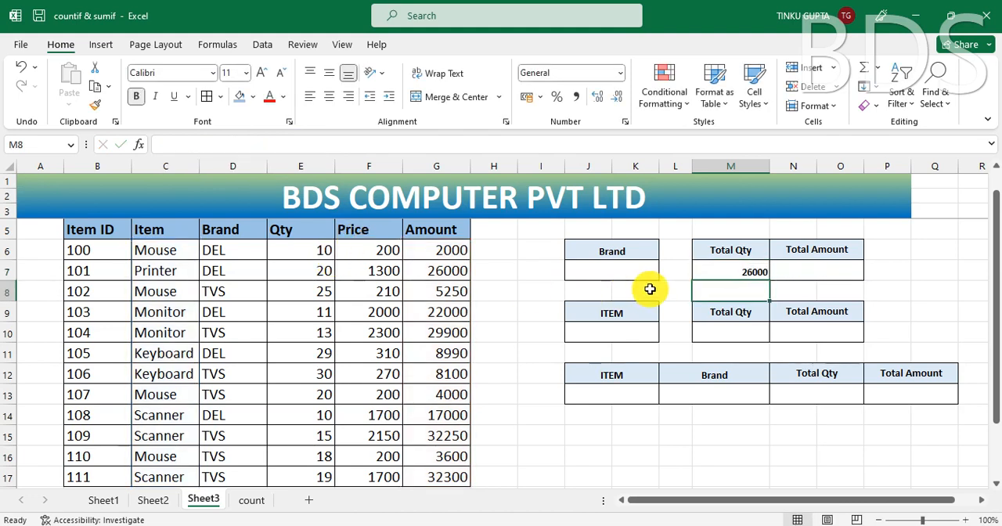
Step: Clear the formula from the Total Qty cell M7 and enter DEL in the Brand cell J7
click(756, 273)
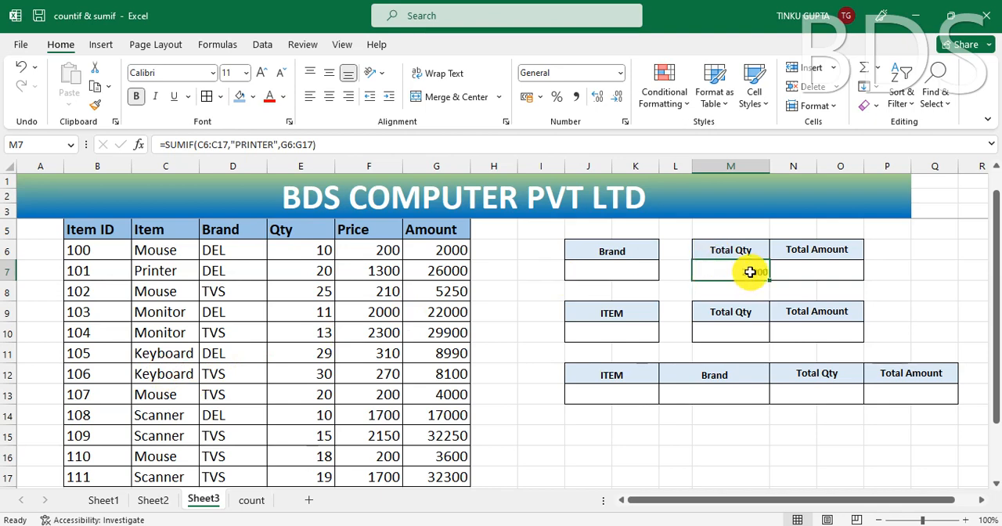
key(Delete)
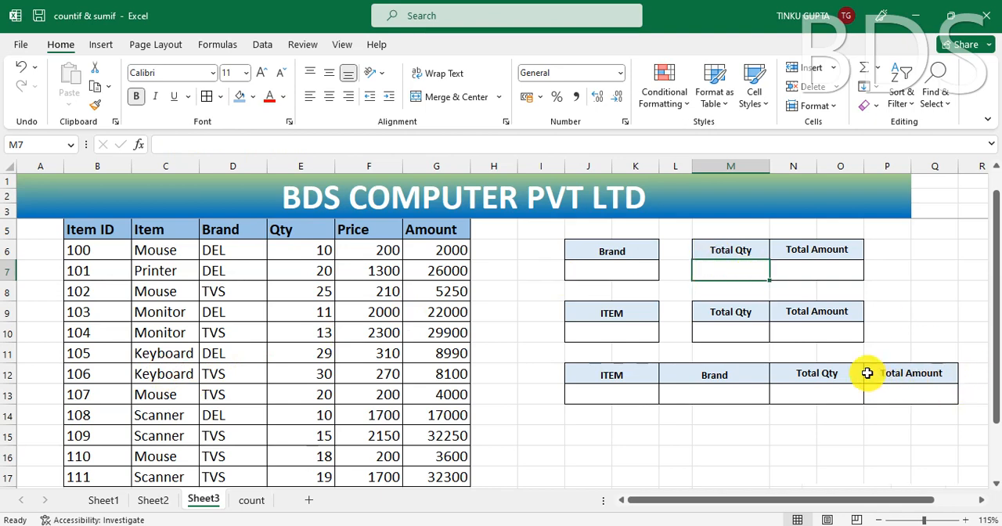
ctrl+scroll(867, 374, up, 1)
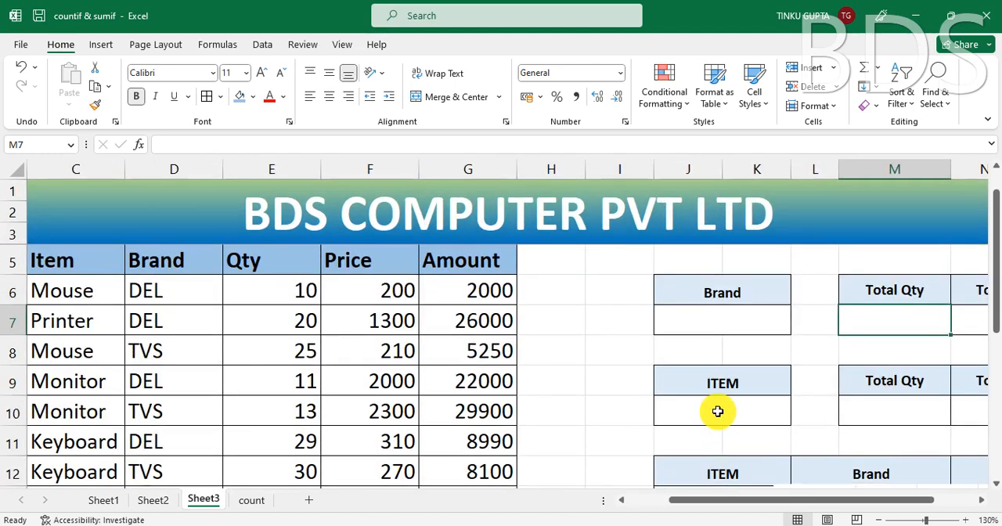
ctrl+scroll(718, 411, down, 1)
drag(725, 500, 704, 501)
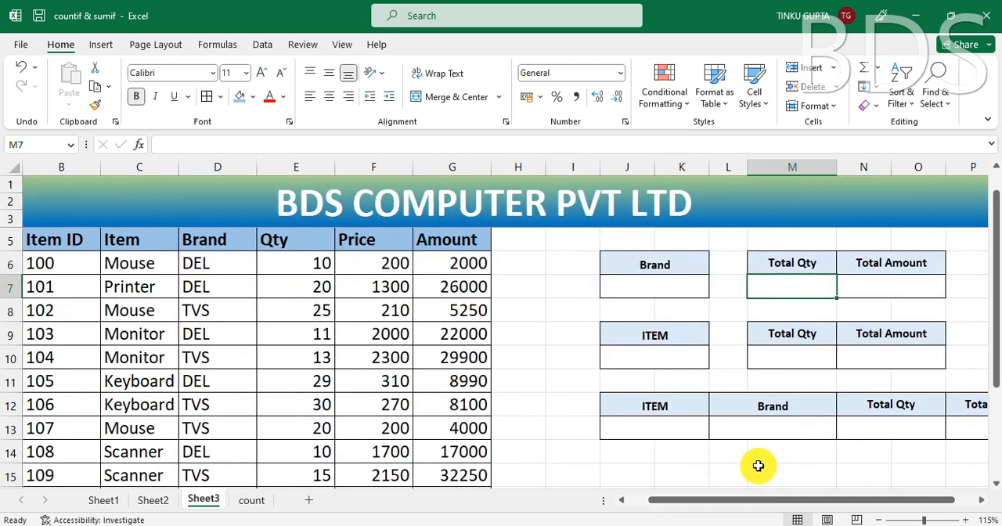
click(660, 291)
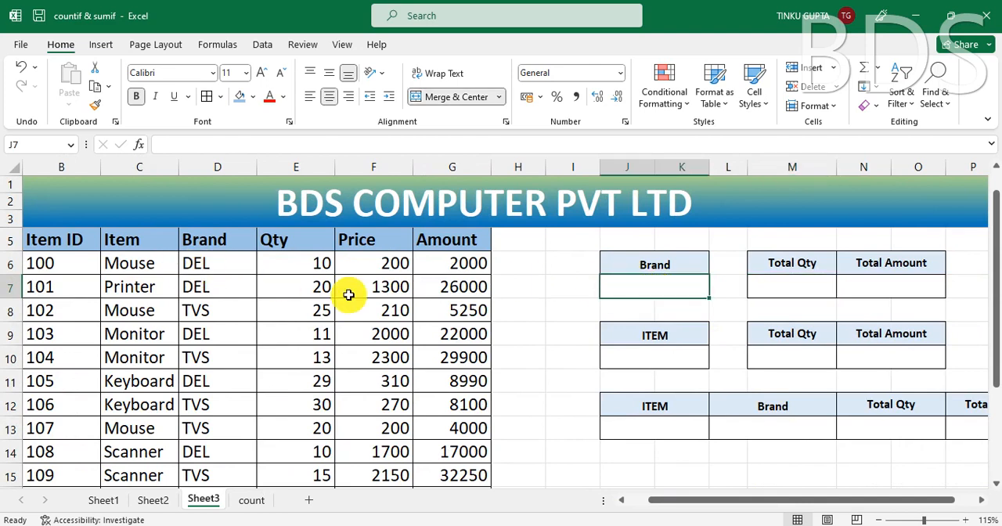
text(M)
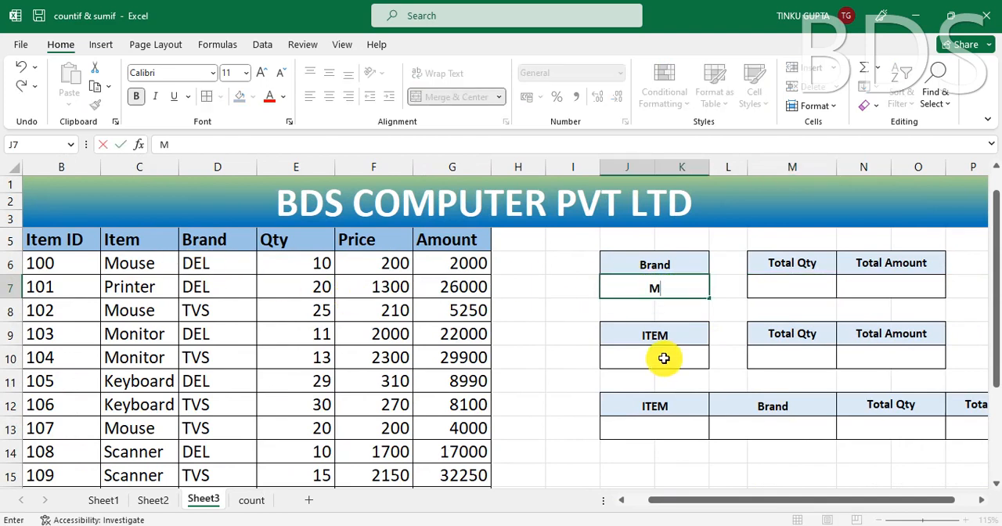
key(Escape)
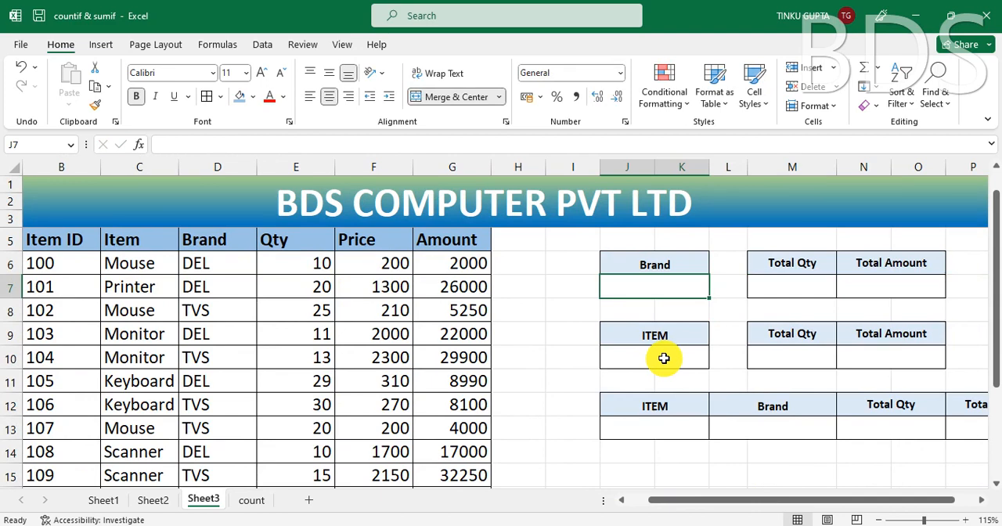
text(DEL)
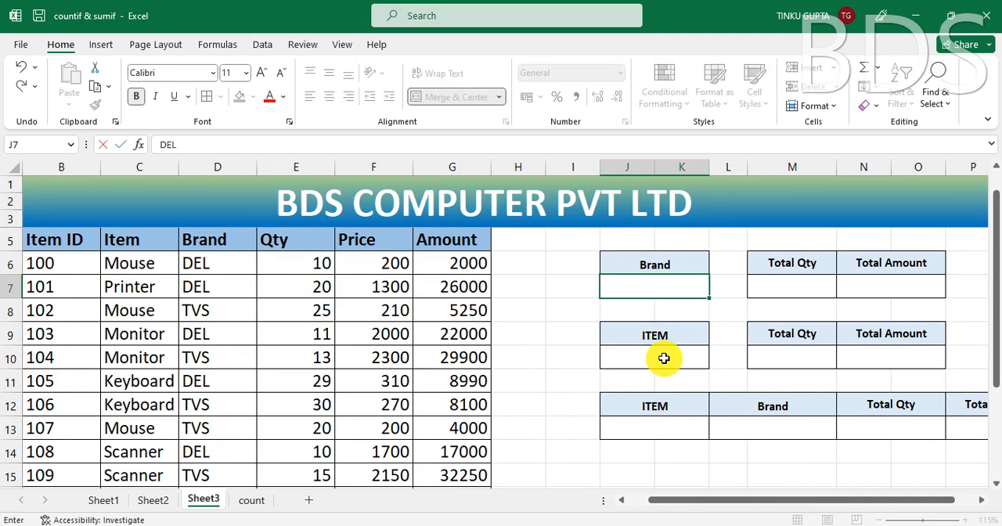
key(Tab)
key(Tab)
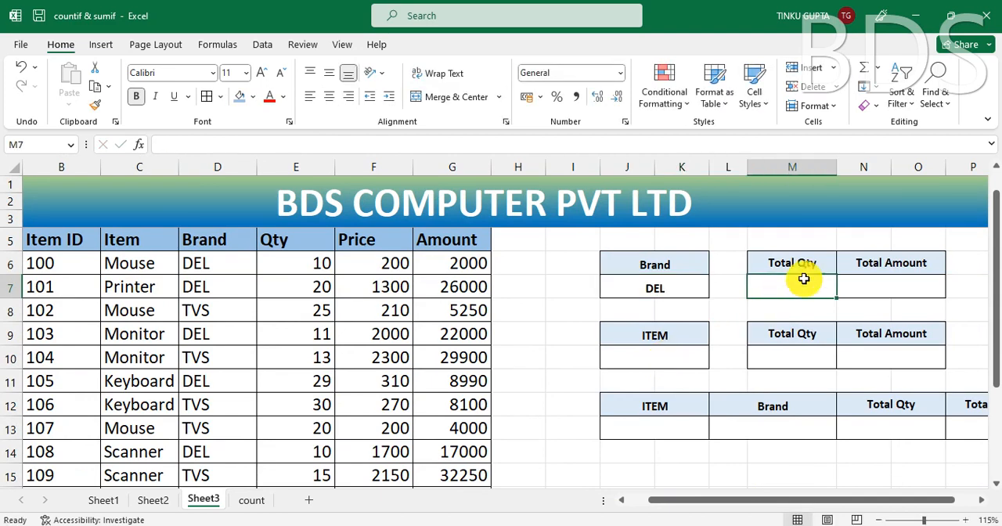
Step: Start a SUMIF formula in the Total Qty cell M7 with the Brand cells D6:D17 as its range
click(896, 285)
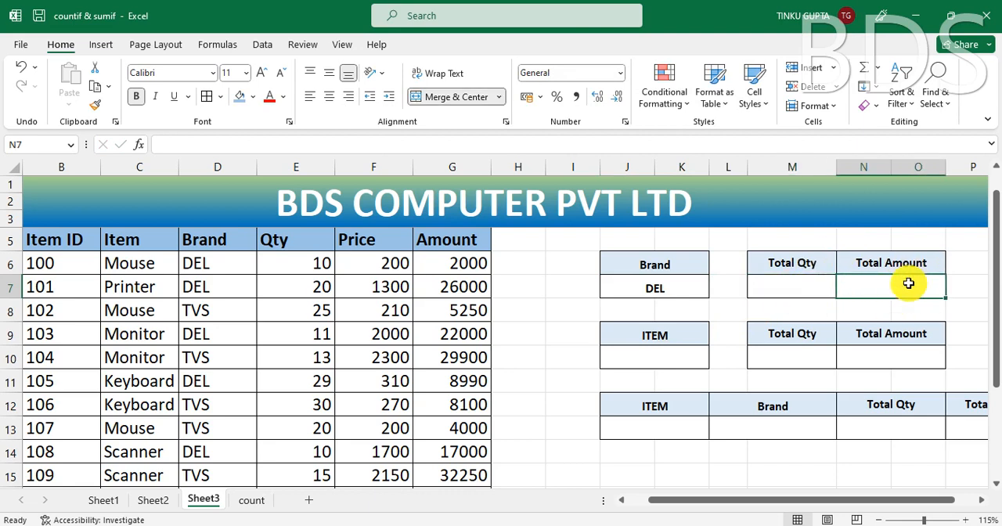
click(798, 285)
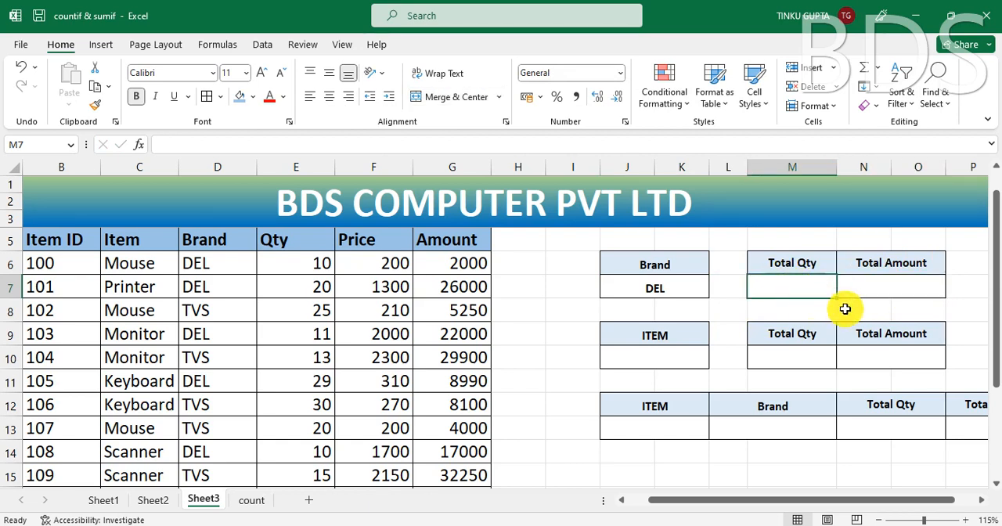
text(=)
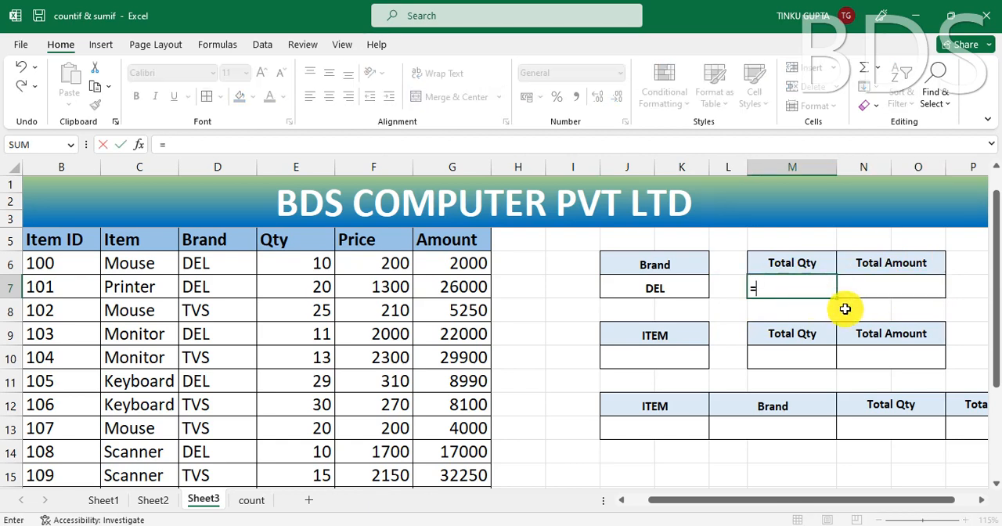
text(SUMI)
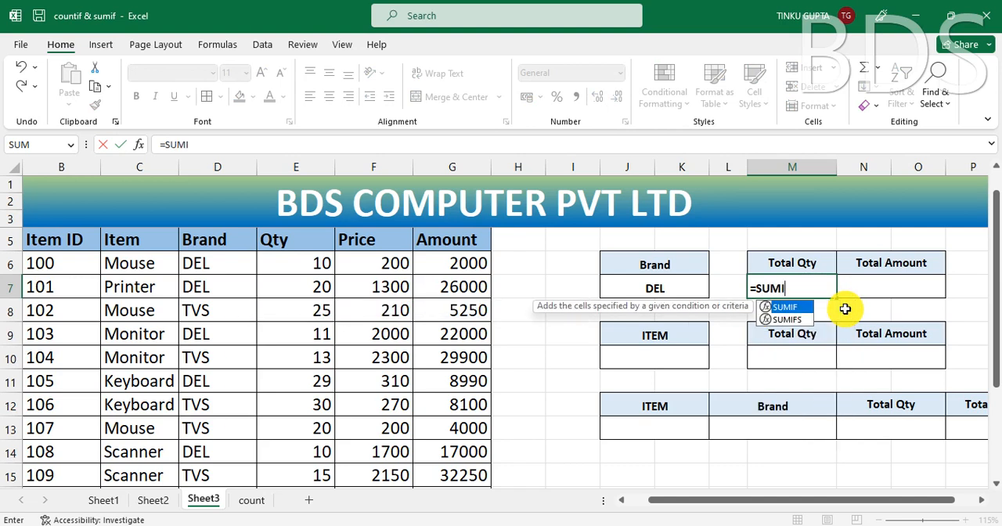
text(F()
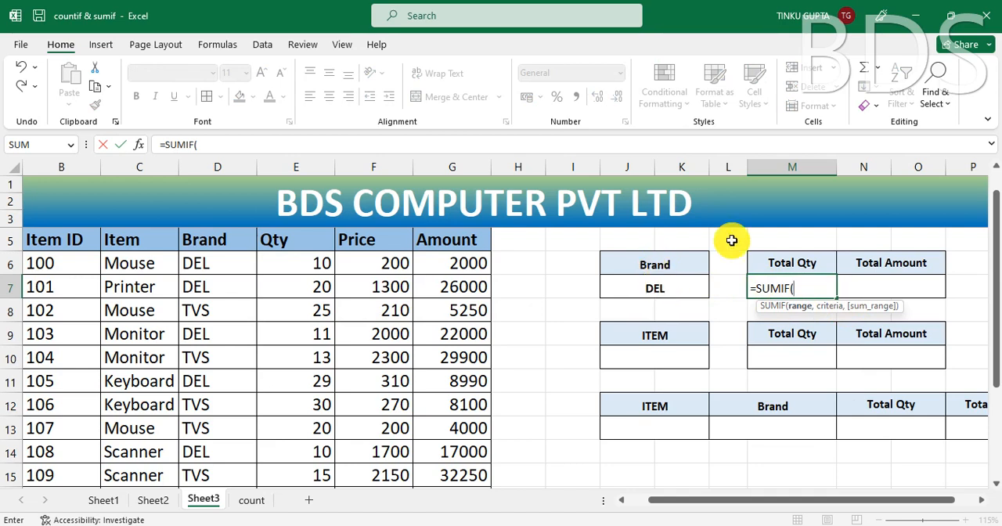
click(216, 262)
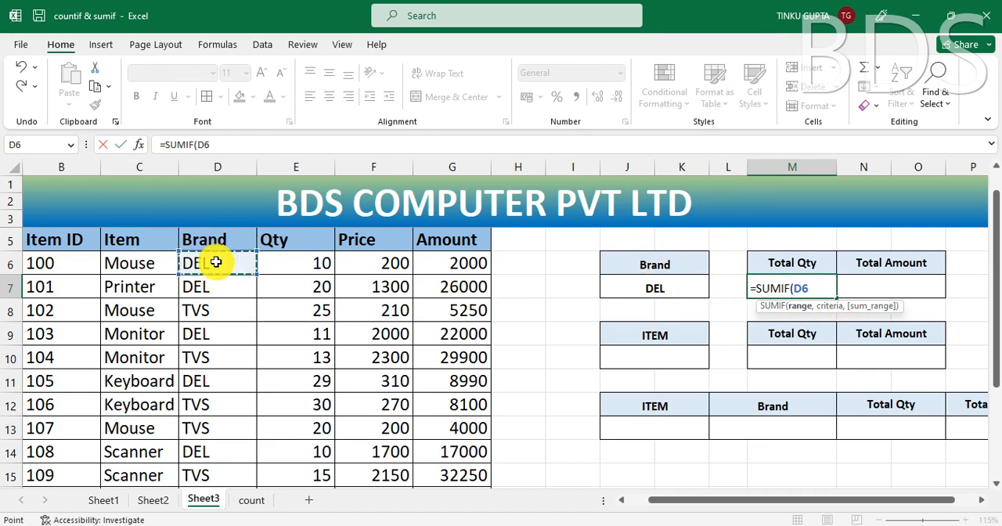
key(ctrl+shift+Down)
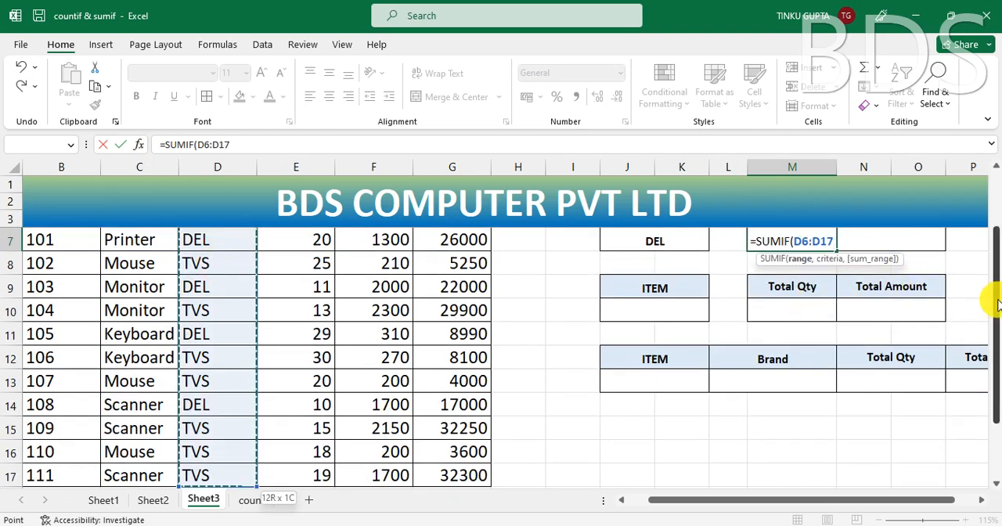
Step: Complete the SUMIF formula in M7 with J7 as the criterion and the Amount cells G6:G17 as the sum range
scroll(988, 301, up, 1)
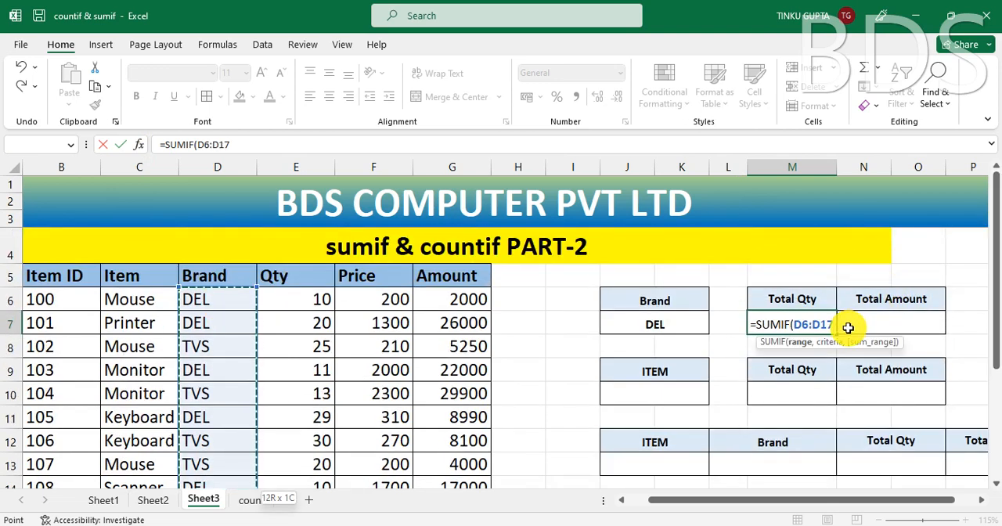
text(,)
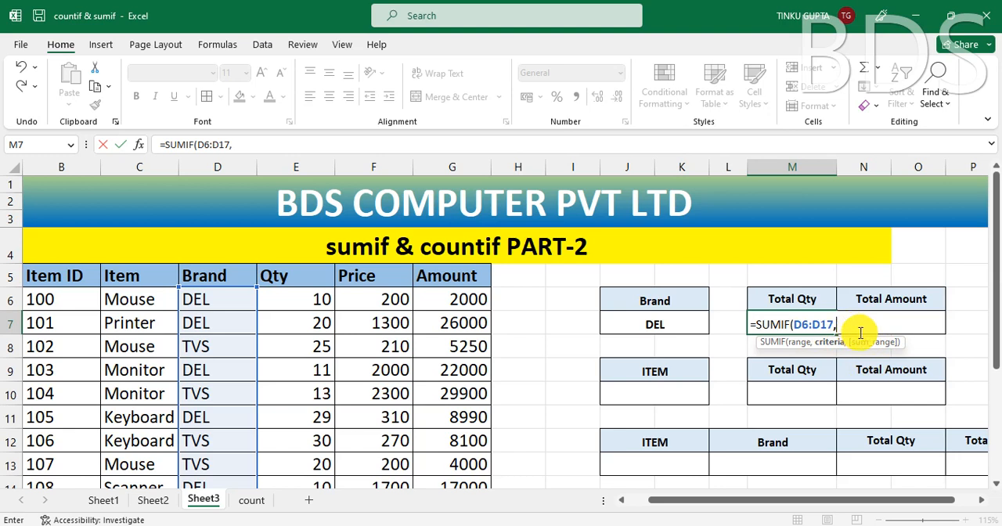
click(659, 324)
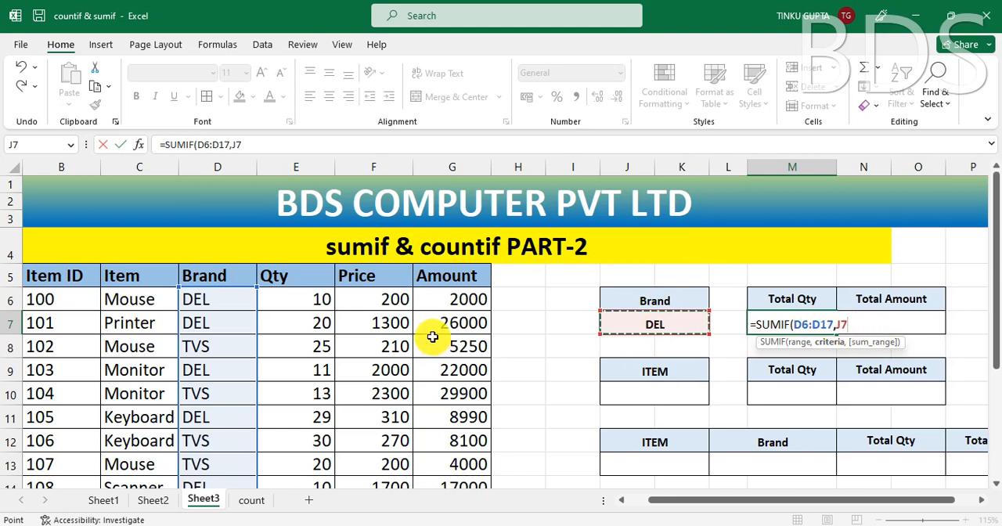
text(,)
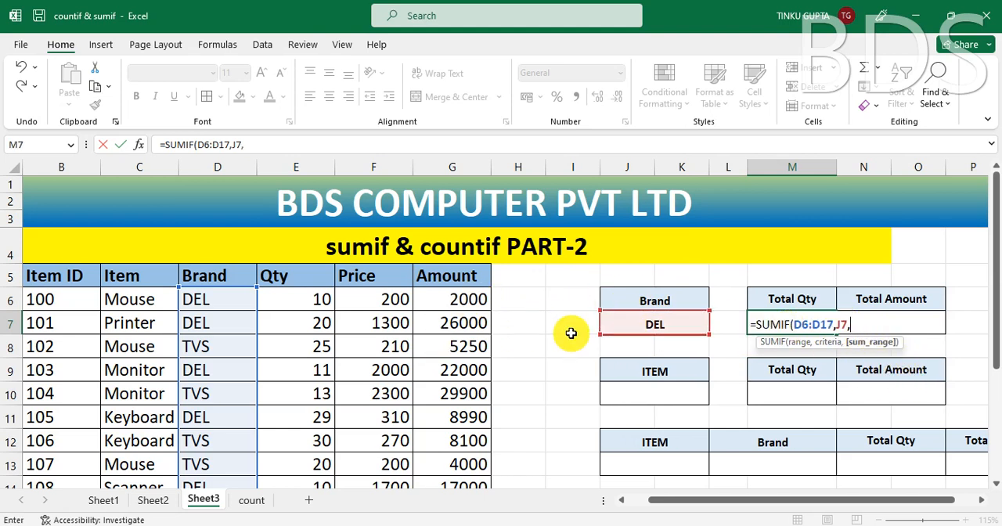
click(459, 298)
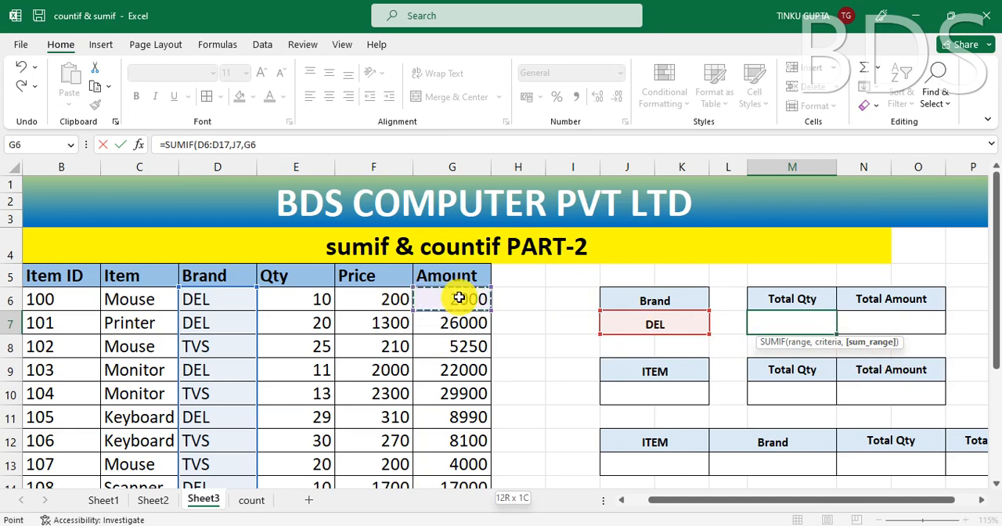
key(ctrl+shift+Down)
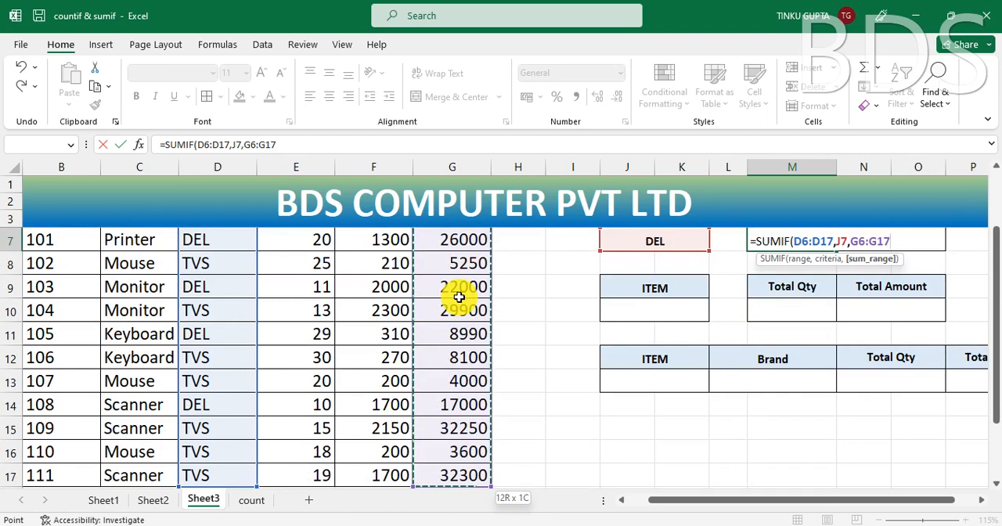
text())
key(Return)
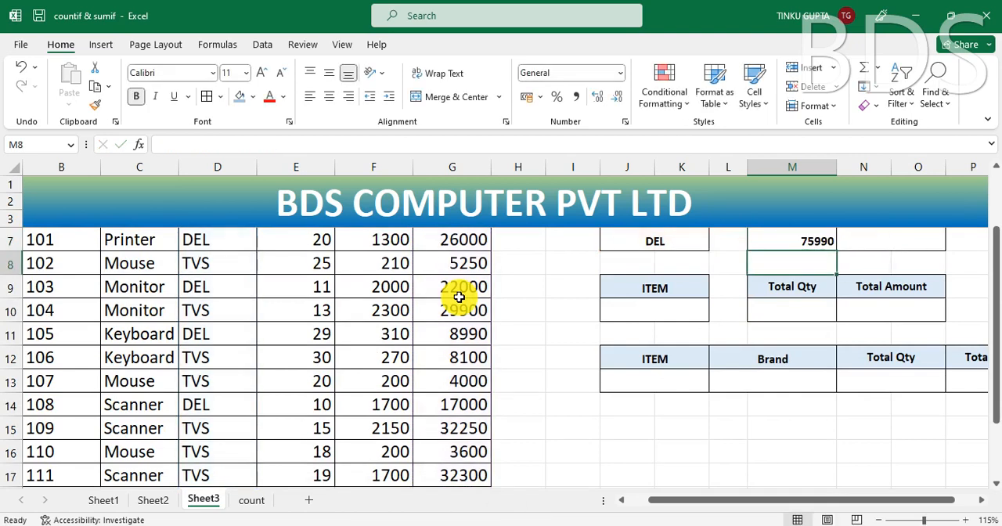
Step: Check the SUMIF formula in M7 against the Brand cell J7 and the ranges it refers to
scroll(642, 381, up, 1)
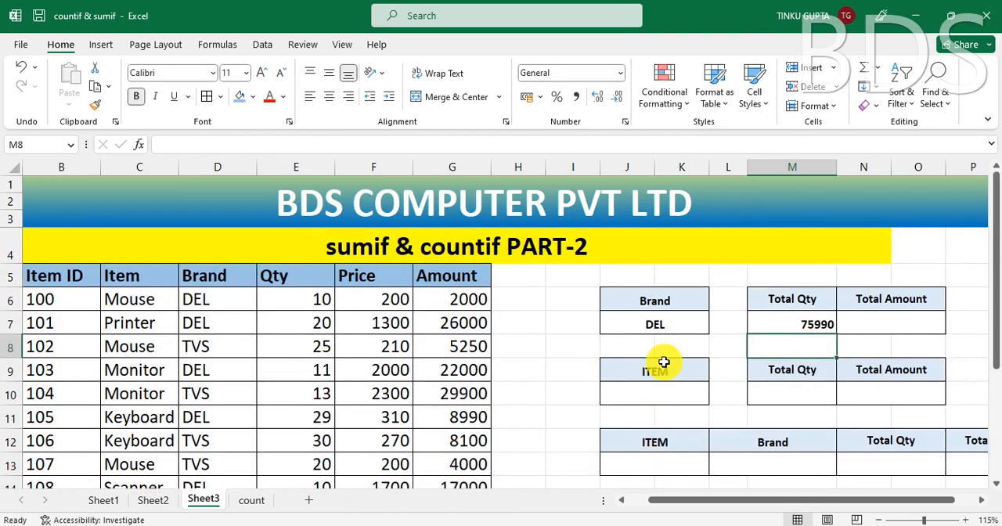
click(663, 322)
click(817, 326)
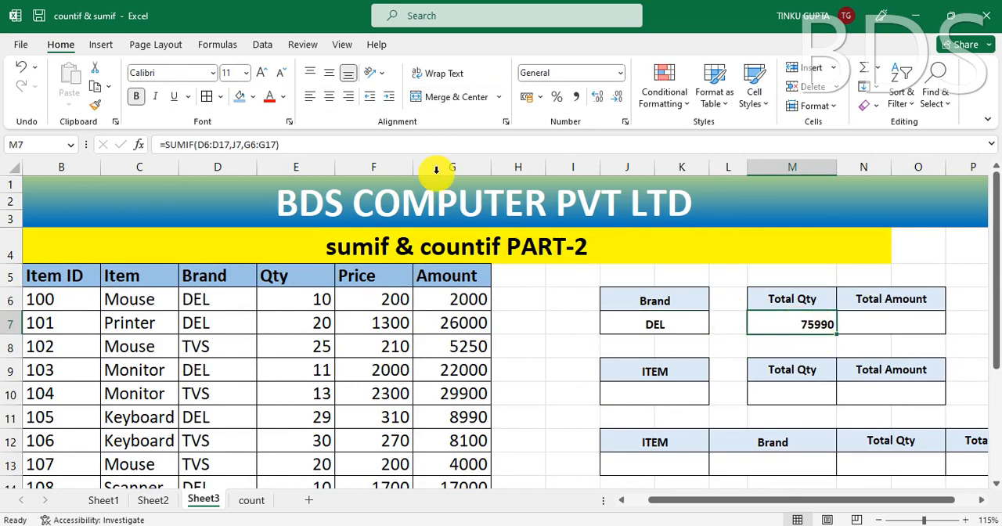
click(460, 146)
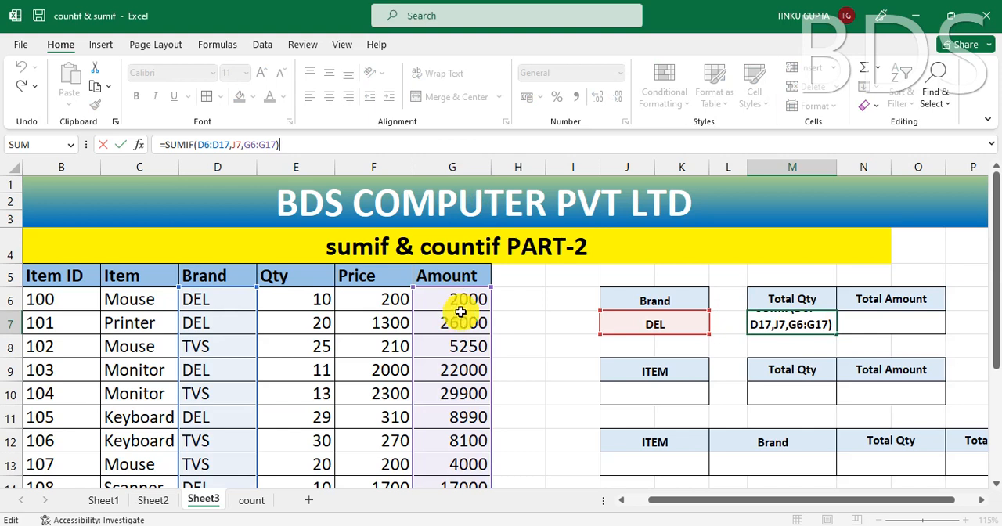
key(ctrl+Return)
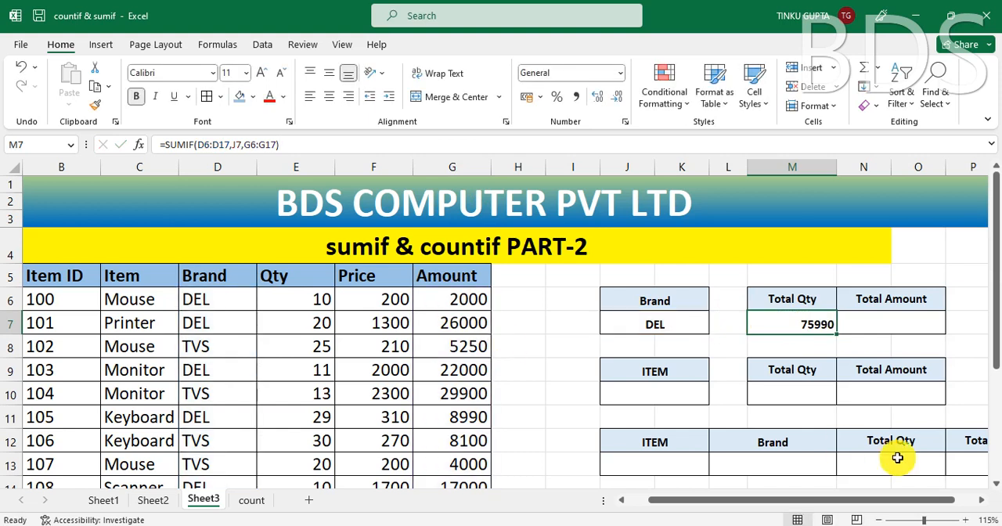
Step: Change the sum range of the SUMIF formula in M7 to the Qty cells E6:E17
double_click(810, 329)
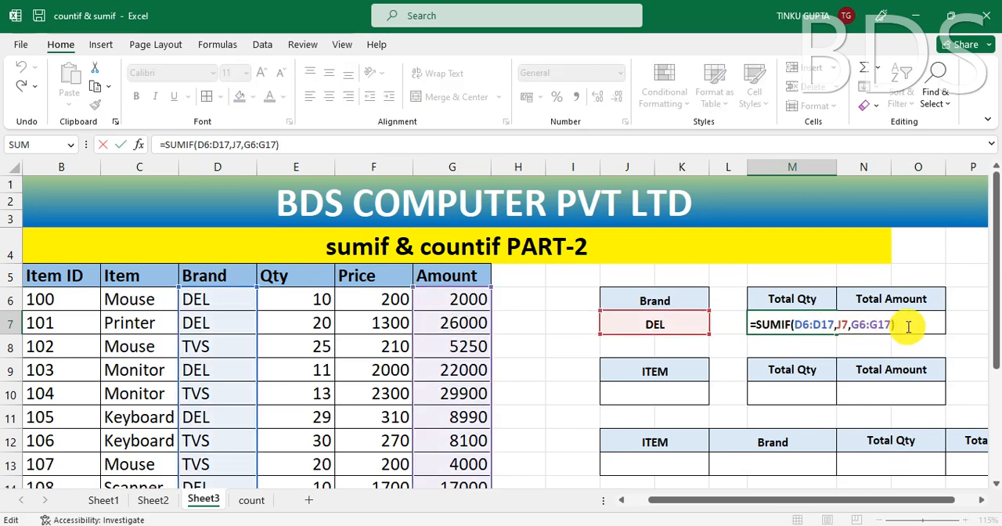
key(BackSpace)
key(BackSpace)
key(BackSpace)
key(BackSpace)
key(BackSpace)
key(BackSpace)
key(BackSpace)
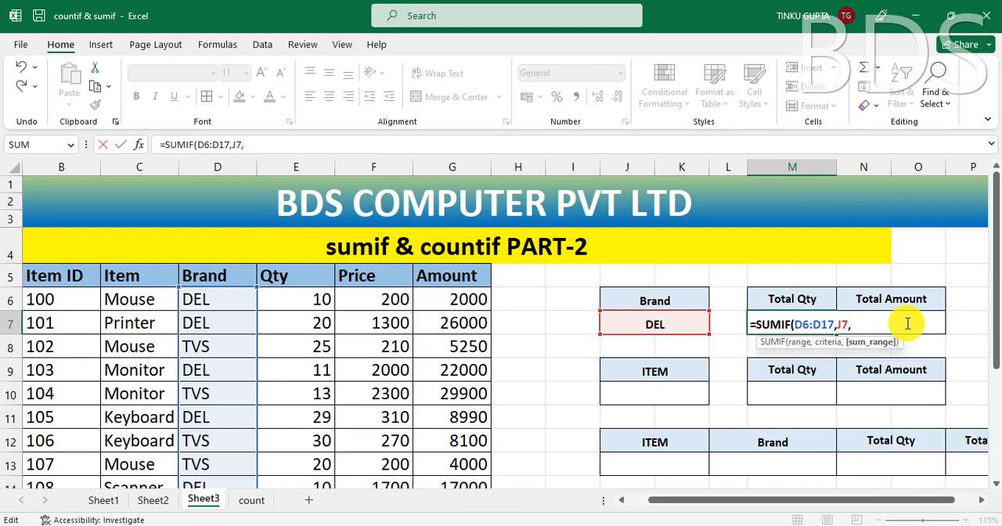
click(311, 300)
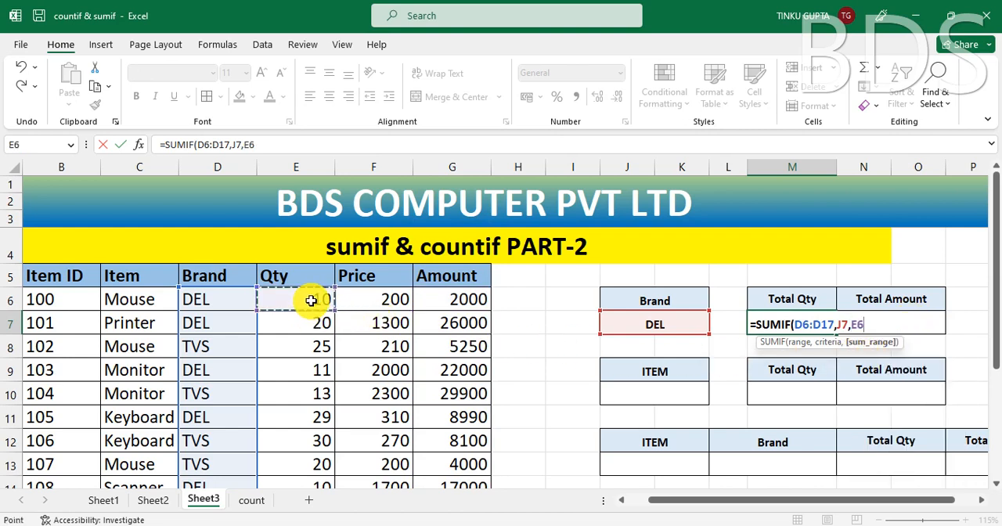
key(ctrl+shift+Down)
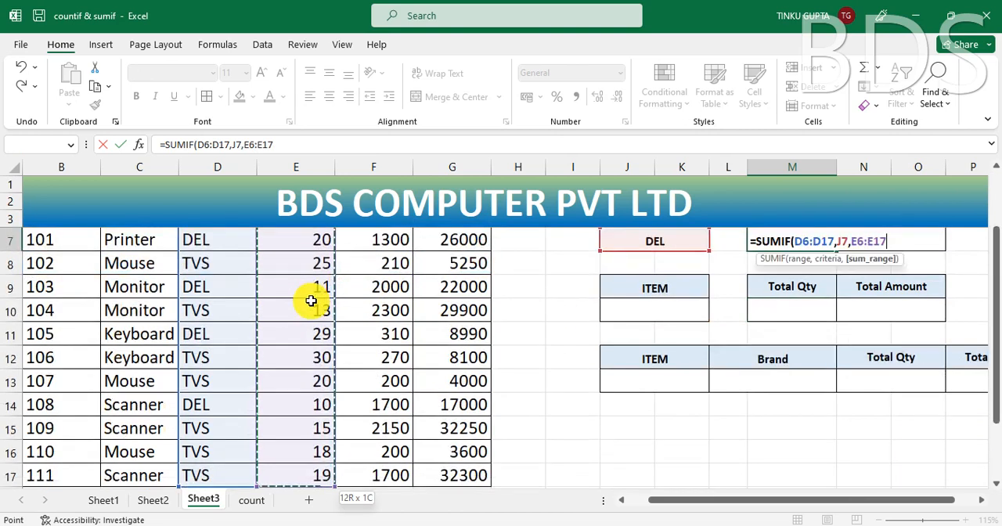
text())
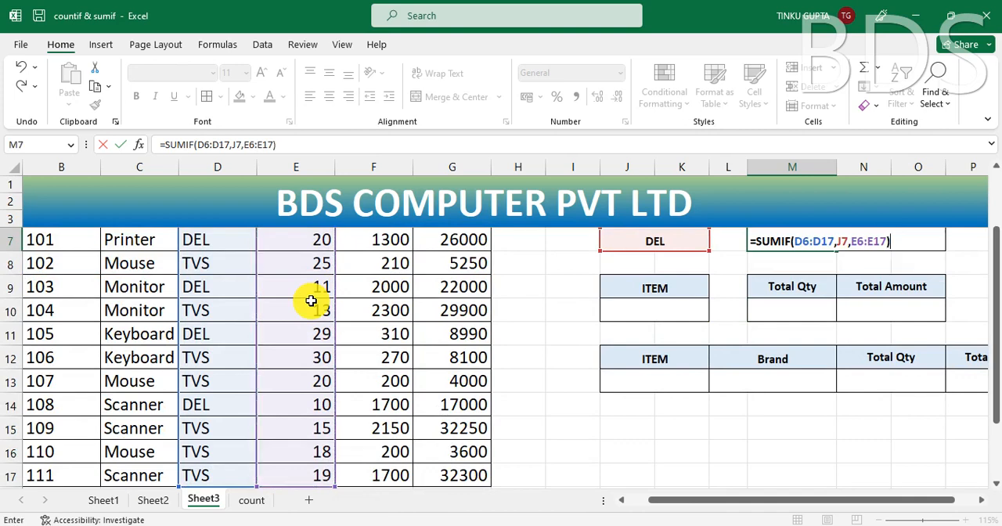
key(Return)
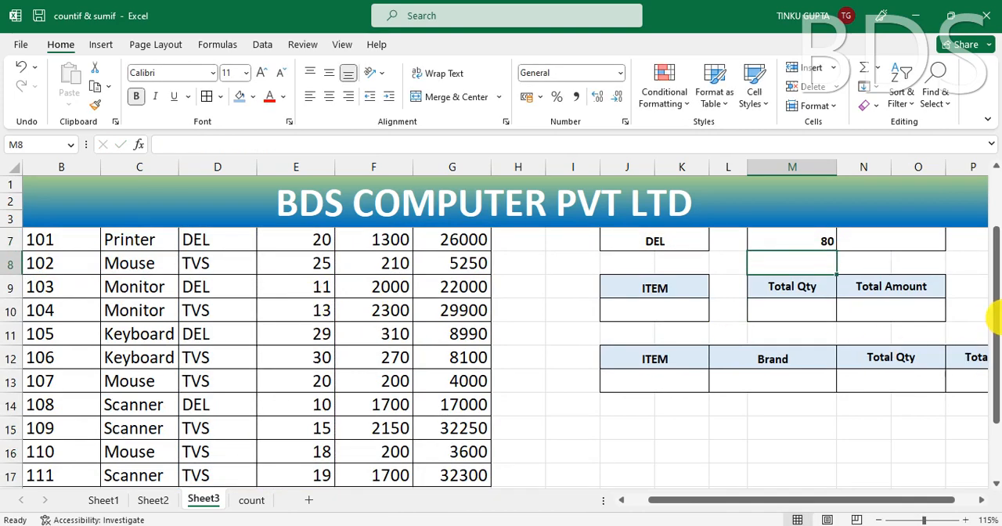
Step: Check the Total Qty in M7 against the Brand cell J7 and the Qty values of the DEL rows
scroll(996, 315, up, 1)
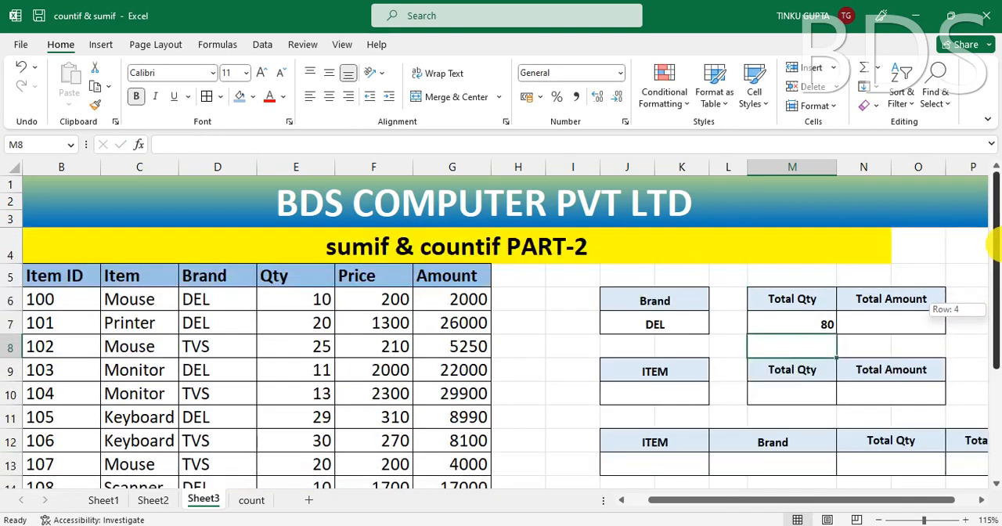
click(820, 324)
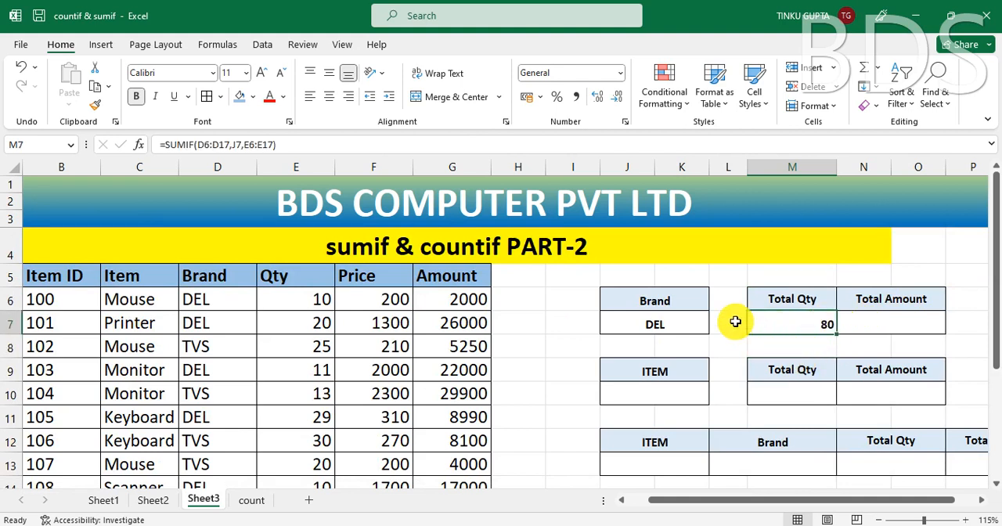
click(669, 329)
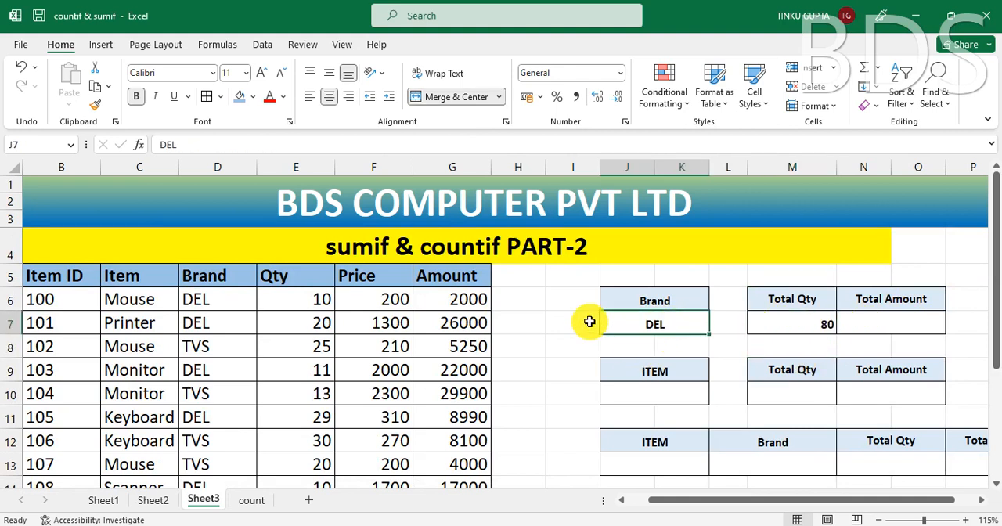
click(205, 299)
click(206, 321)
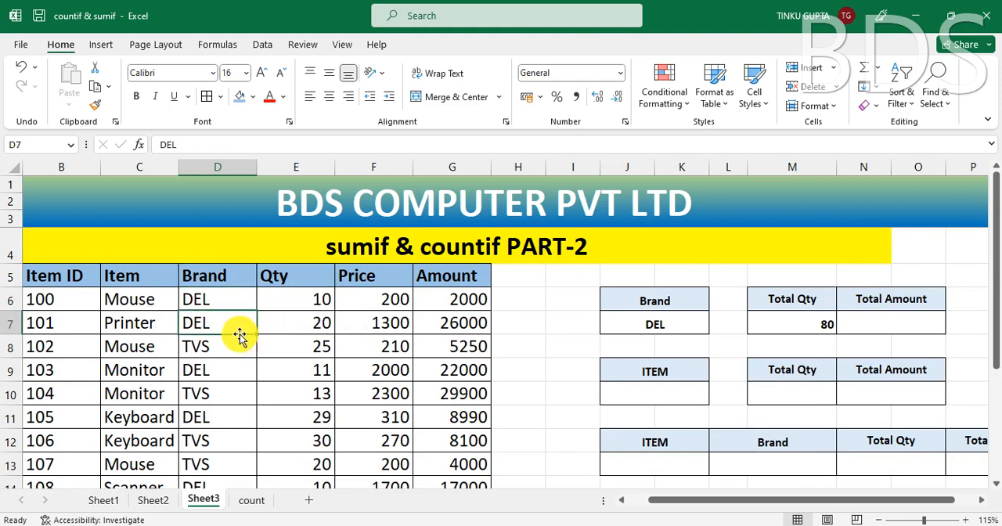
click(324, 298)
click(316, 322)
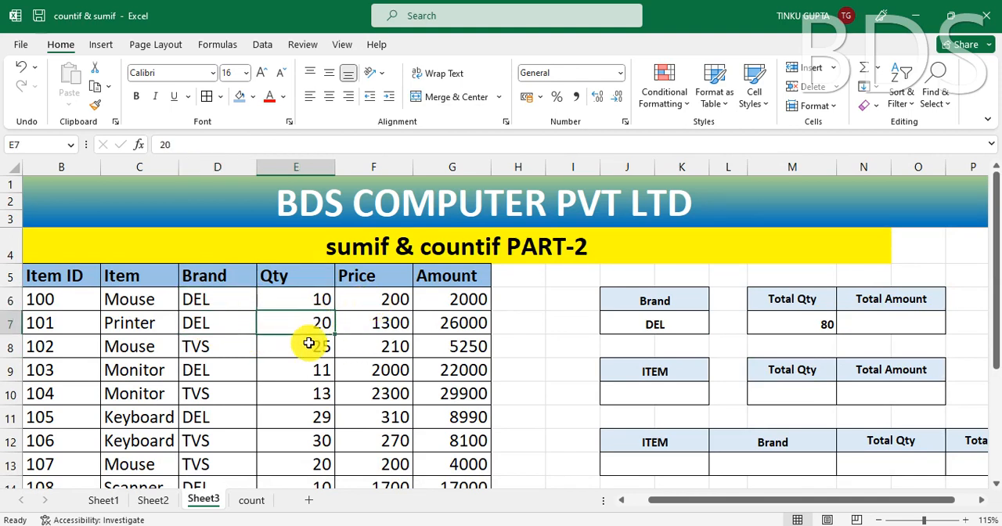
click(315, 371)
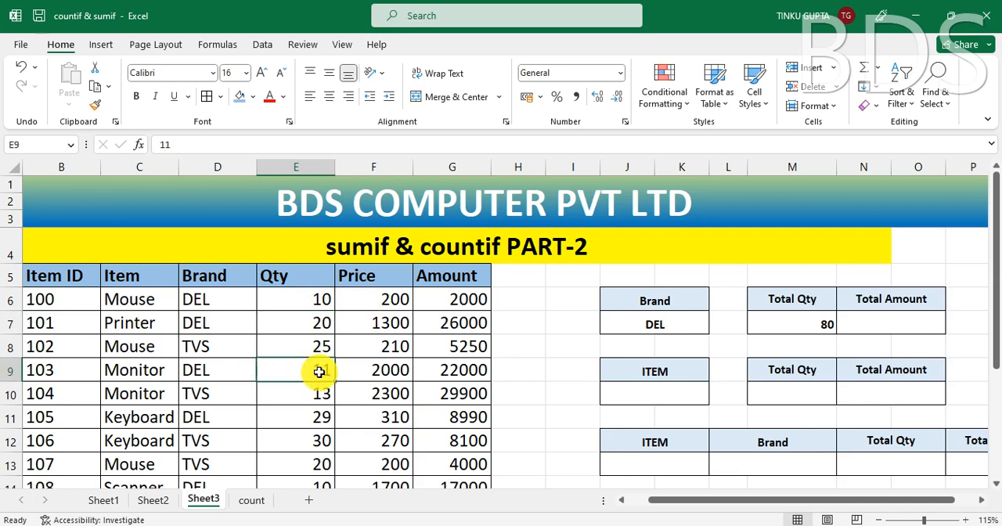
click(308, 417)
scroll(309, 462, down, 1)
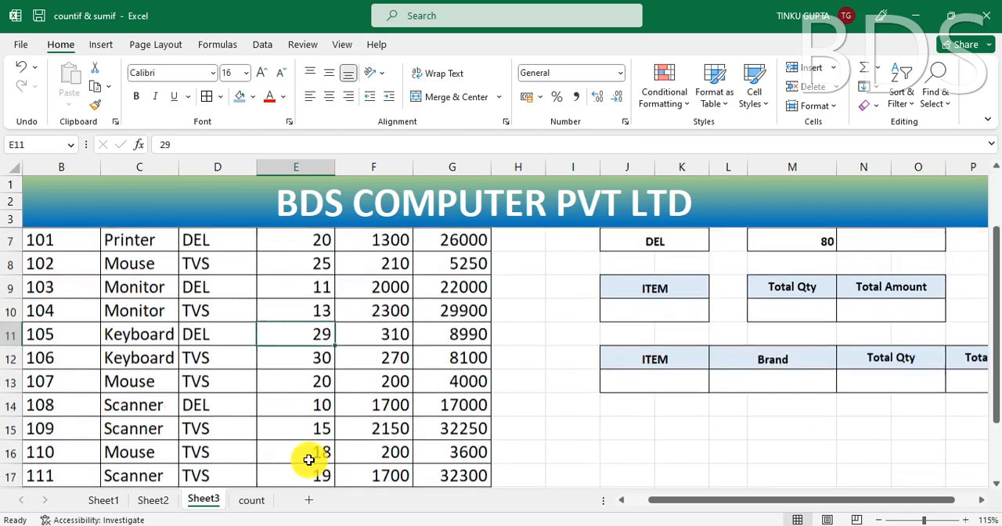
click(296, 412)
scroll(297, 470, down, 2)
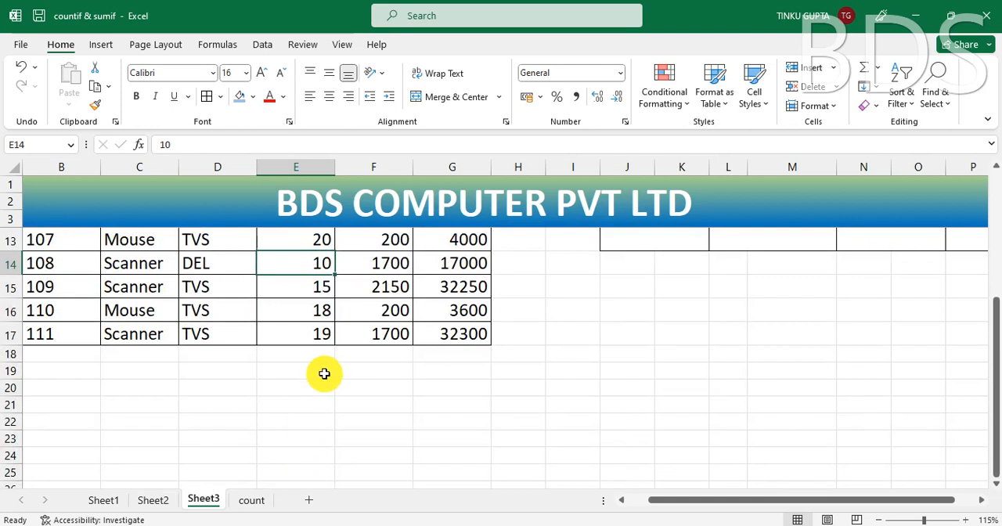
Step: Go through the DEL quantities in E6, E7, E9, E11 and E14 again and compare their sum with M7
scroll(366, 415, up, 4)
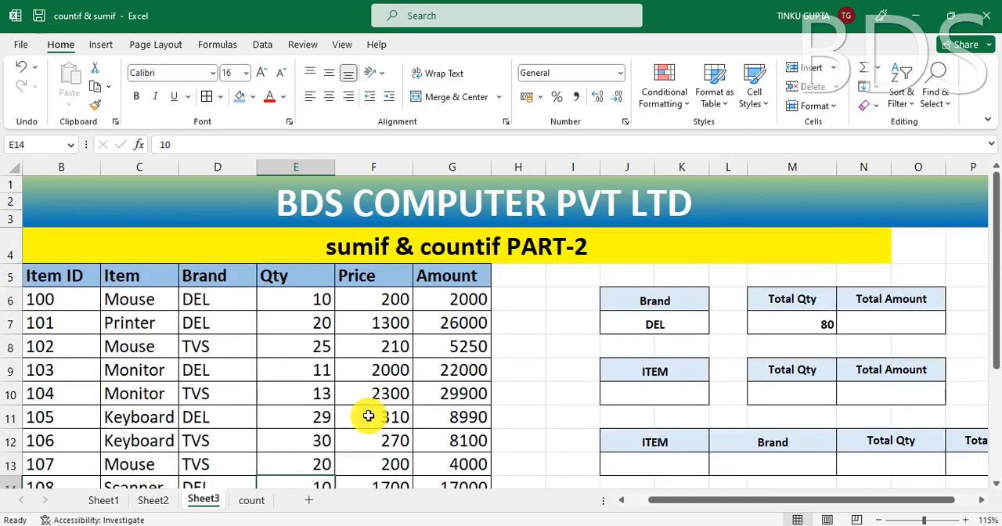
click(319, 296)
click(323, 324)
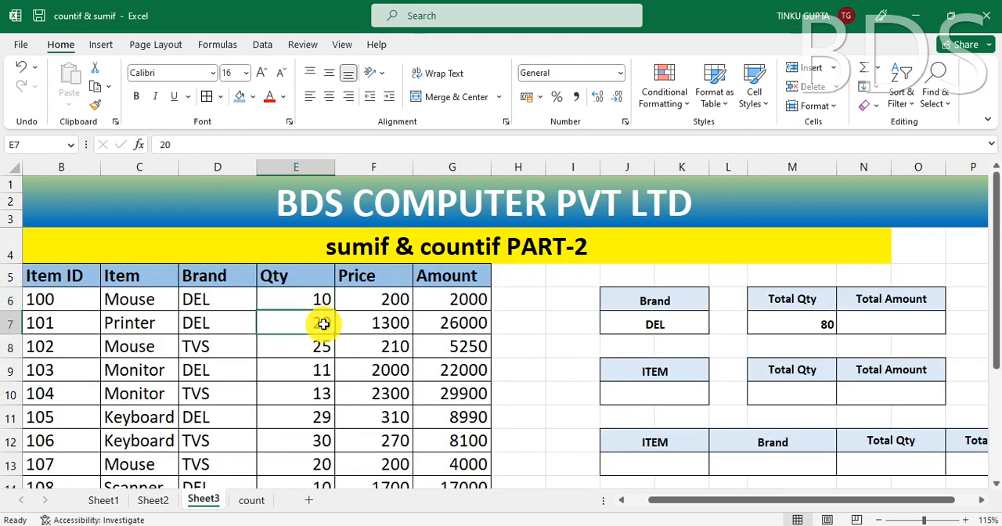
click(315, 298)
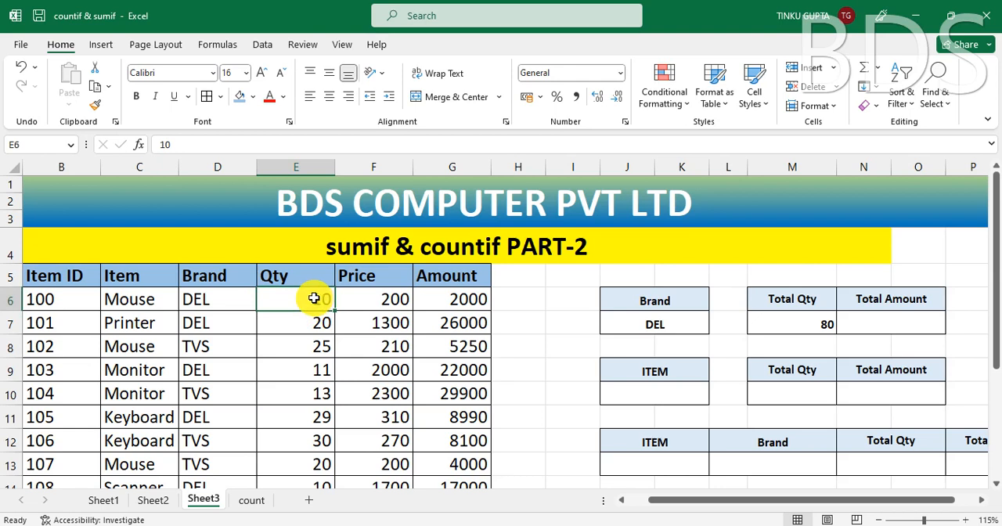
click(318, 372)
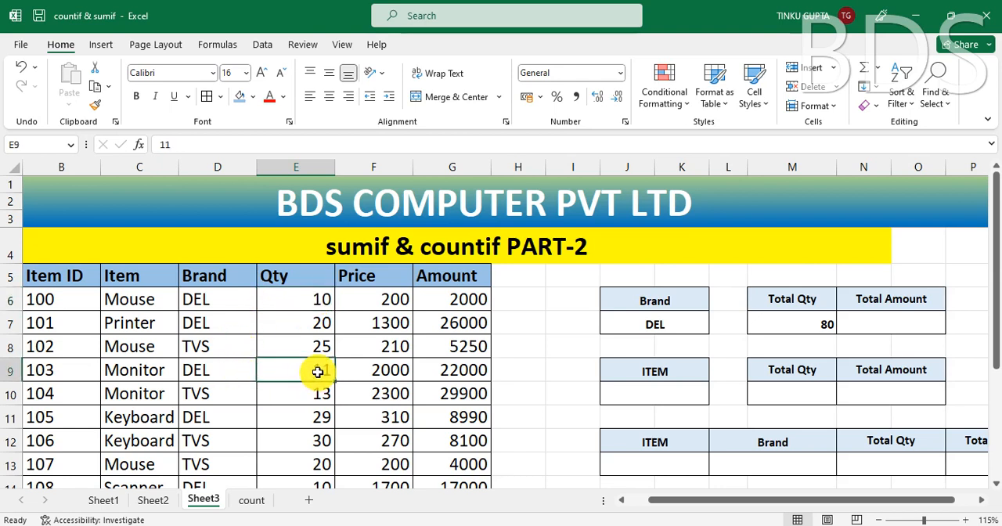
click(314, 416)
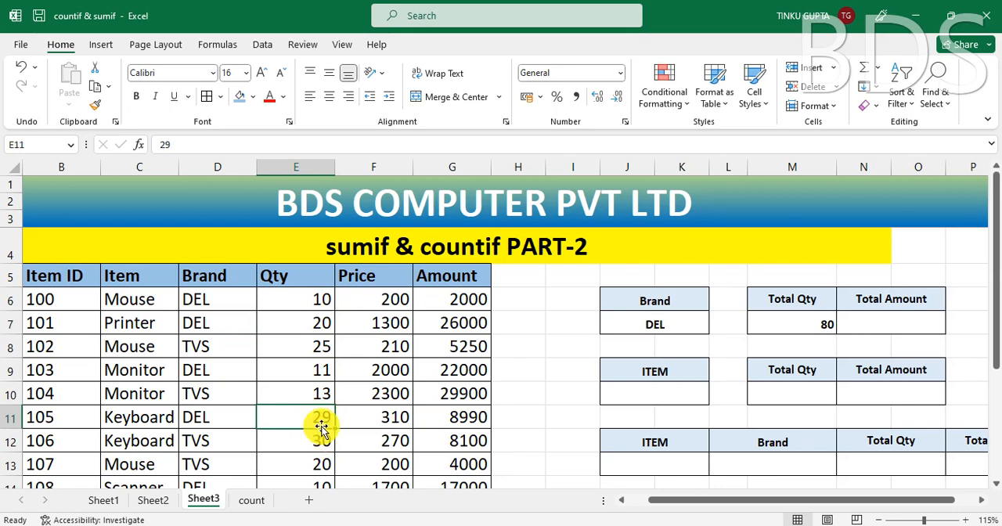
scroll(290, 445, down, 1)
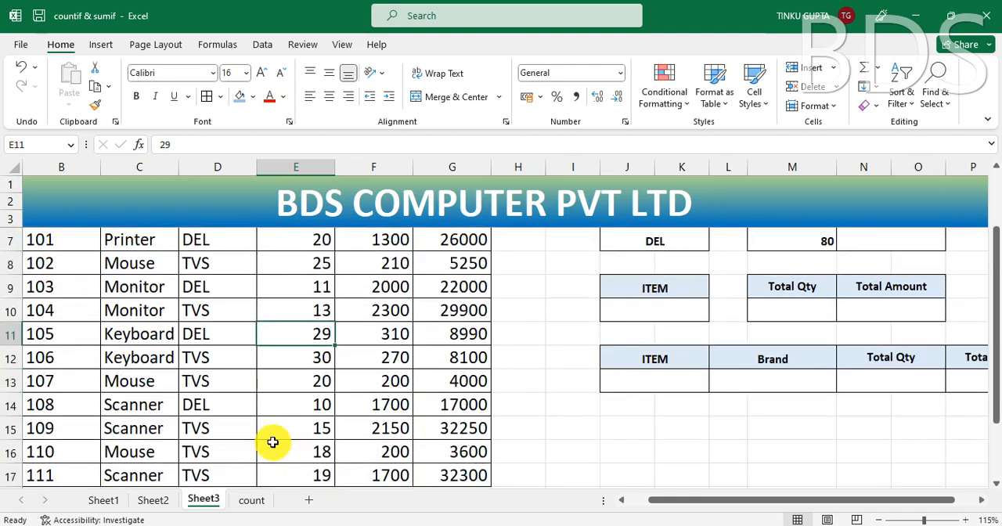
click(294, 406)
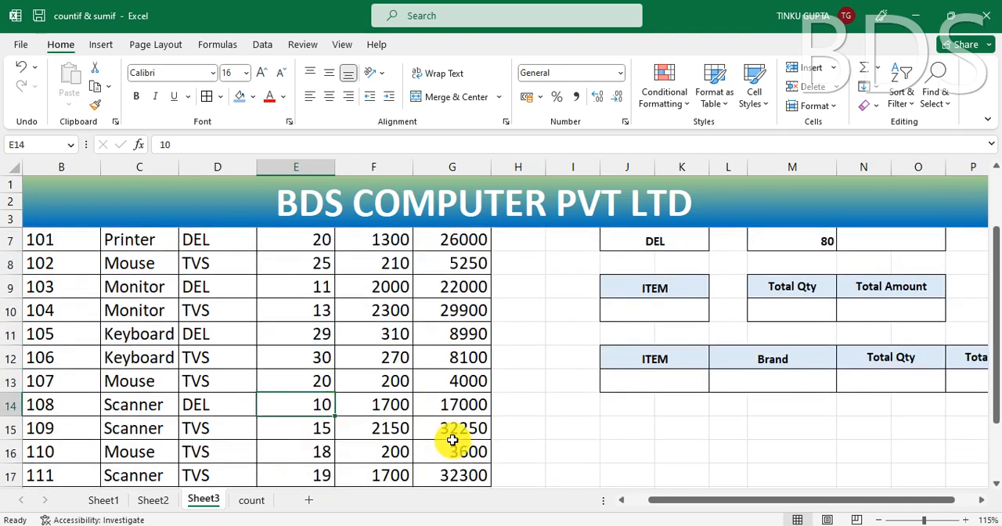
scroll(453, 440, up, 1)
click(817, 321)
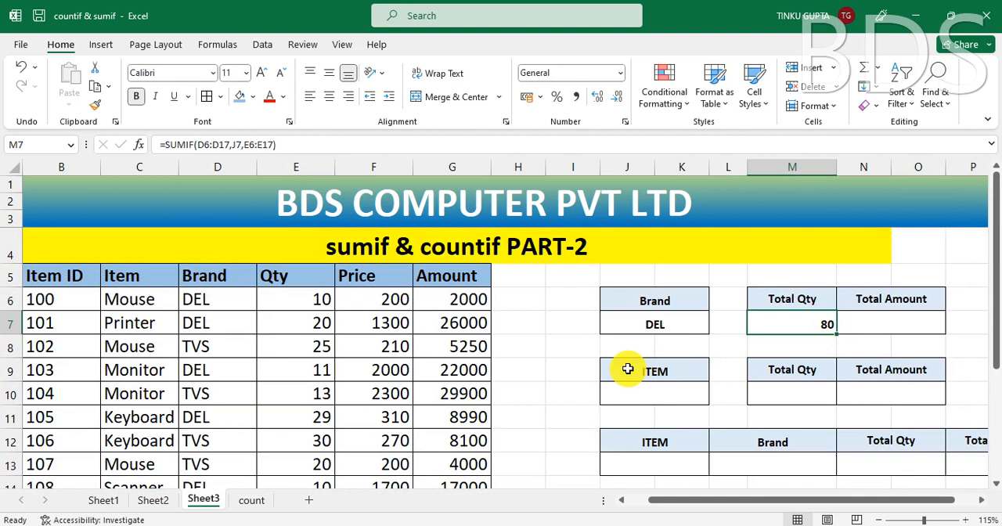
Step: Enter TVS in the Brand cell J7 and check the Total Qty in M7
click(666, 326)
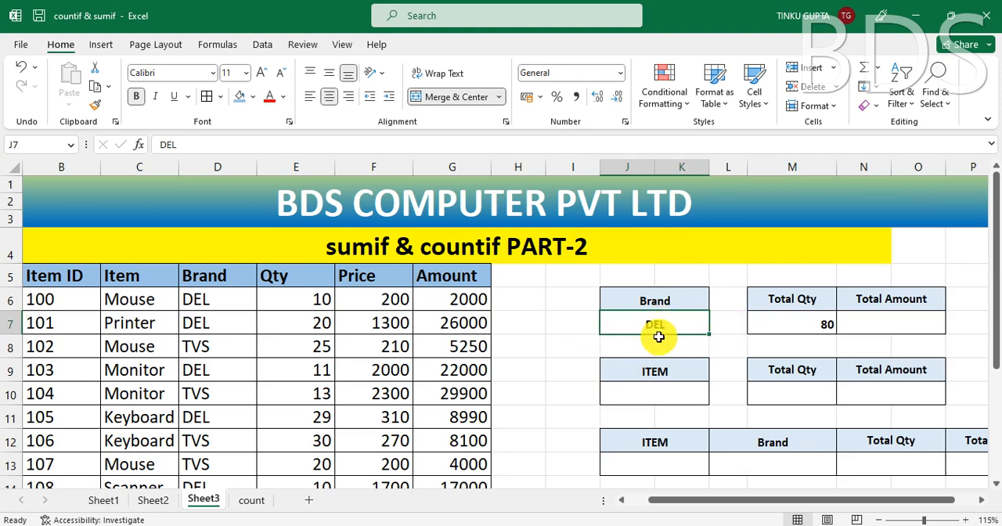
text(T)
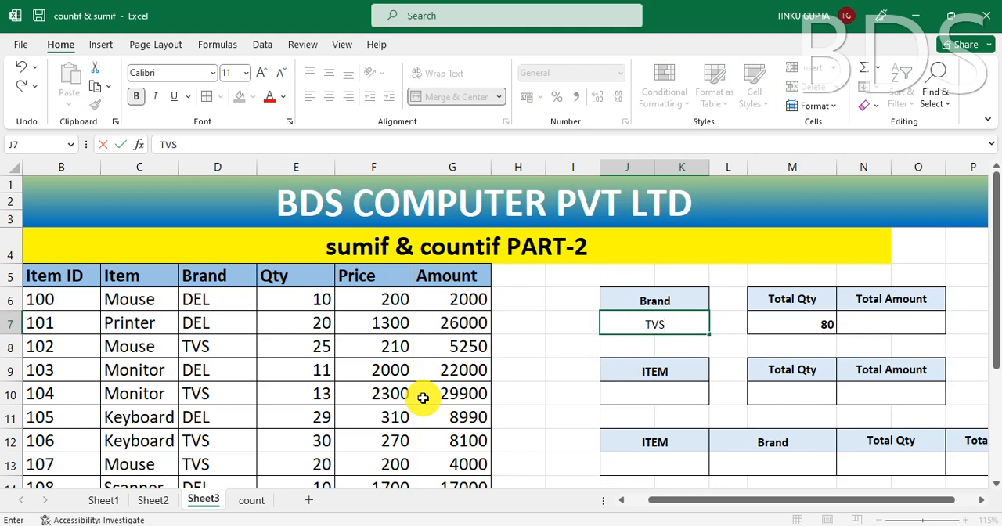
text(VS)
key(Return)
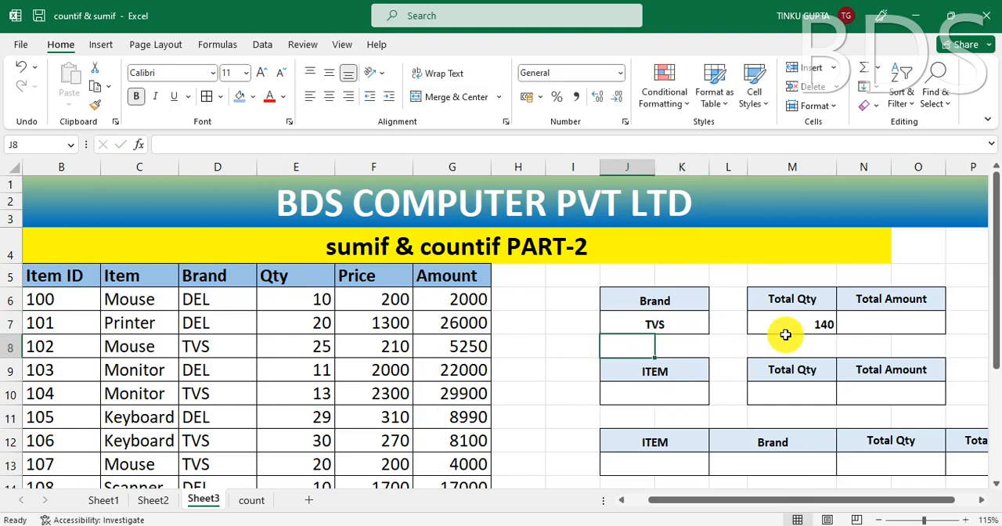
click(809, 323)
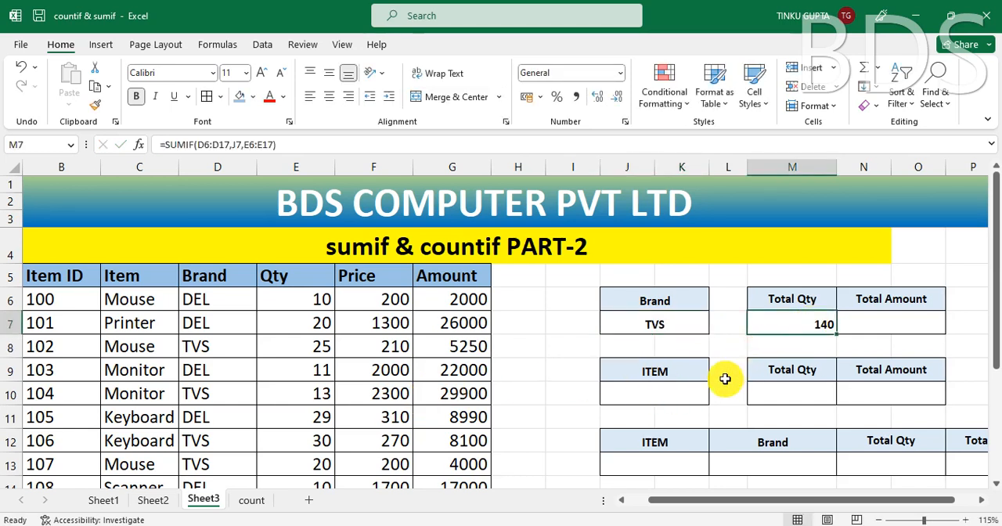
Step: Clear the Brand cell J7 and check how the Total Qty cell M7 responds to the empty criterion
click(665, 322)
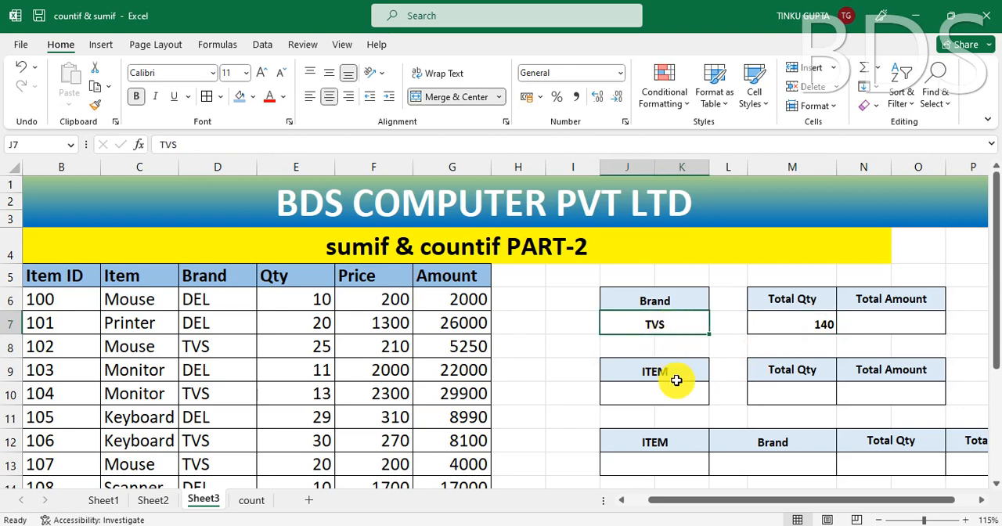
key(Delete)
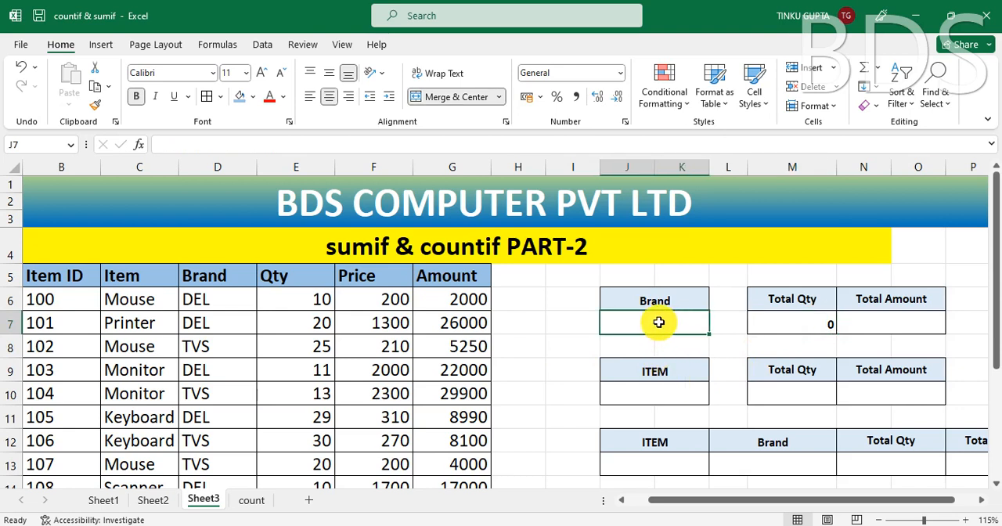
click(822, 325)
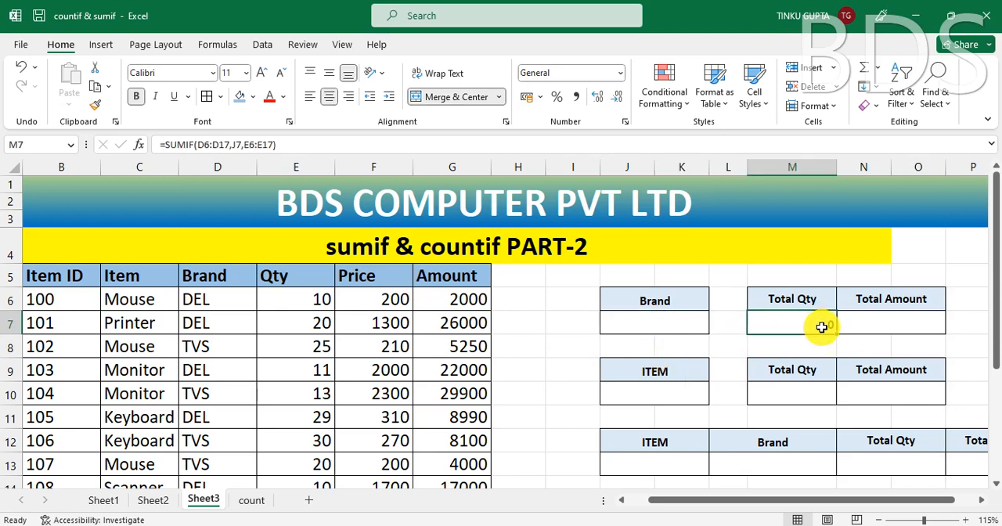
click(661, 318)
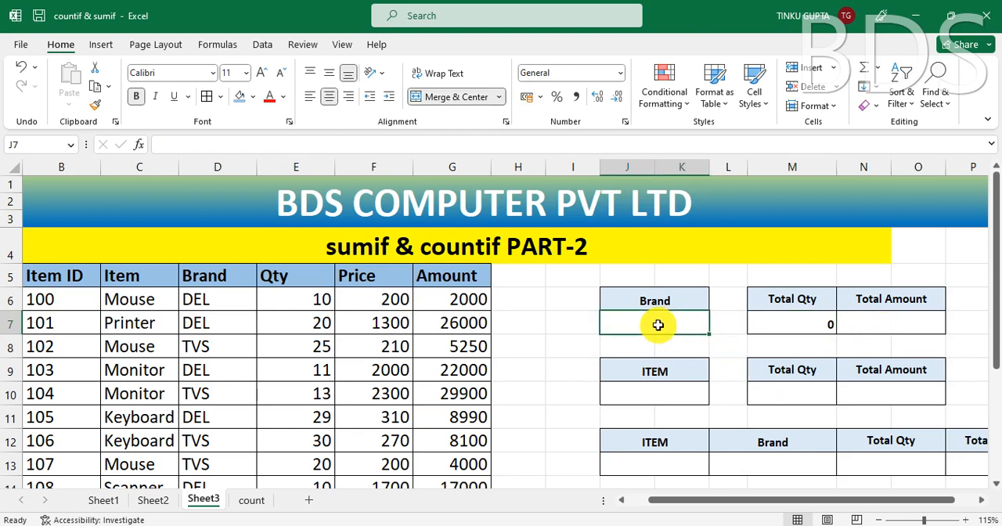
click(822, 326)
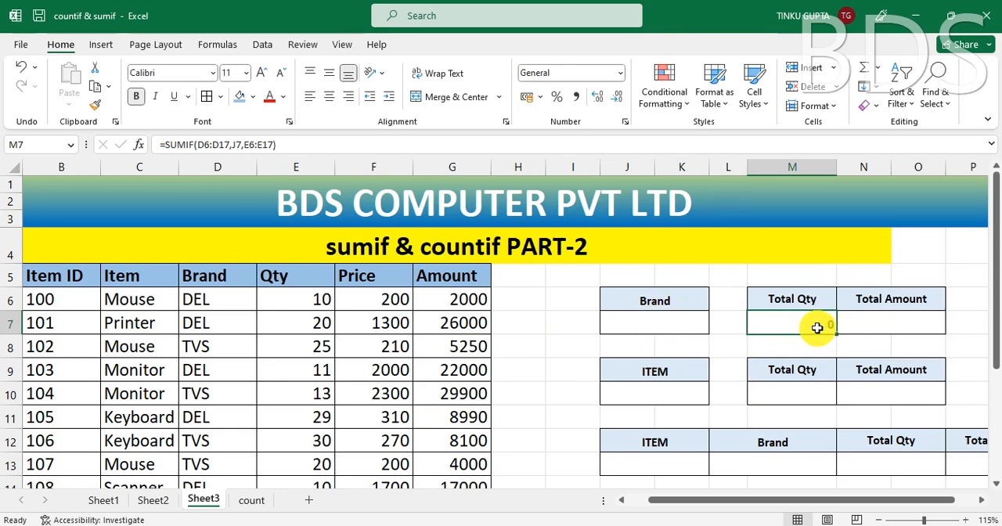
click(682, 321)
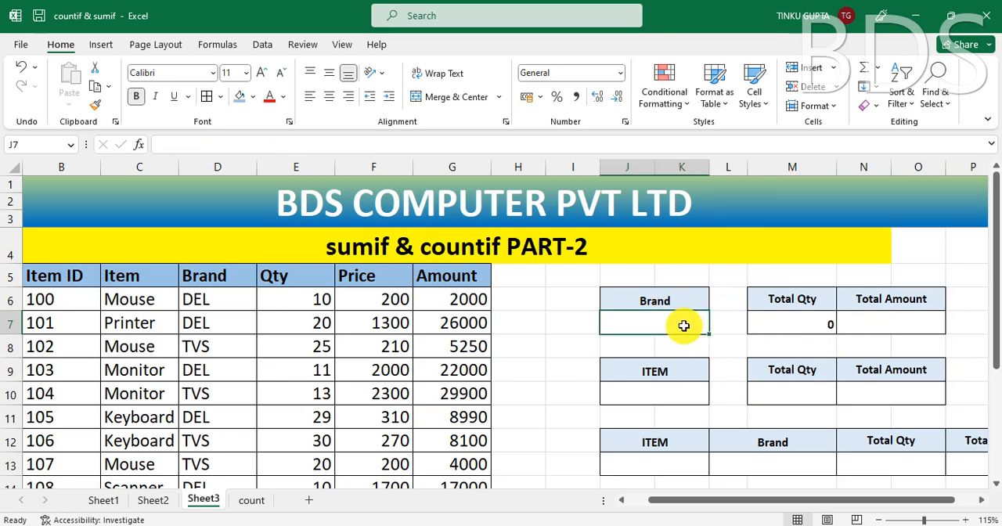
Step: Select the Total Qty cell M7 and enlarge the screen to 200% with Magnifier
click(824, 324)
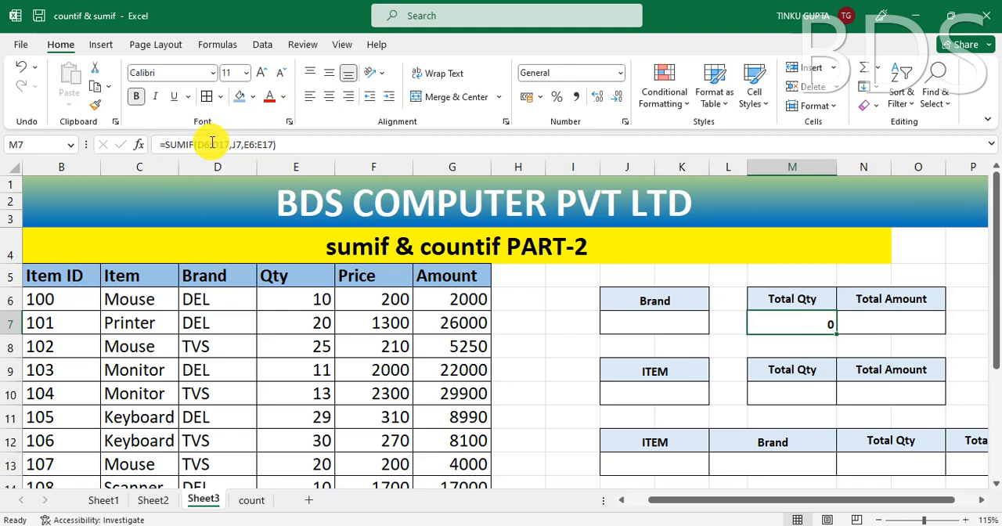
key(super+plus)
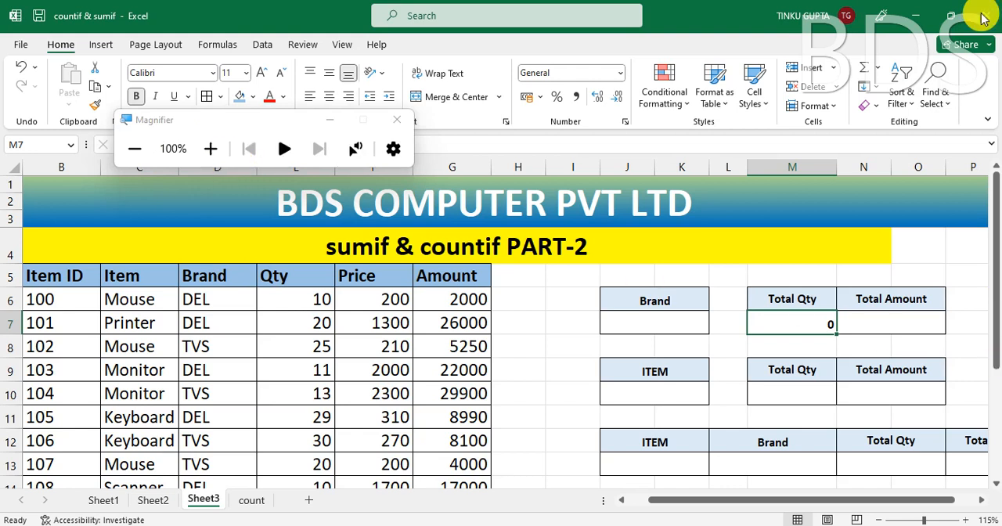
click(209, 152)
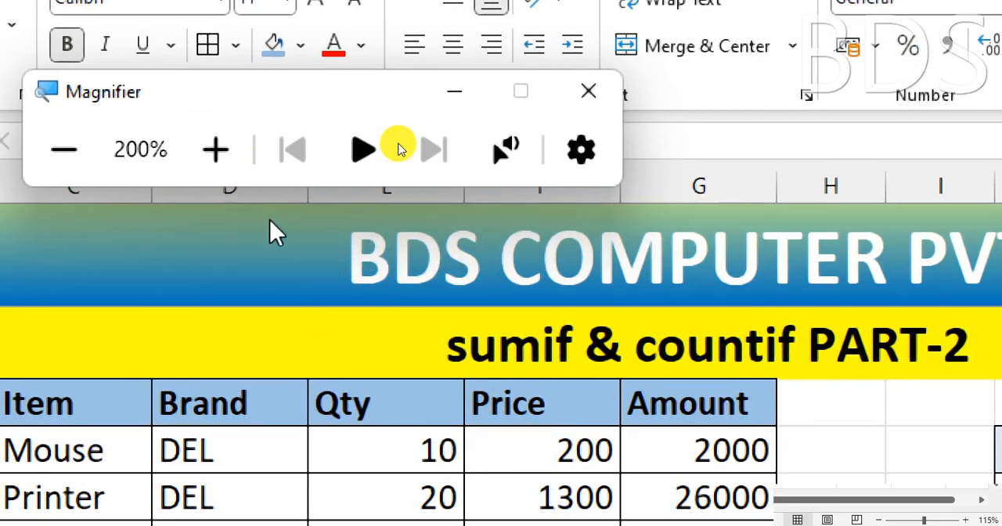
Step: Insert an opening IF( in front of the existing SUMIF in the Total Qty formula of cell M7
click(902, 169)
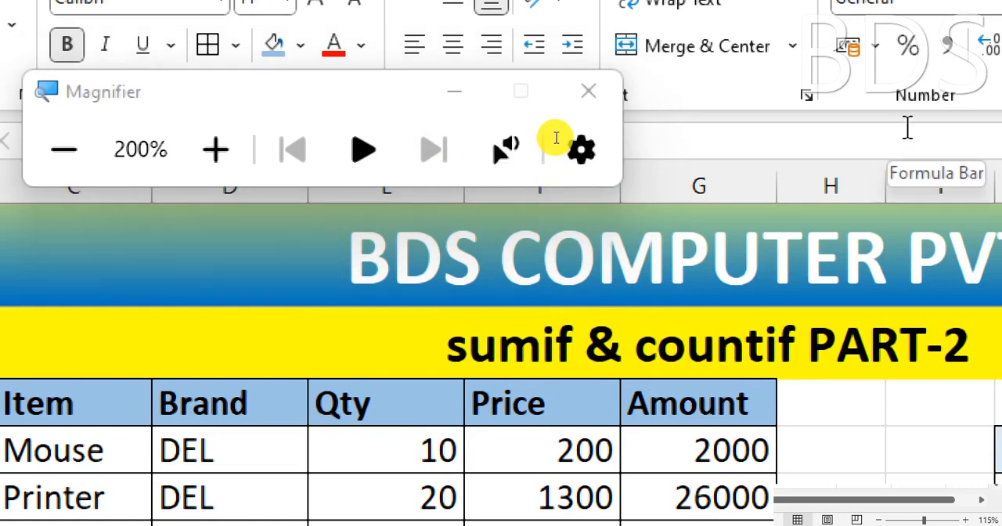
click(907, 127)
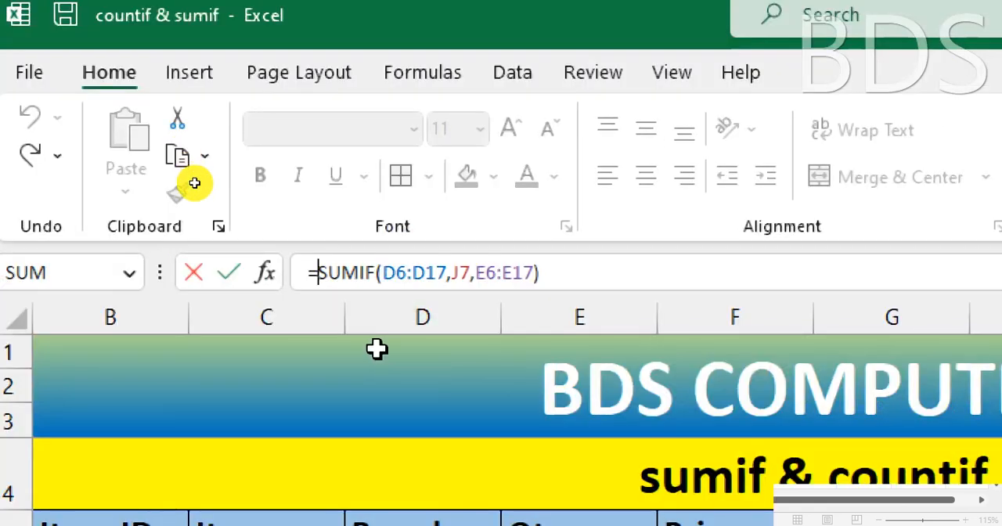
text(IF)
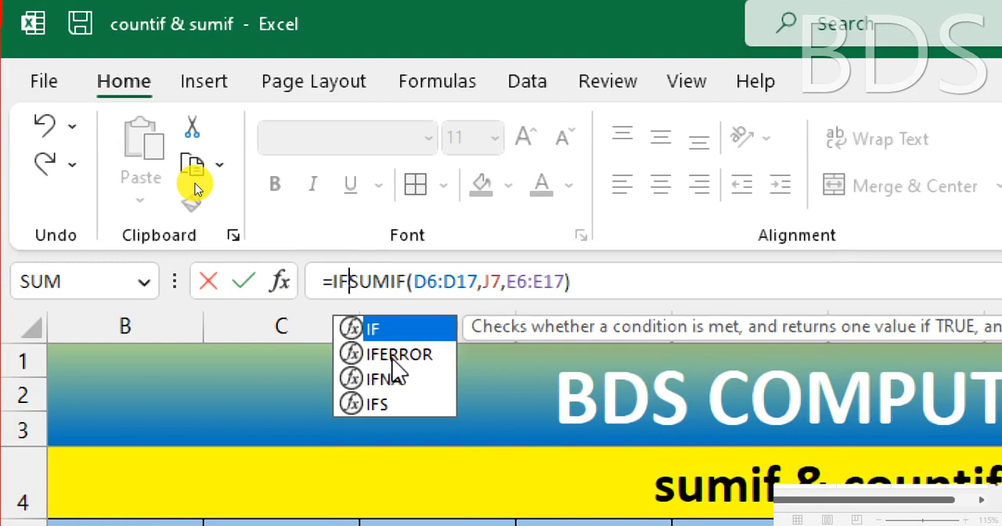
text(()
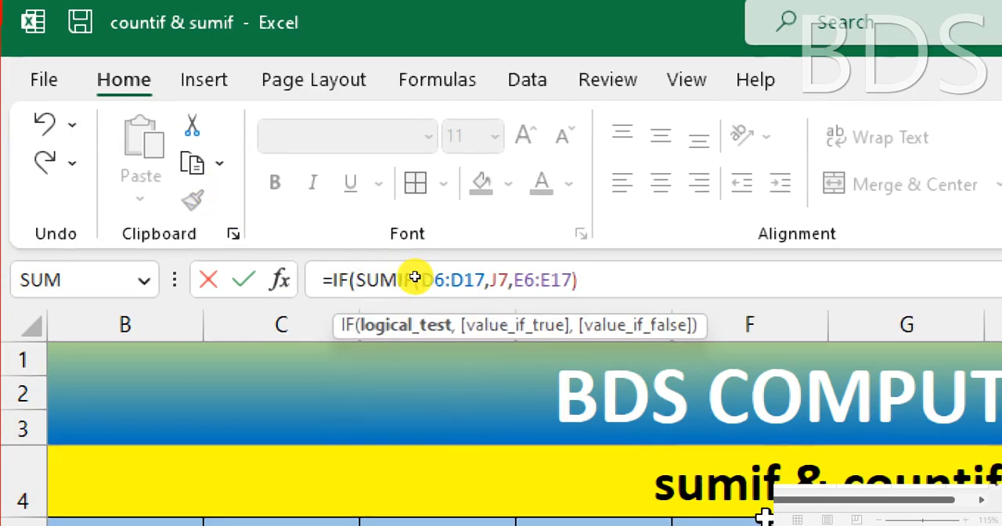
scroll(477, 307, down, 2)
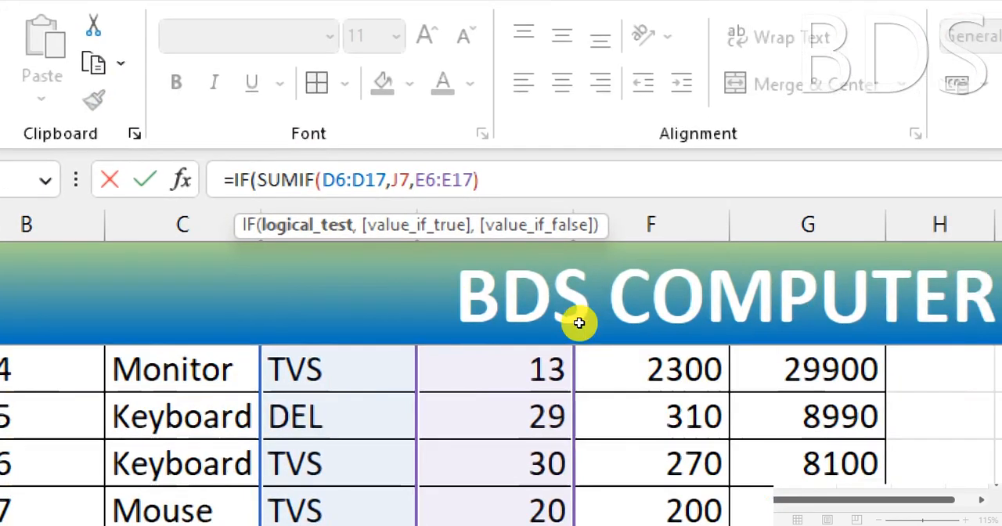
scroll(579, 322, up, 3)
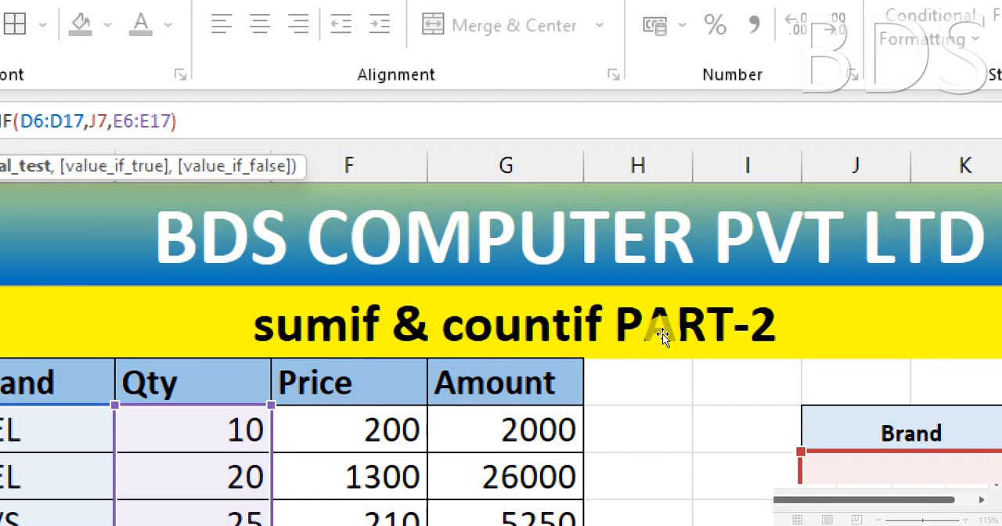
Step: Set the IF function's logical test to J7="" so it checks for an empty Brand cell
click(924, 469)
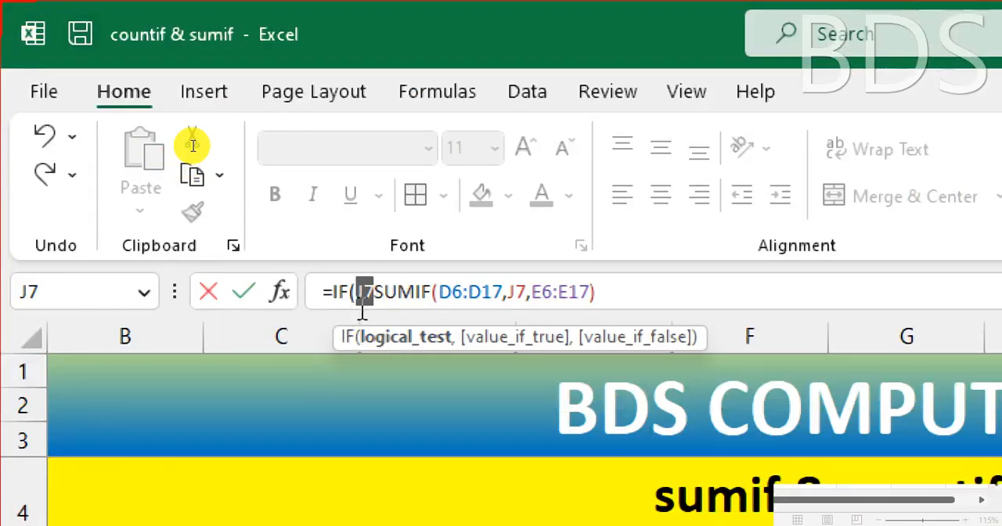
click(378, 291)
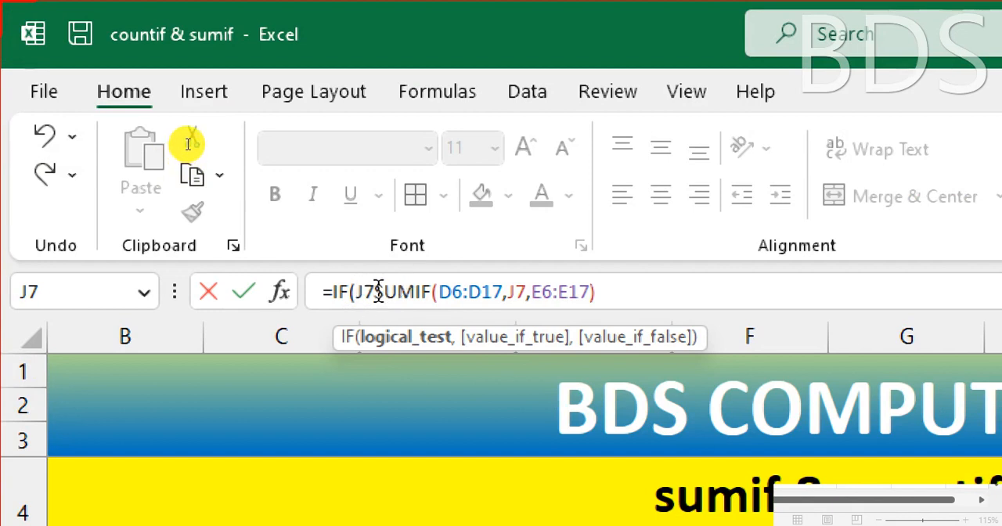
text(=")
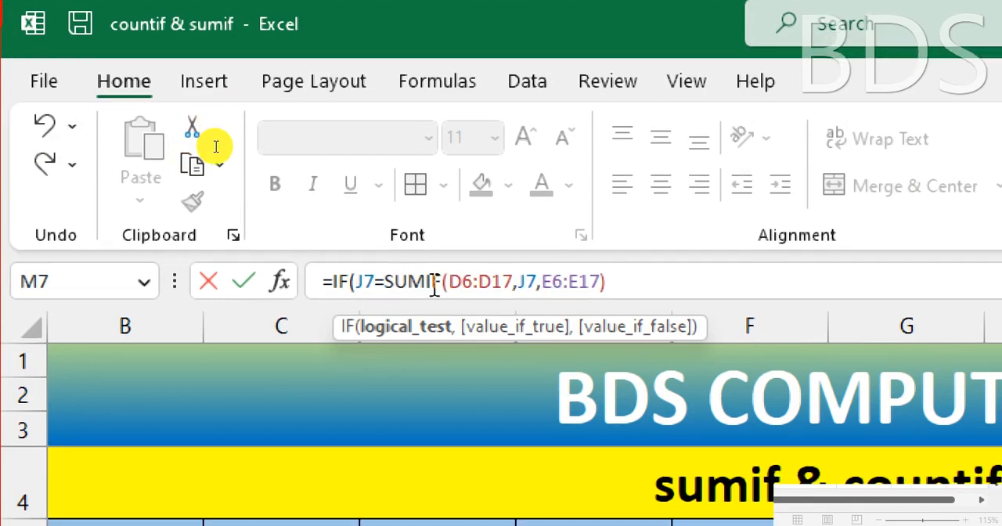
text(")
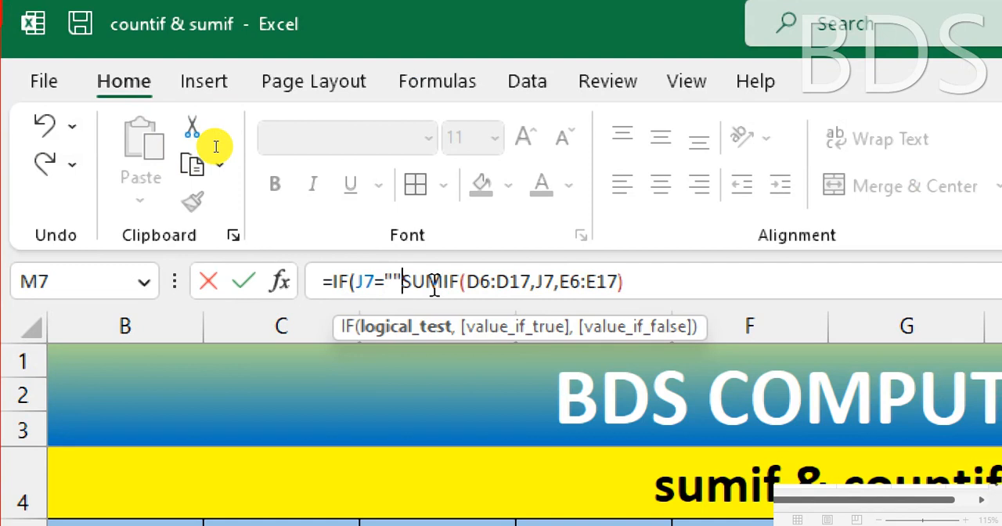
Step: Add "ENTER BRAND NAME" as the IF function's value if true, followed by a comma before the SUMIF part
text(,)
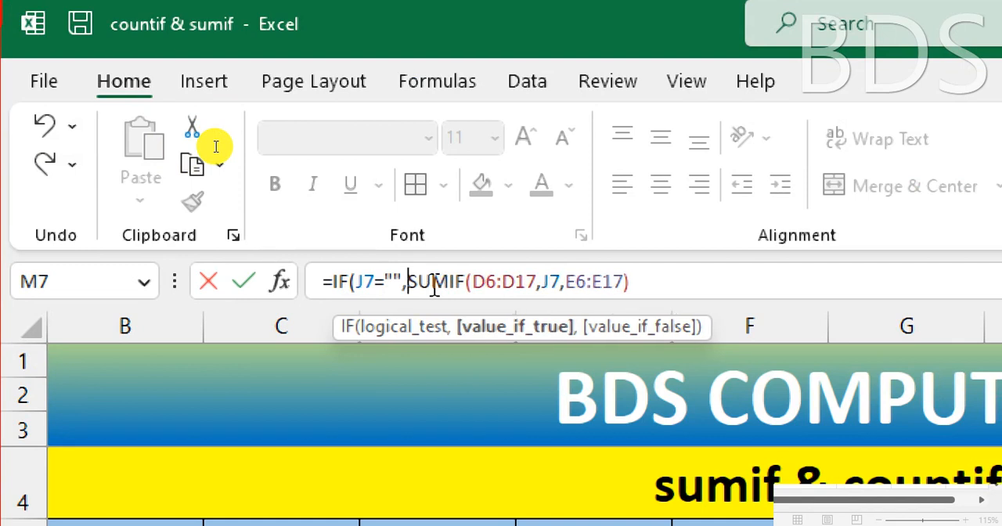
text(")
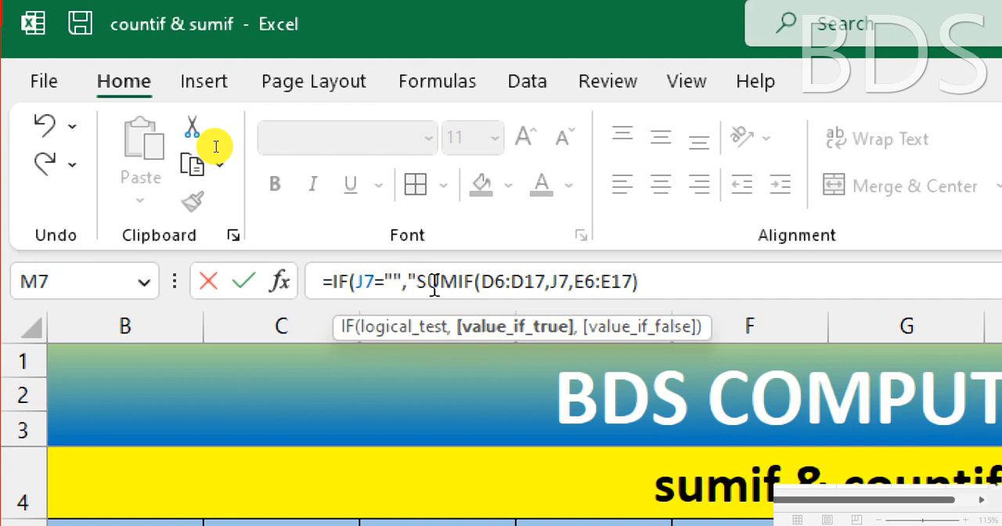
text(EM)
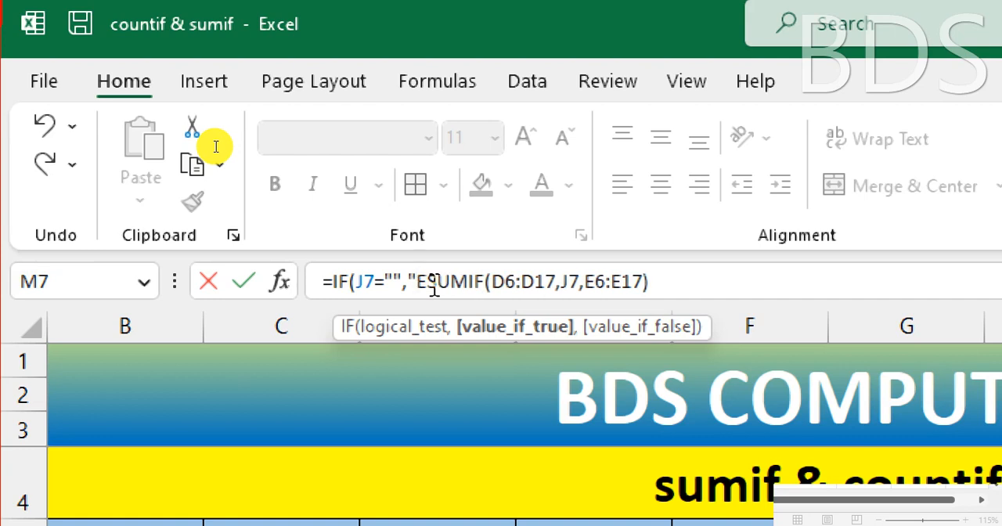
text(TER)
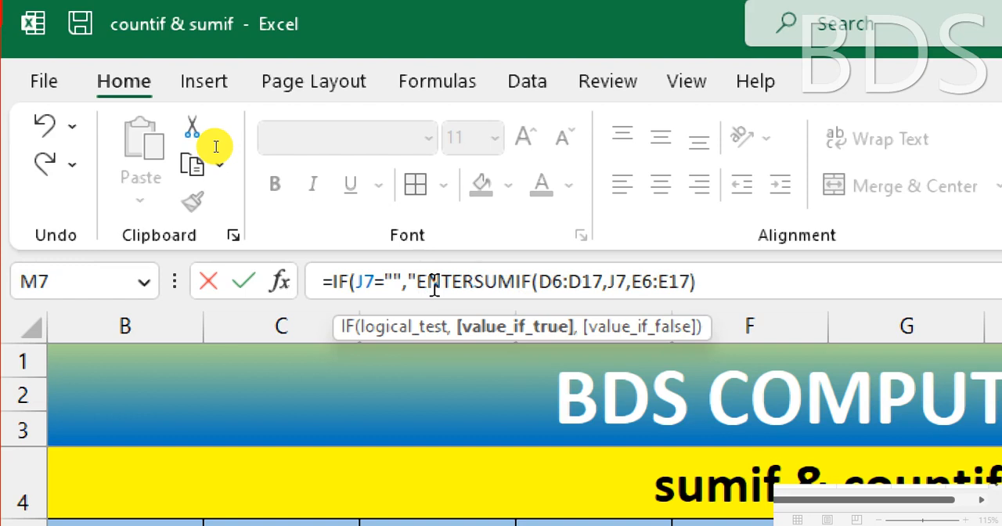
text( BRAND )
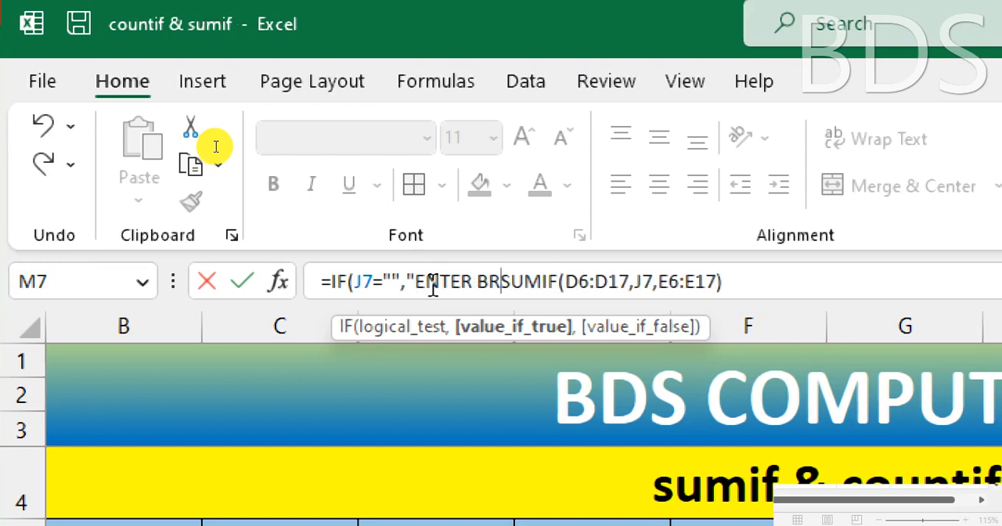
text(NAME)
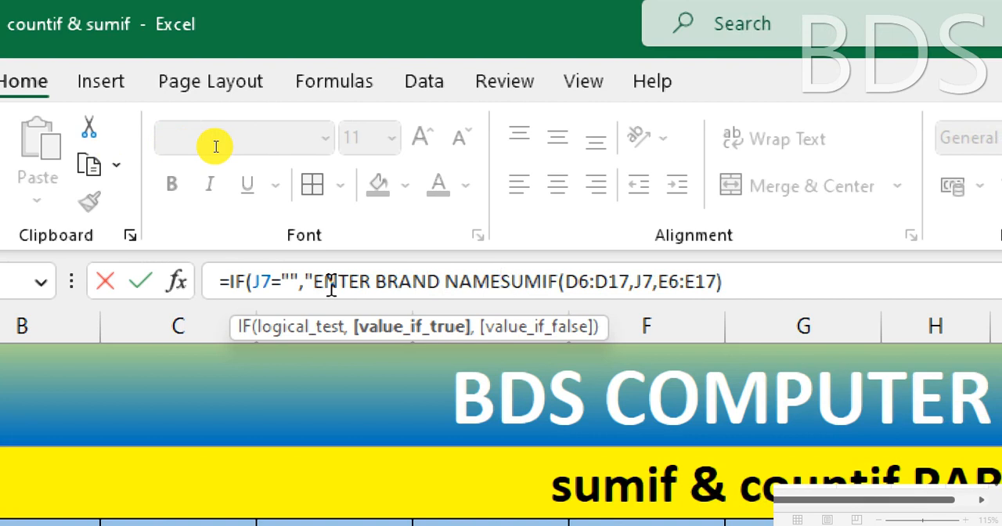
text(",)
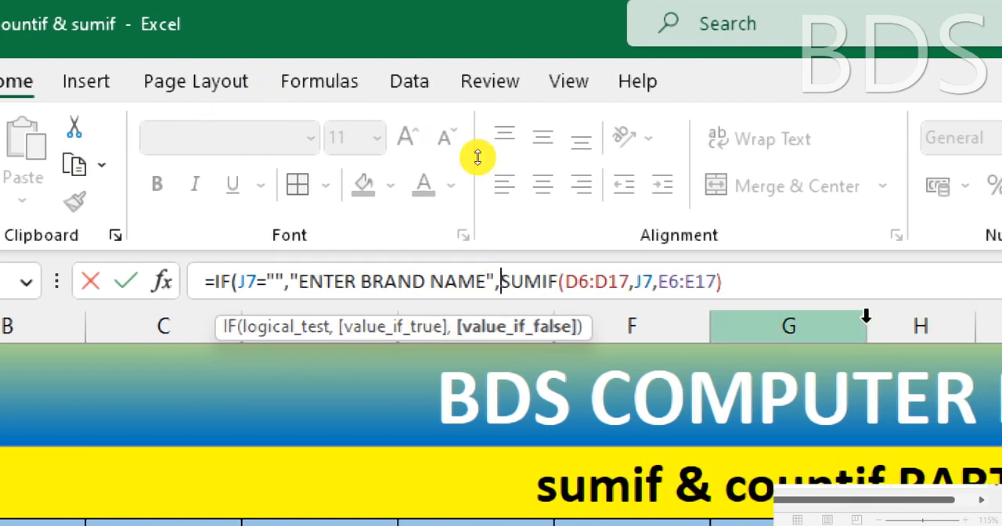
Step: Close the IF function after the SUMIF with a final parenthesis and commit the formula in M7
click(821, 276)
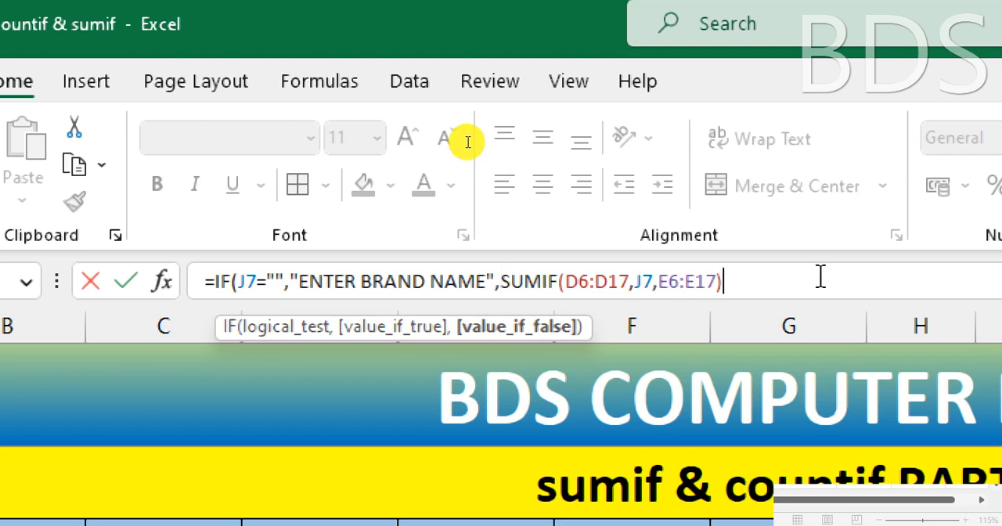
text())
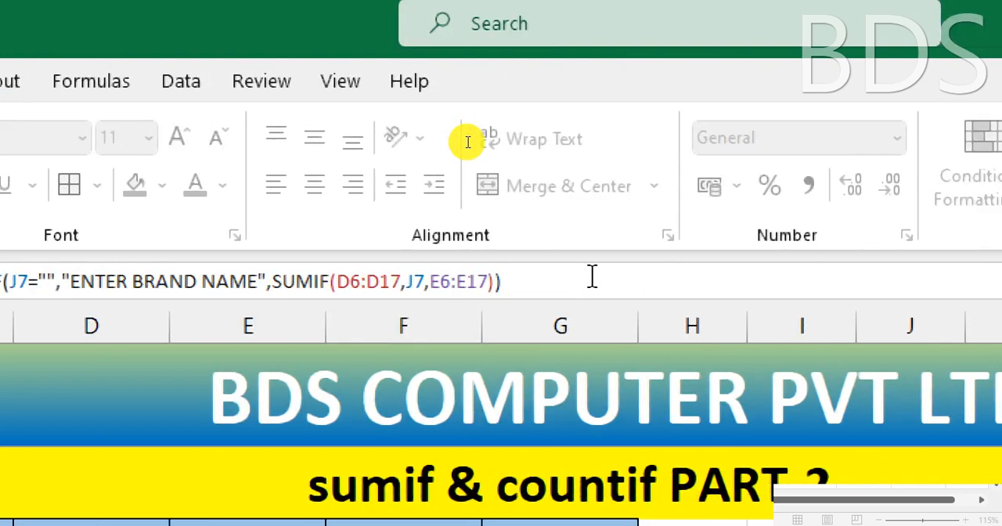
key(Return)
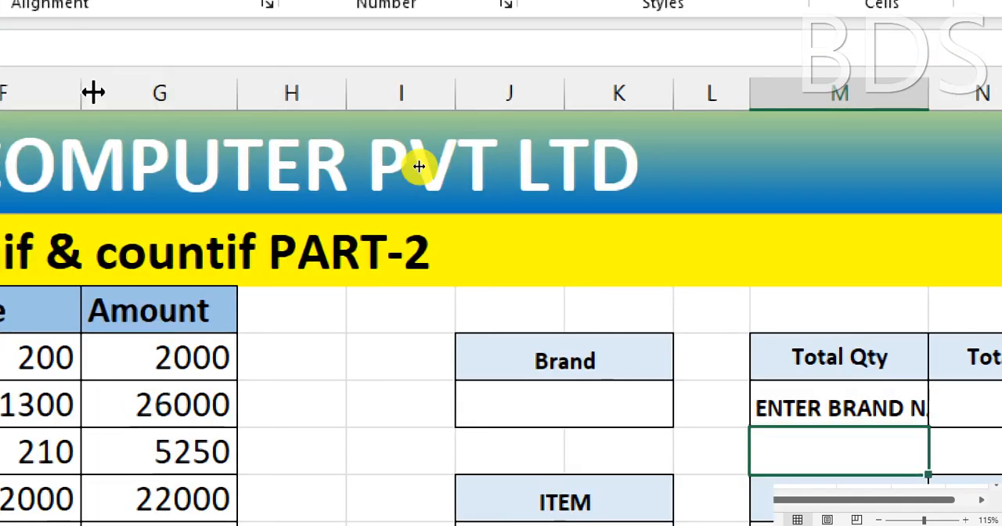
Step: Turn off the Magnifier enlargement so the worksheet is shown at normal screen size
key(ctrl+minus)
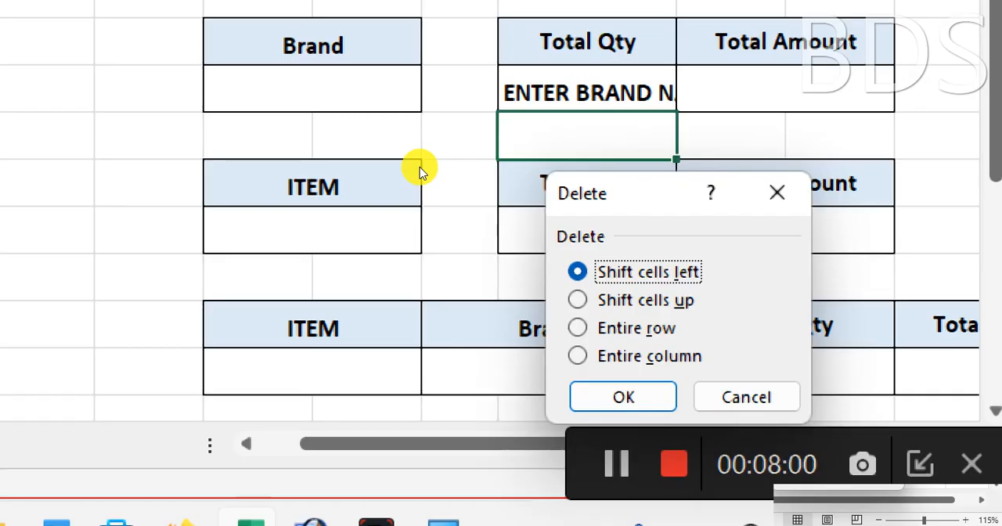
key(Escape)
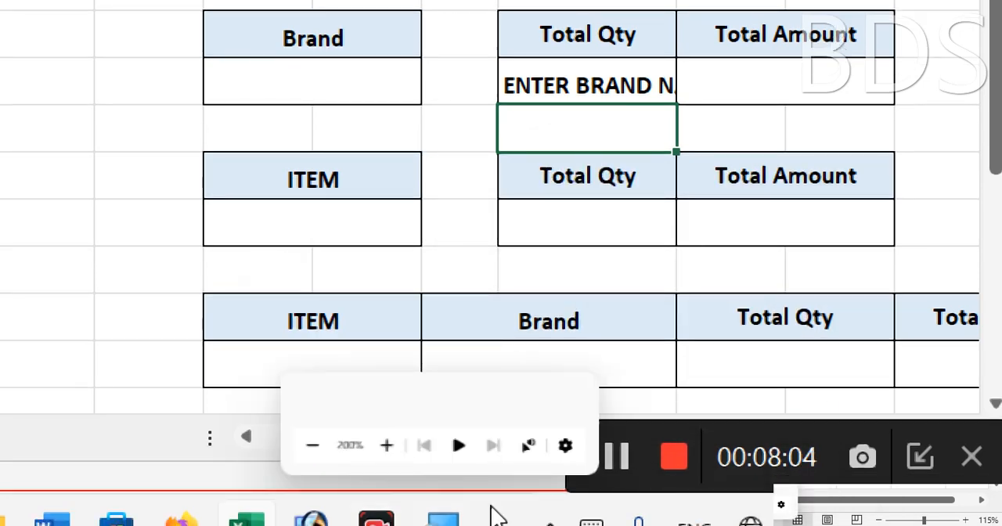
mouse_move(372, 522)
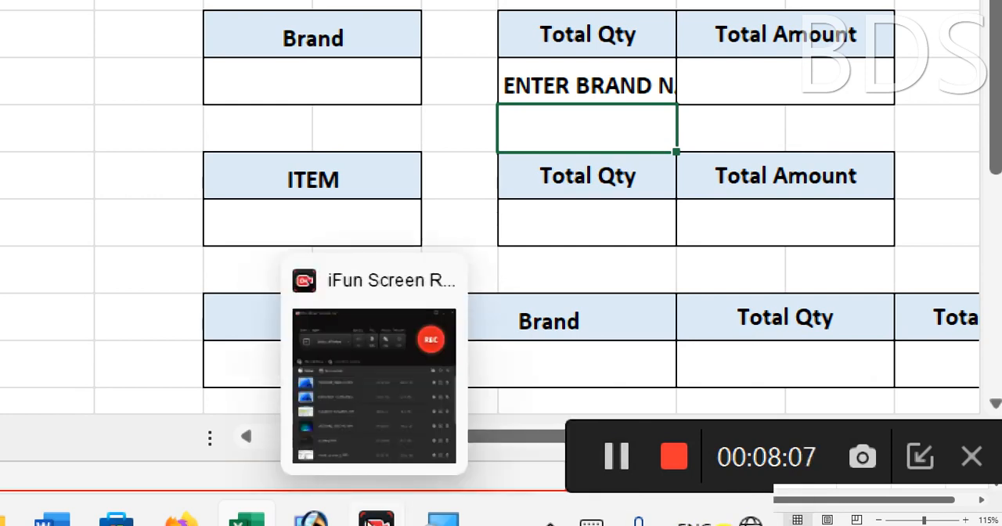
mouse_move(454, 522)
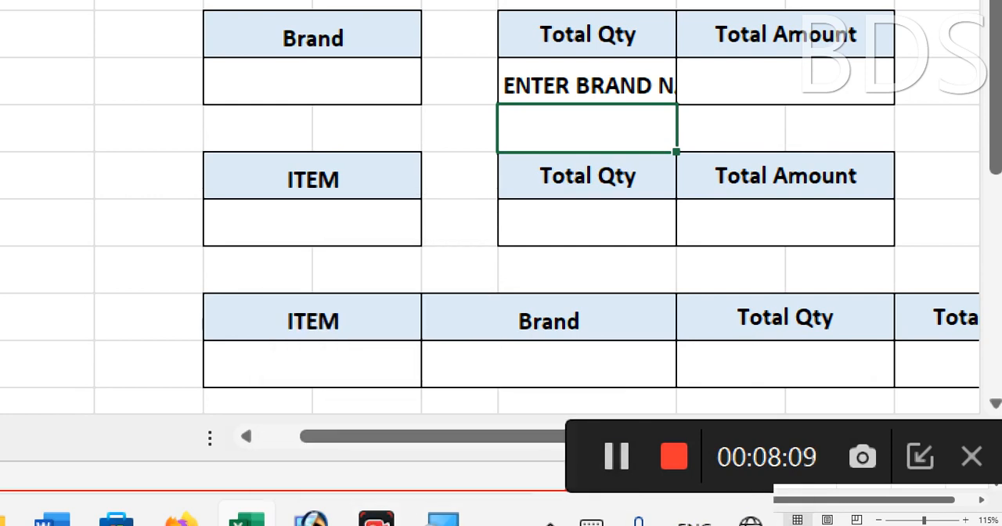
right_click(507, 522)
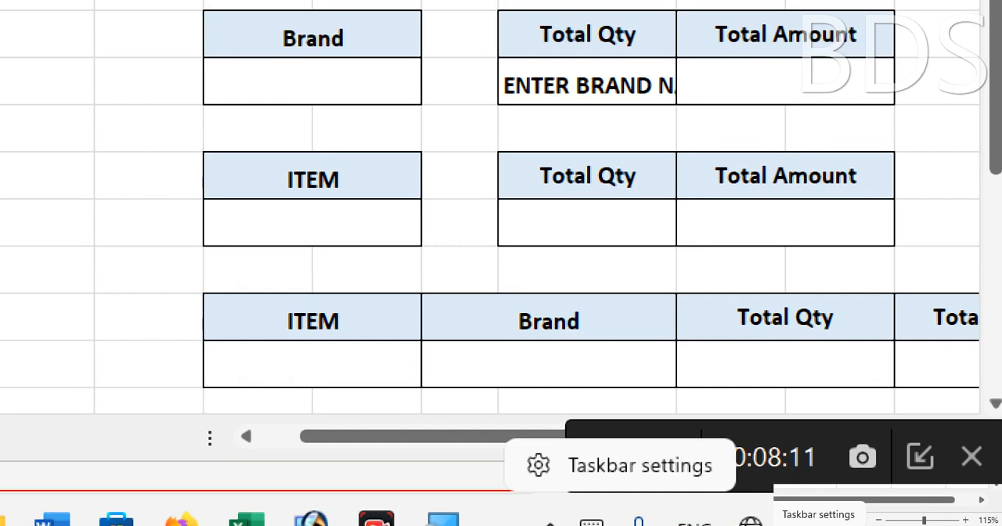
click(444, 519)
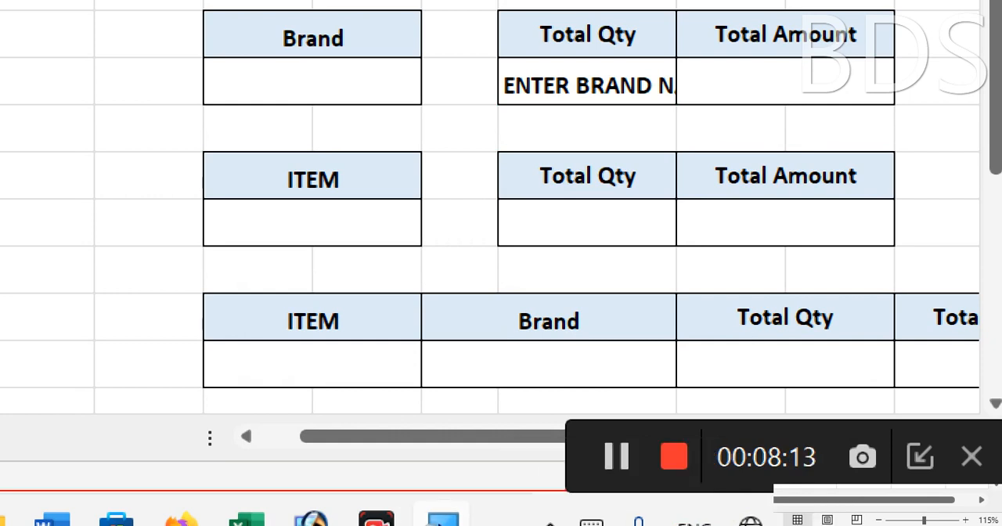
right_click(443, 520)
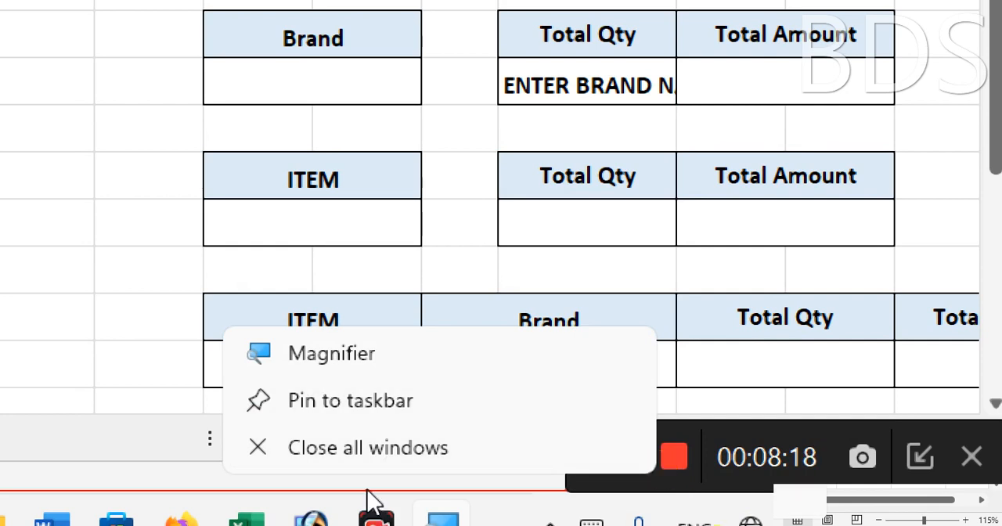
click(329, 362)
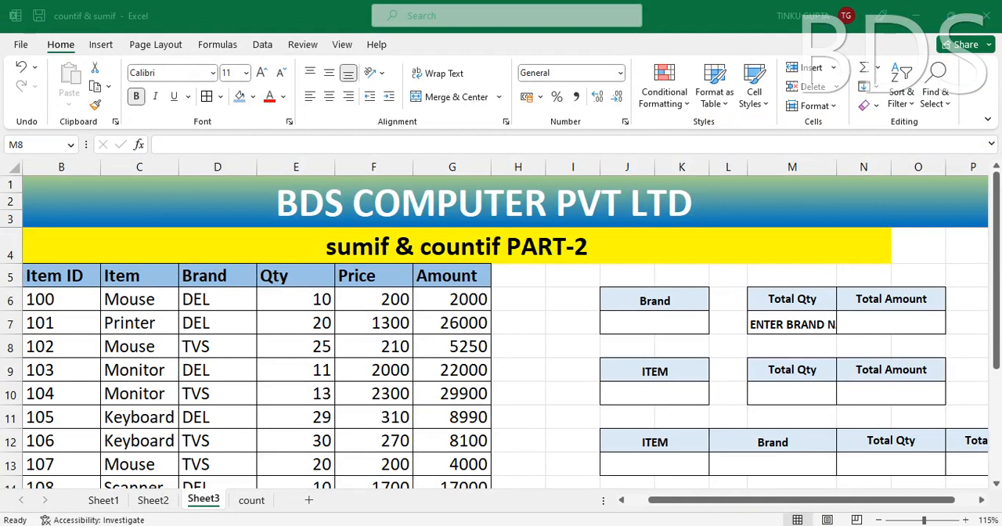
right_click(710, 525)
click(673, 511)
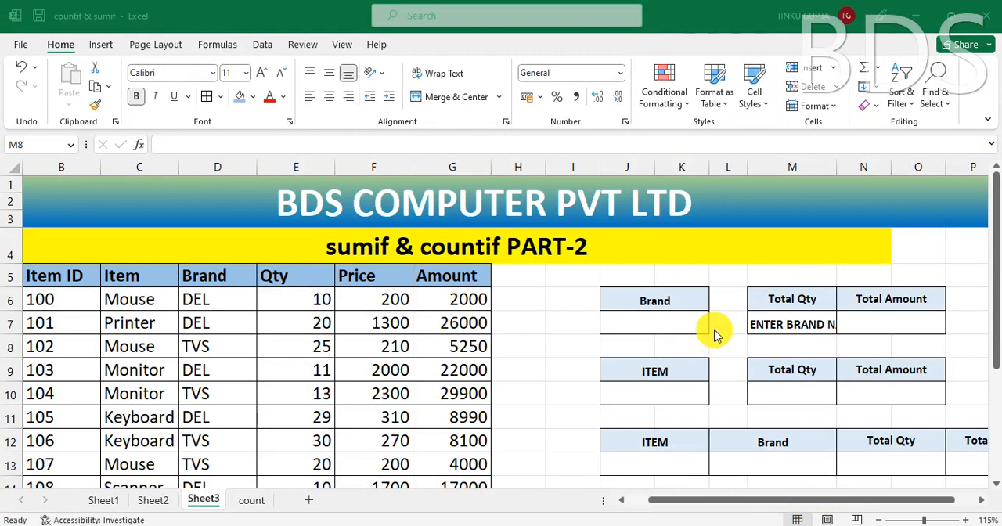
Step: Enter DEL in the Brand cell J7 and check the result and formula of the Total Qty cell M7
click(654, 332)
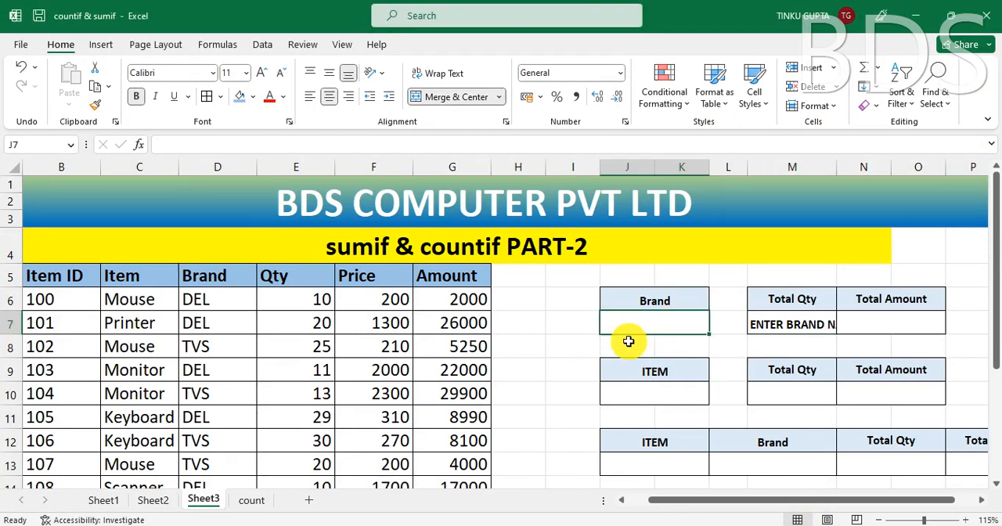
text(DEL)
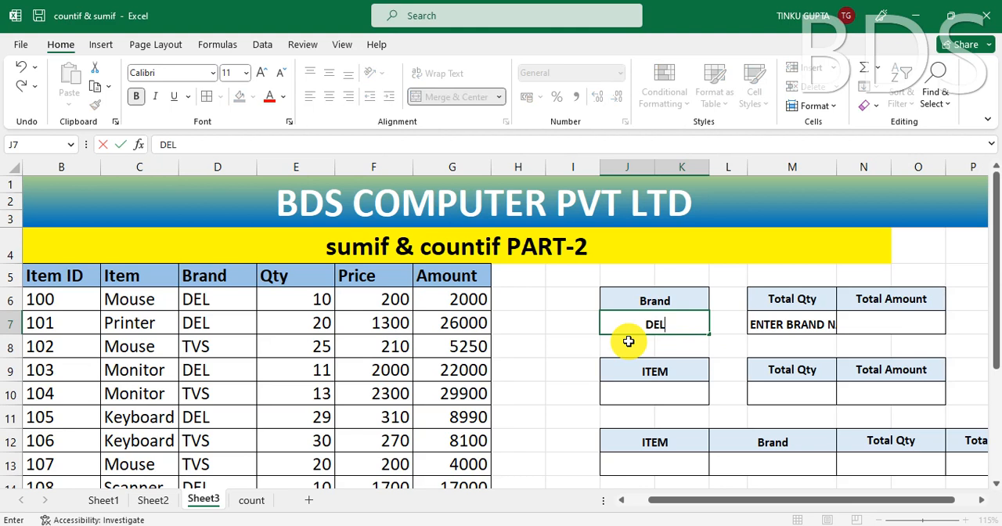
key(Return)
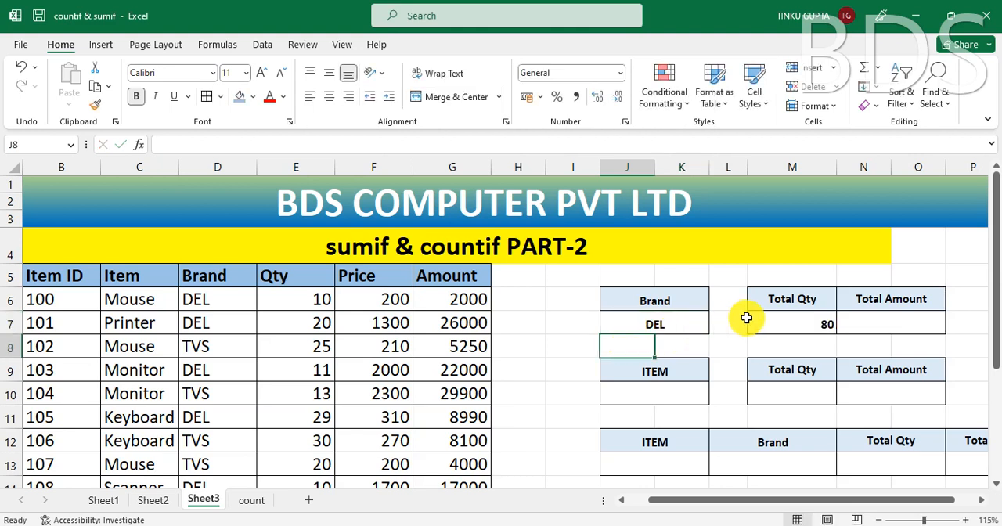
click(791, 325)
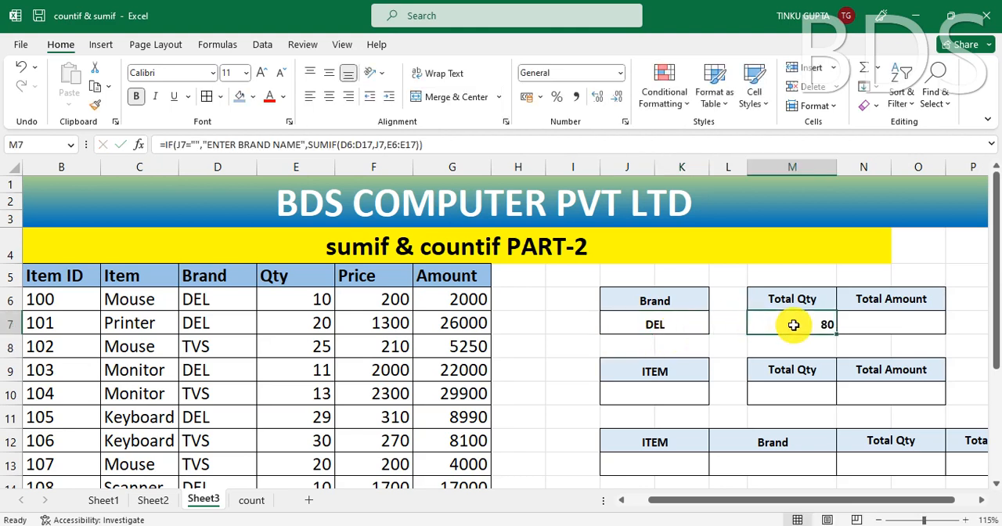
Step: Clear the Brand cell J7 and widen column M to fit the full ENTER BRAND NAME text
click(674, 329)
key(Delete)
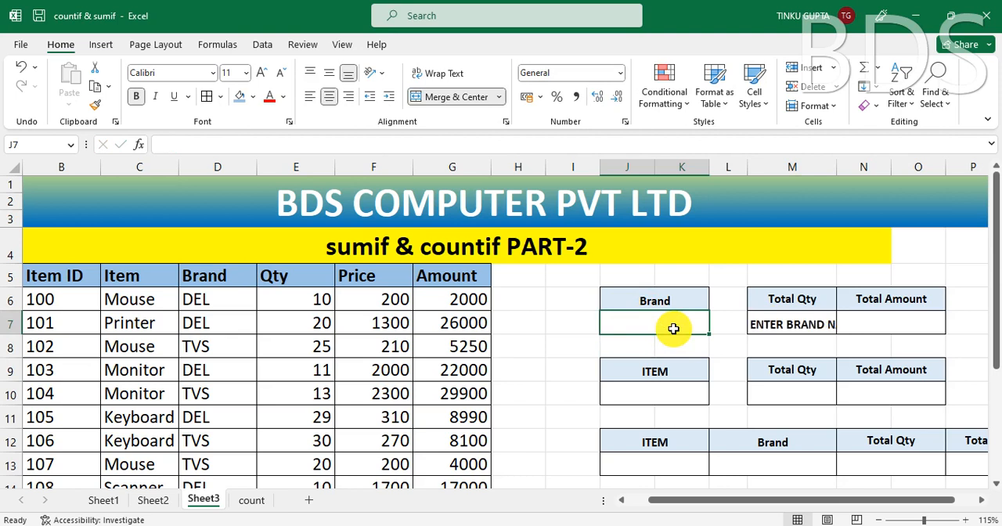
drag(835, 167, 865, 167)
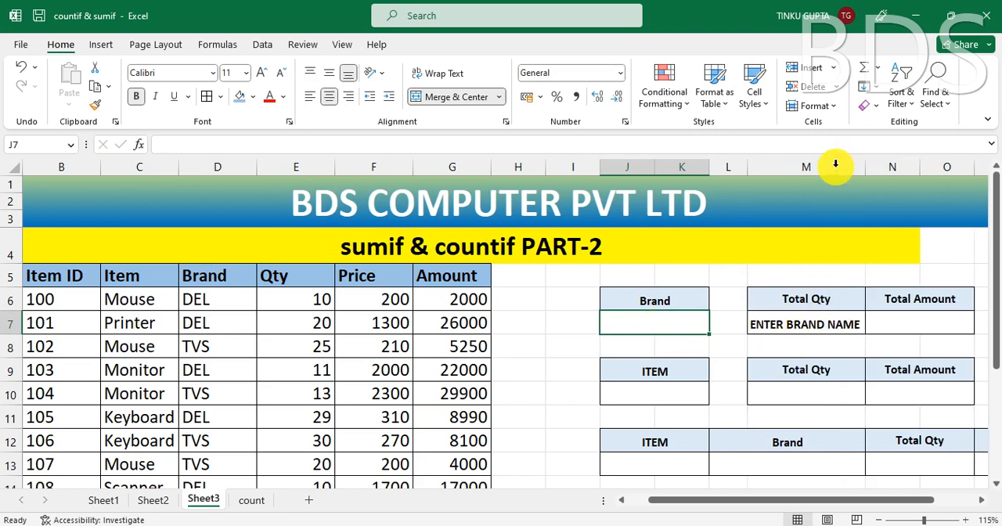
Step: Review the Total Qty formula in M7 alongside the empty Brand cell J7 and the Total Amount cell N7
click(814, 325)
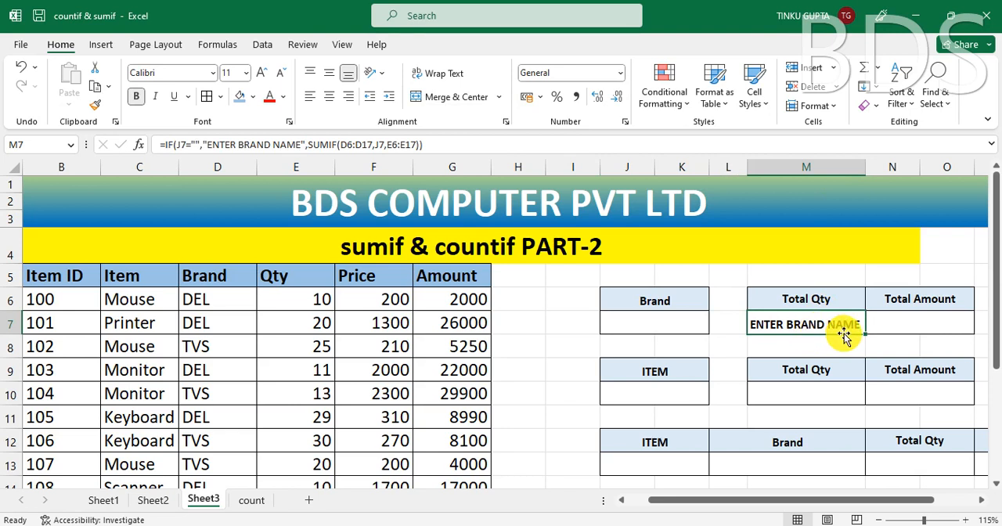
click(682, 326)
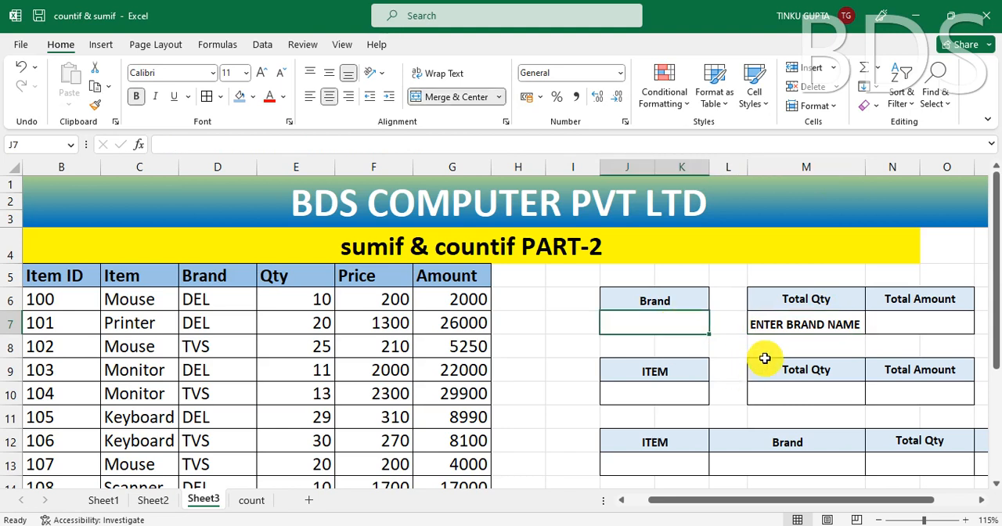
click(790, 324)
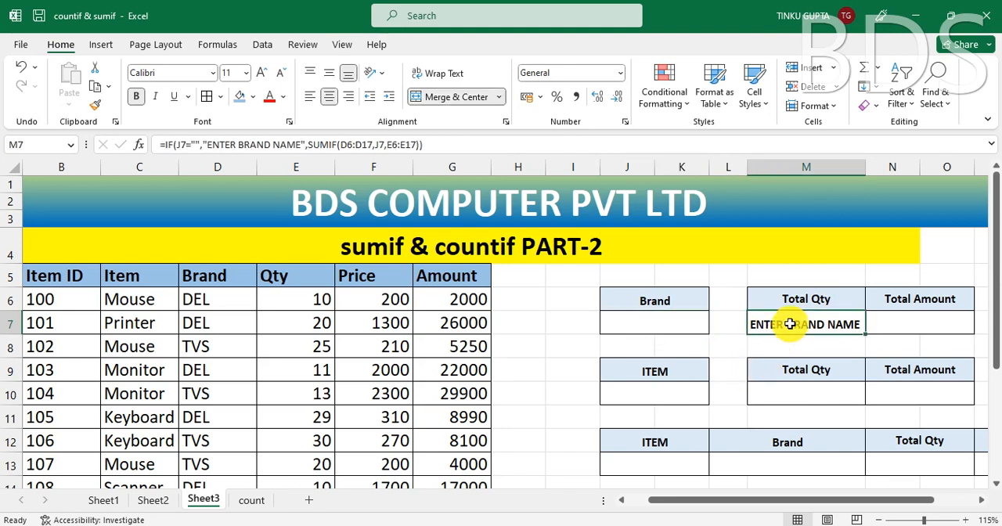
click(656, 325)
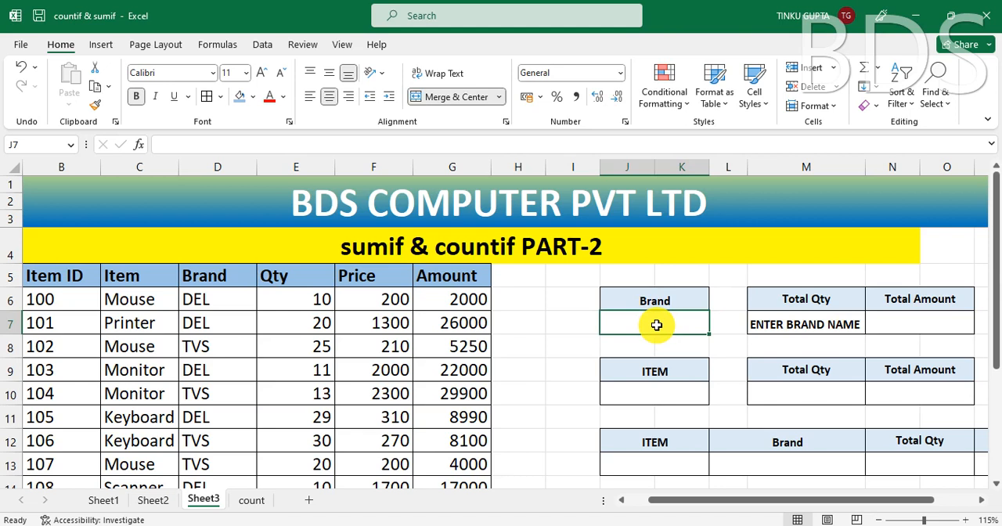
click(902, 321)
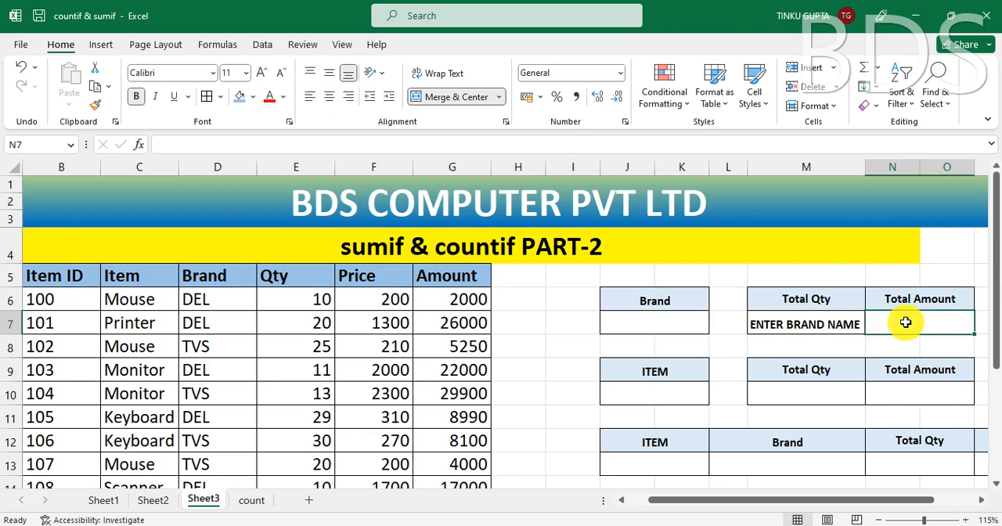
click(664, 324)
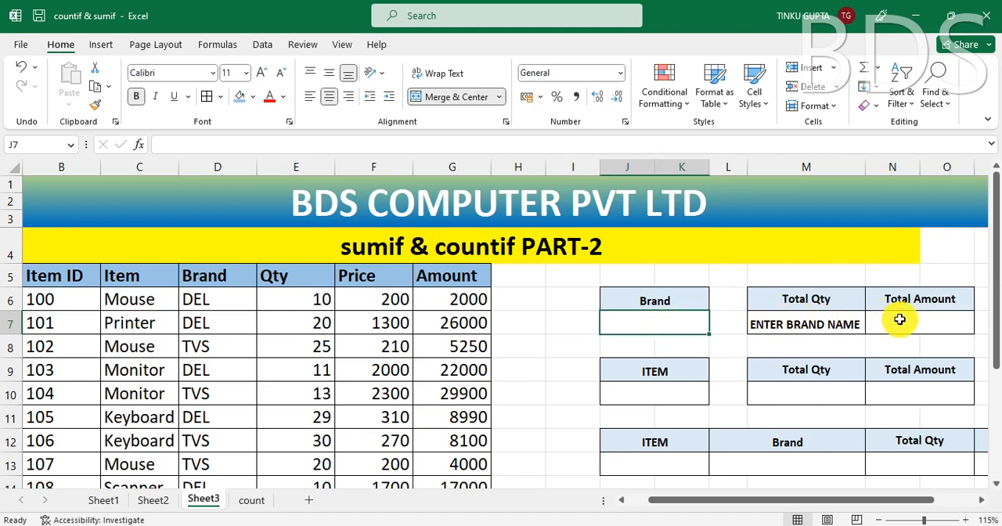
Step: Start a SUMIF formula in the Total Amount cell N7 with range D6:D17 and Brand cell J7 as the criteria
click(899, 318)
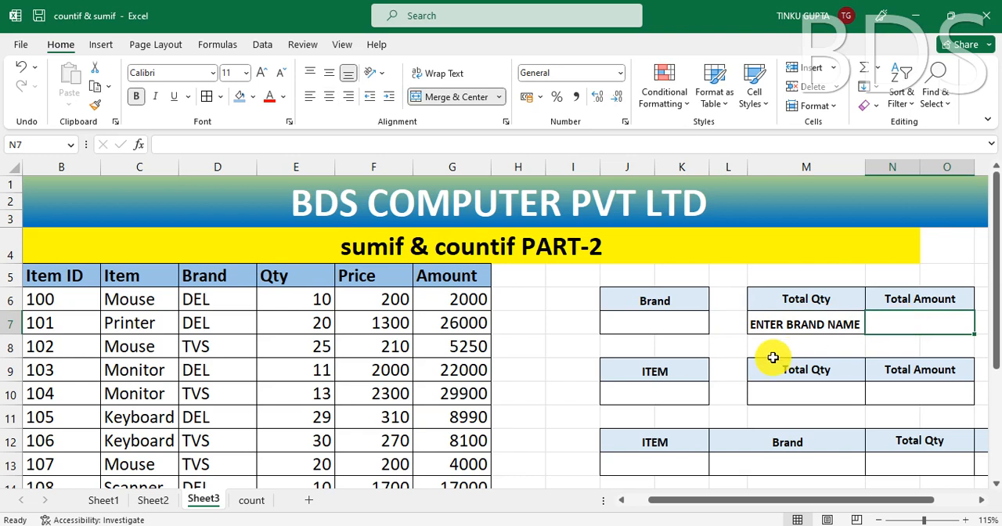
text(=SUM)
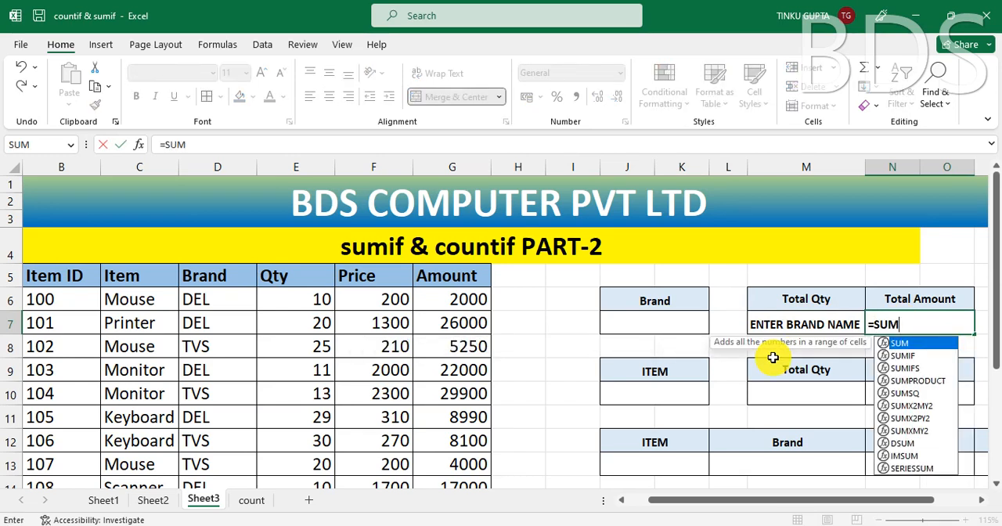
text(IF)
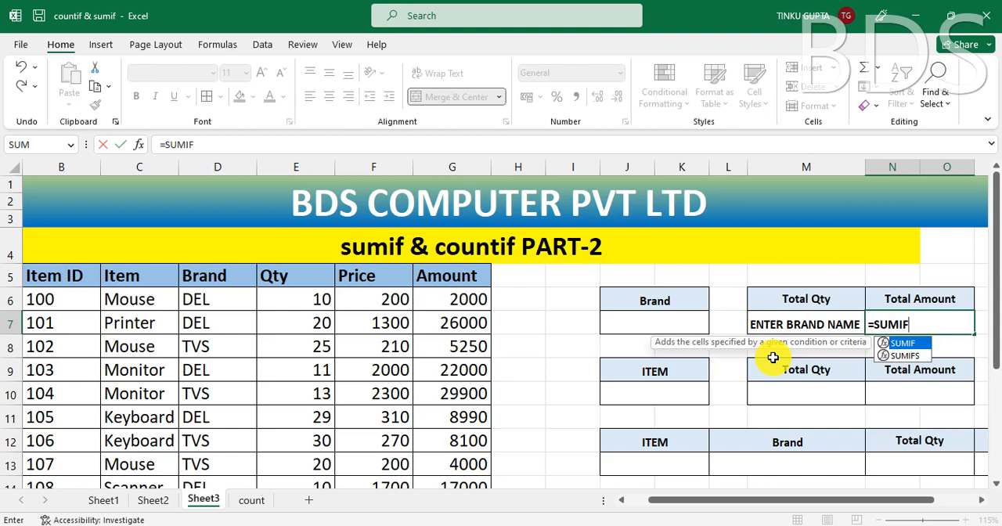
text(()
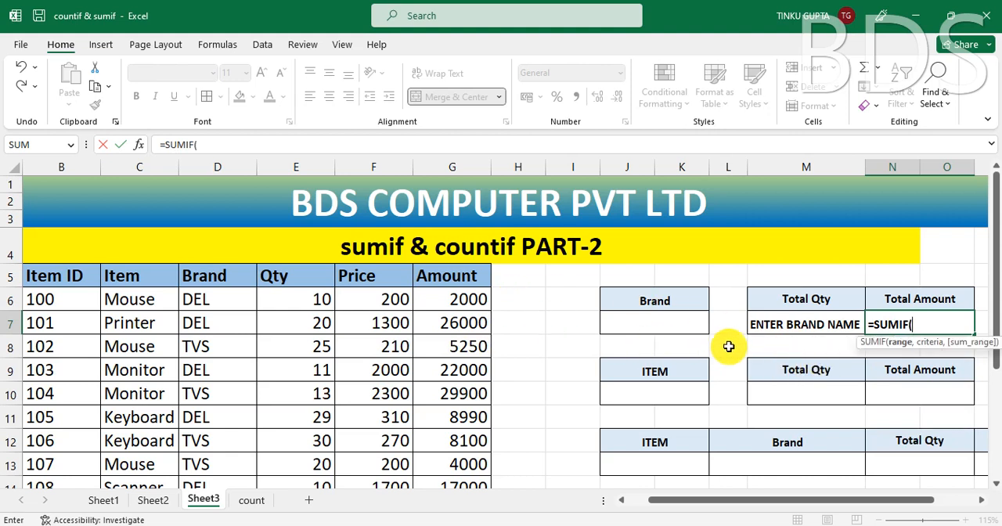
click(217, 299)
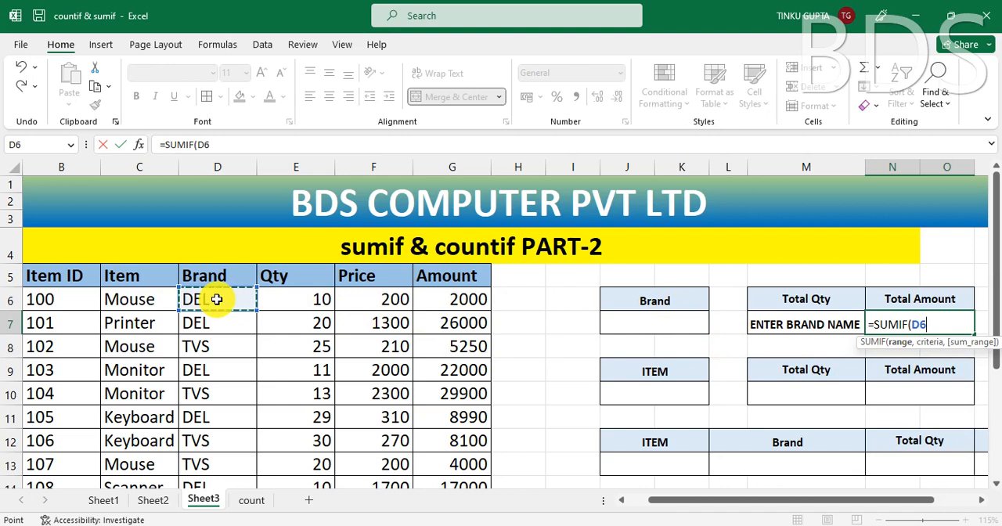
key(ctrl+shift+Down)
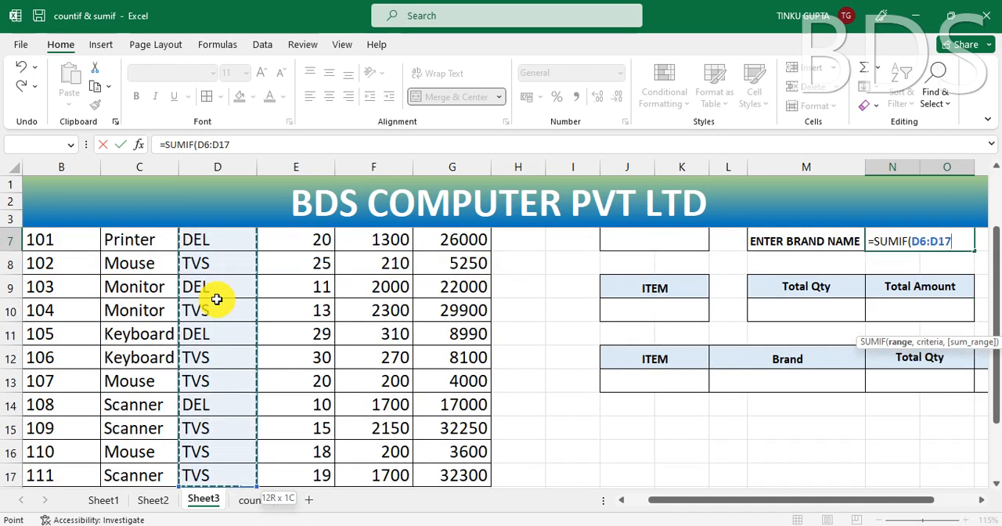
text(,)
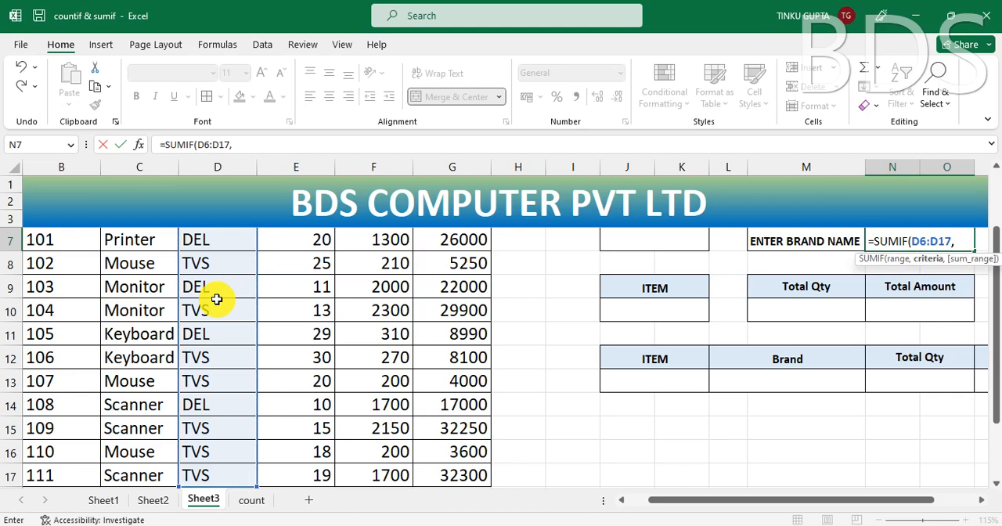
drag(996, 302, 994, 271)
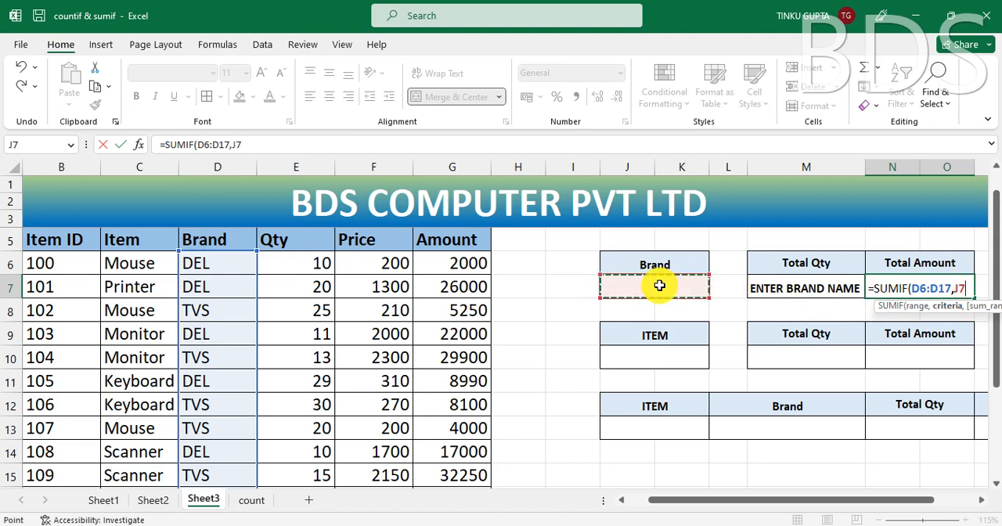
text(,)
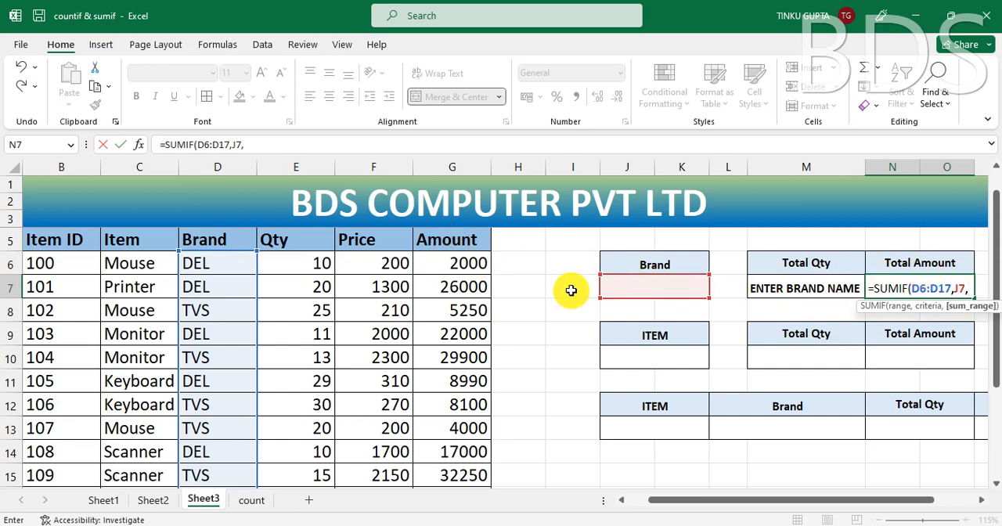
Step: Complete the SUMIF in N7 with the Amount values G6:G17 as the sum range and commit the formula
scroll(459, 278, up, 1)
click(471, 303)
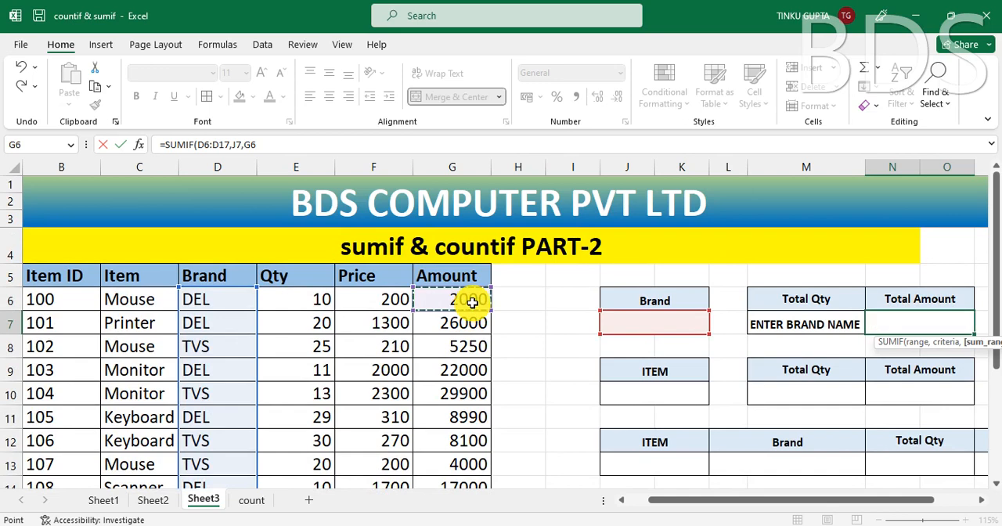
key(ctrl+shift+Down)
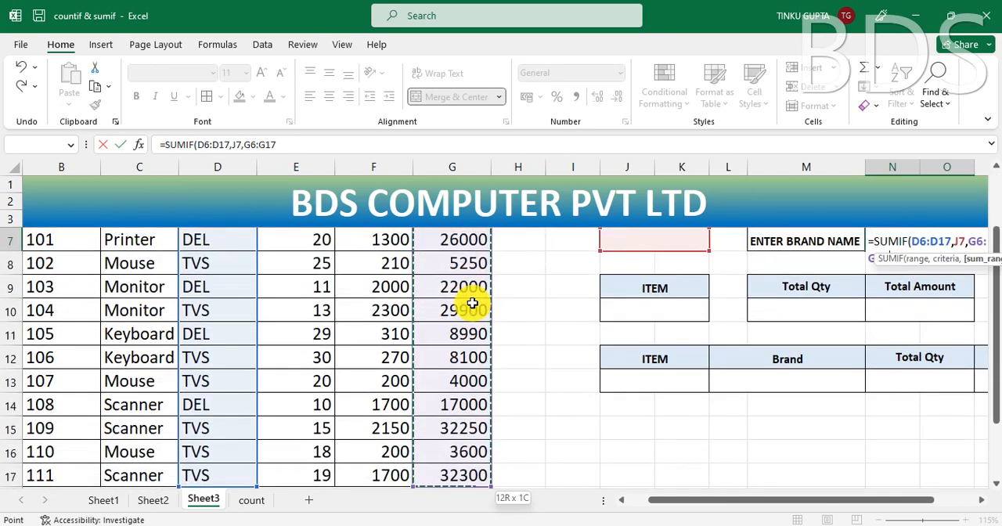
text(,)
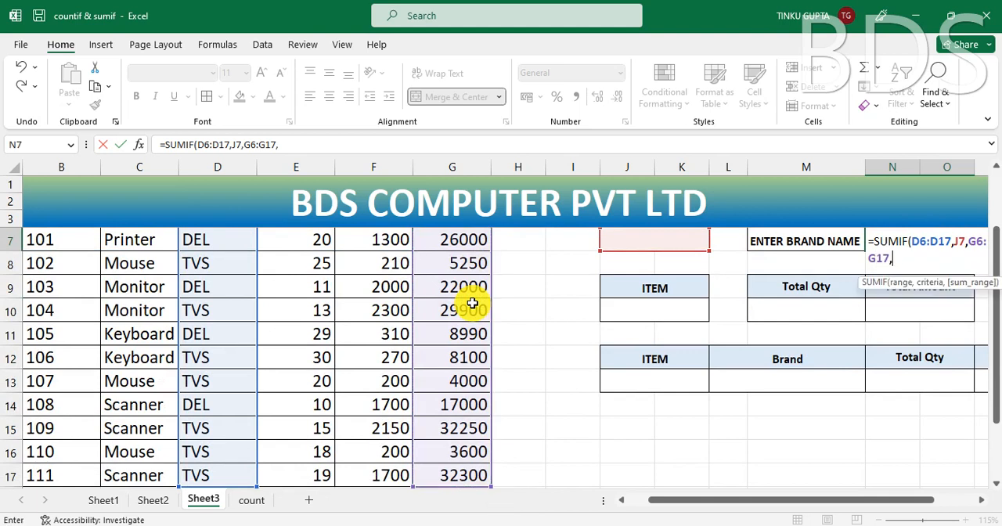
key(BackSpace)
text())
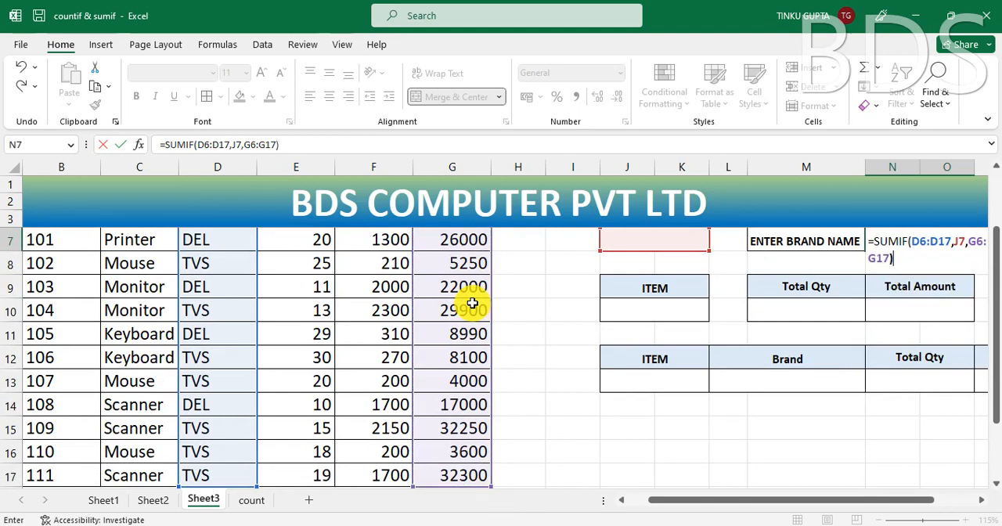
key(Return)
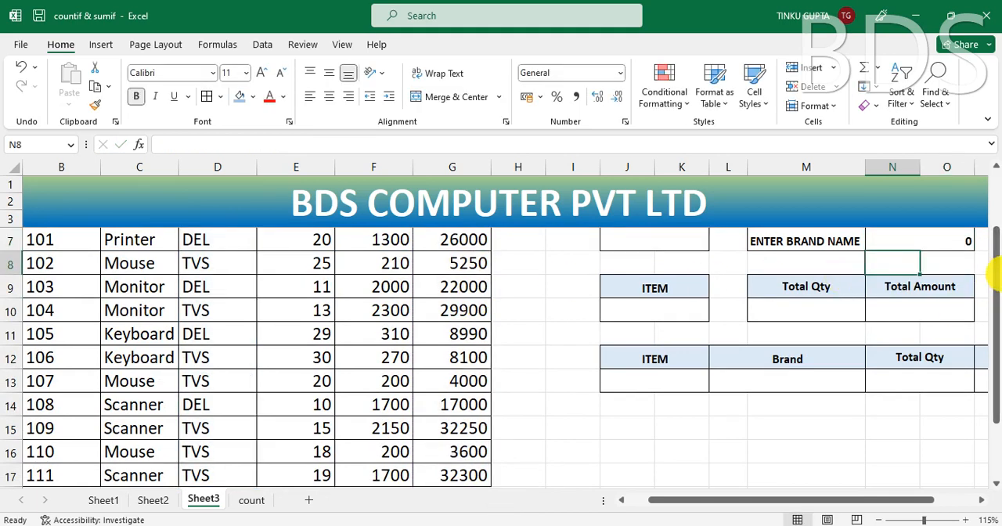
Step: Check the result and formula of the Total Amount cell N7 against the empty Brand cell J7
drag(995, 289, 994, 208)
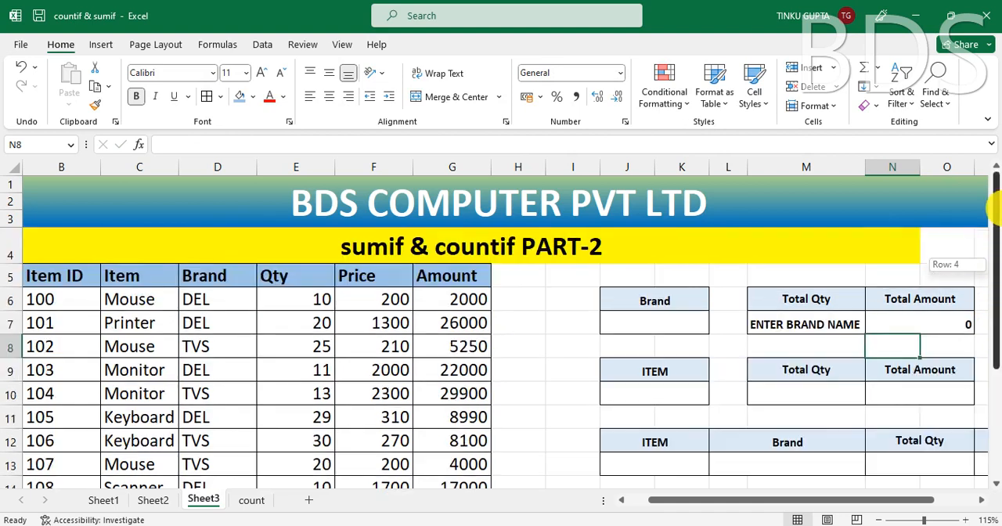
click(942, 325)
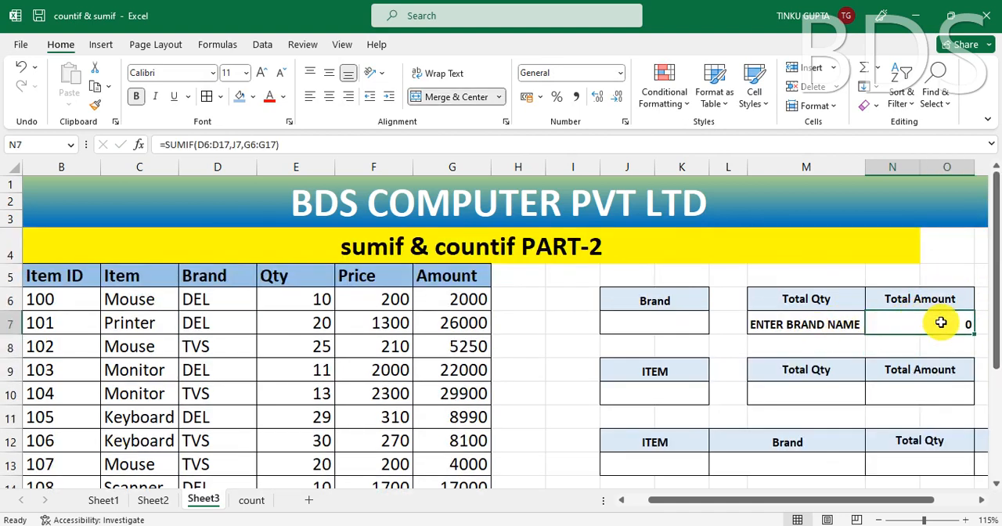
click(669, 324)
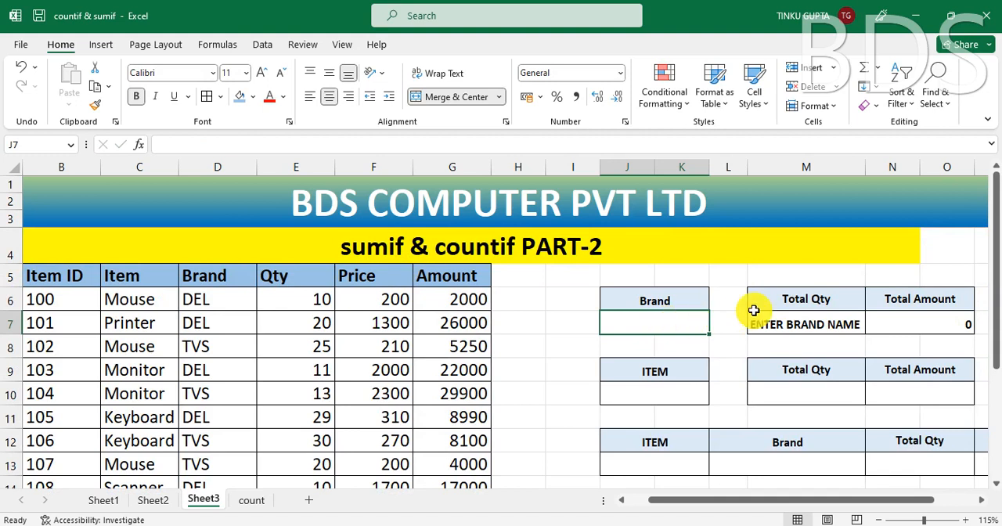
Step: Edit the formula in N7 to insert an IF before SUMIF, with J7="" as its logical test
click(938, 325)
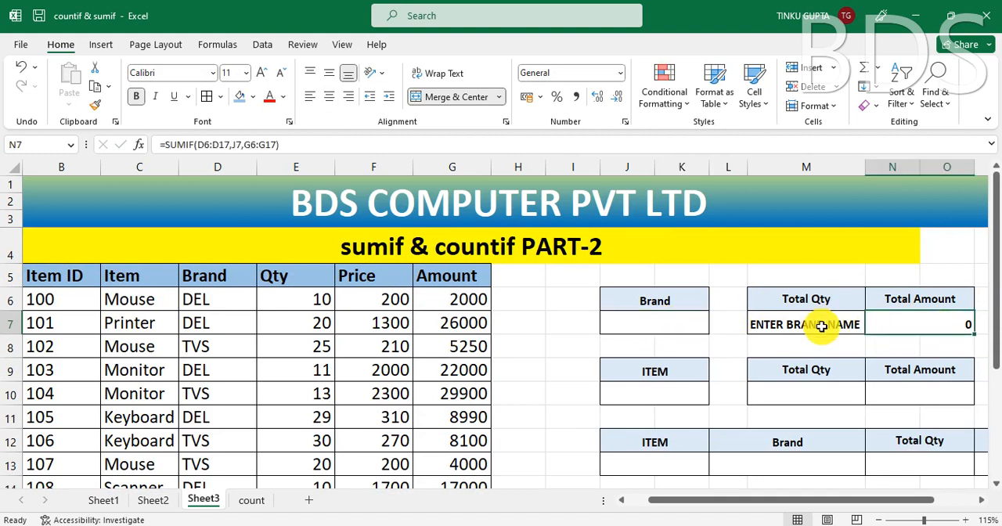
double_click(955, 324)
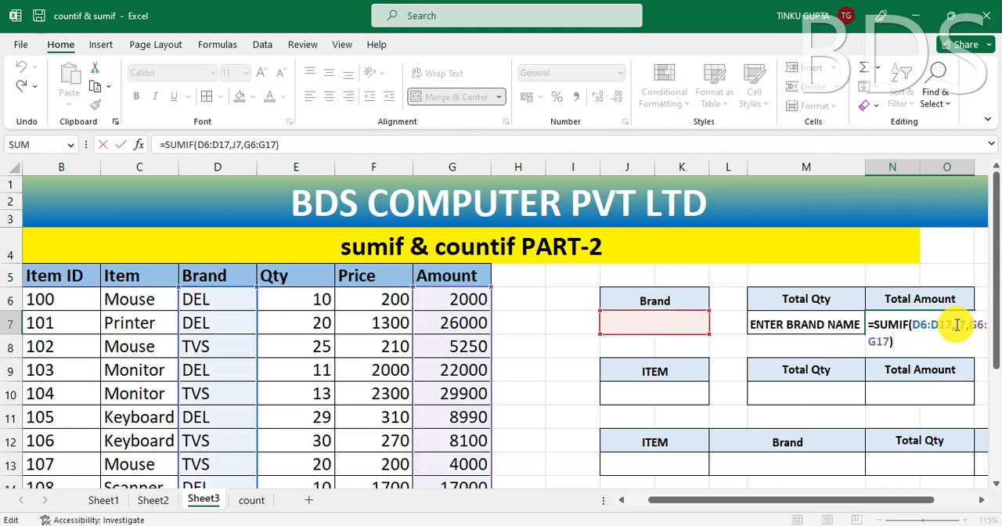
click(875, 326)
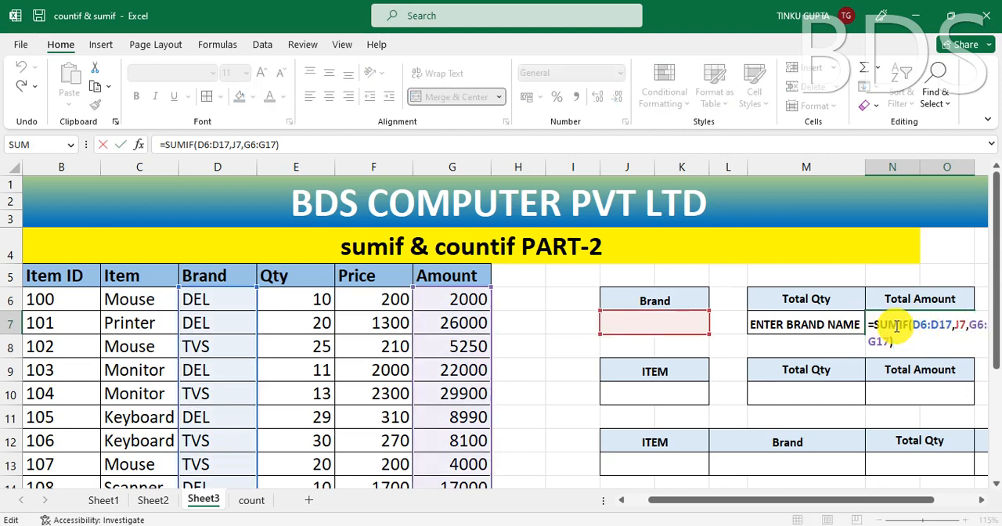
text(IF)
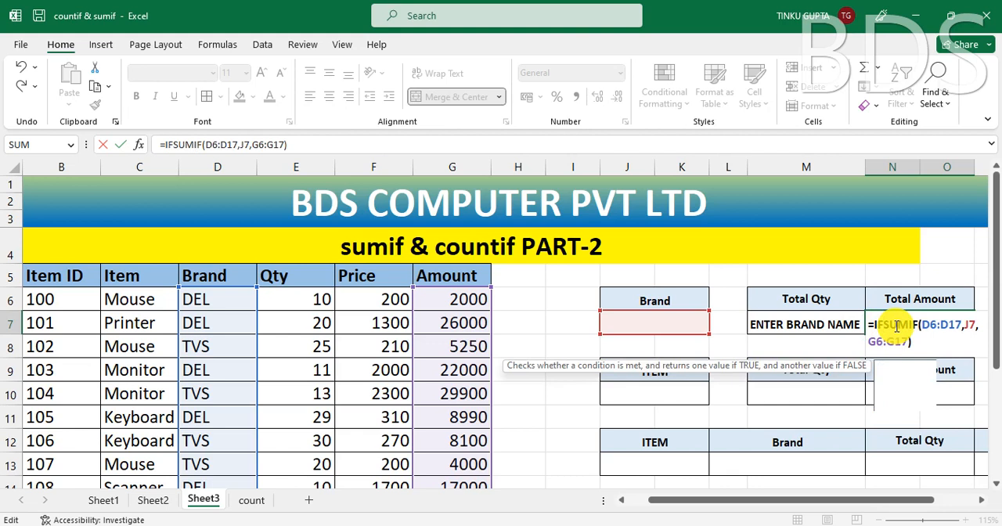
text(()
click(674, 324)
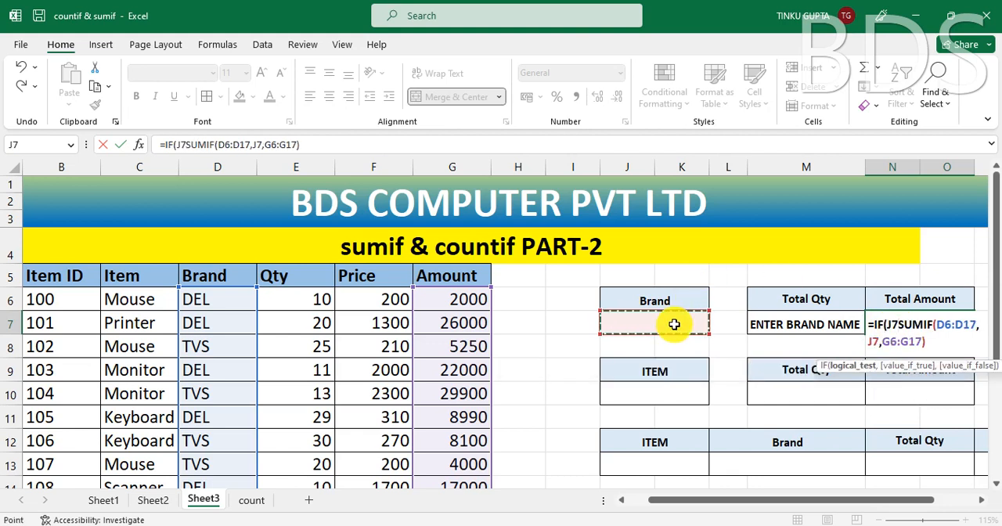
text(=)
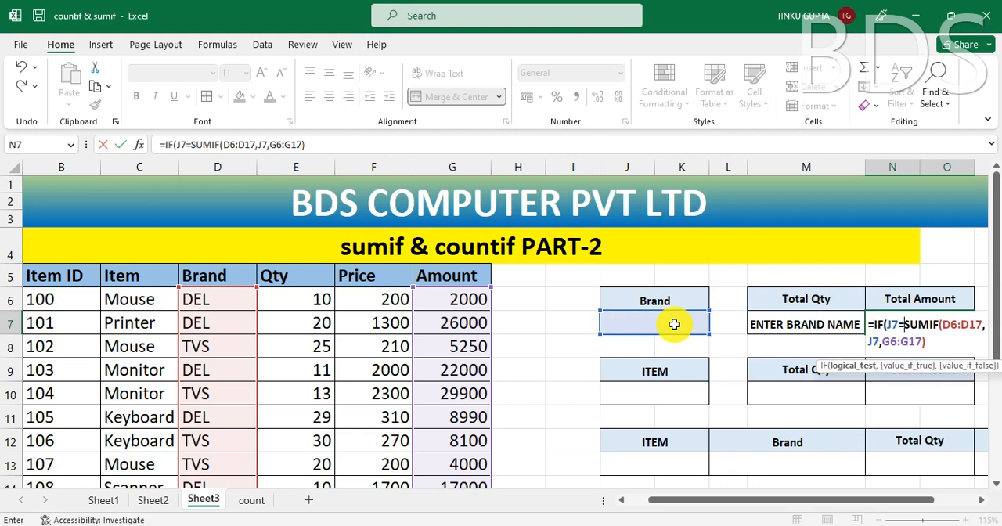
text("",)
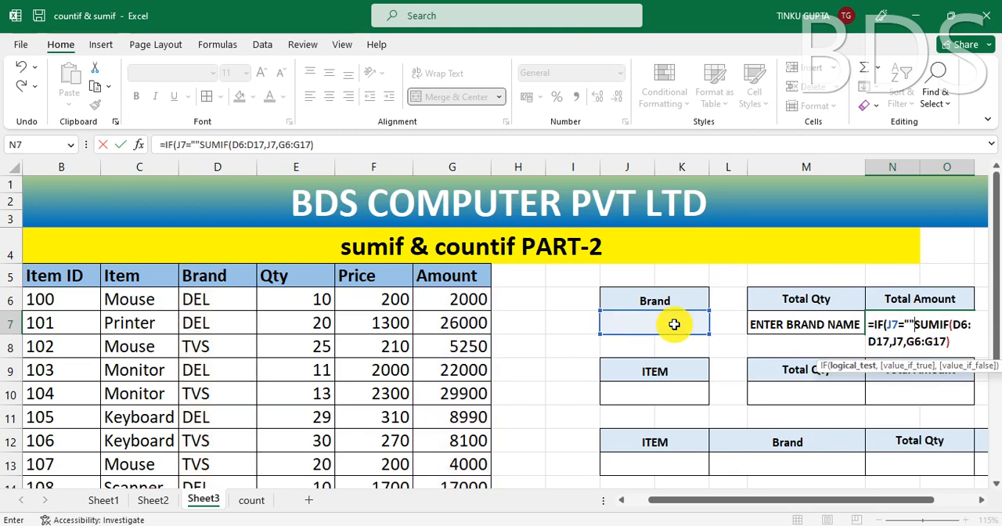
text(")
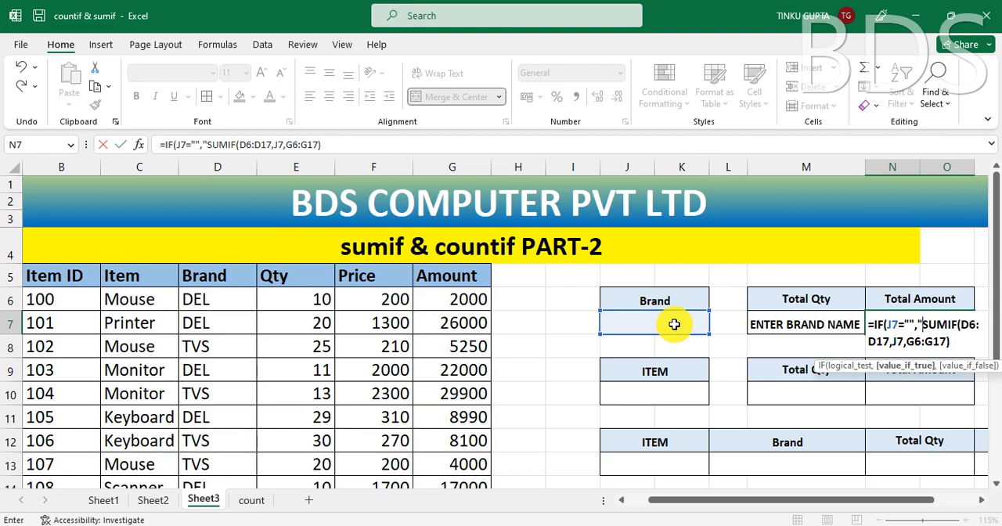
text(ENTER )
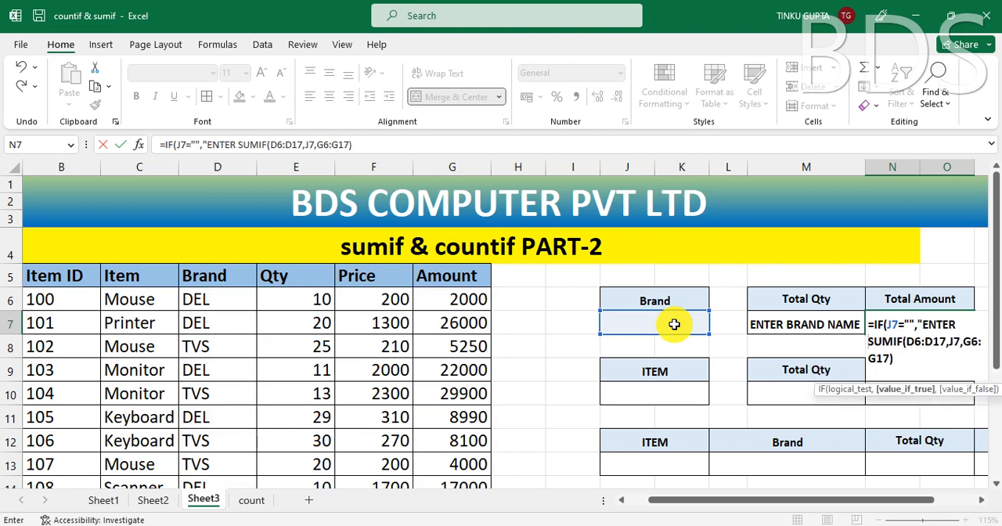
text(BRAND )
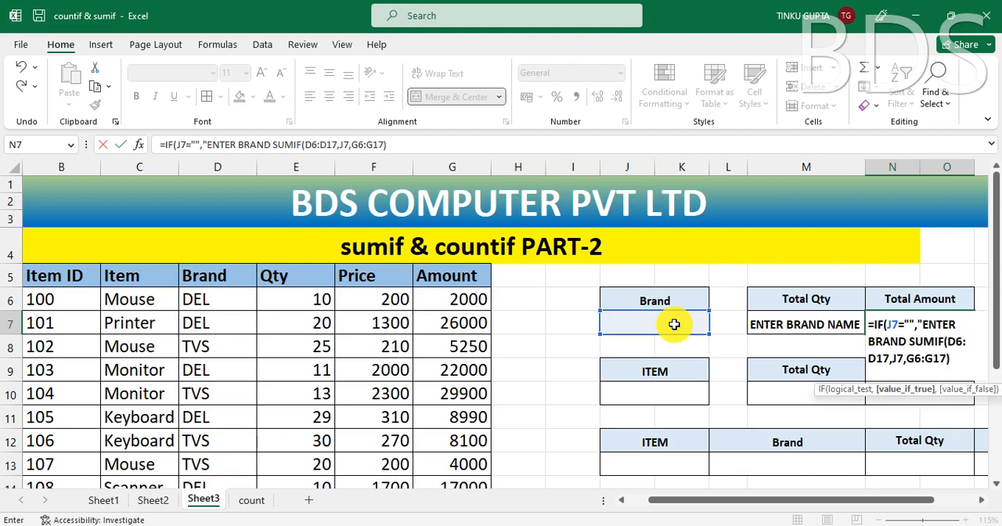
text(NAME)
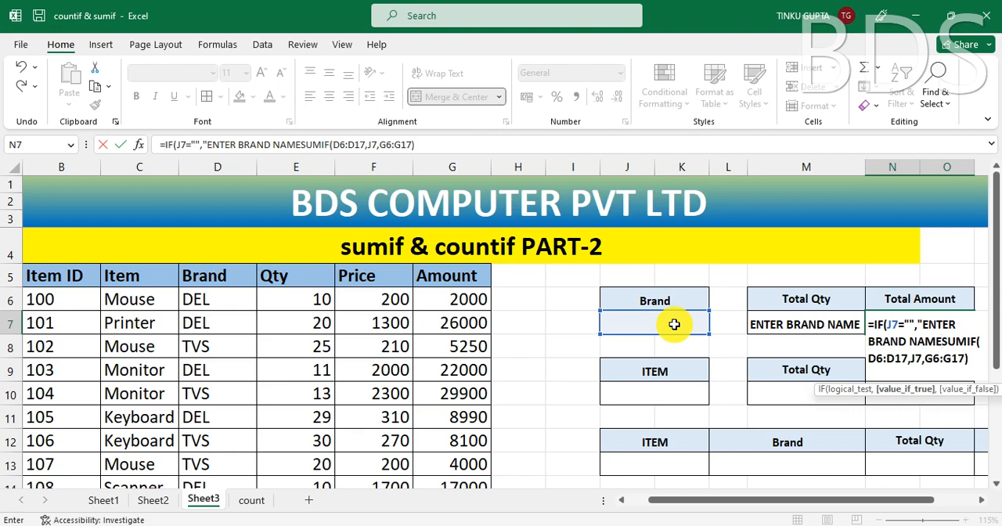
Step: Add the text "ENTER BRAND NAME" as the value-if-true argument of the IF function in N7
text(")
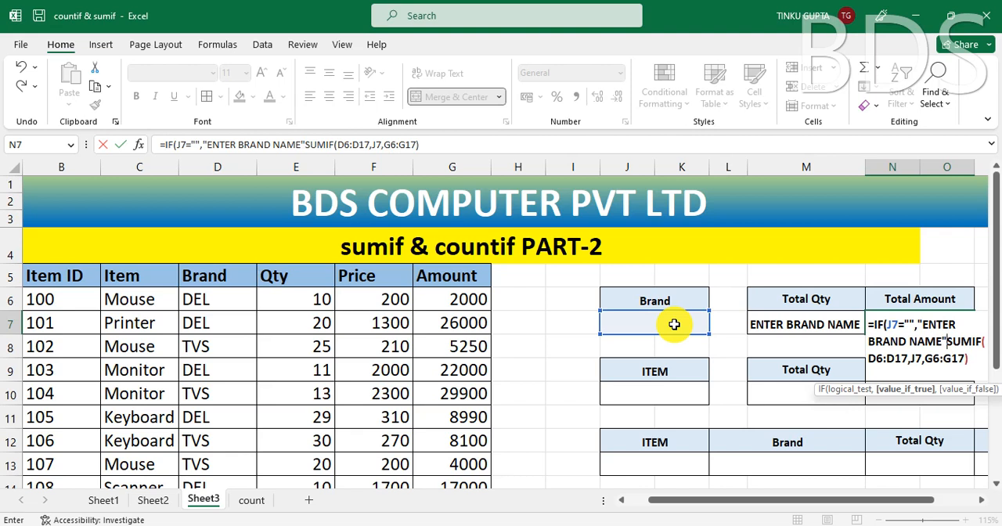
Step: Make the SUMIF the value-if-false argument of the IF in N7 and commit the formula, accepting the suggested closing-bracket correction
text(,)
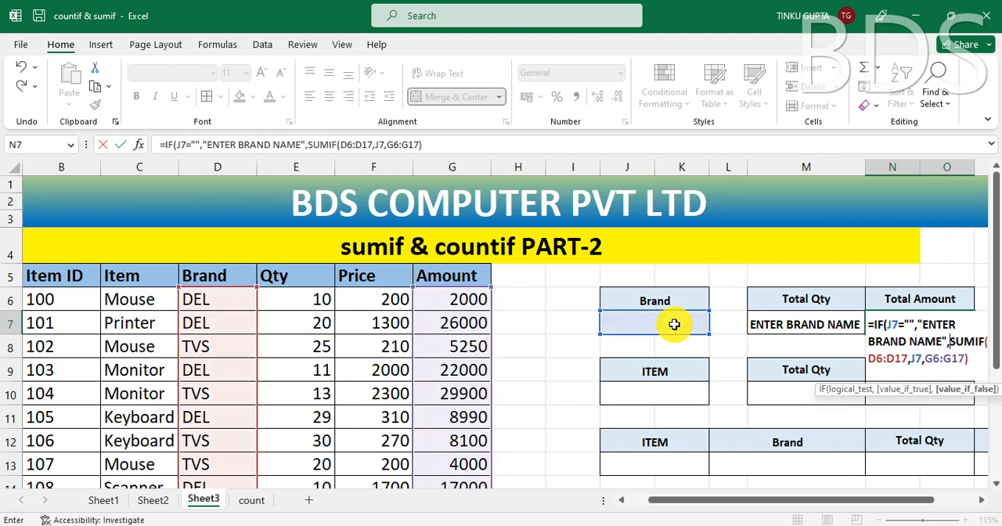
key(Return)
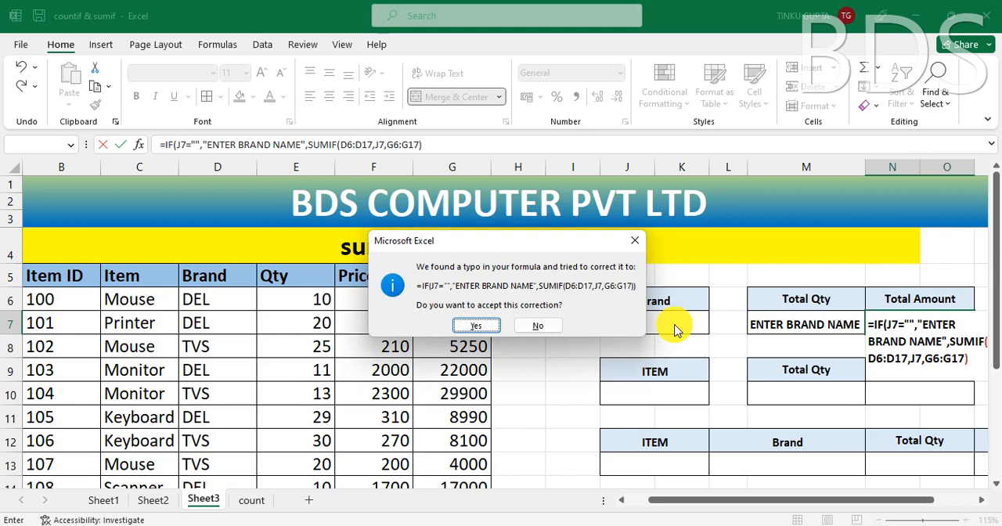
key(Return)
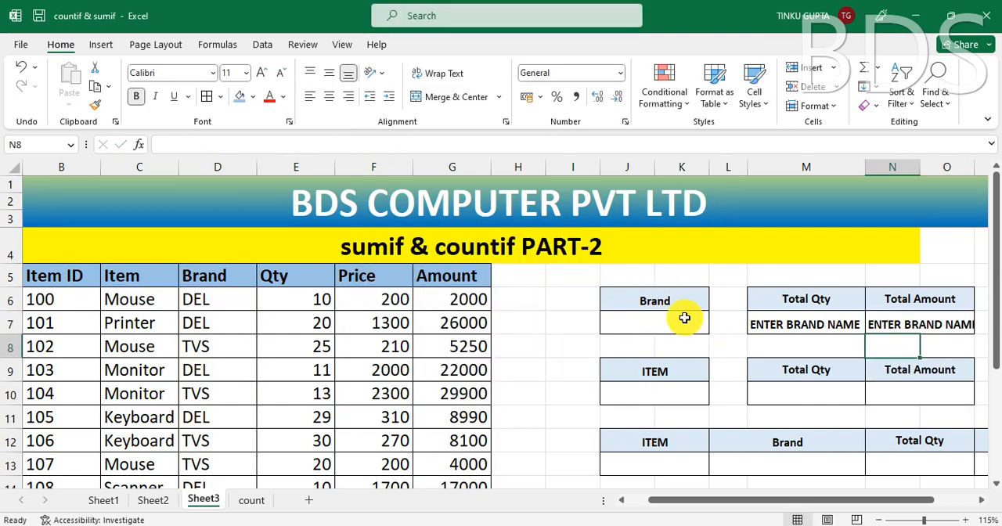
Step: Enter TVS as the Brand in J7 and check the Total Qty and Total Amount results in M7 and N7
click(681, 322)
text(TVS)
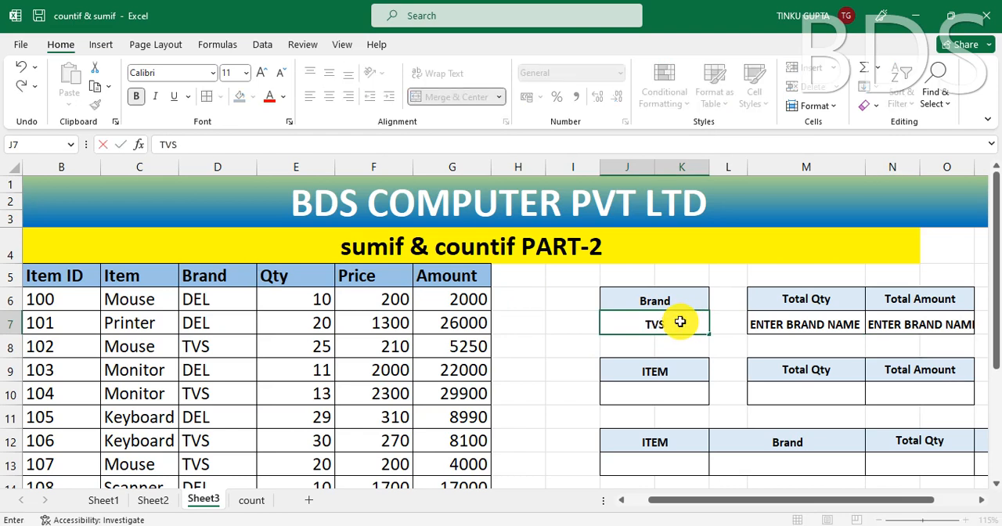
key(Return)
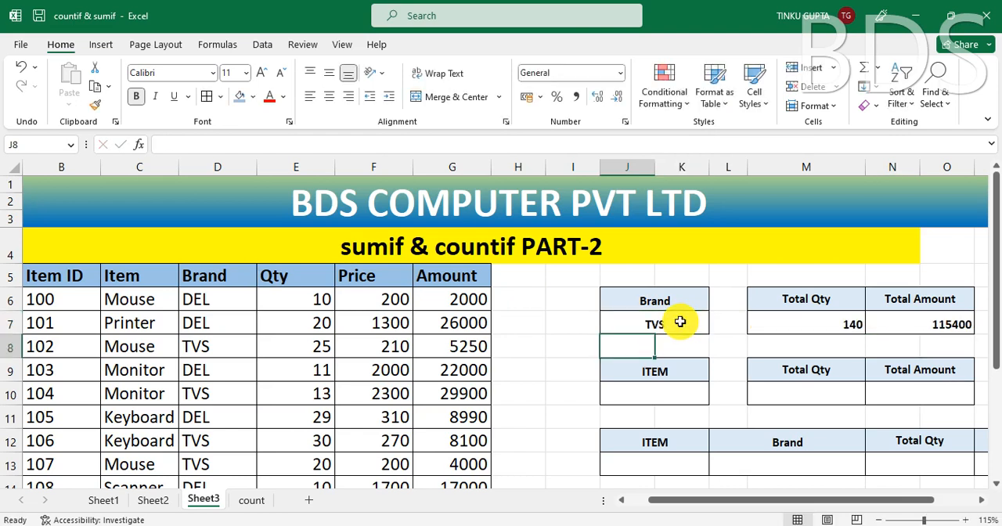
click(826, 326)
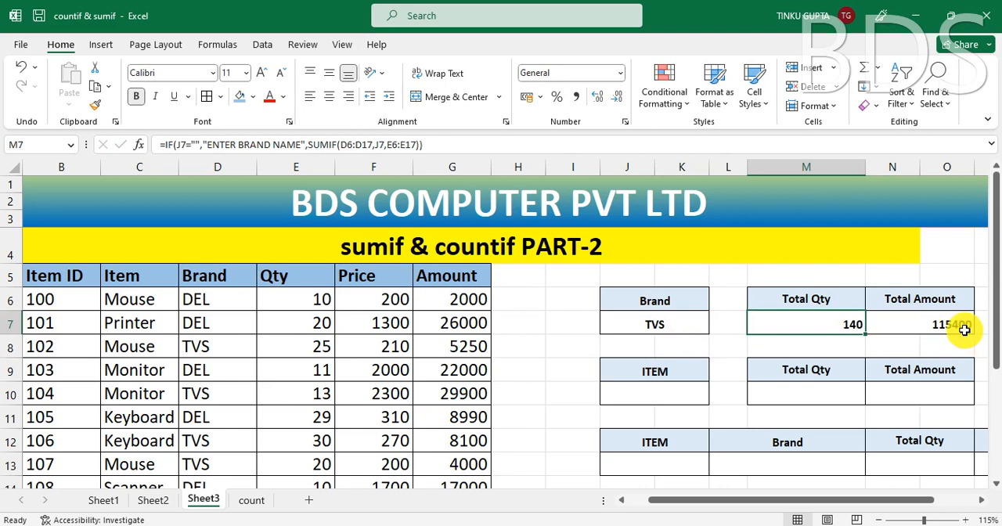
click(961, 329)
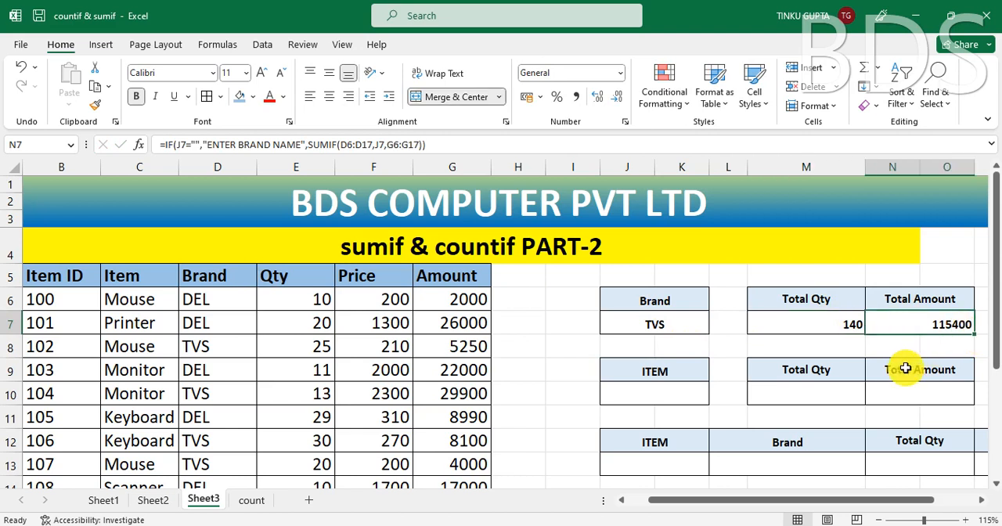
click(847, 329)
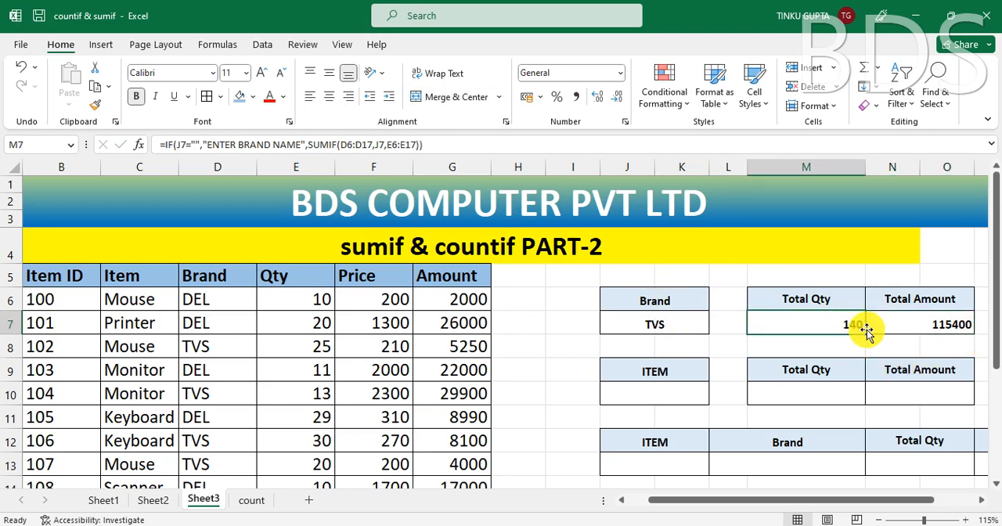
Step: Clear the Brand cell J7 and check how M7 and N7 respond to the empty criterion
click(687, 326)
key(Delete)
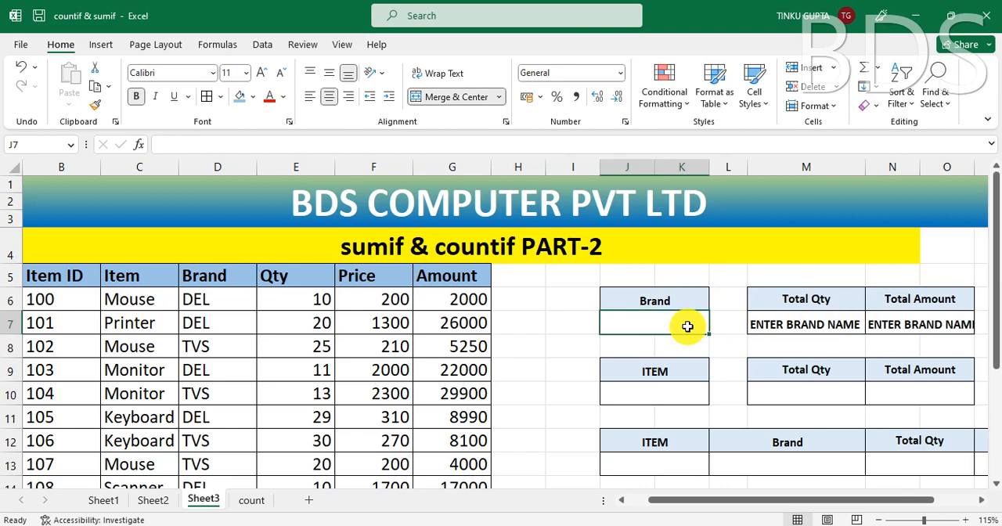
click(832, 323)
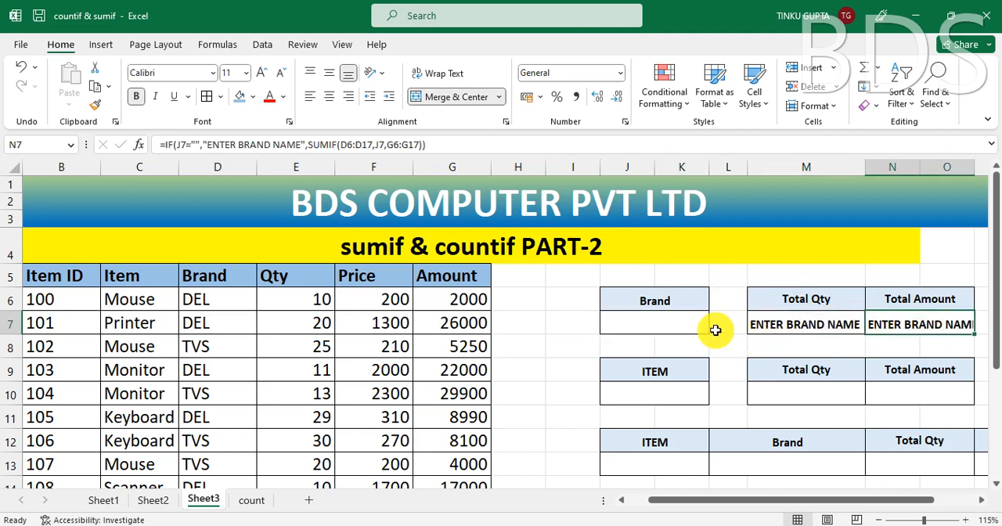
click(681, 327)
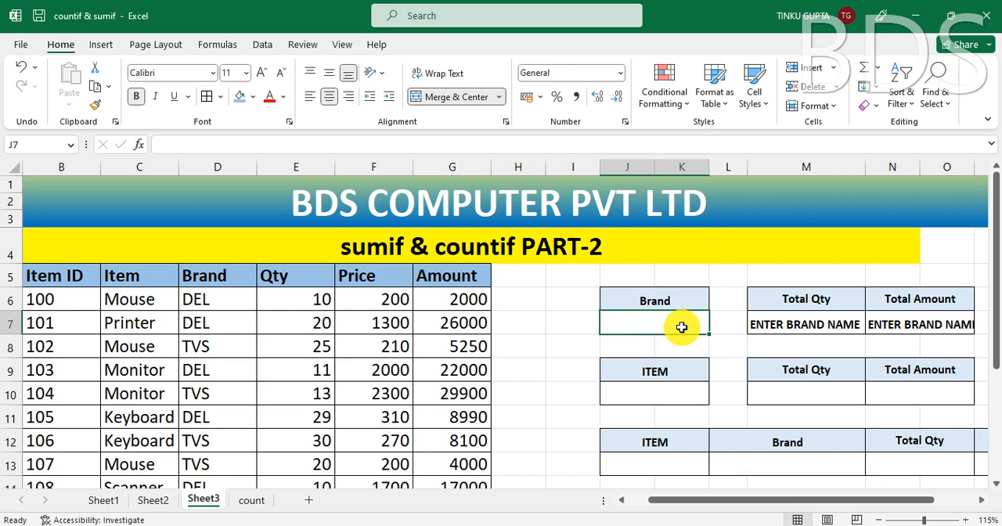
Step: Replace the formula in the item Total Qty cell M10 with a new SUMIF using the Item values C6:C17 as its range
click(653, 390)
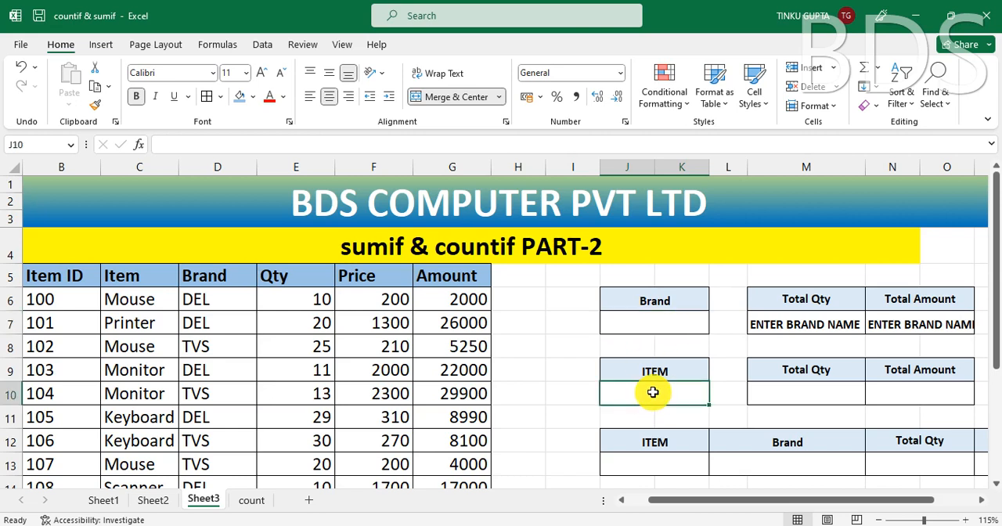
click(793, 395)
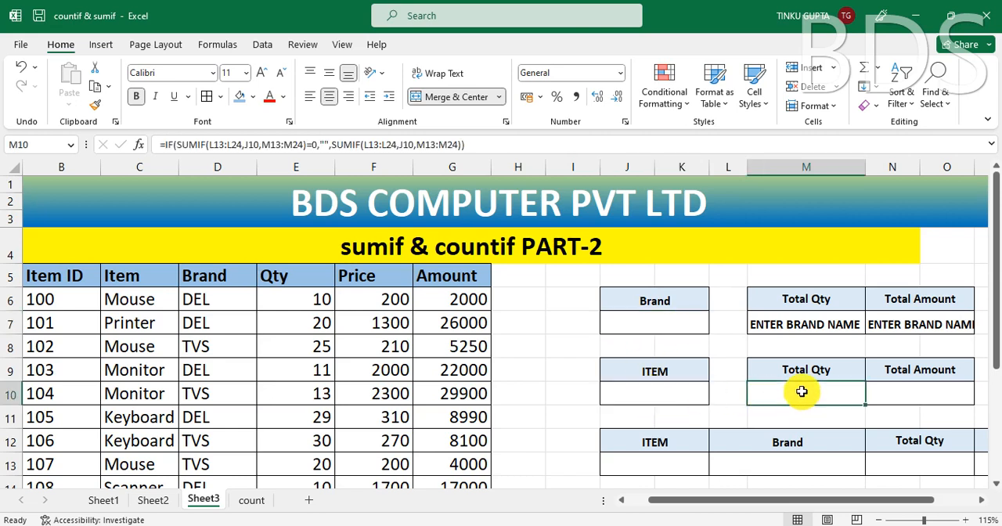
click(908, 393)
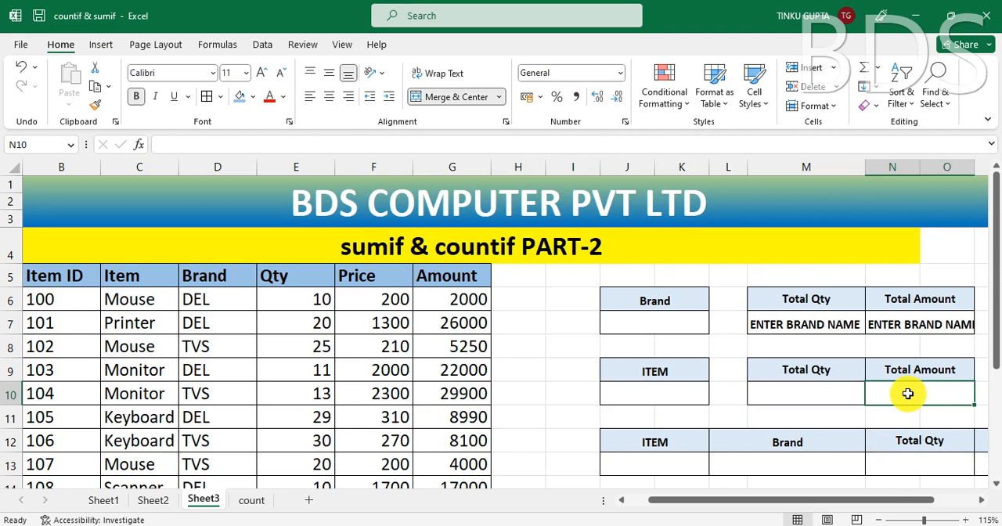
click(672, 395)
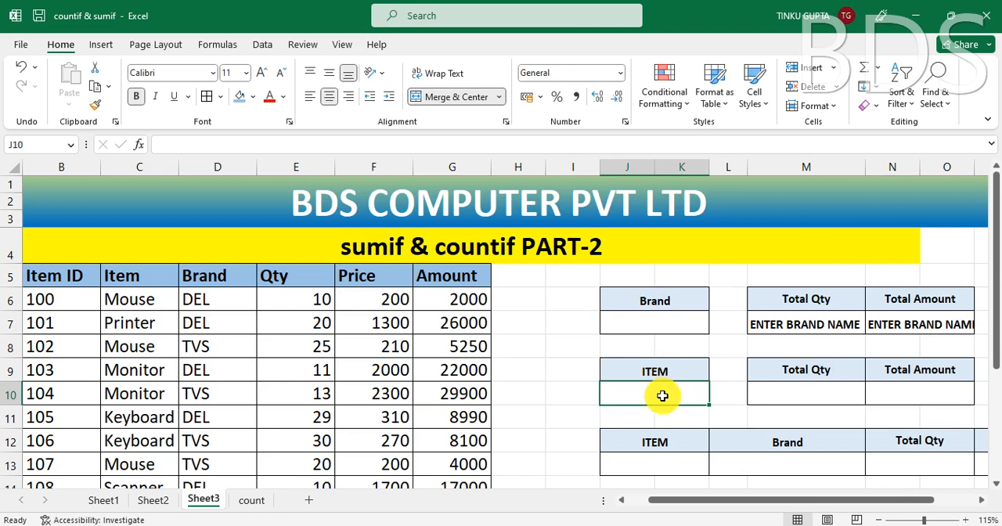
click(811, 392)
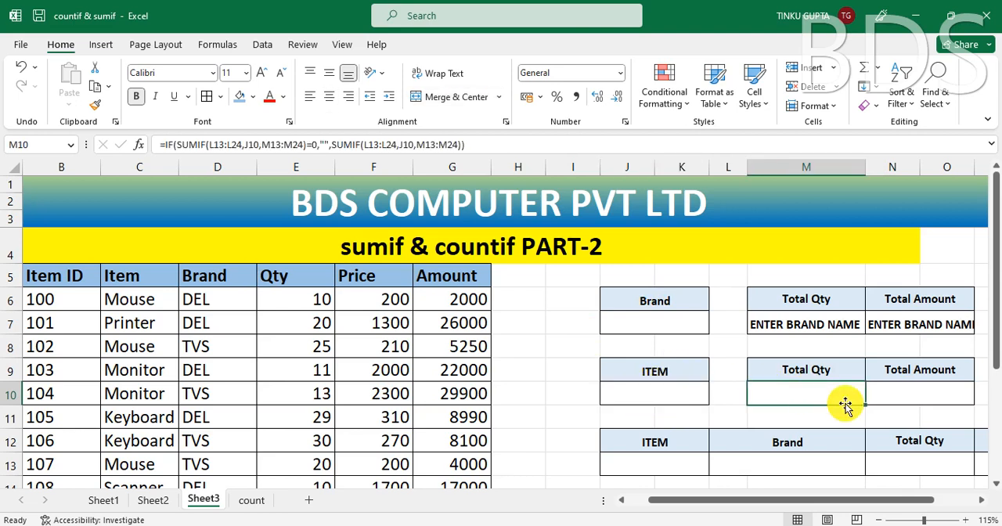
text(=)
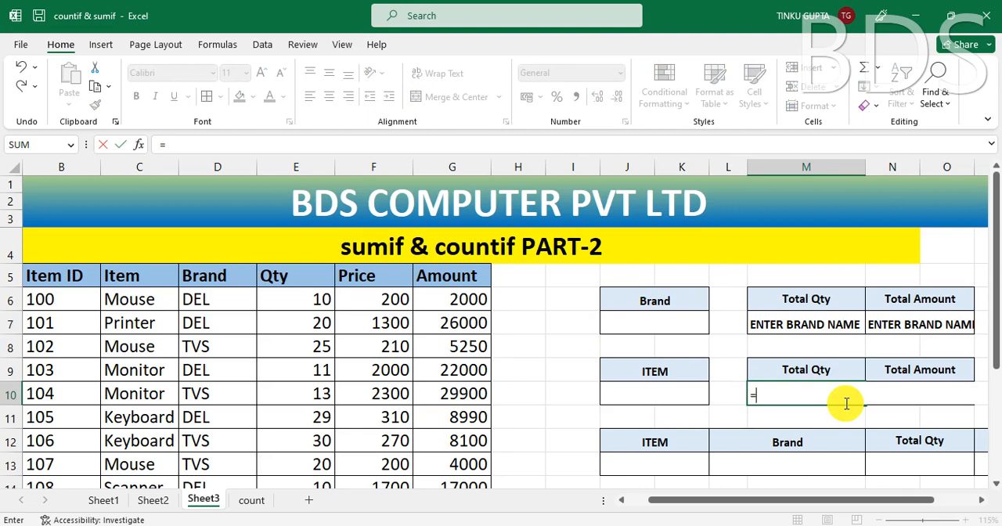
text(SUMI)
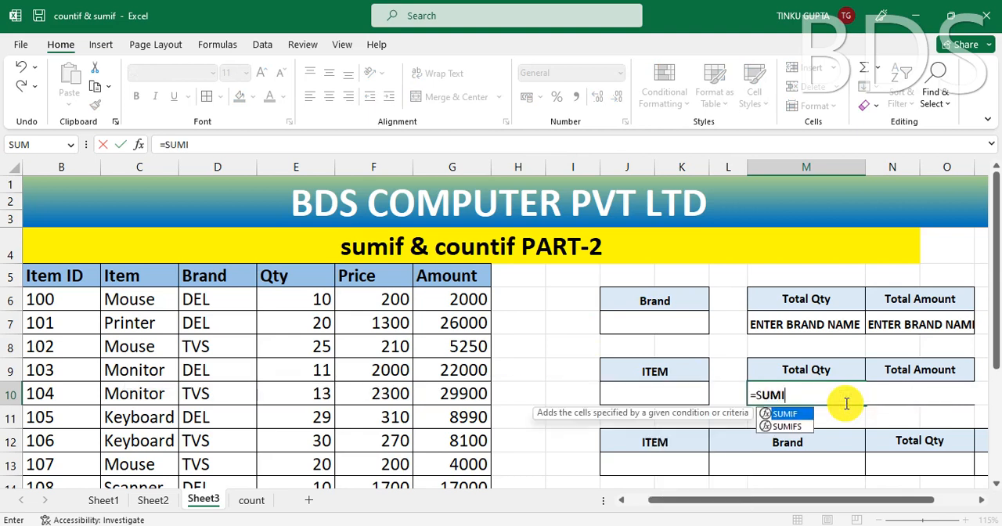
text(F()
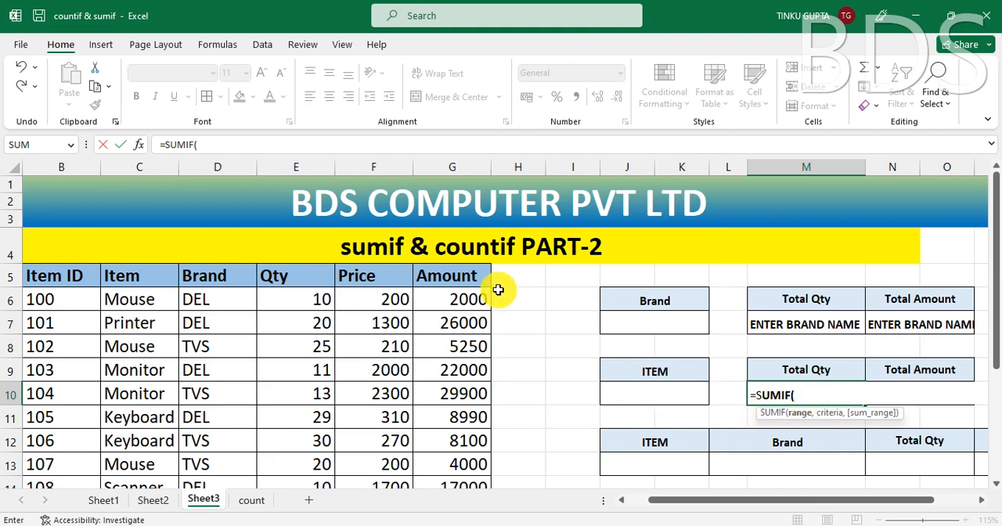
click(143, 305)
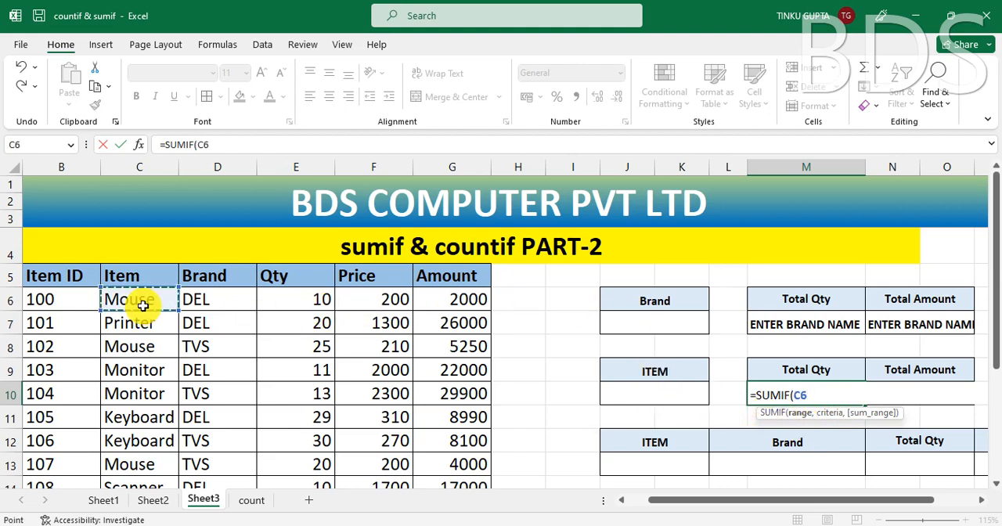
key(ctrl+shift+Down)
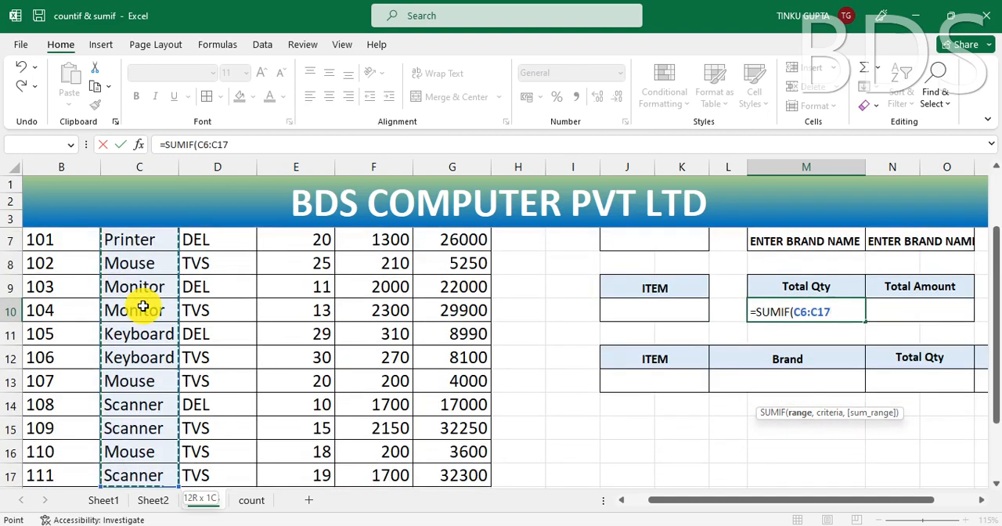
text(,)
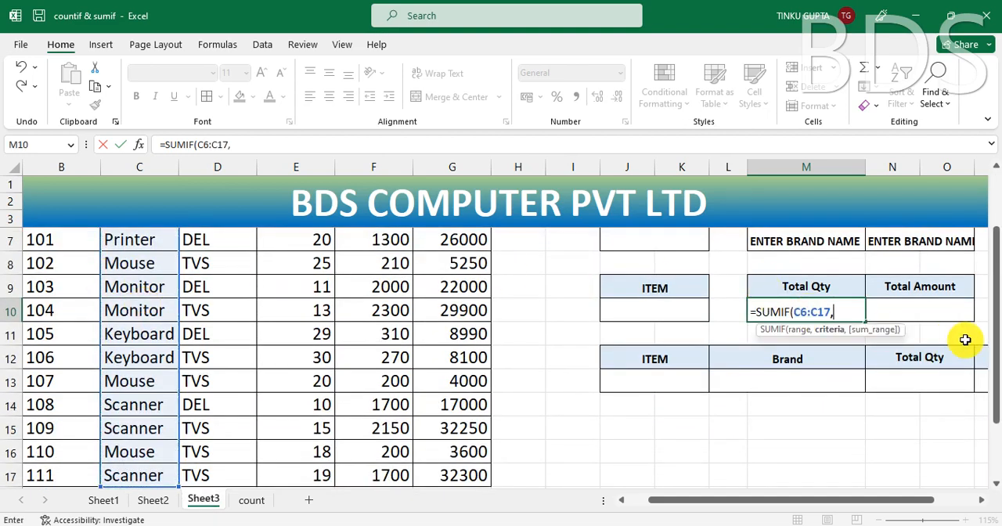
Step: Complete the SUMIF in M10 with J10 as the criteria and the Qty values E6:E17 as the sum range, and commit it
scroll(991, 335, up, 1)
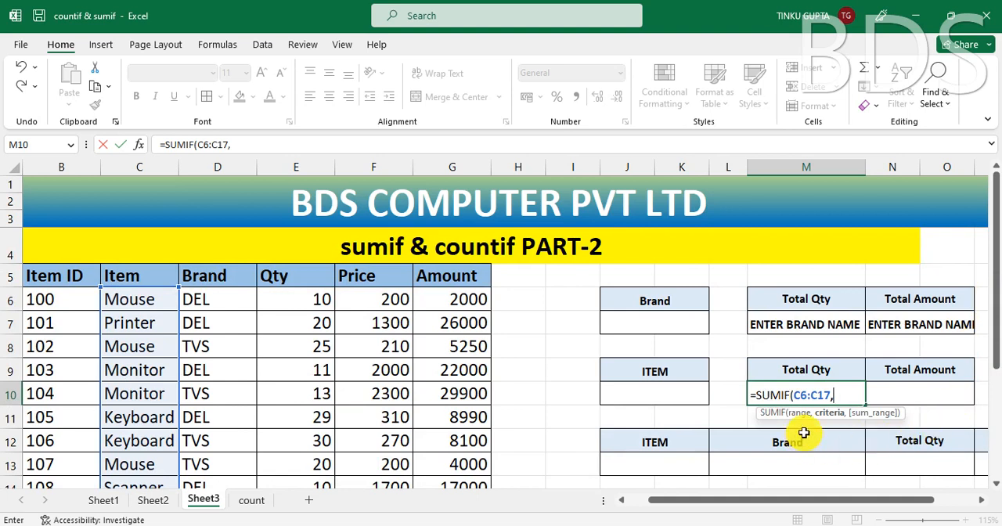
click(668, 393)
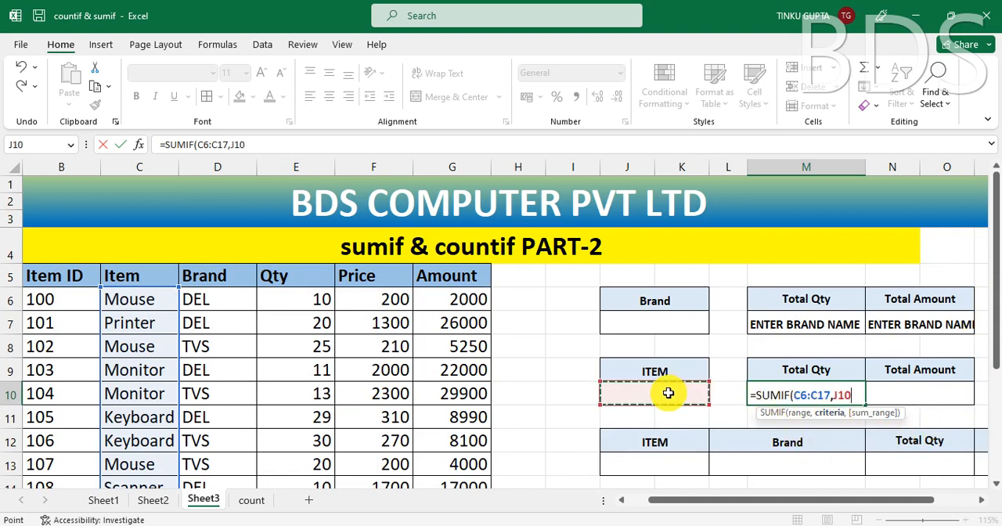
text(,)
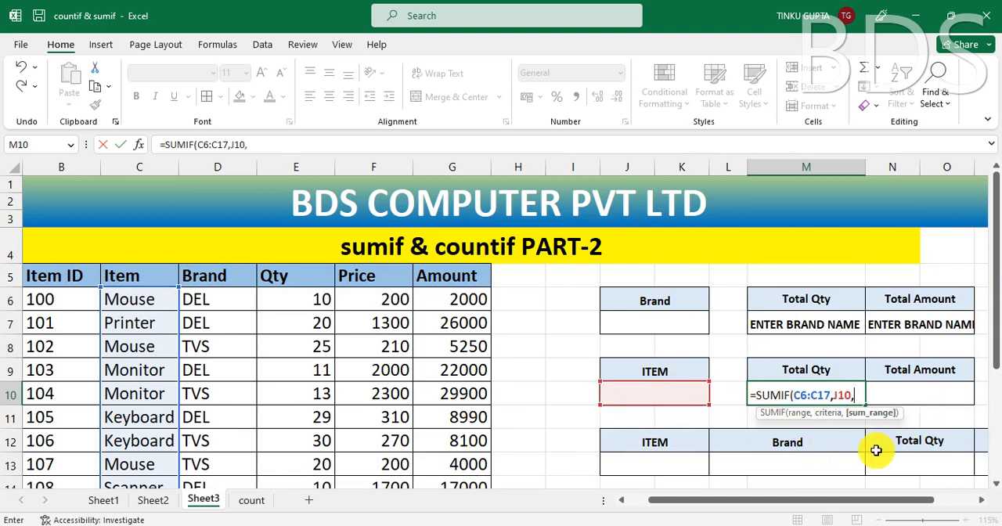
click(318, 299)
key(ctrl+shift+Down)
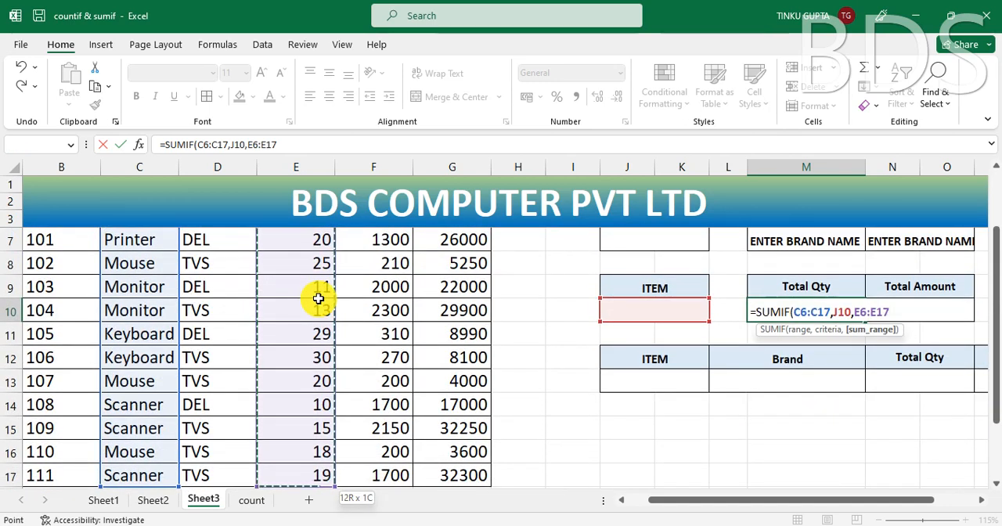
text())
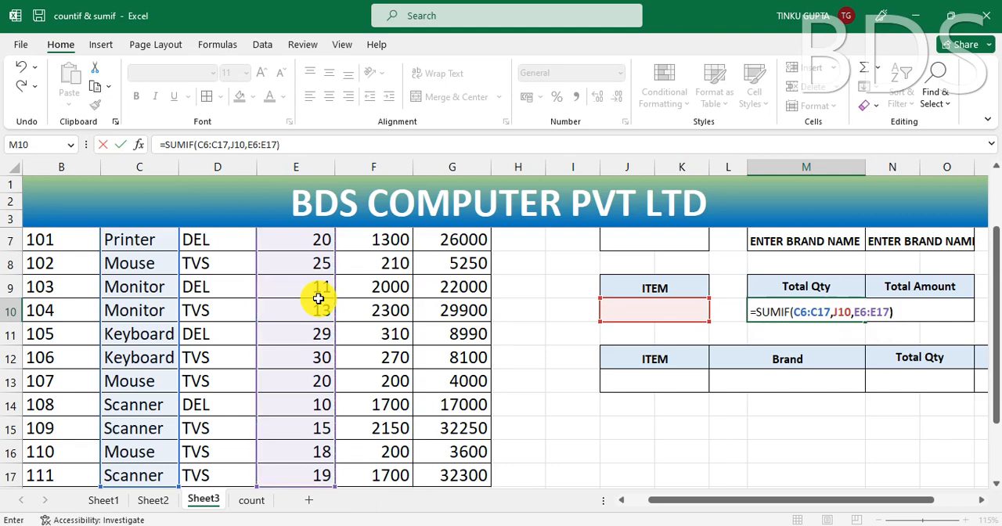
key(Return)
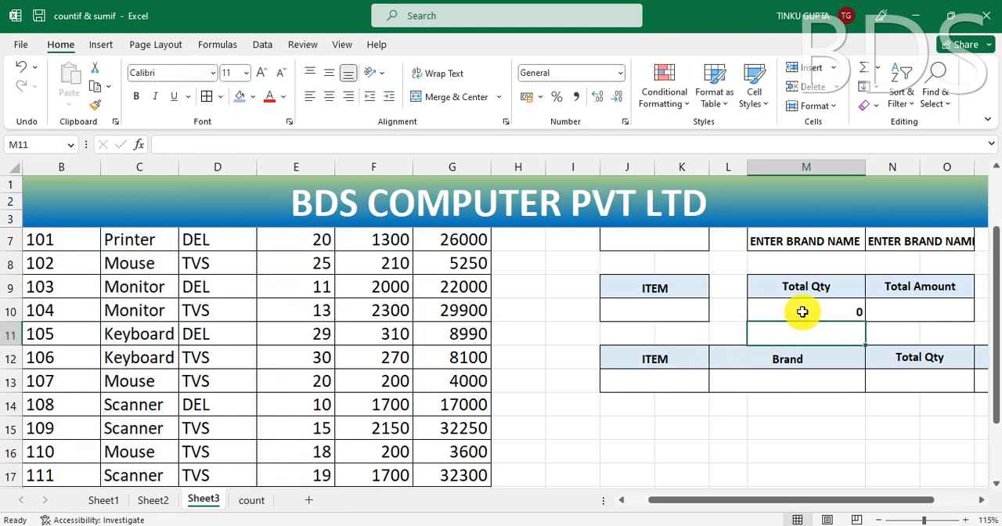
Step: Start wrapping the SUMIF in the item Total Qty cell M10 in an IF that tests whether J10 equals ""
click(763, 313)
click(639, 312)
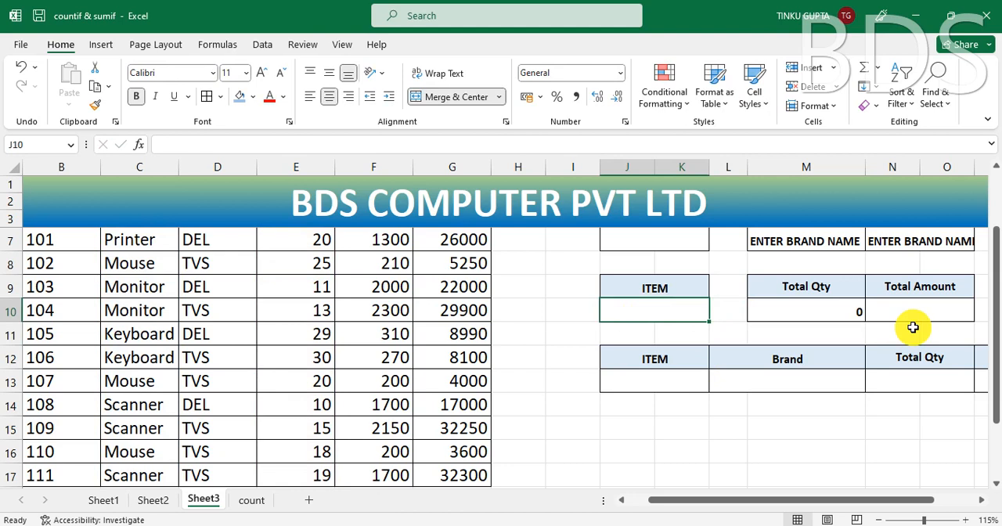
click(847, 313)
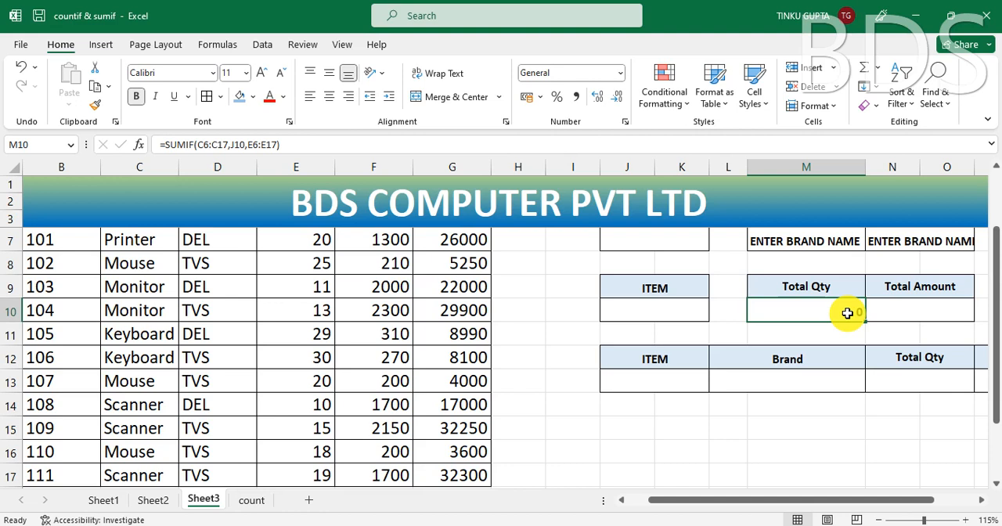
double_click(848, 313)
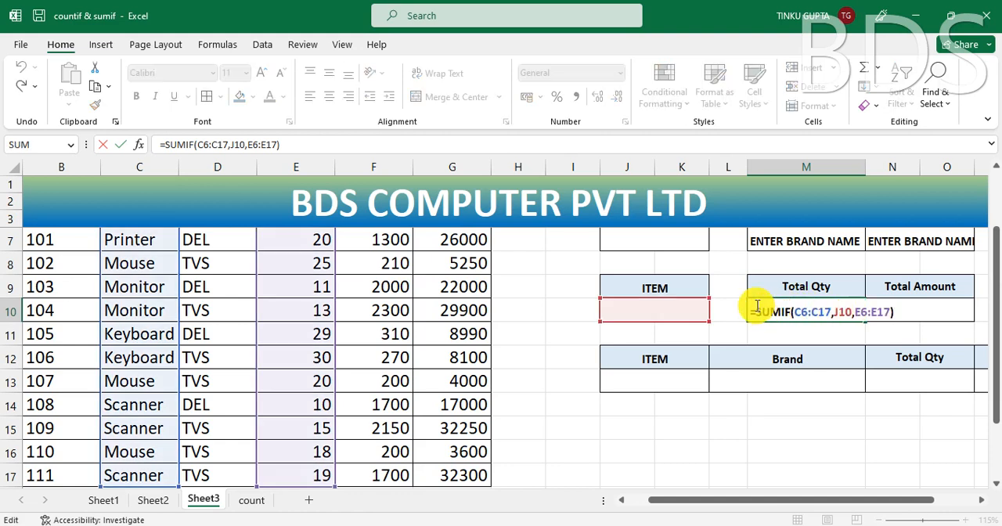
text(IF)
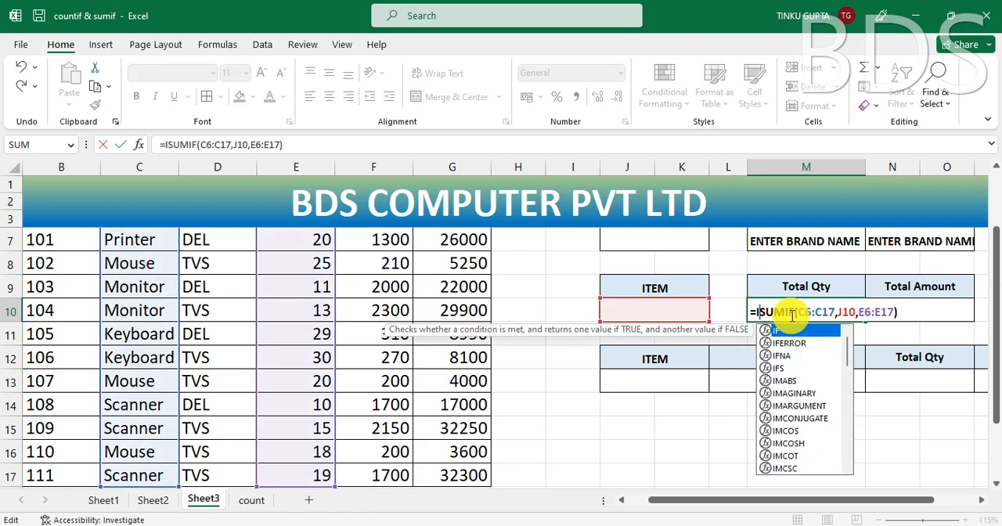
text(()
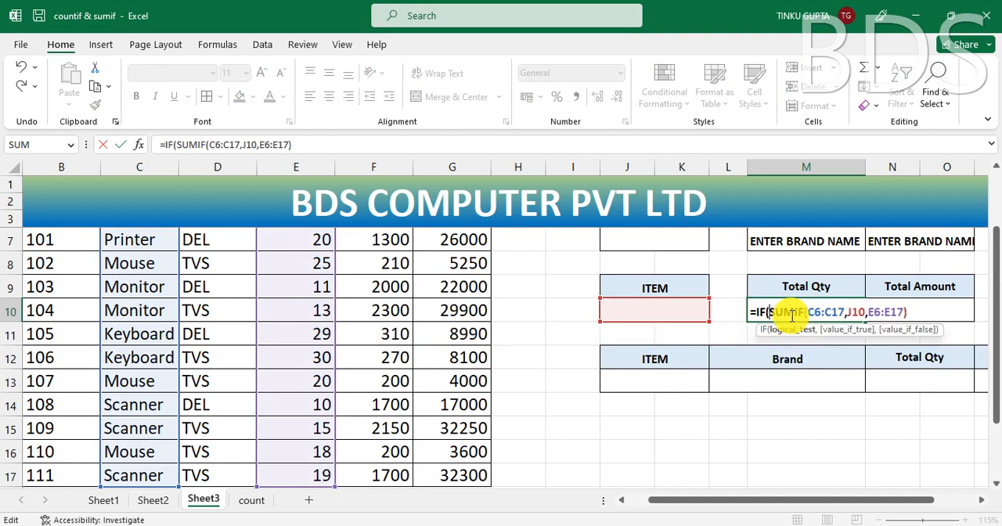
click(683, 311)
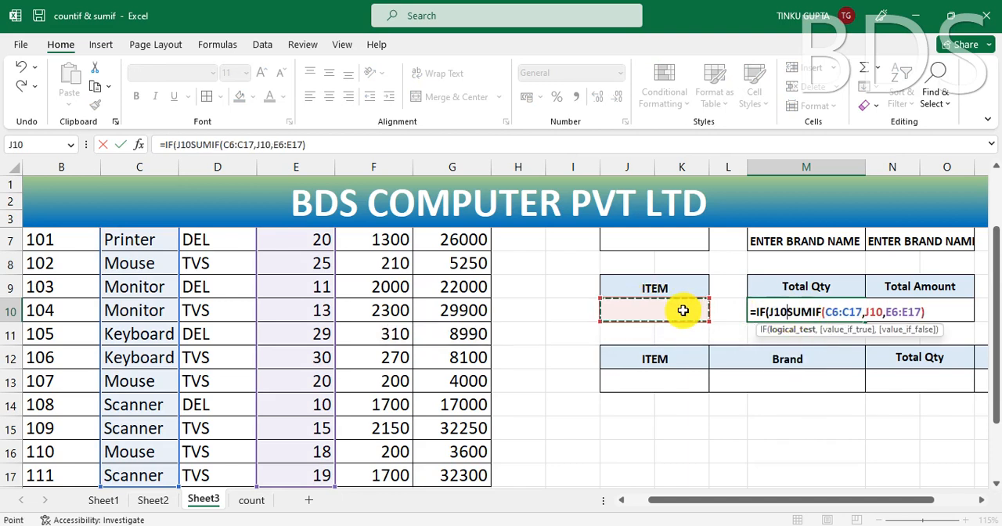
text(=)
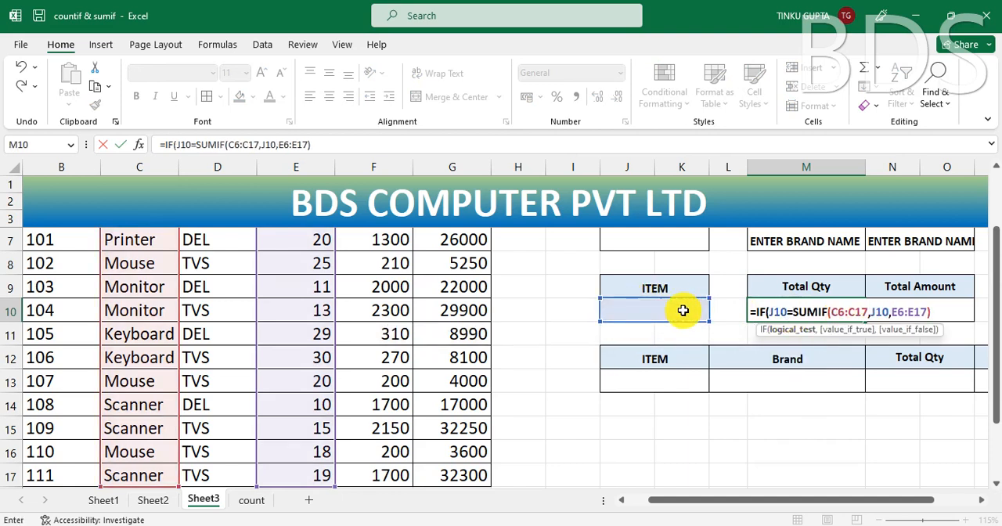
text("",)
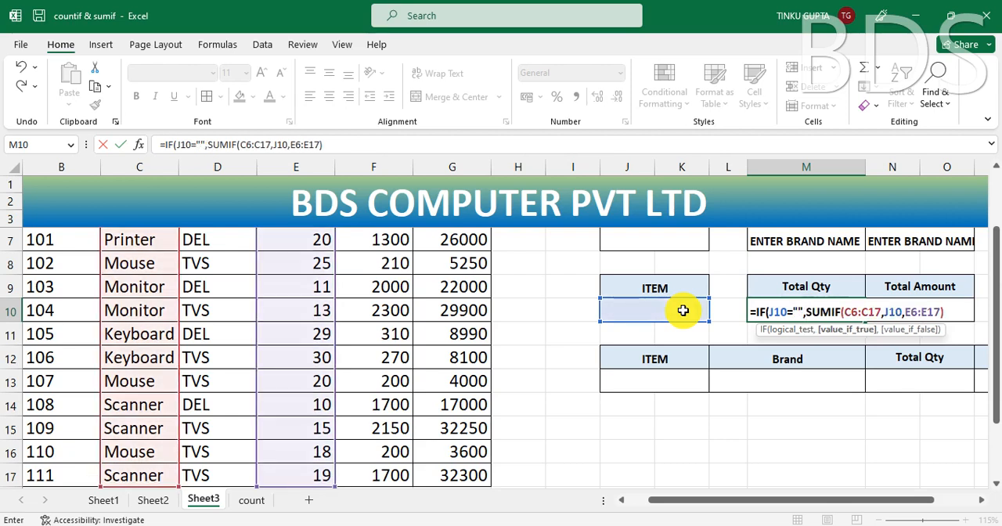
text("")
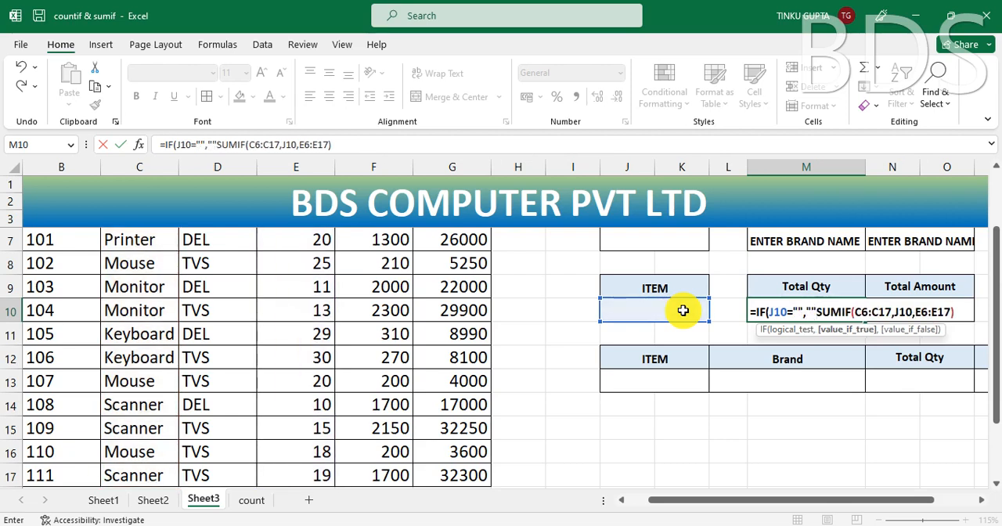
text(,)
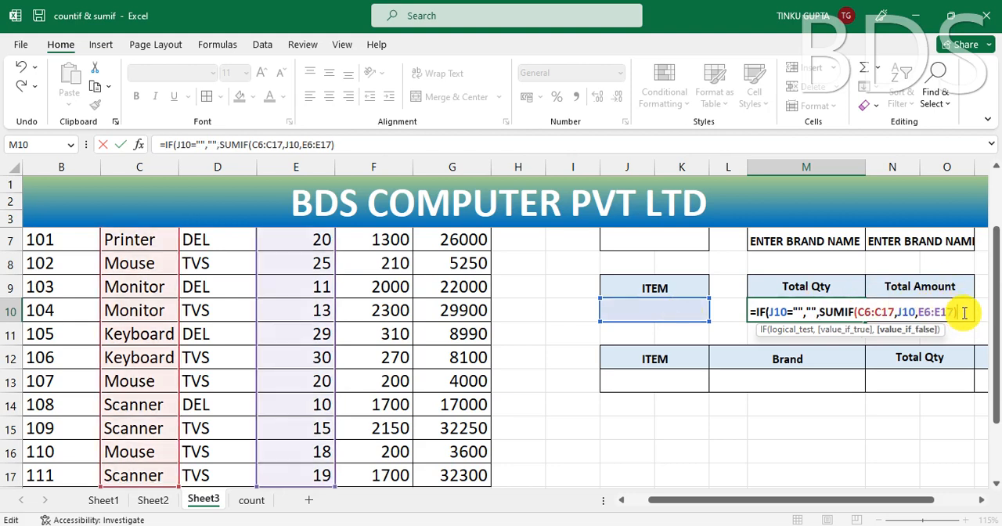
text())
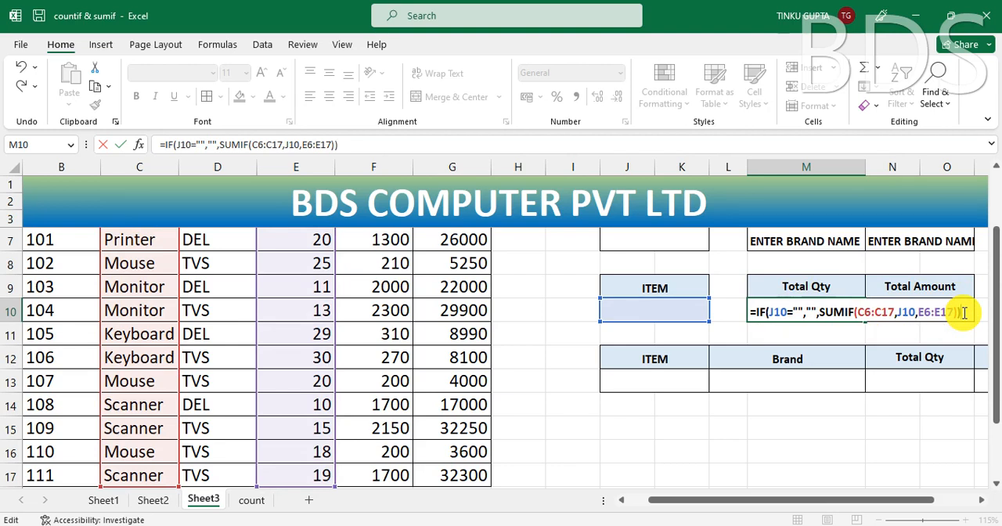
Step: Complete the IF in M10 with "" as the true value and the existing SUMIF as the false value, and commit it
key(Return)
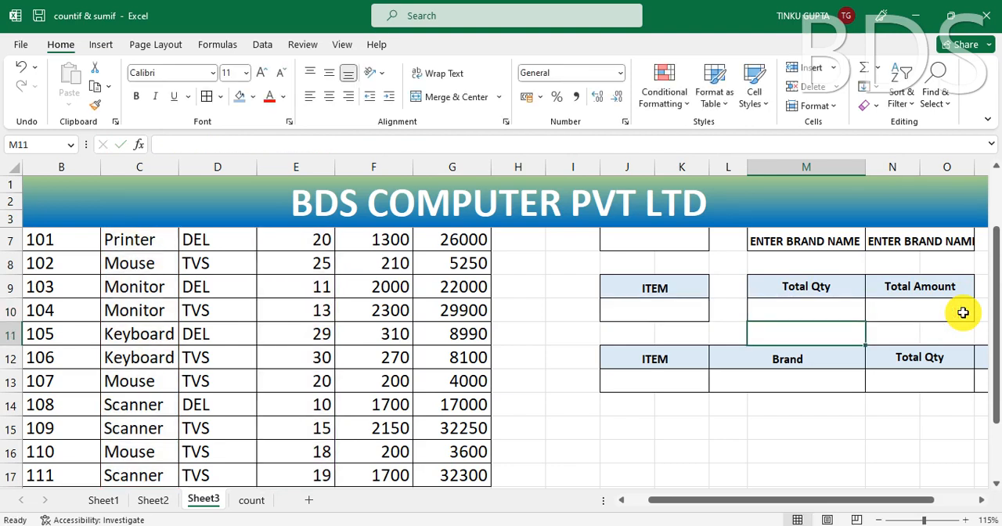
Step: Enter MOUSE as the Item in J10 and check the Total Qty result in M10
click(673, 310)
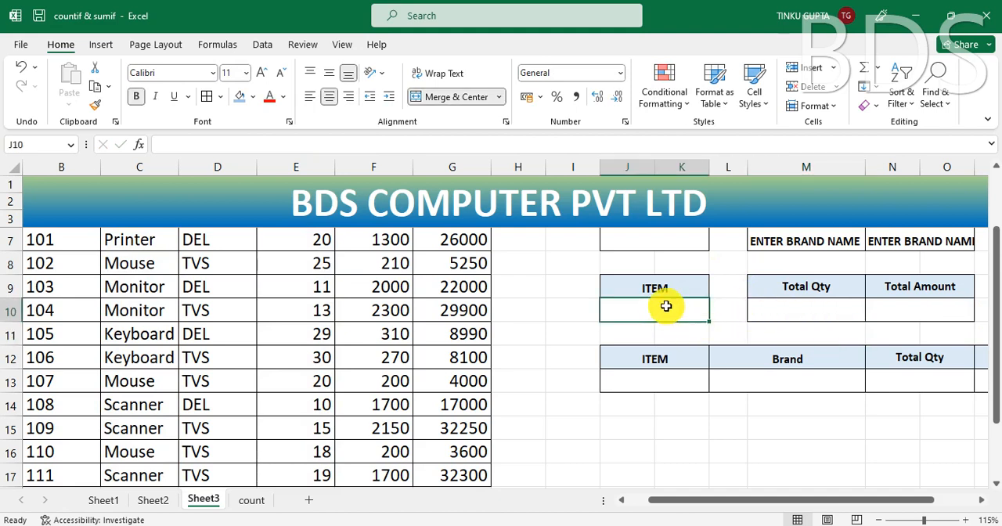
text(MO)
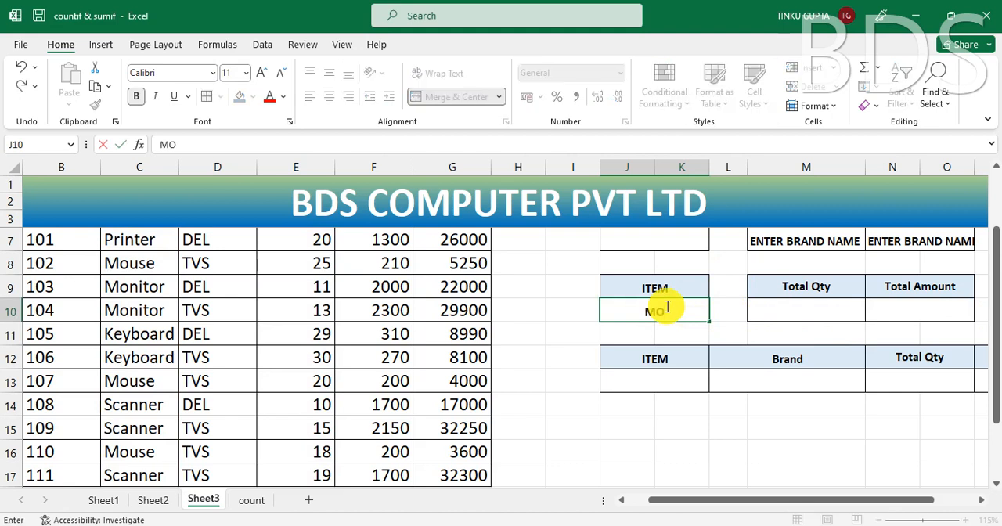
text(USE)
key(Return)
click(814, 313)
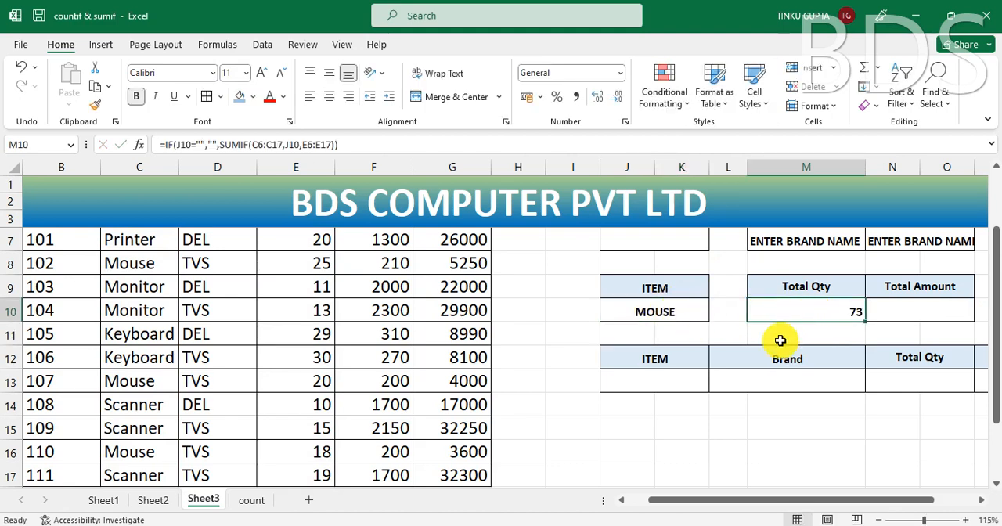
Step: Change the Item in J10 to KEYBOARD and check the Total Qty result in M10
click(671, 313)
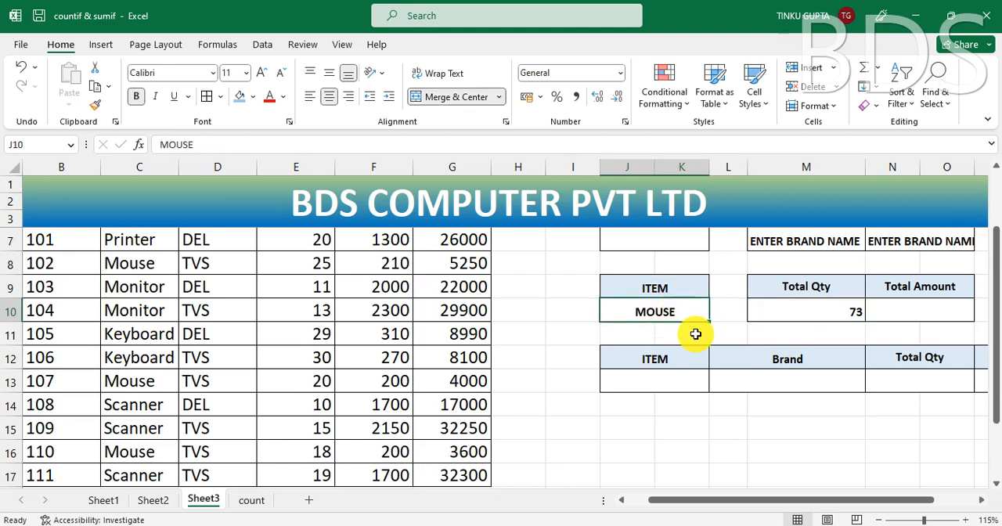
text(KEYBOARD)
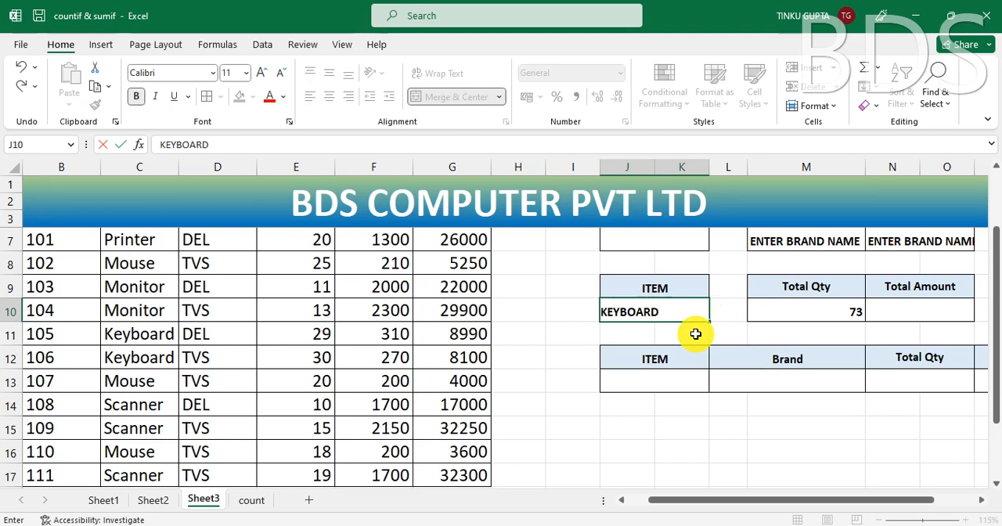
key(Return)
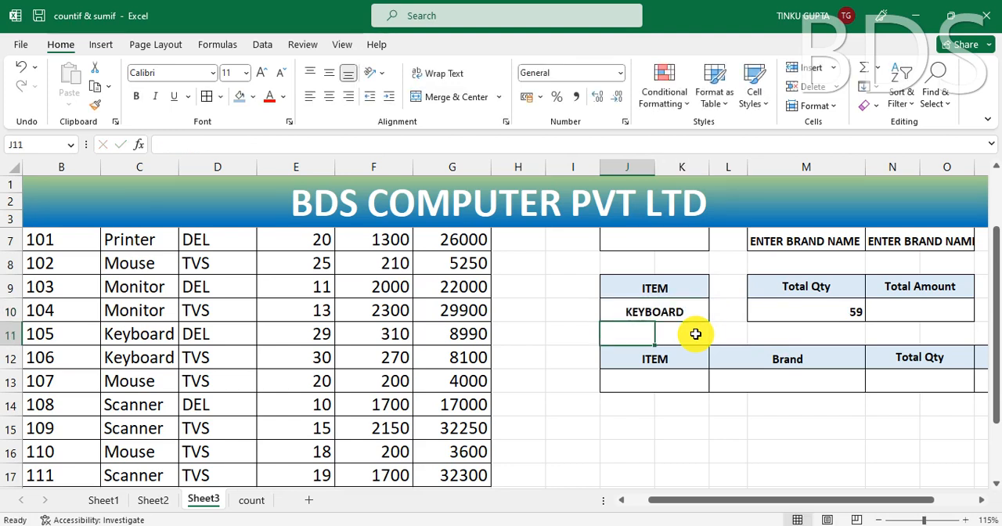
click(832, 316)
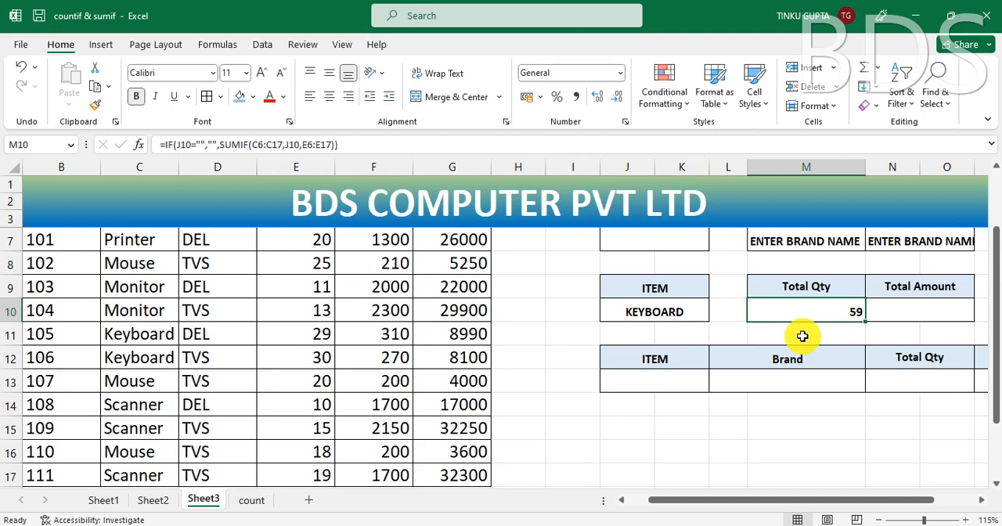
Step: Start a SUMIF formula in the item Total Amount cell N10
click(940, 314)
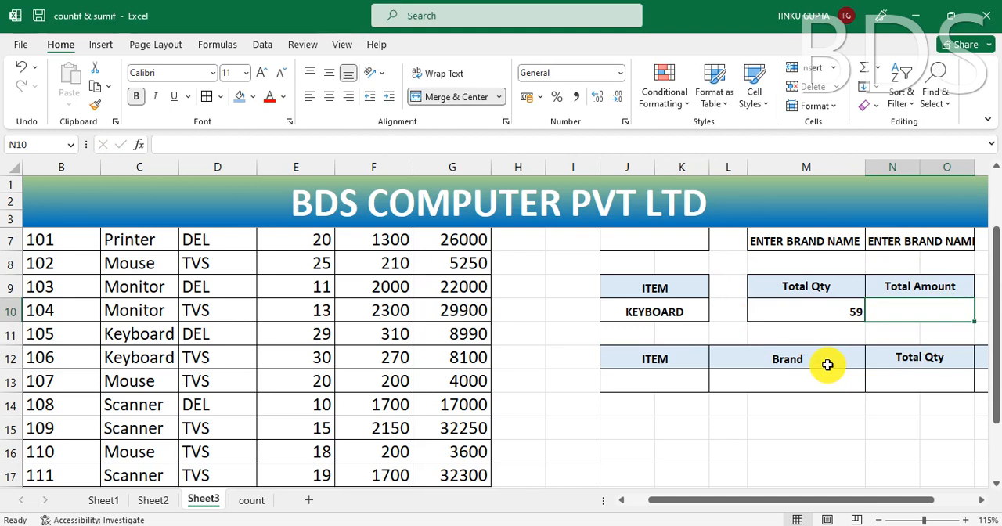
text(=SUMI)
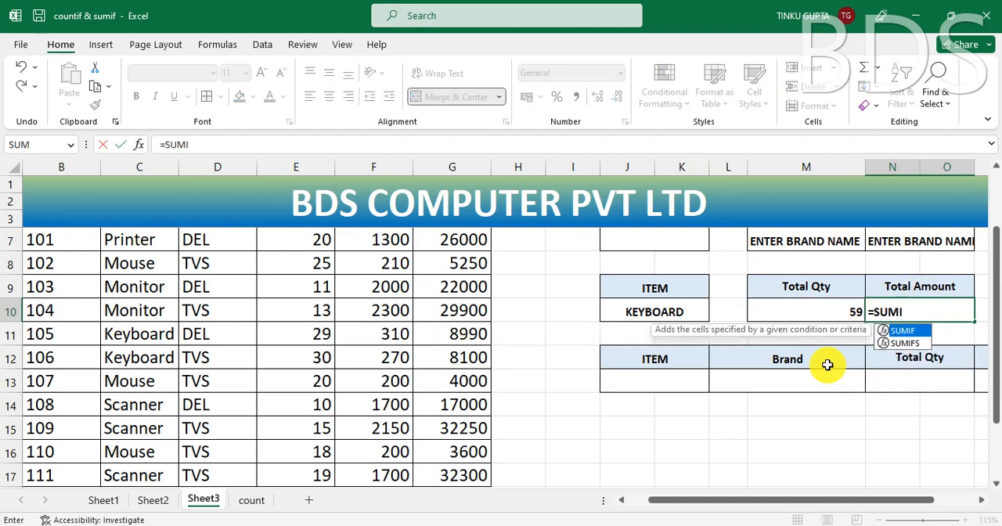
text(F()
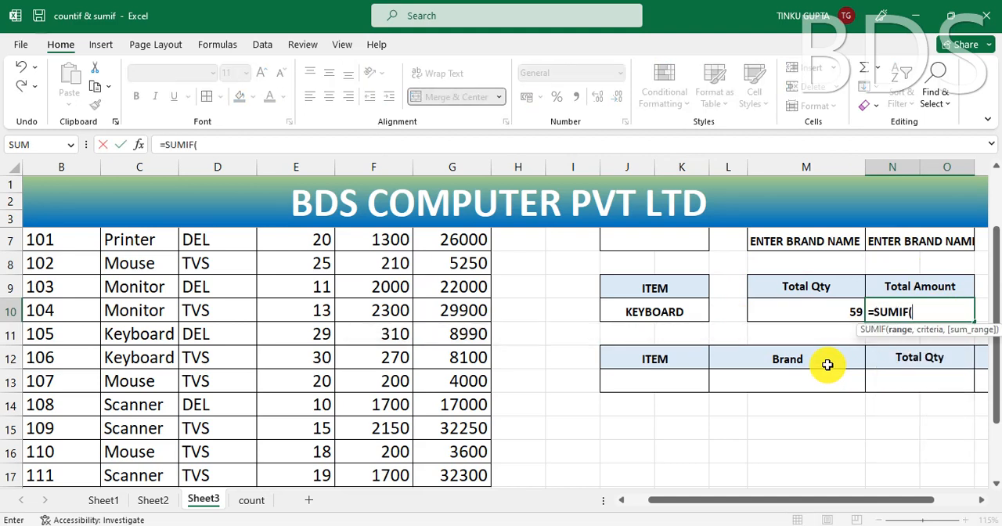
scroll(828, 365, up, 1)
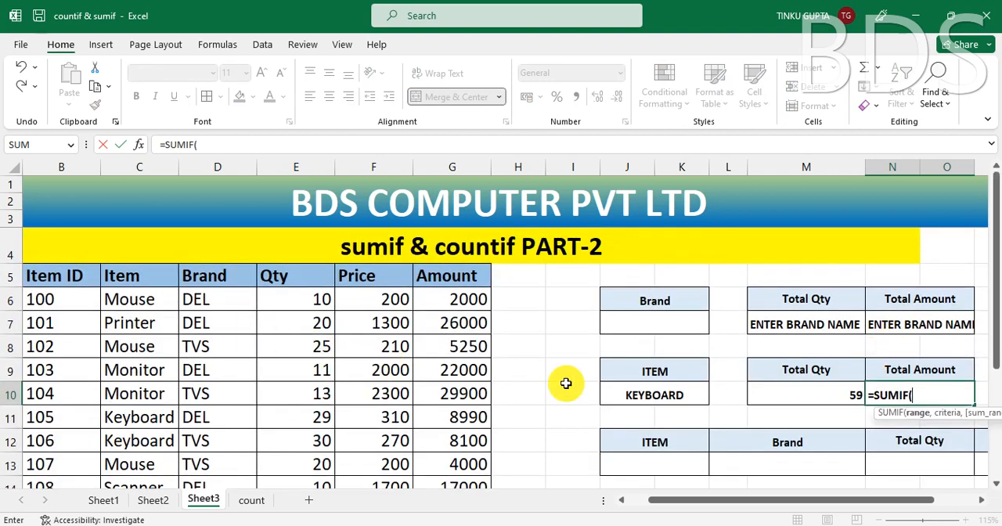
click(219, 300)
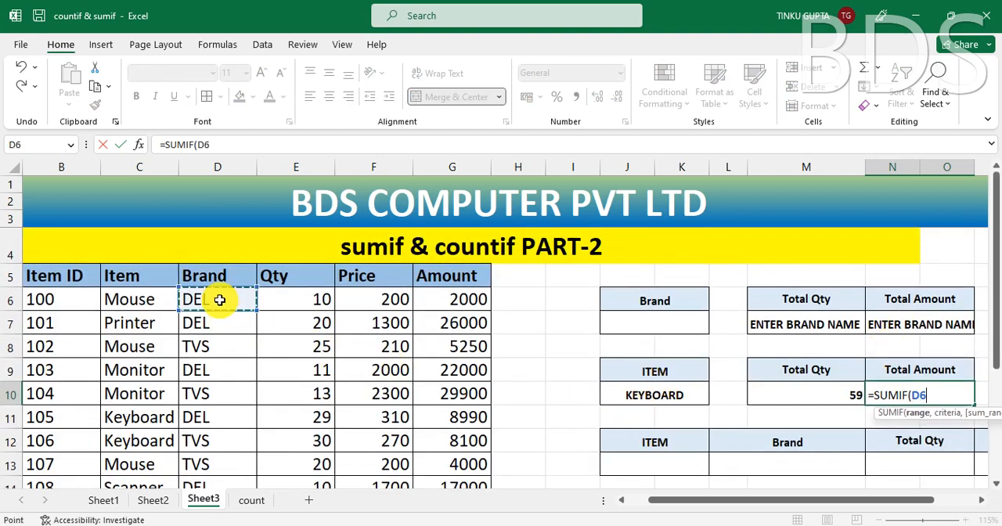
key(ctrl+shift+Down)
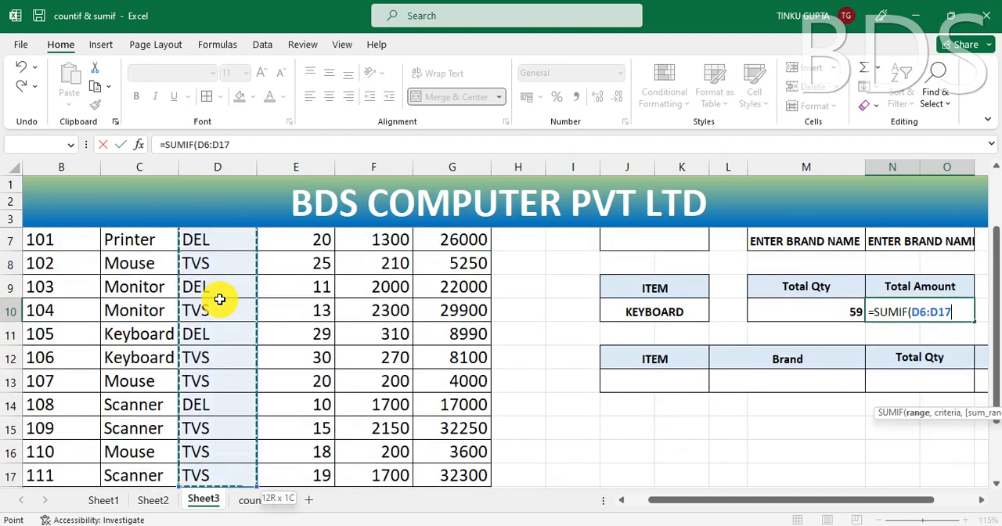
scroll(219, 299, up, 1)
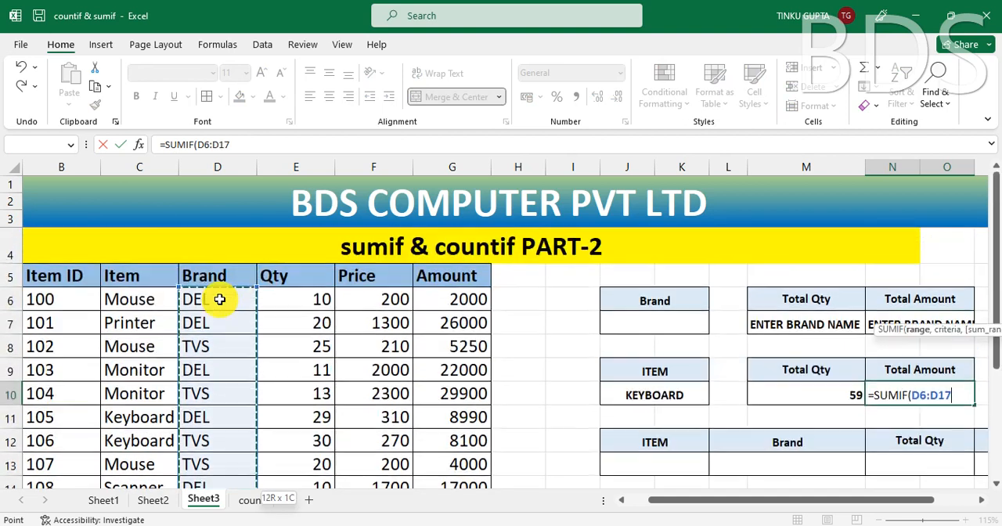
key(BackSpace)
key(BackSpace)
key(BackSpace)
key(BackSpace)
key(BackSpace)
key(BackSpace)
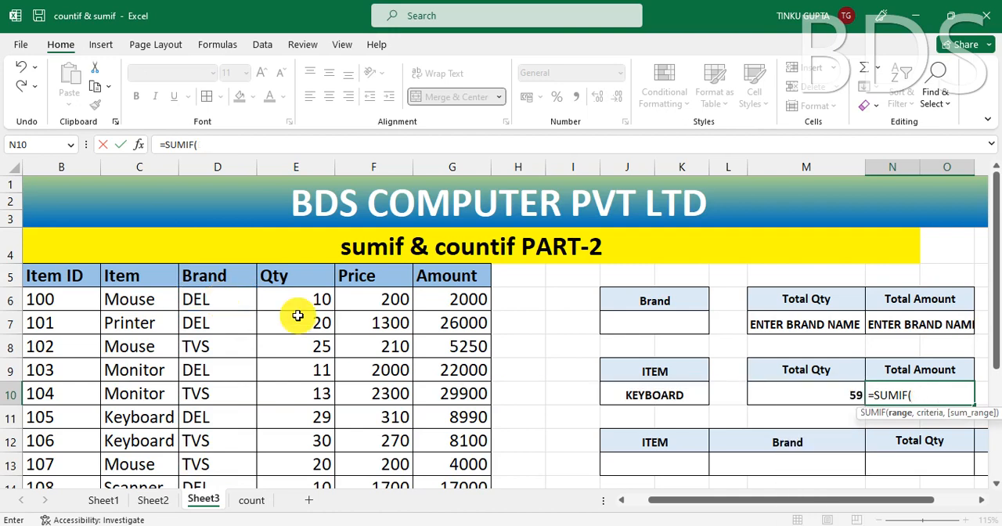
Step: Complete the SUMIF in N10 with the Item range C6:C17, criteria J10 and the Amount sum range G6:G17, and commit it
click(137, 301)
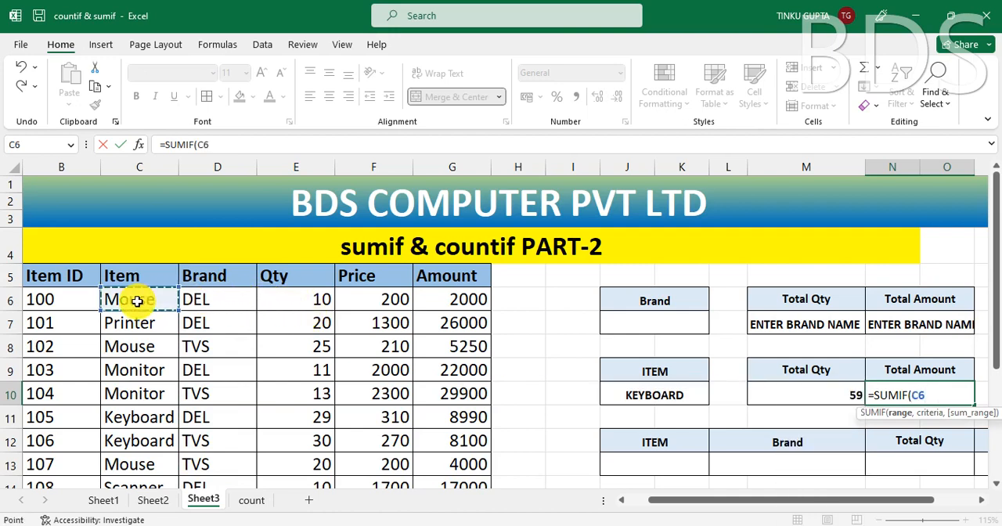
key(ctrl+shift+Down)
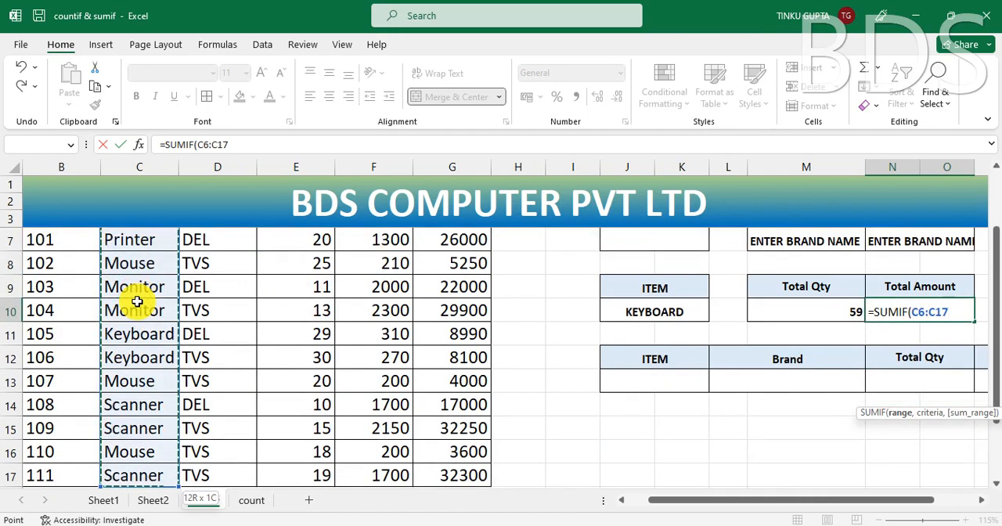
text(,)
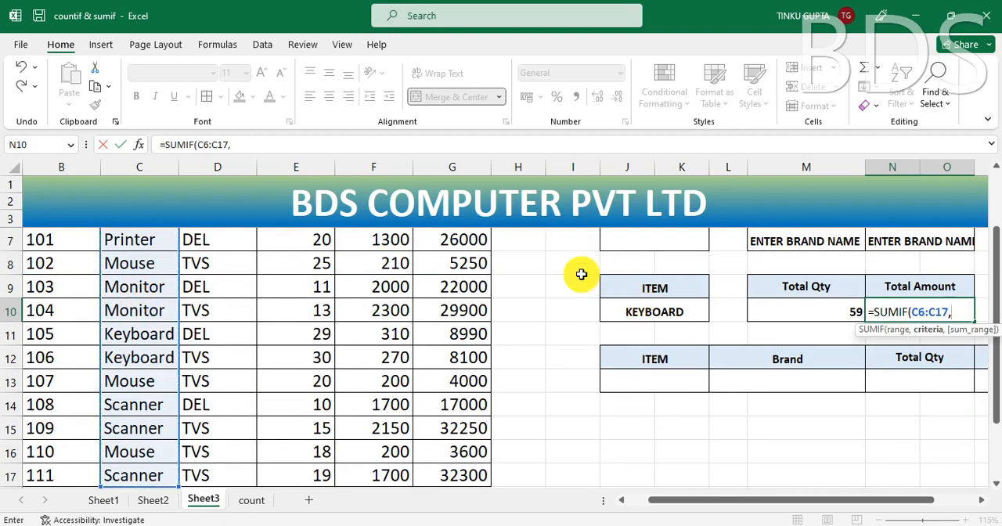
click(679, 312)
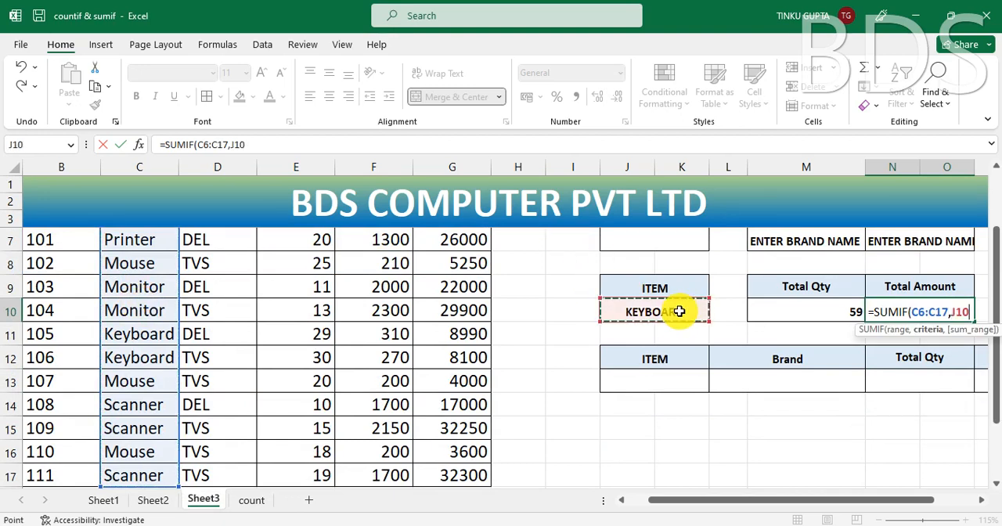
text(,)
scroll(632, 311, up, 1)
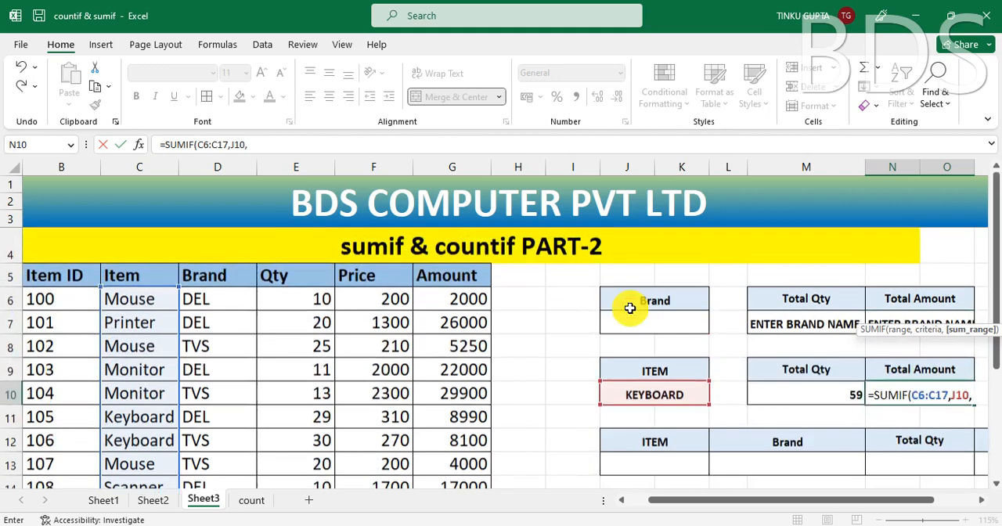
click(470, 300)
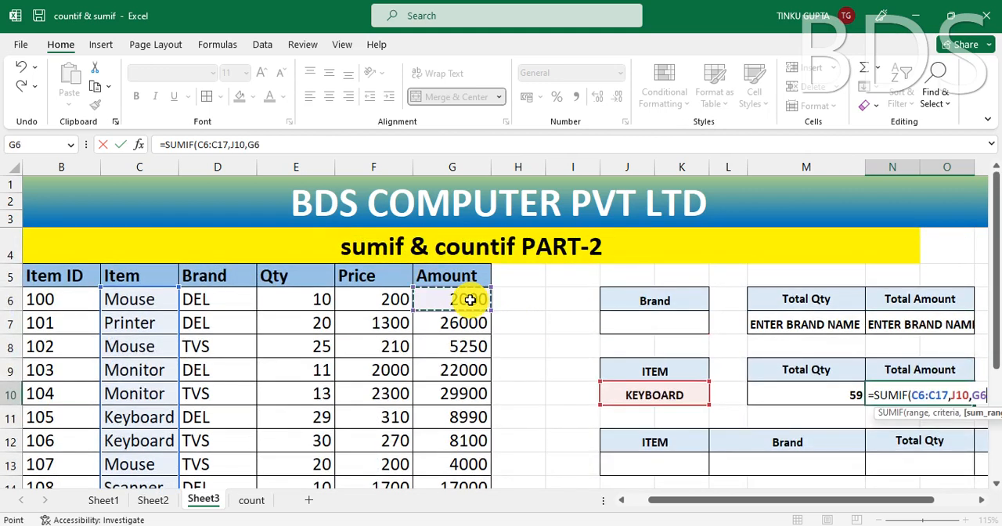
key(ctrl+shift+Down)
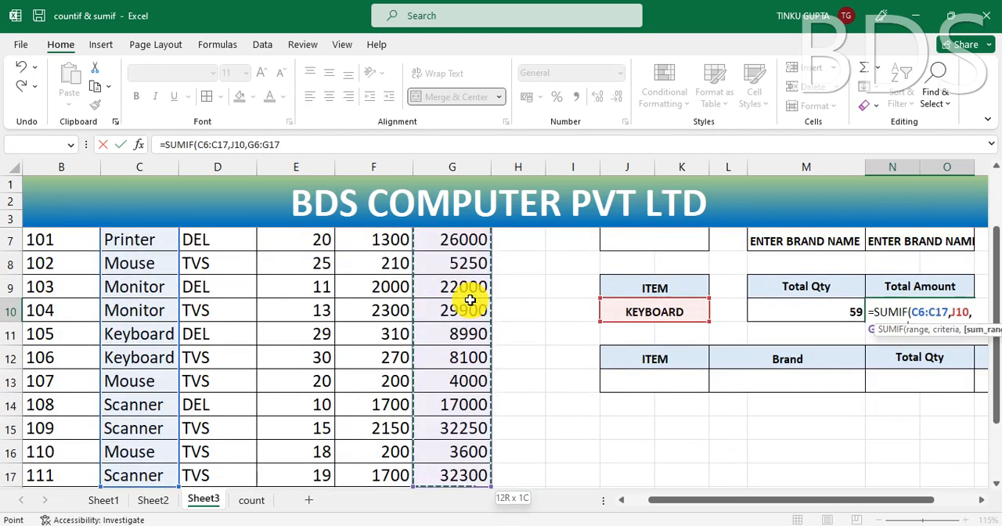
text())
key(Return)
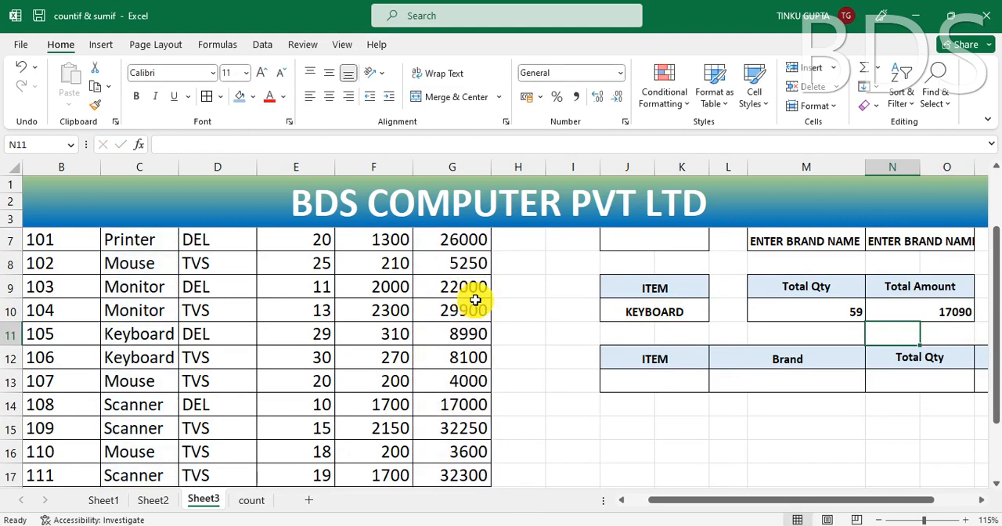
Step: Clear the Item criterion in J10 and check the Total Qty in M10 and the Total Amount in N10
click(908, 317)
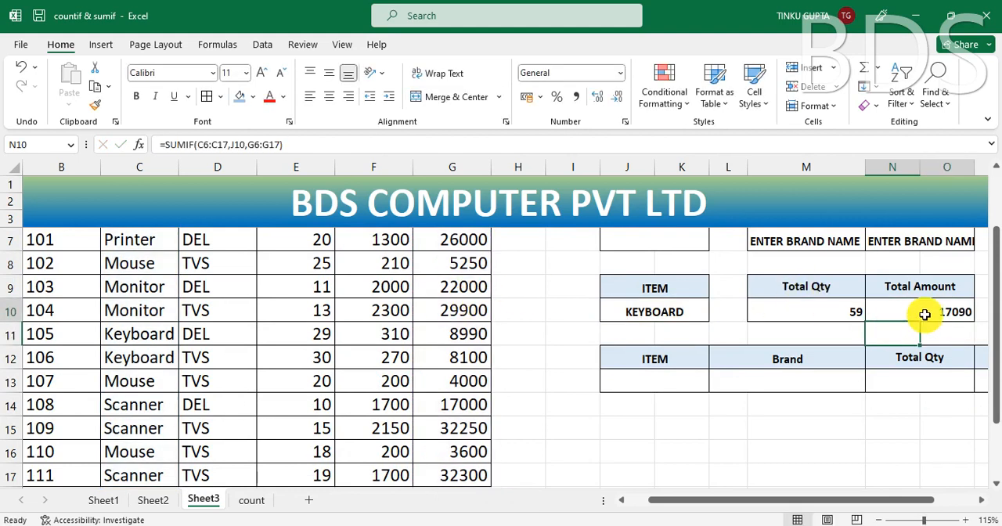
click(656, 305)
key(Delete)
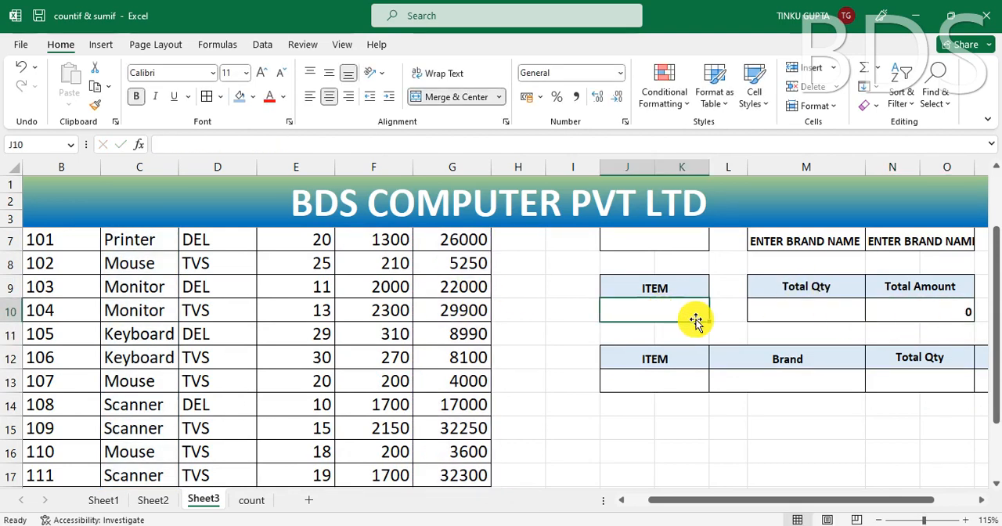
click(798, 311)
click(968, 311)
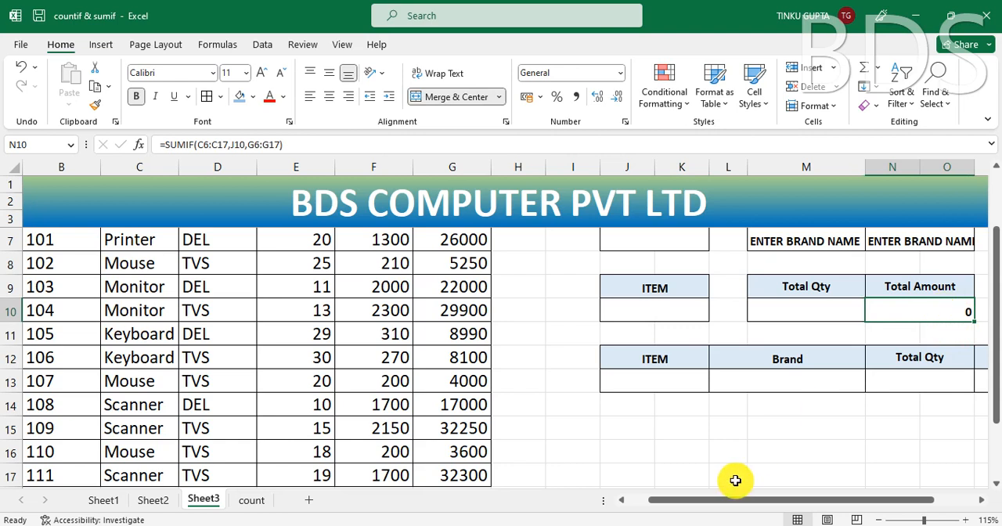
Step: Examine the combined summary table's row 13 cells for ITEM, Brand, Total Qty and Total Amount
drag(704, 501, 648, 501)
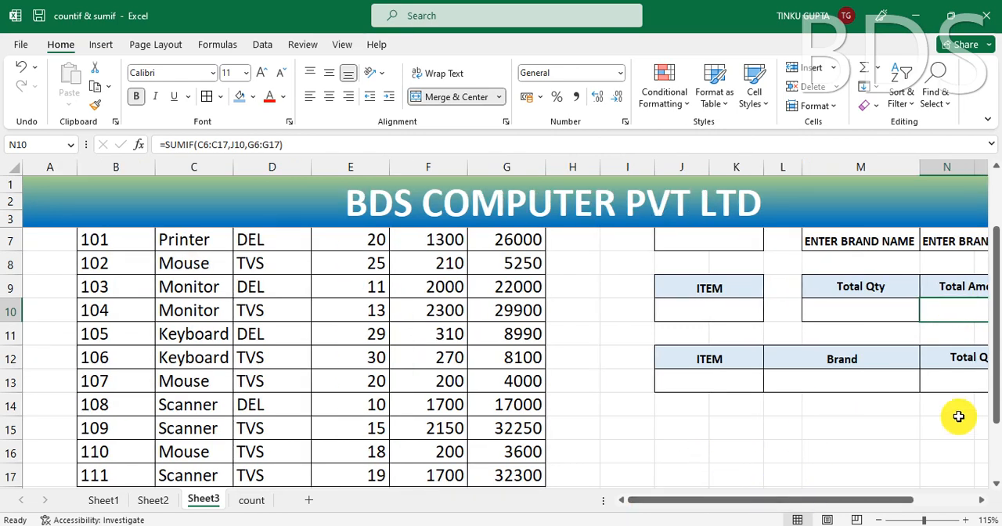
drag(996, 385, 997, 429)
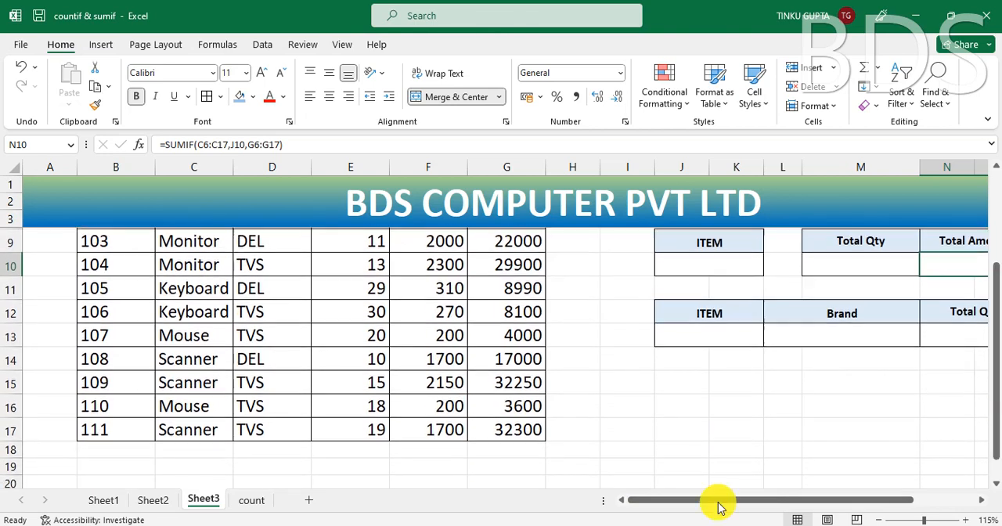
drag(717, 506, 773, 506)
click(681, 423)
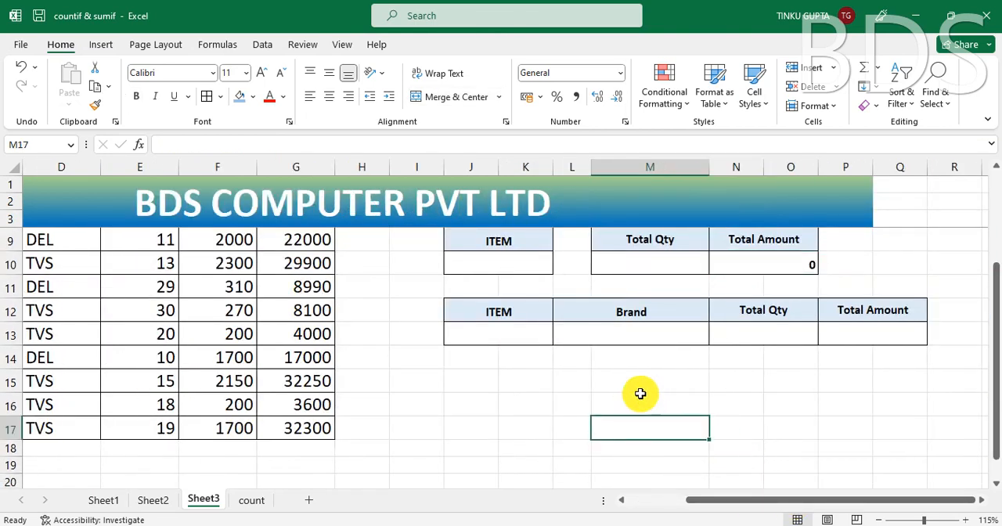
click(502, 331)
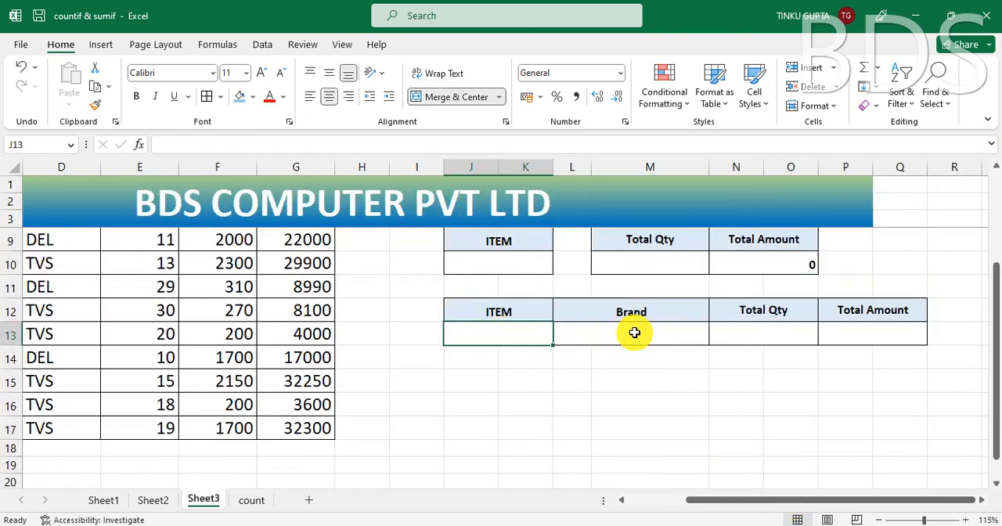
click(634, 333)
click(508, 335)
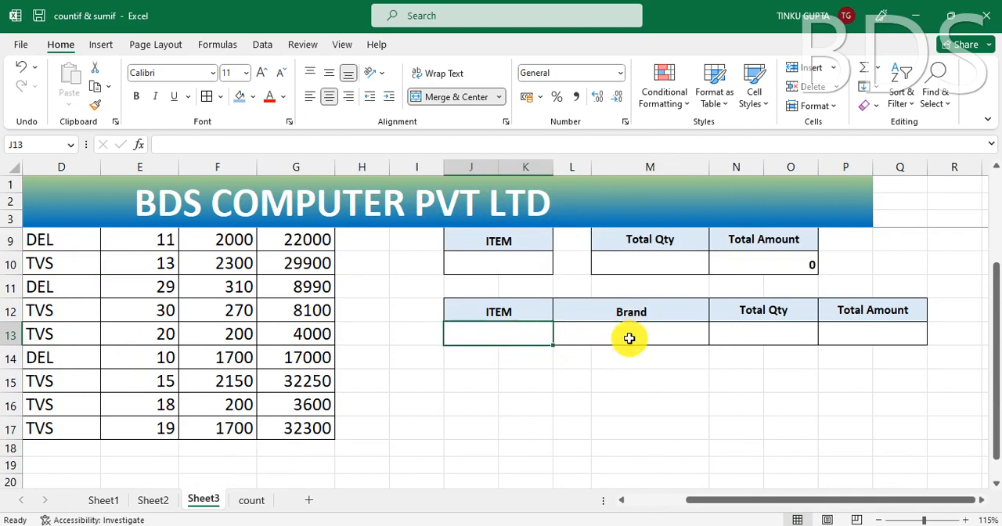
click(628, 338)
click(525, 335)
click(615, 337)
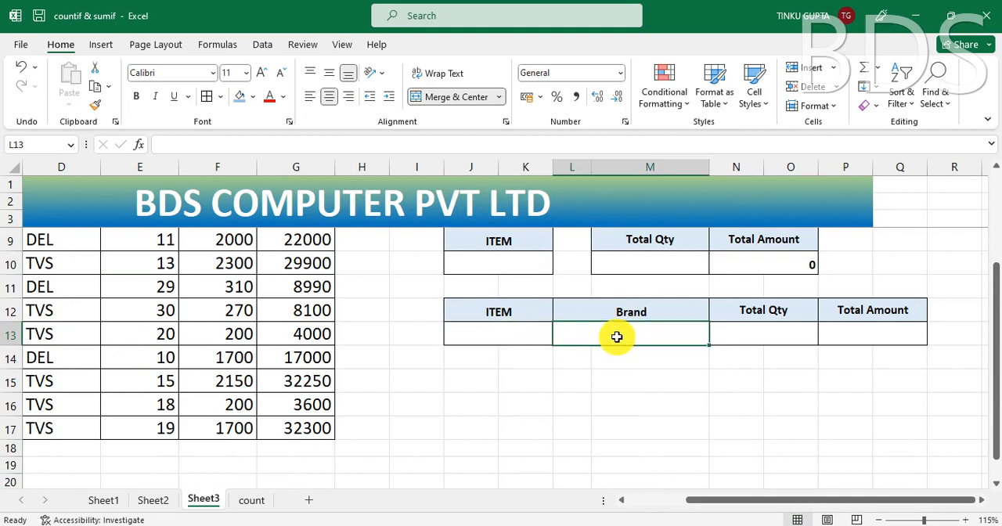
click(766, 337)
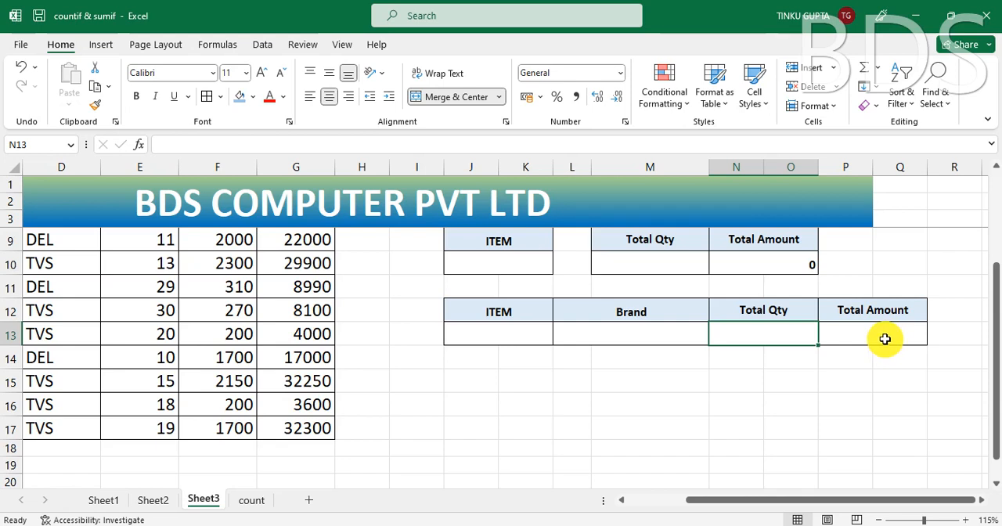
click(884, 338)
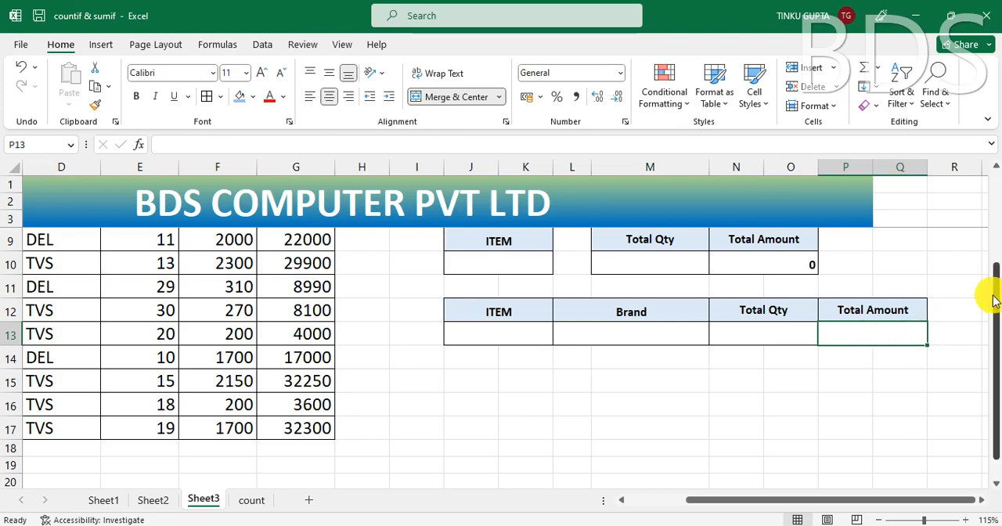
Step: Compare the source table's Item, Brand and Qty columns with the ITEM and Total Qty cells of the combined summary table
drag(994, 297, 995, 227)
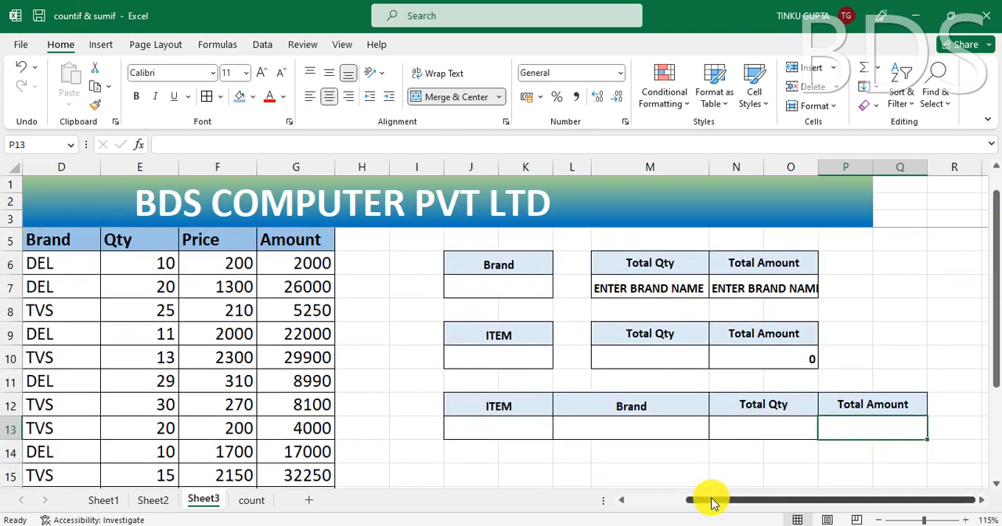
click(660, 501)
click(634, 443)
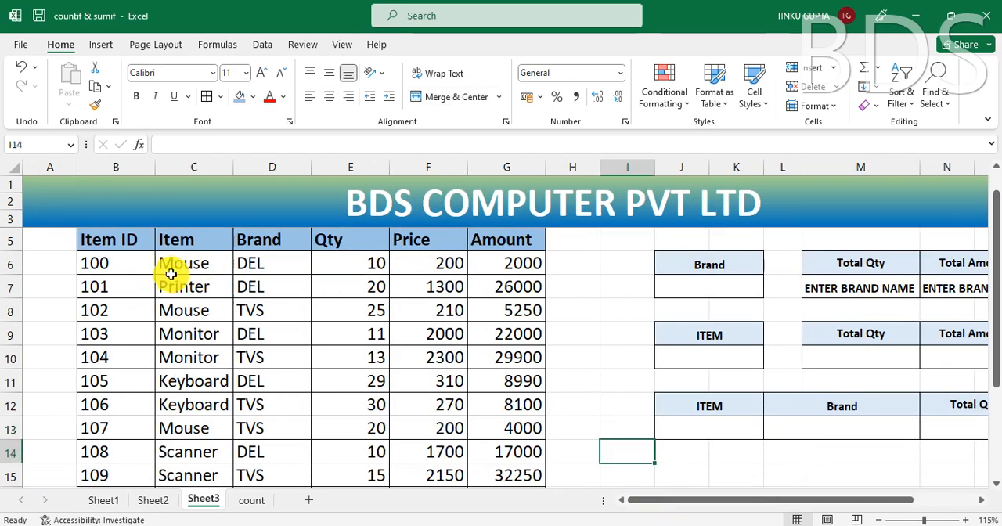
click(182, 265)
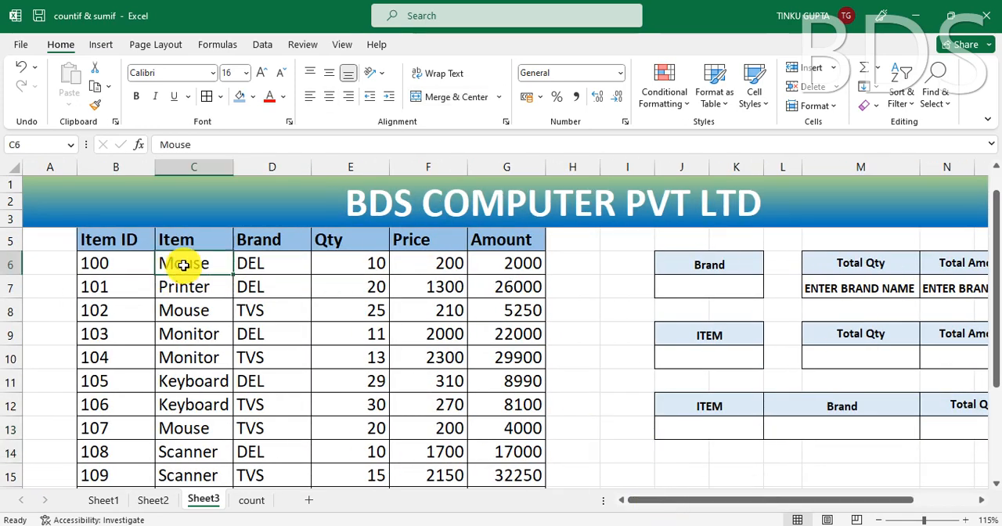
click(715, 426)
click(265, 265)
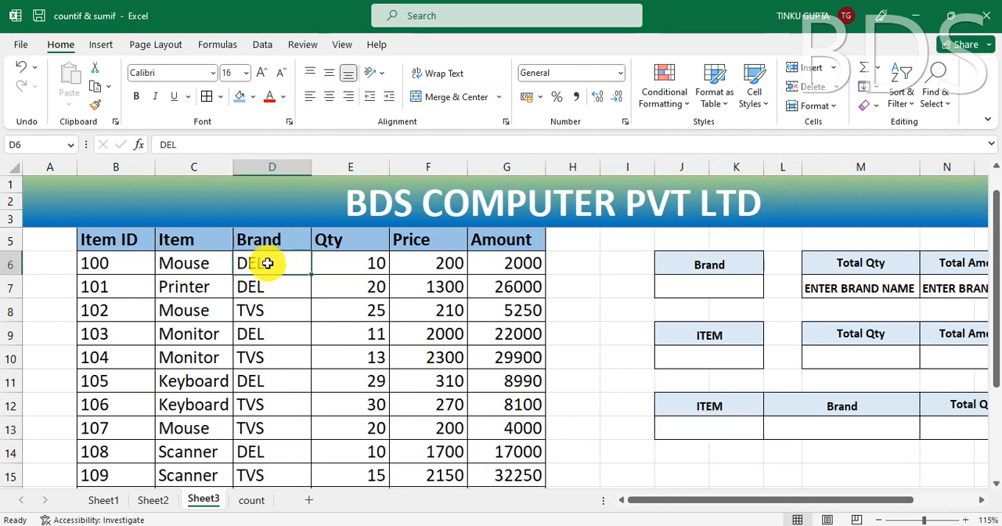
click(973, 432)
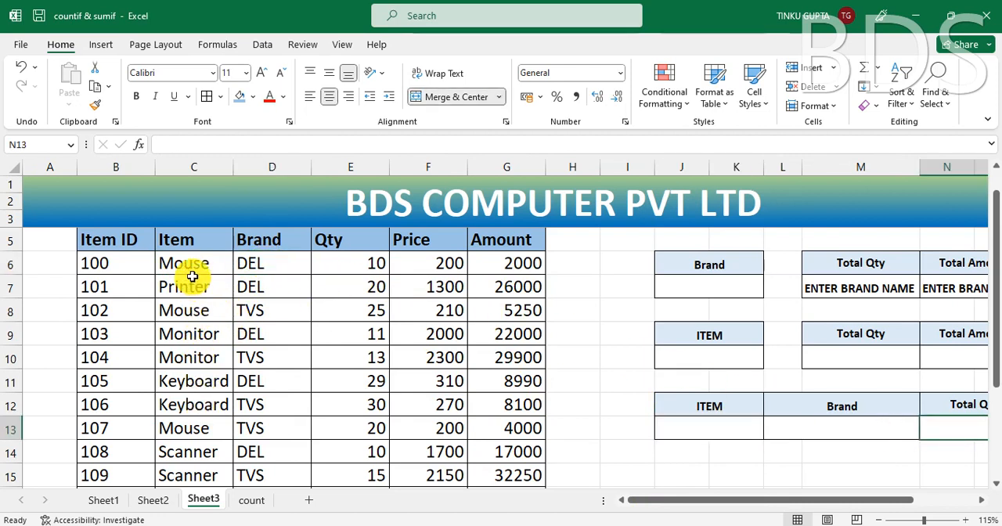
click(278, 270)
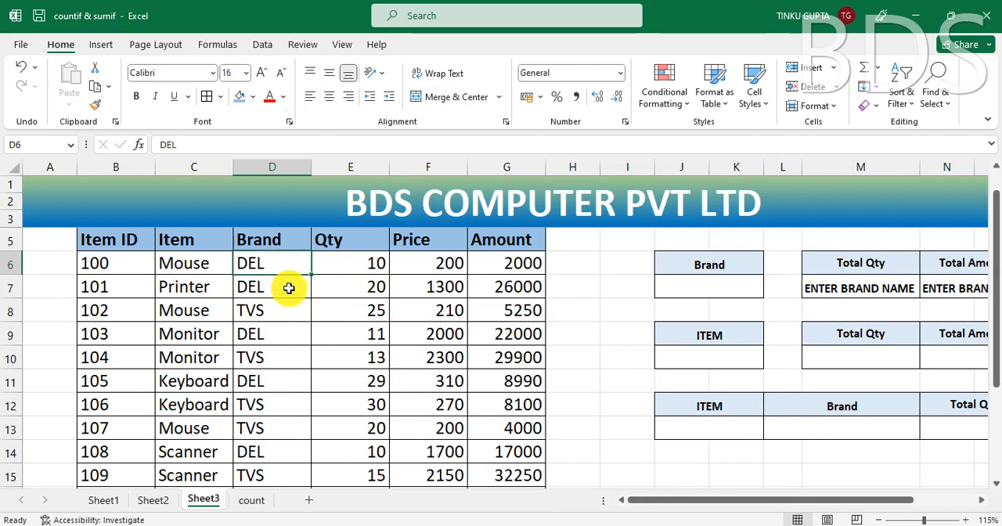
click(368, 266)
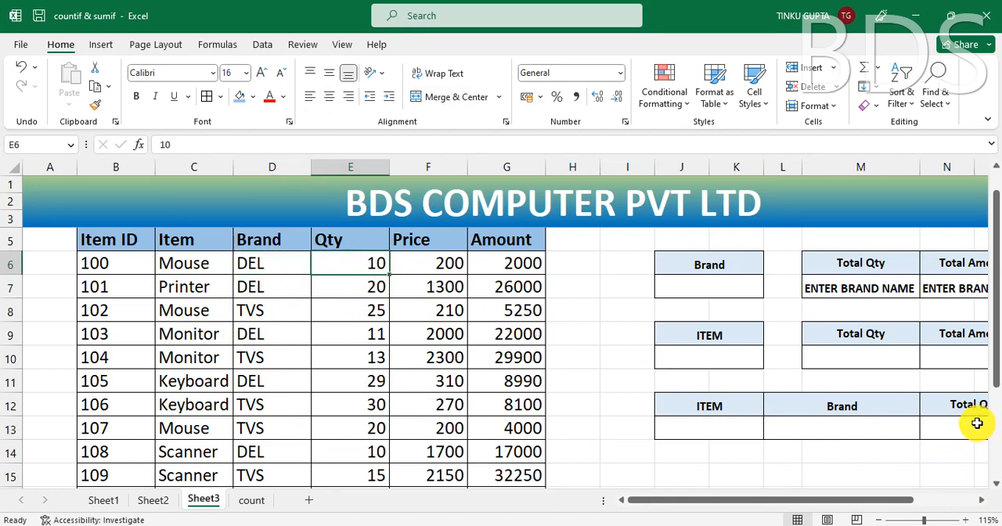
click(184, 263)
click(270, 270)
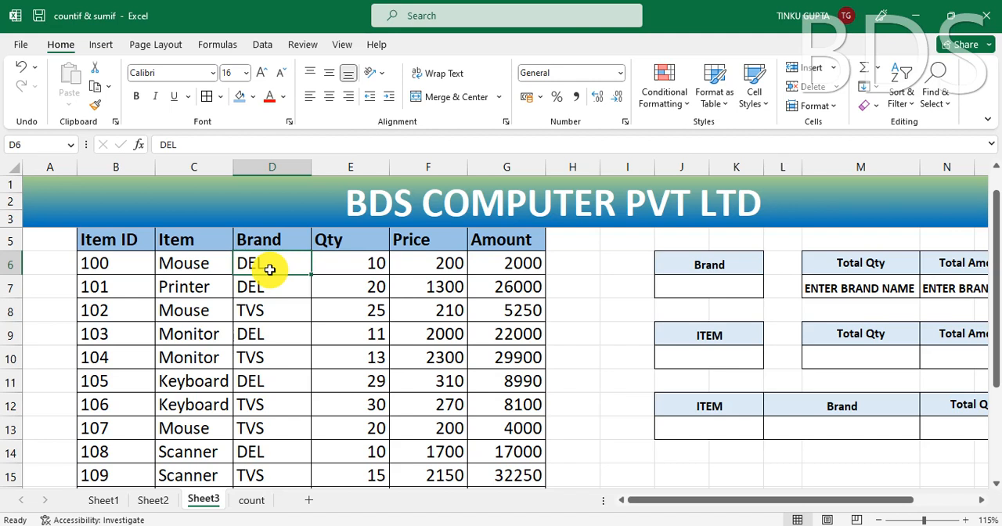
Step: Add the heading HELPER in A5, beside the Item ID column of the data table
click(49, 241)
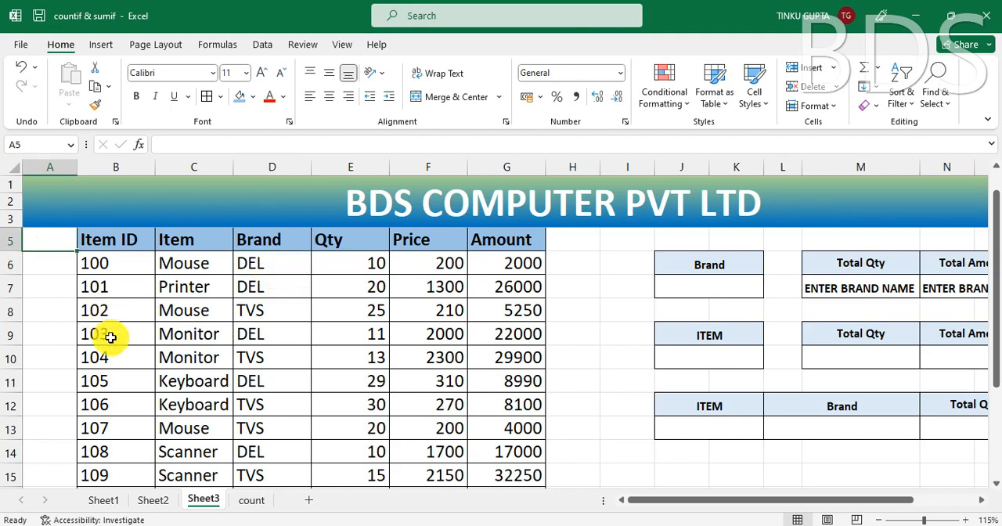
text(HELPER)
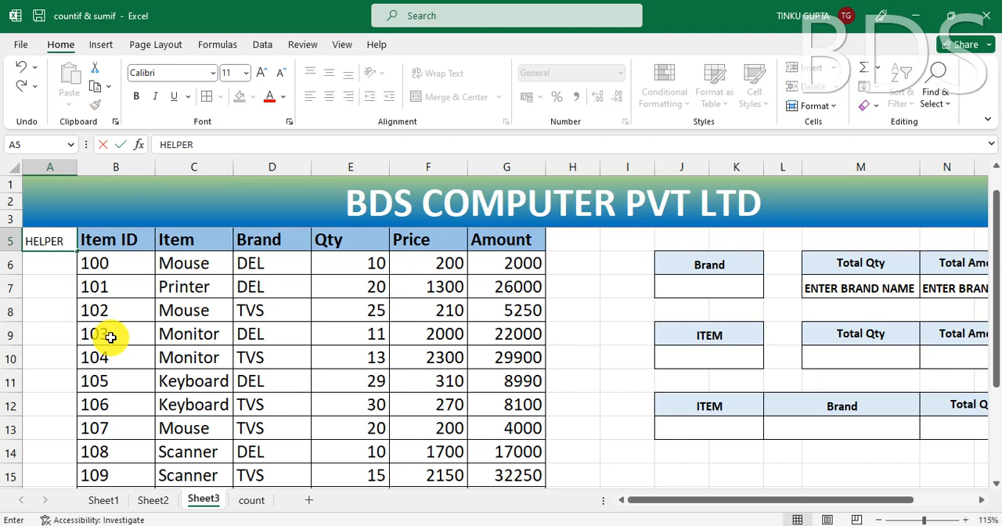
key(Return)
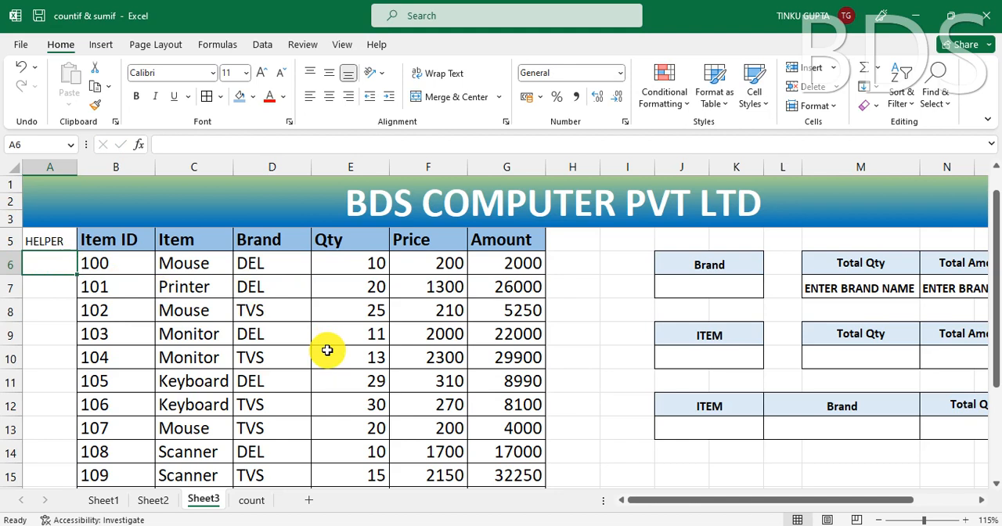
Step: Join Item and Brand in A6 with =C6&D6 and fill the formula down the helper column for all data rows
text(=)
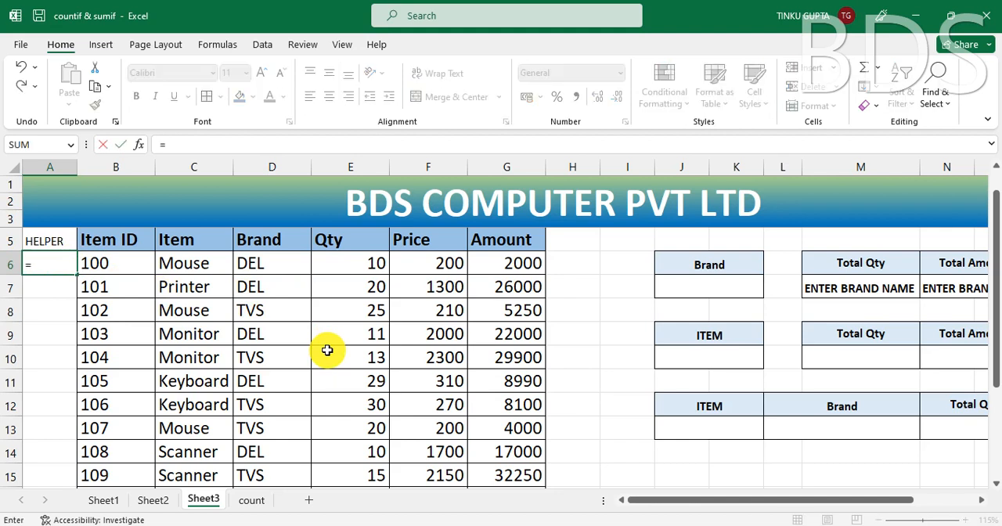
click(198, 264)
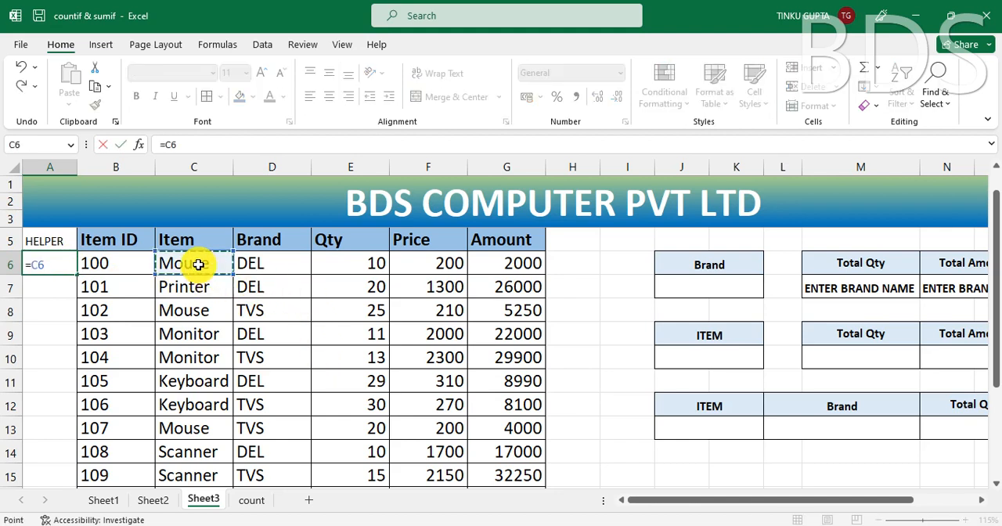
text(&)
click(282, 264)
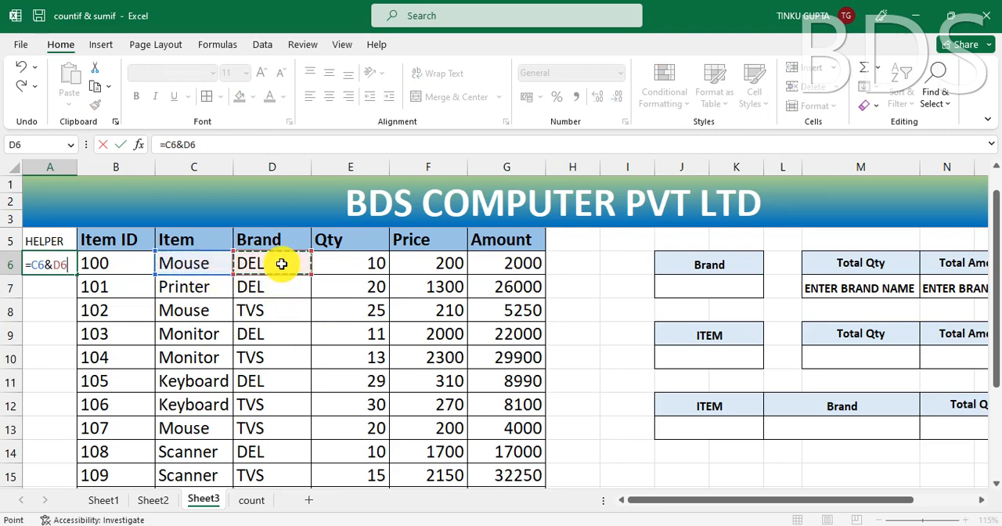
key(Return)
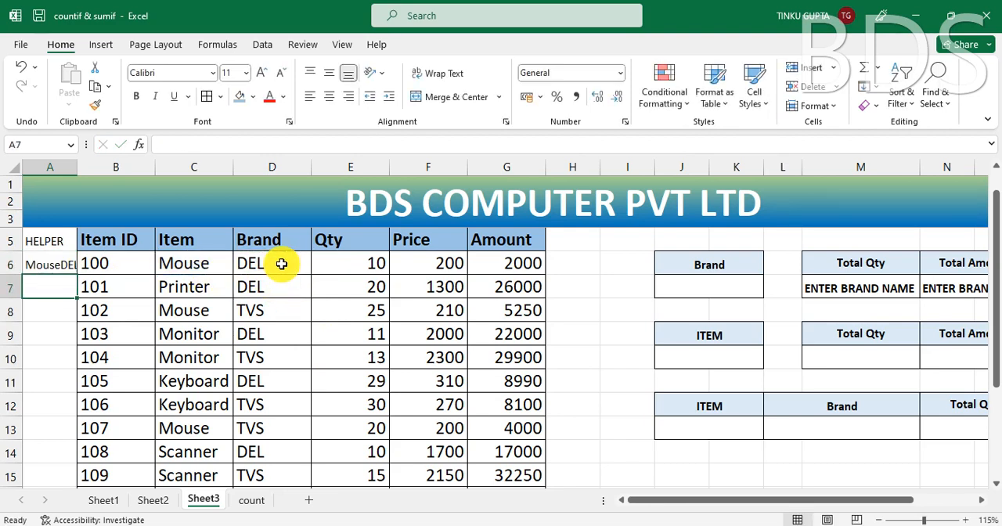
click(49, 264)
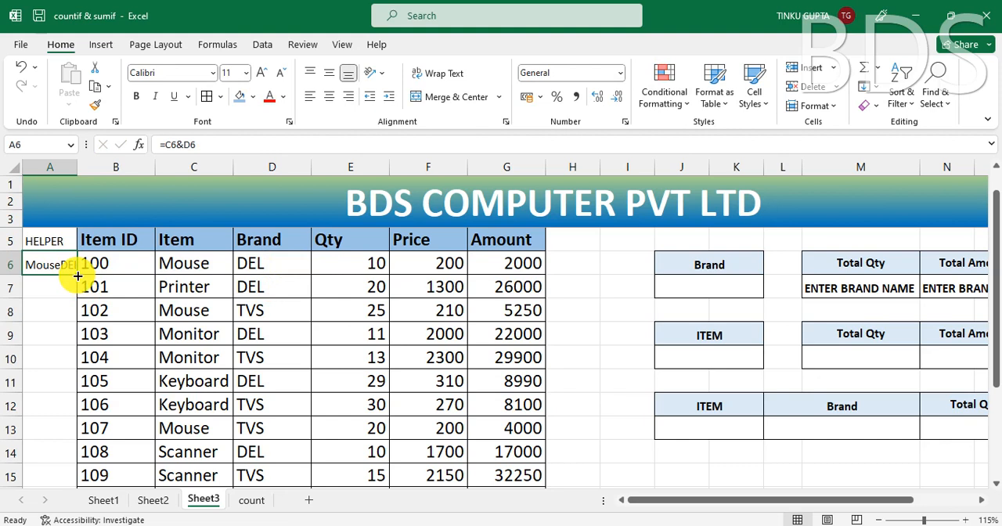
double_click(78, 276)
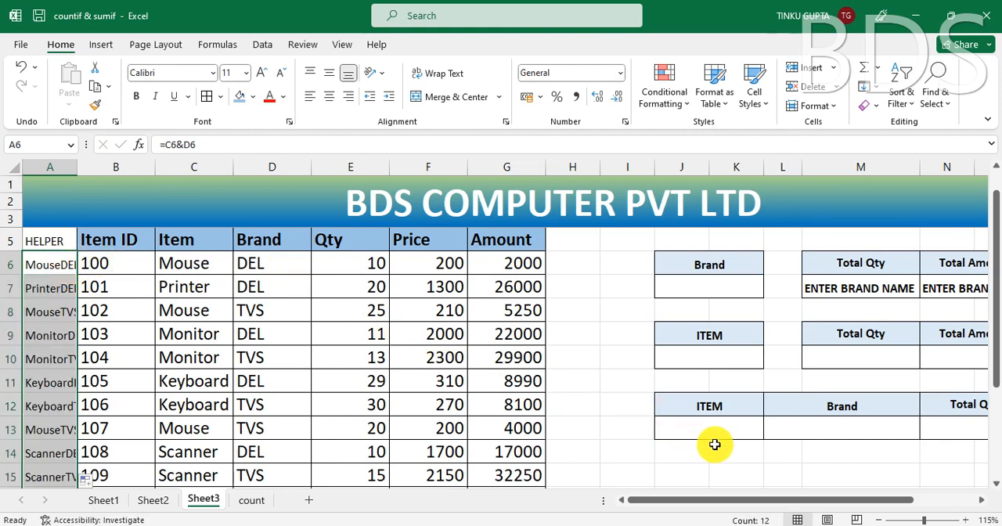
Step: Start a SUMIF formula in the combined Item and Brand table's Total Qty cell N13
click(962, 429)
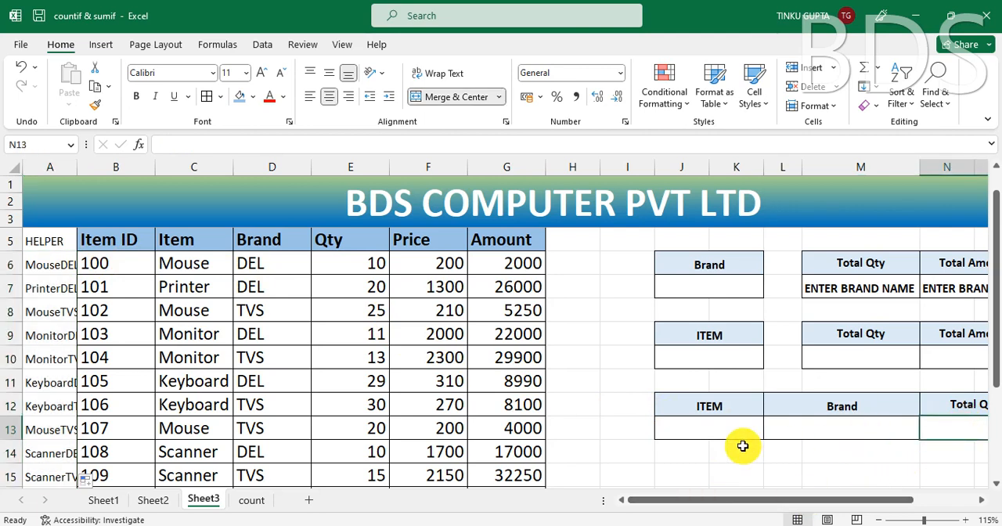
text(=)
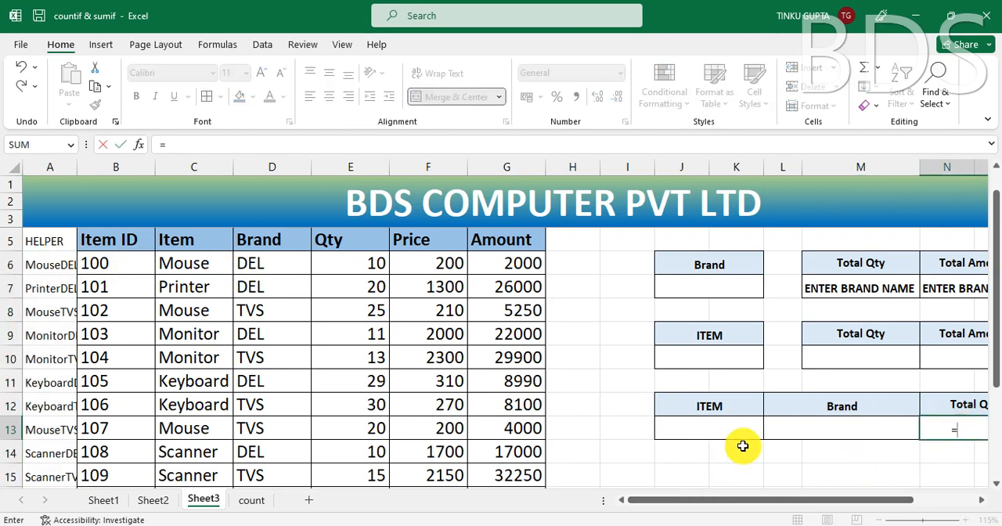
text(SUMIF)
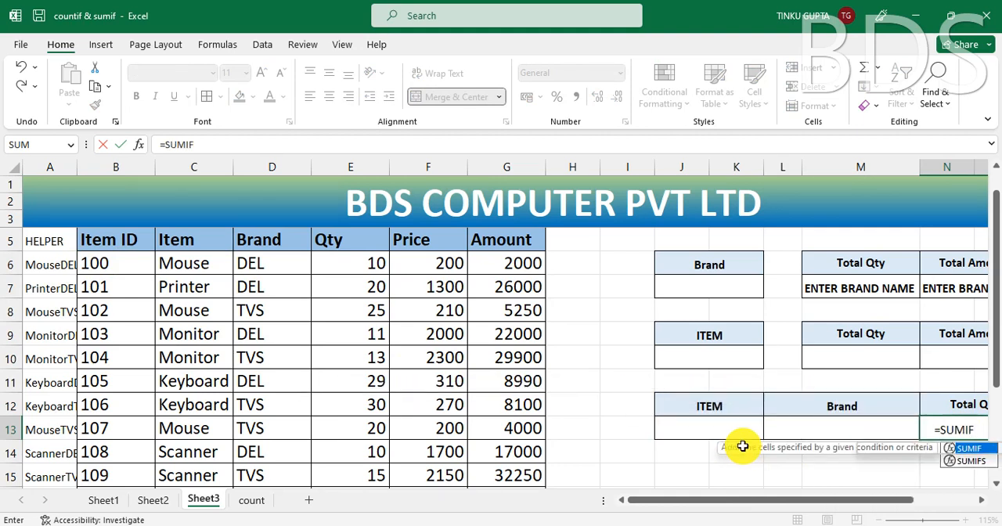
text(()
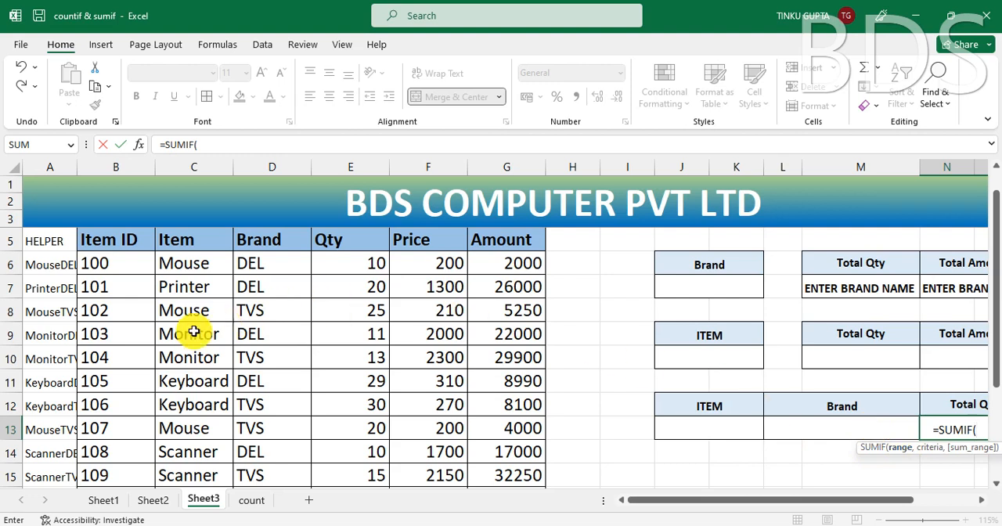
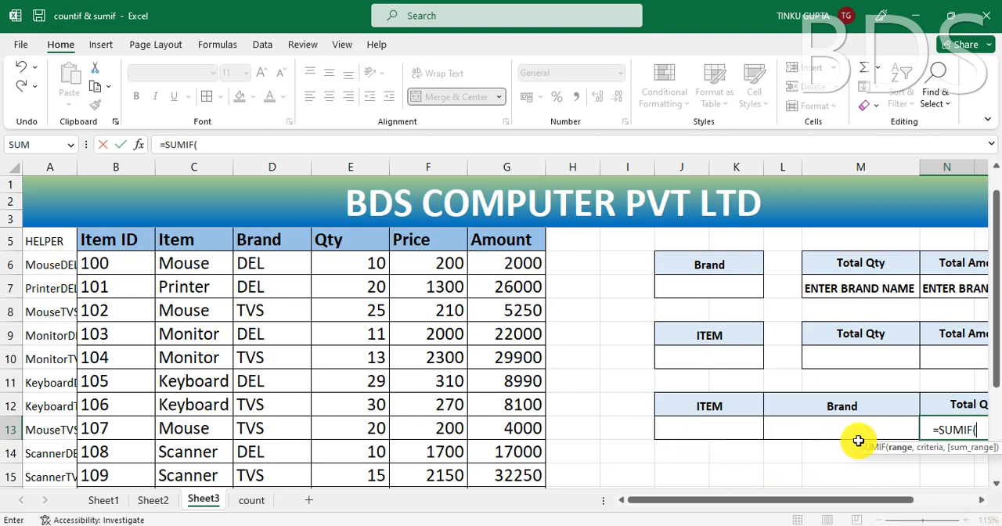
Step: In N13's SUMIF formula, use helper cells A6:A17 as the range and the joined item and brand J13&L13 as the criteria
click(58, 267)
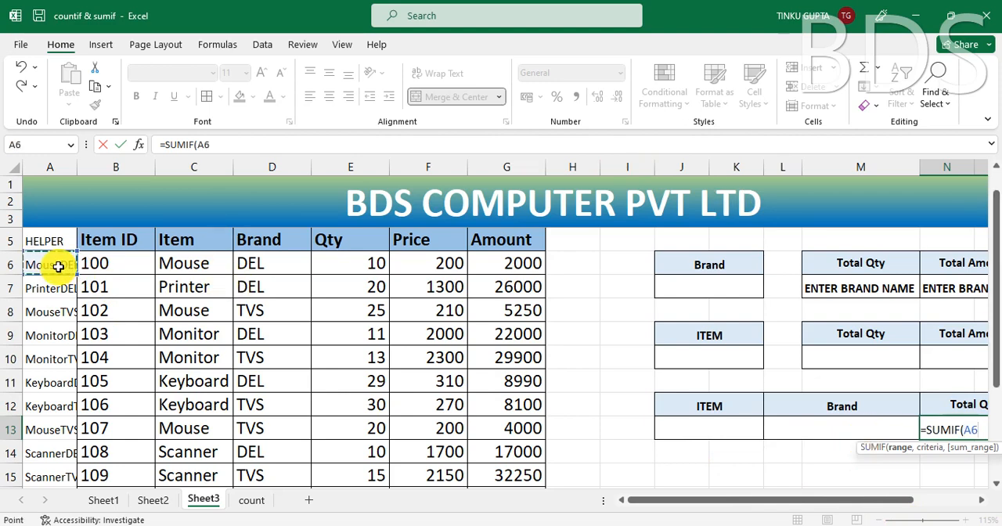
key(ctrl+shift+Down)
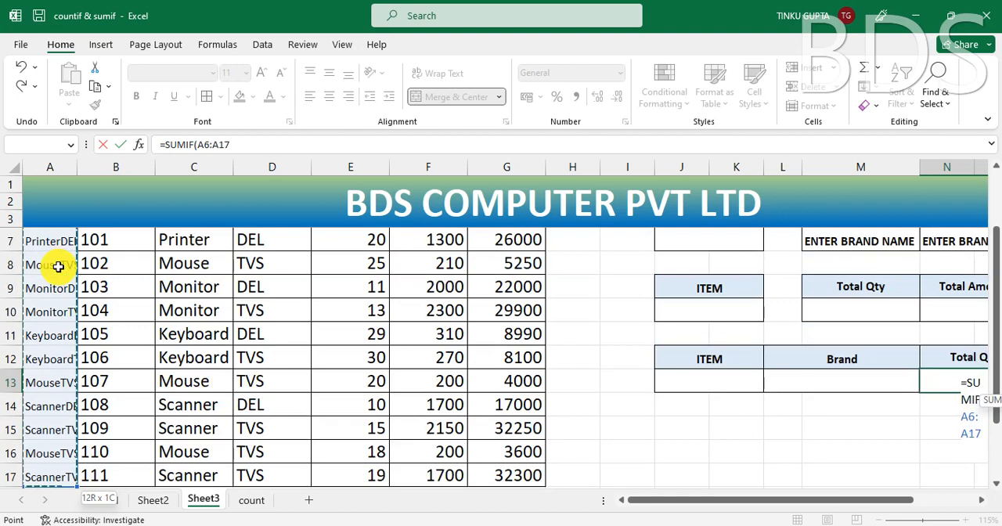
text(,)
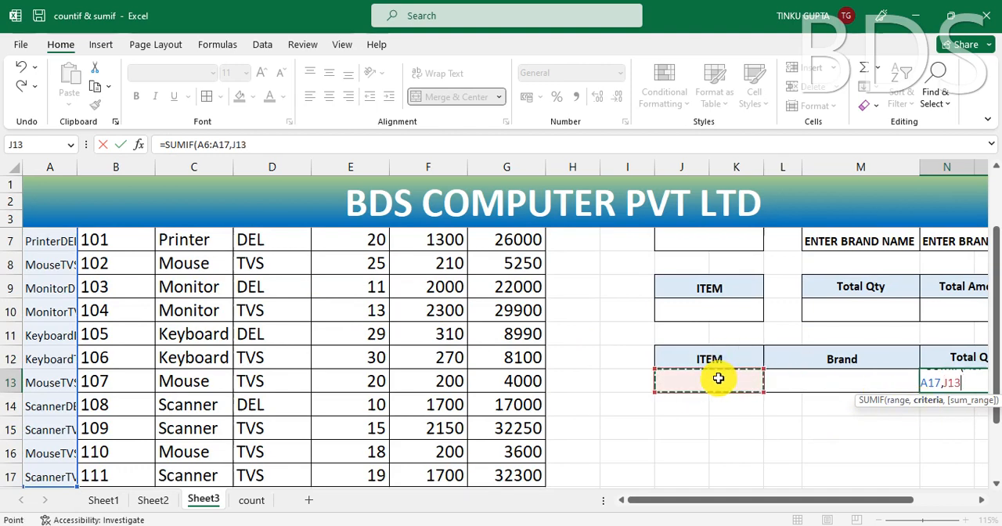
text(&)
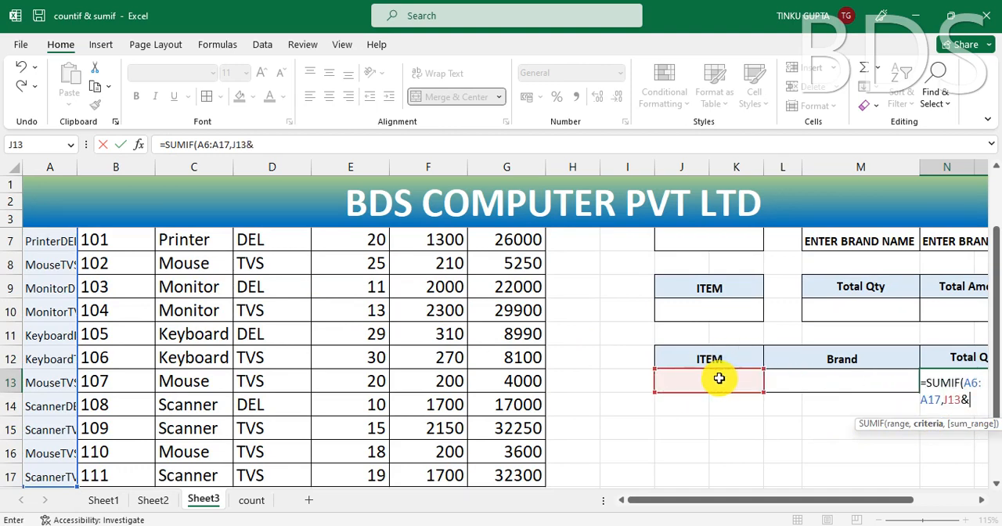
click(850, 378)
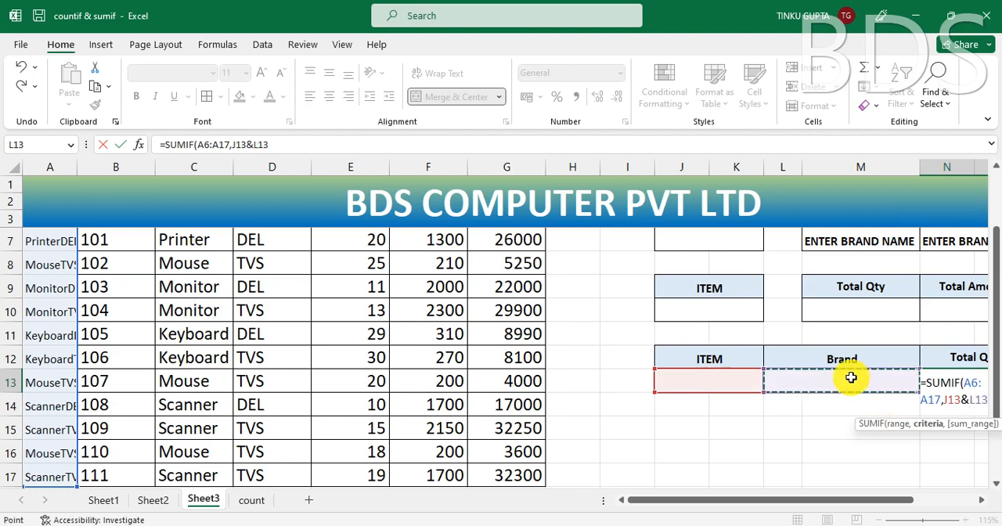
text(,)
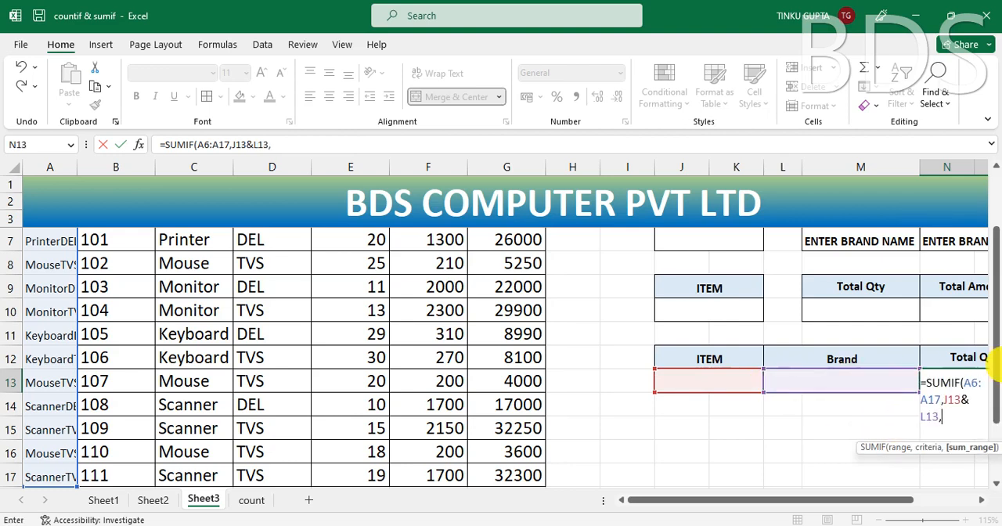
Step: Finish N13's SUMIF formula with the Qty cells E6:E17 as the sum range, and review the completed formula
drag(995, 342, 993, 282)
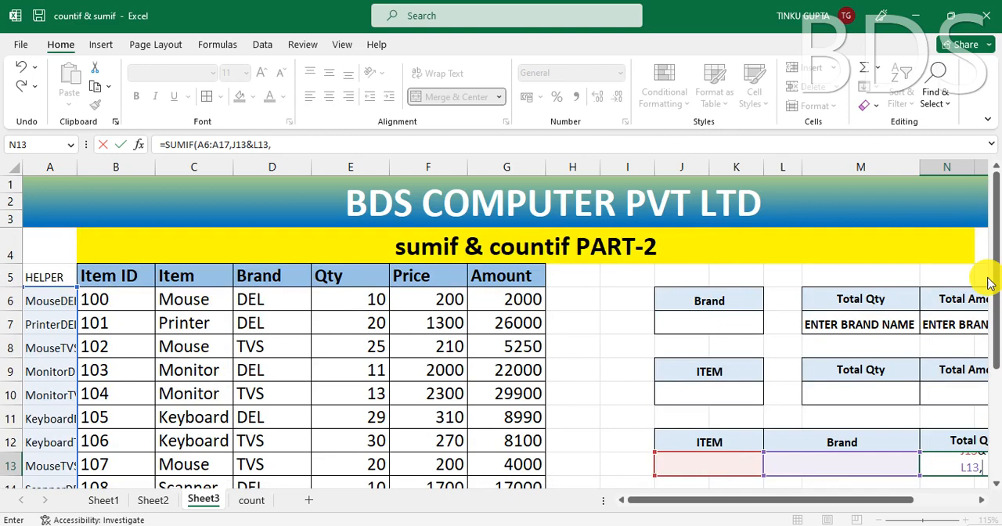
click(371, 301)
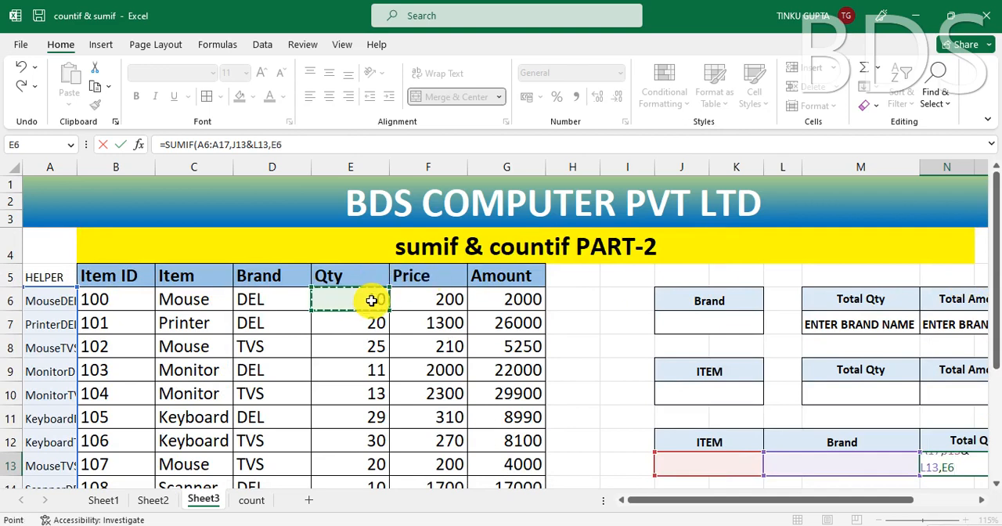
key(ctrl+shift+Down)
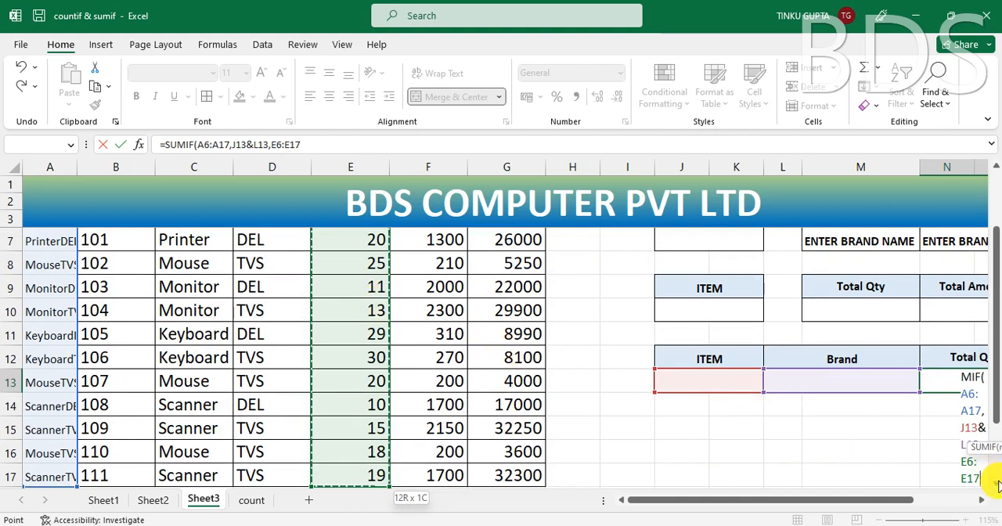
text())
key(Return)
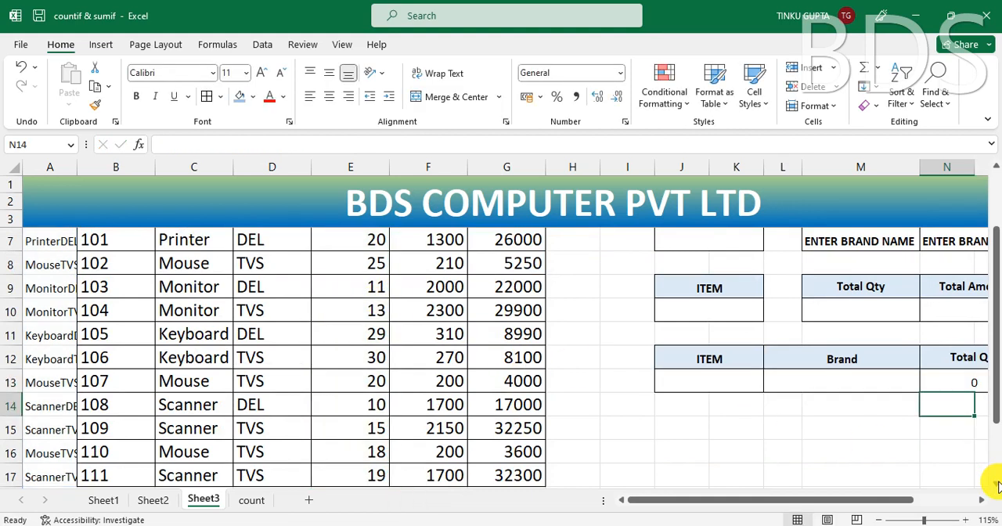
drag(647, 502, 738, 503)
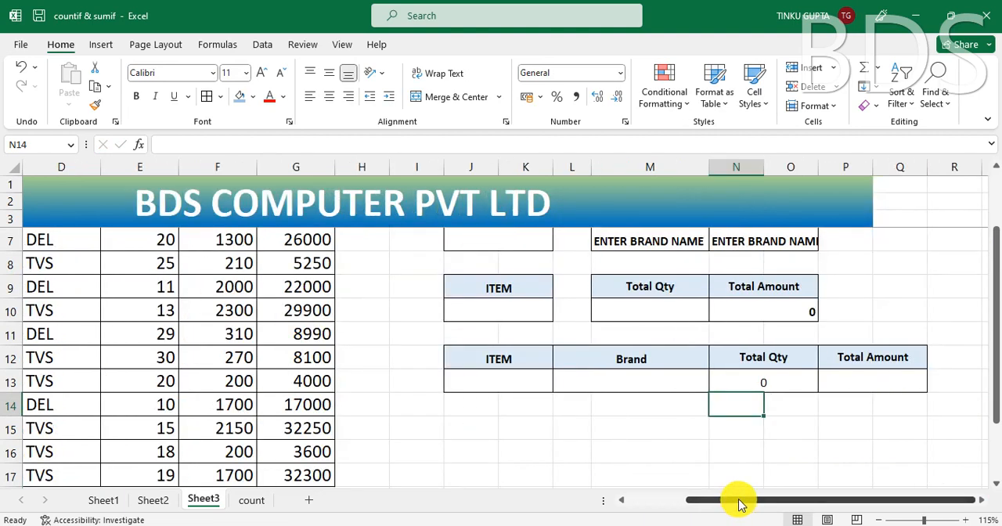
click(767, 382)
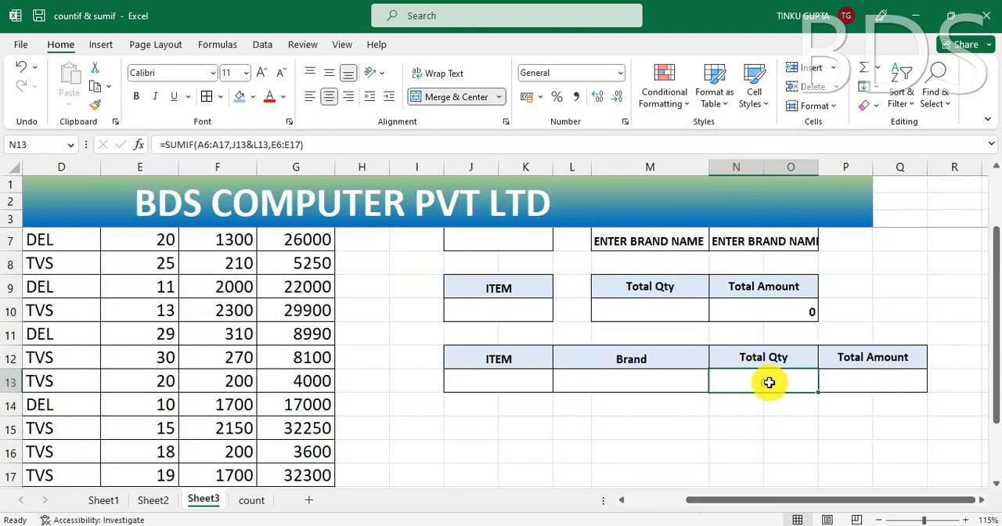
double_click(769, 382)
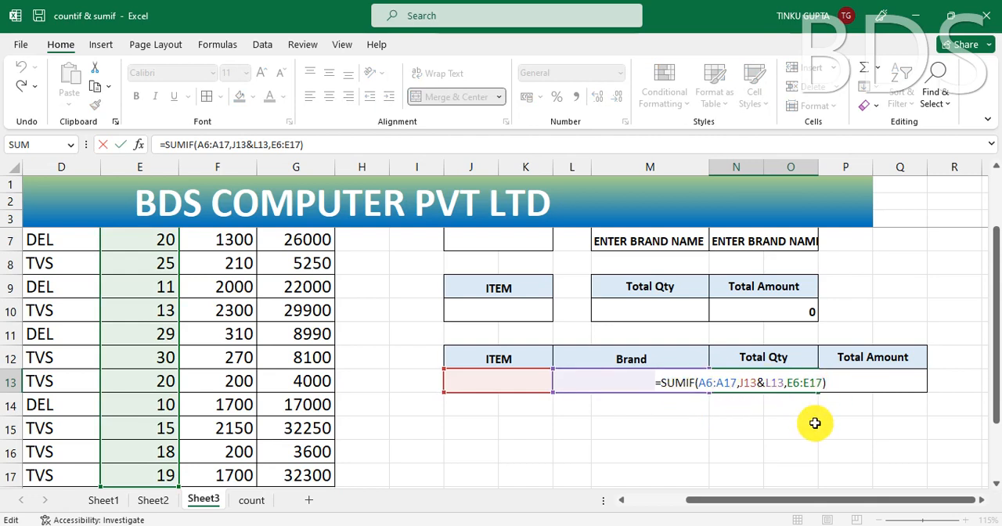
key(Escape)
Step: Enter MOUSE as the item and DEL as the brand in the combined table, and check its Total Qty
click(519, 380)
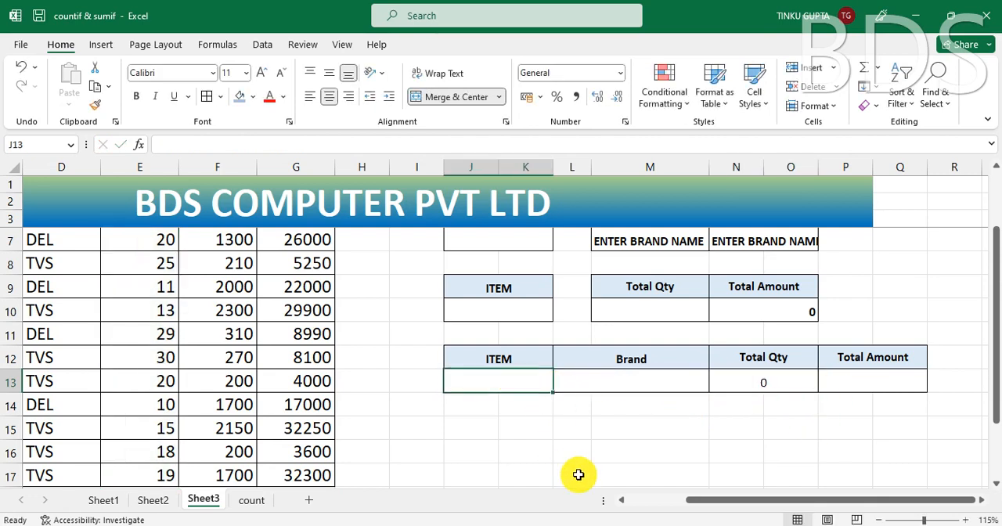
text(MOUSE)
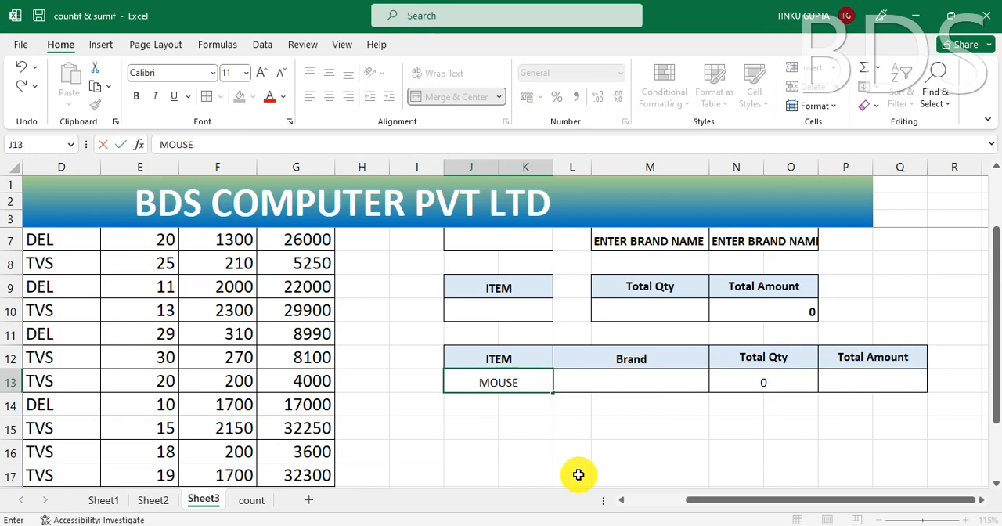
key(Tab)
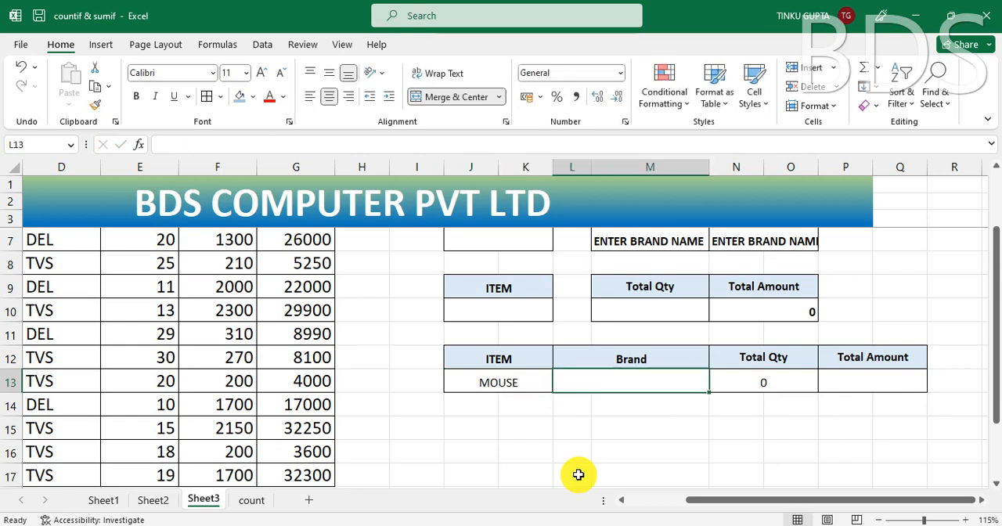
text(D)
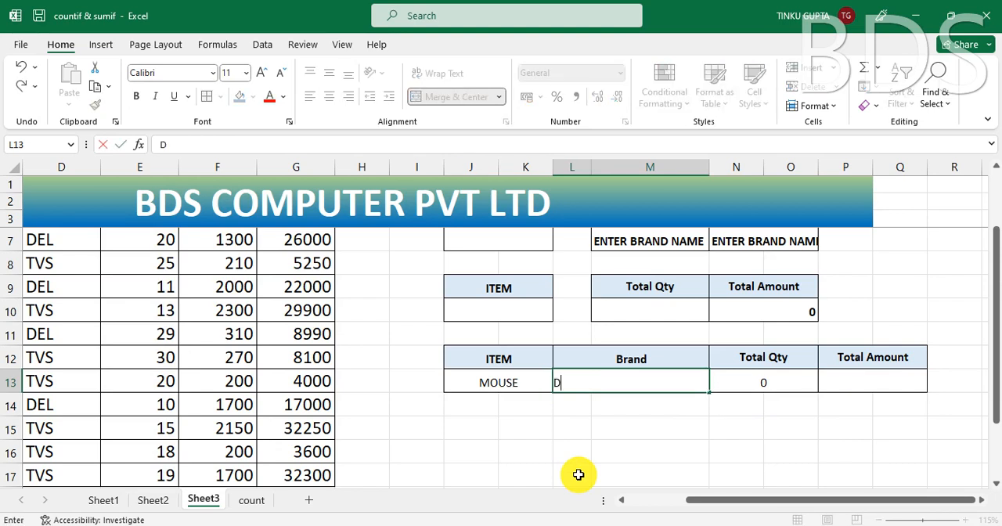
text(EL)
key(Return)
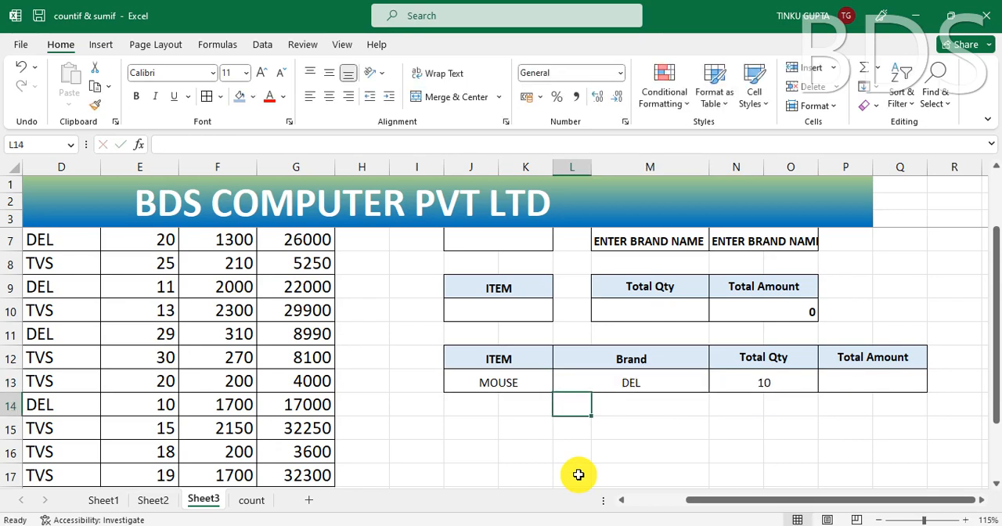
click(507, 383)
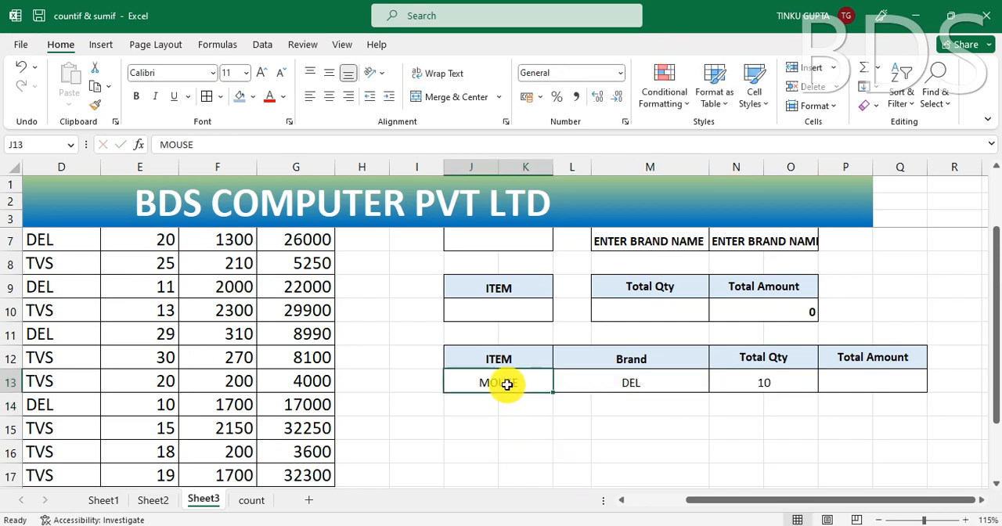
click(642, 384)
click(785, 383)
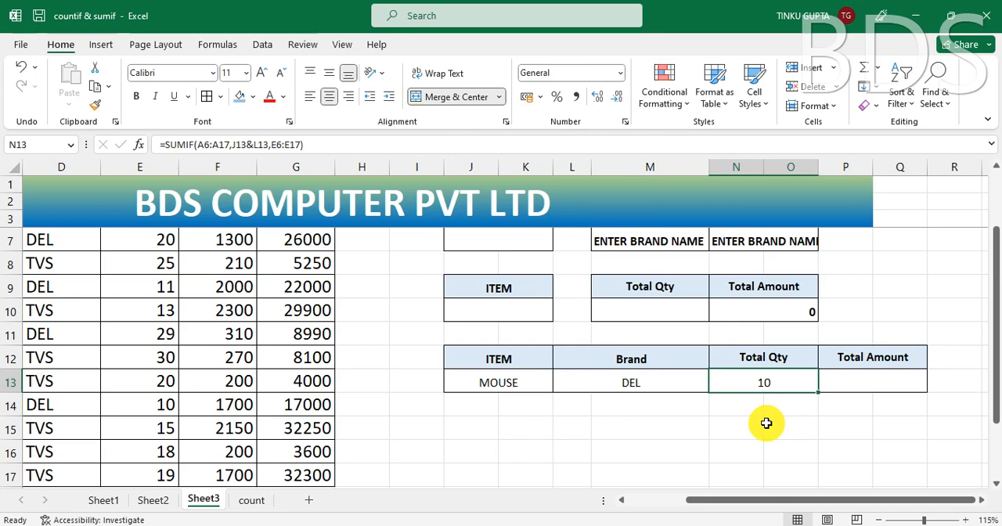
Step: Look over the Mouse rows in the data table, and set the combined table's brand to TVS to test Total Qty
drag(707, 499, 601, 495)
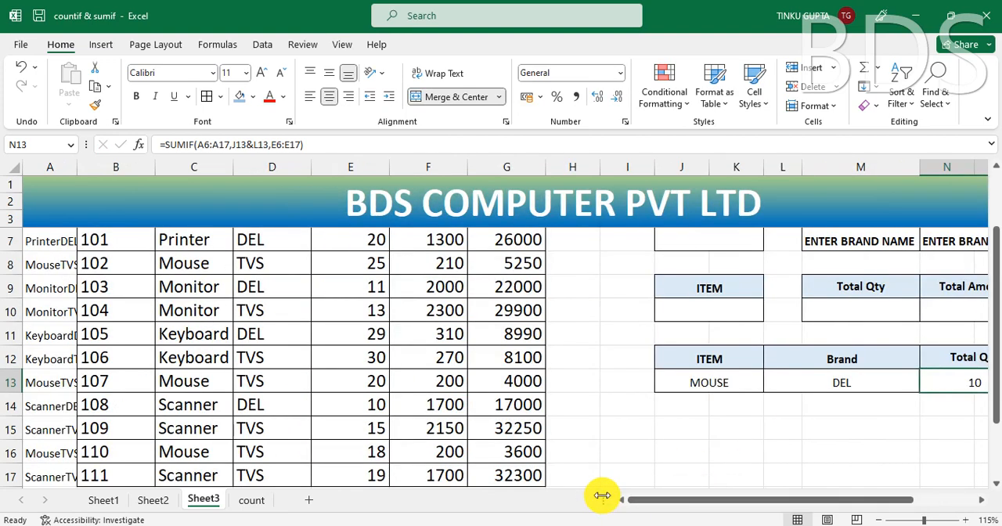
click(273, 456)
click(192, 384)
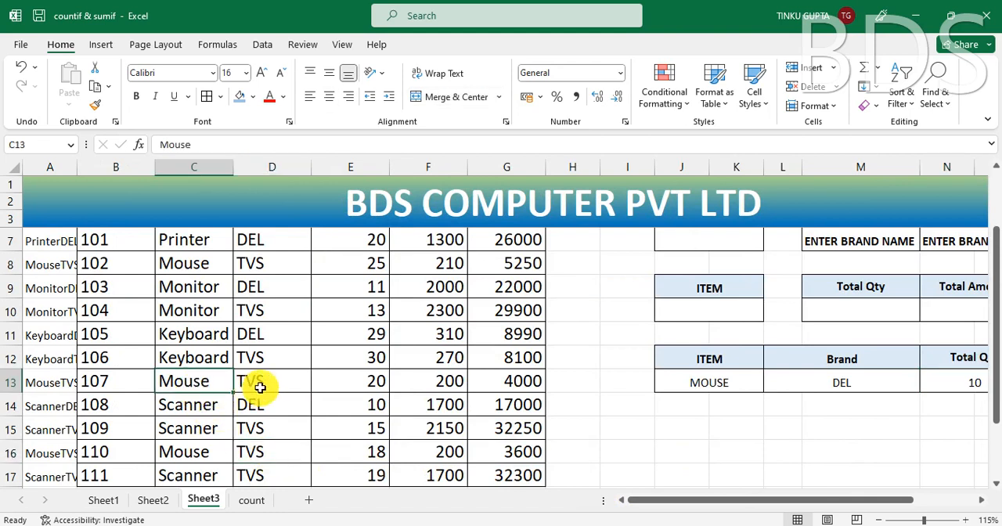
click(262, 384)
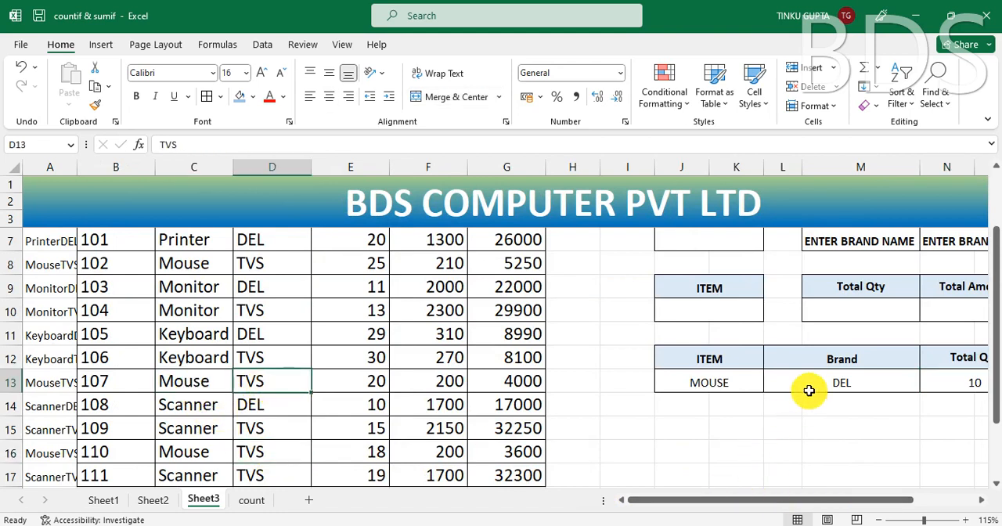
click(839, 382)
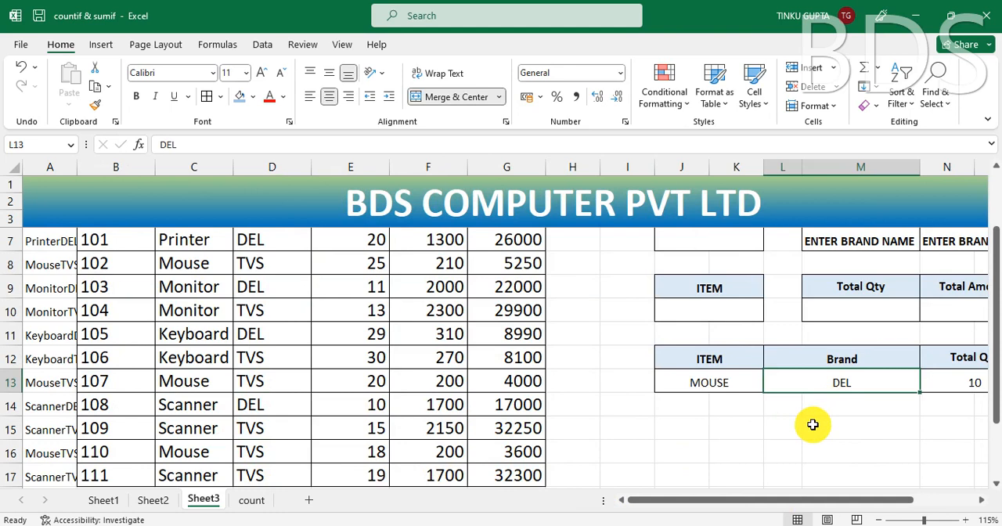
text(TVS)
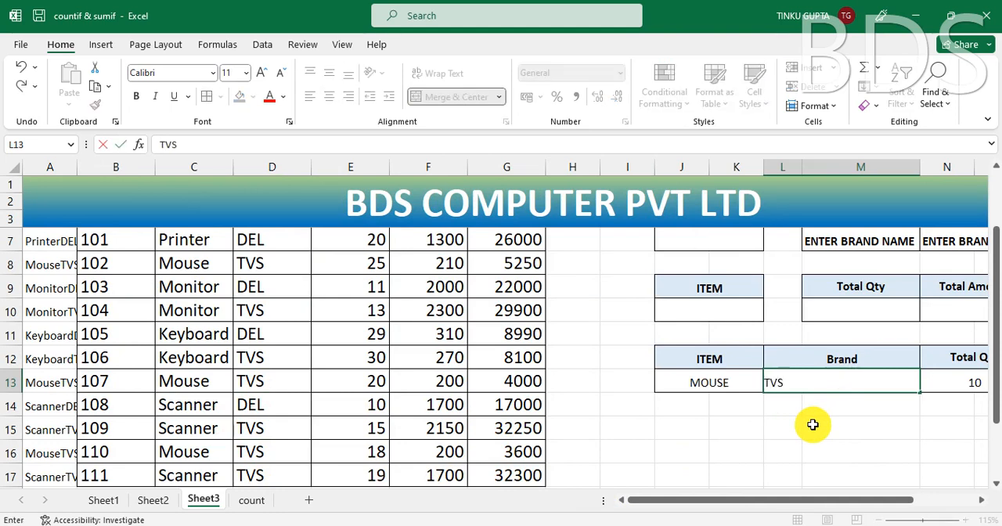
key(Return)
click(972, 378)
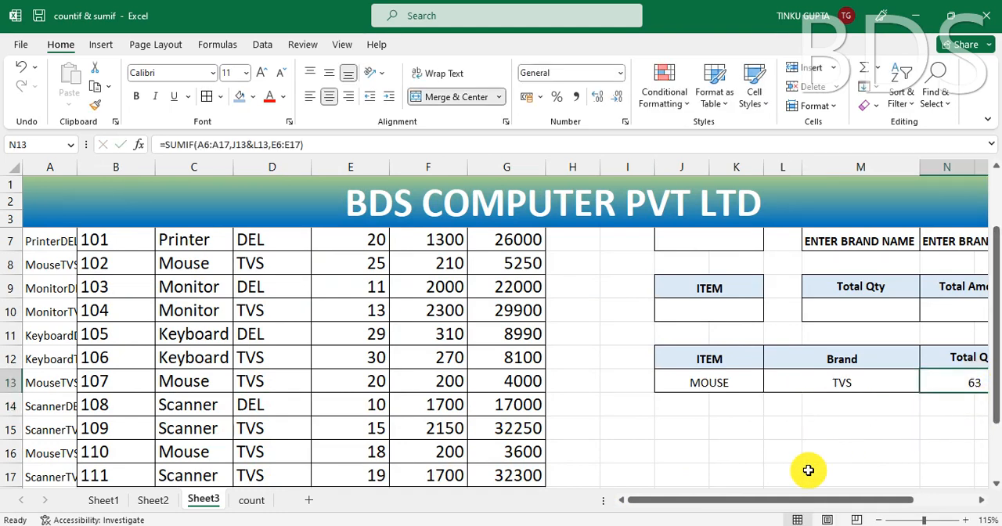
drag(757, 499, 794, 497)
scroll(819, 455, right, 1)
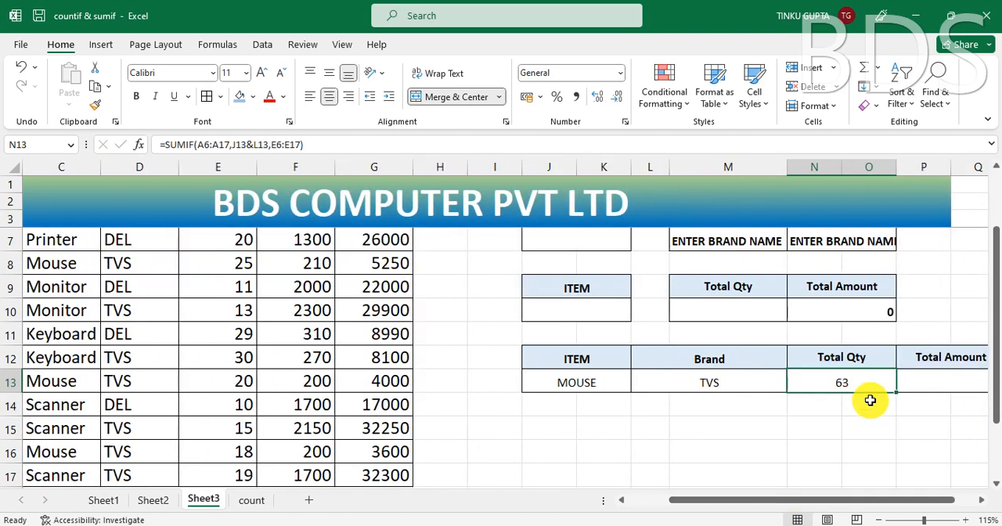
Step: Clear the test item and brand from the combined table's ITEM and Brand cells
click(861, 401)
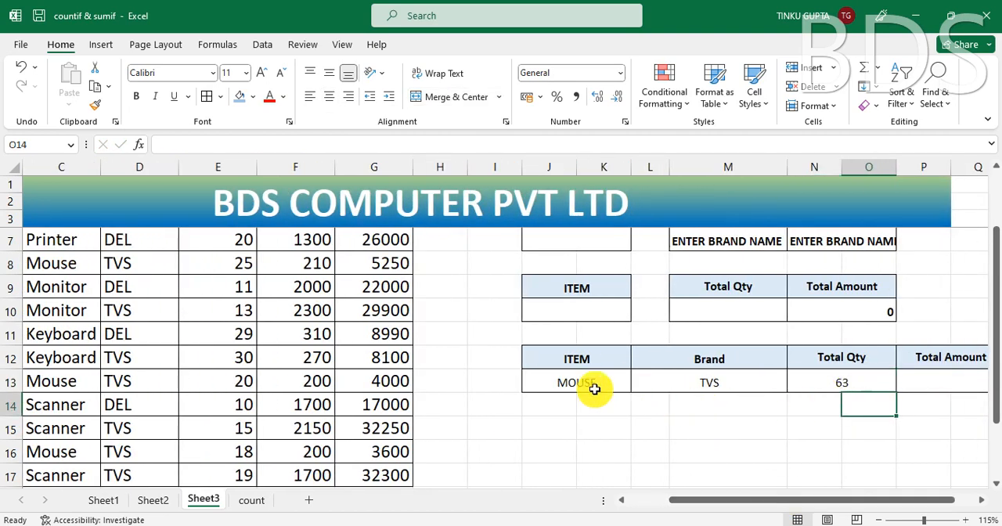
drag(592, 383, 697, 387)
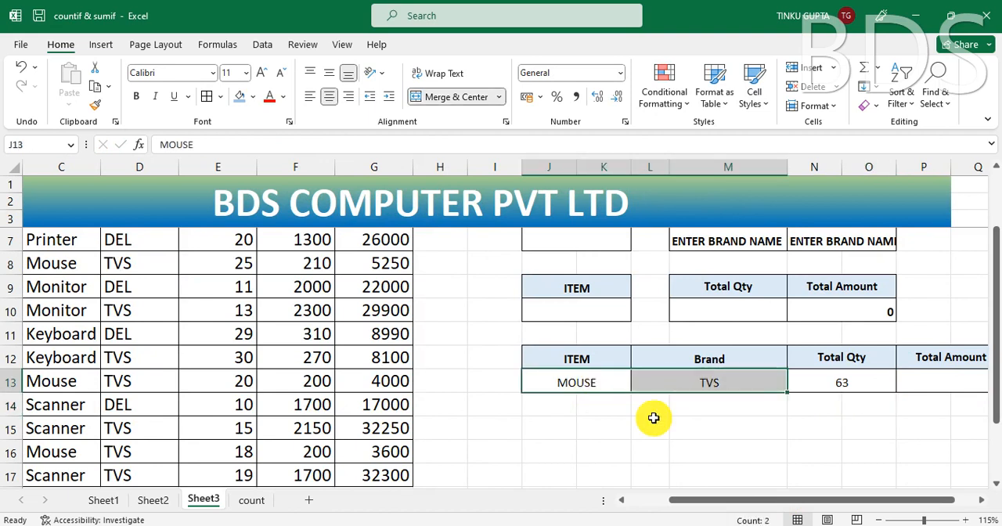
key(Delete)
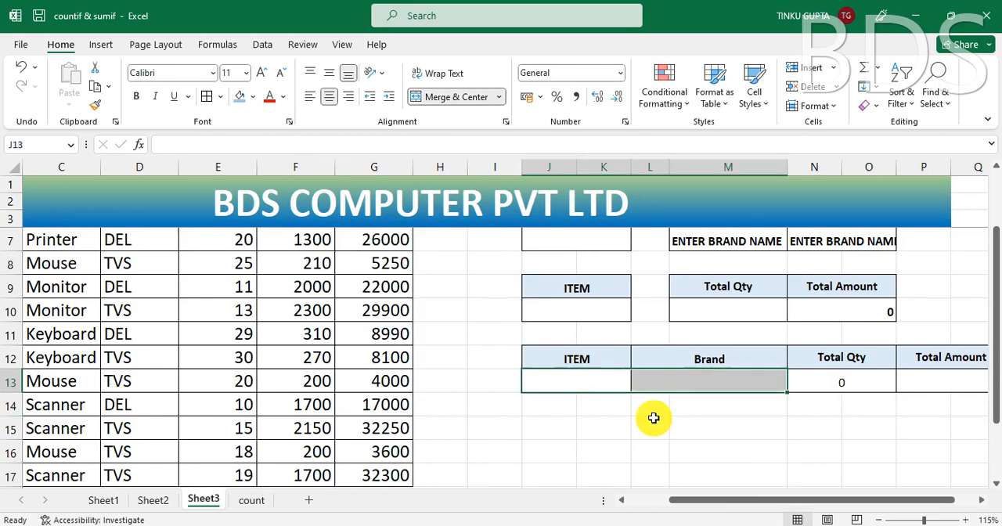
Step: Examine the combined table's Total Qty formula together with the empty ITEM and Brand cells it depends on
click(852, 381)
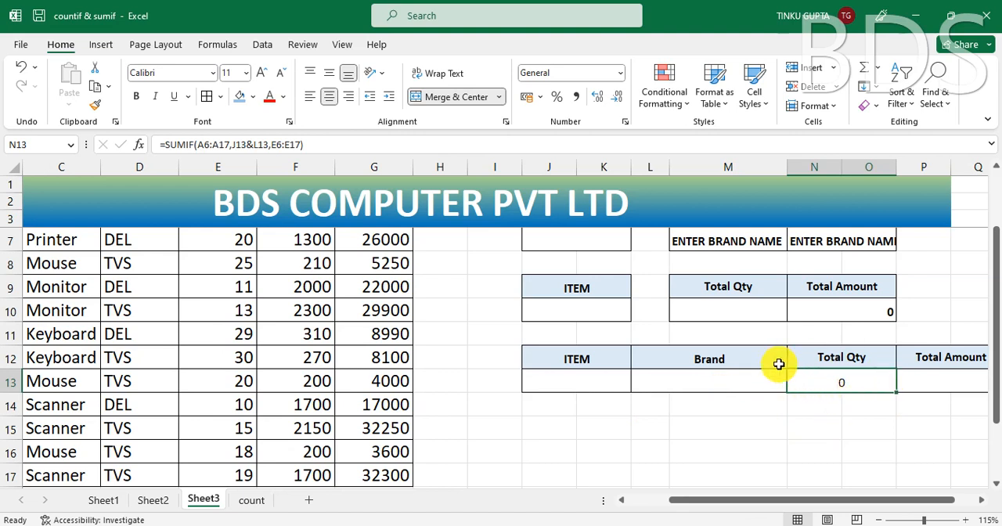
click(586, 381)
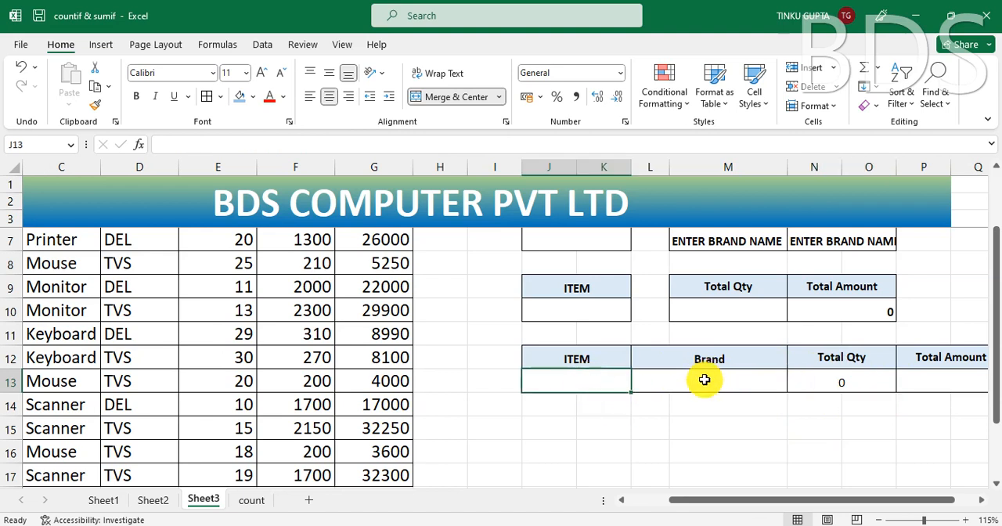
click(707, 382)
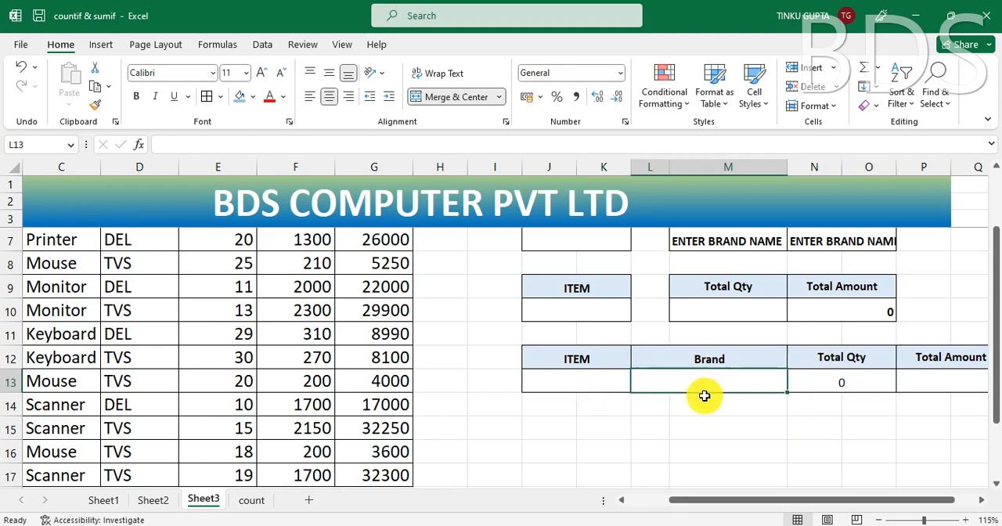
click(860, 383)
click(599, 379)
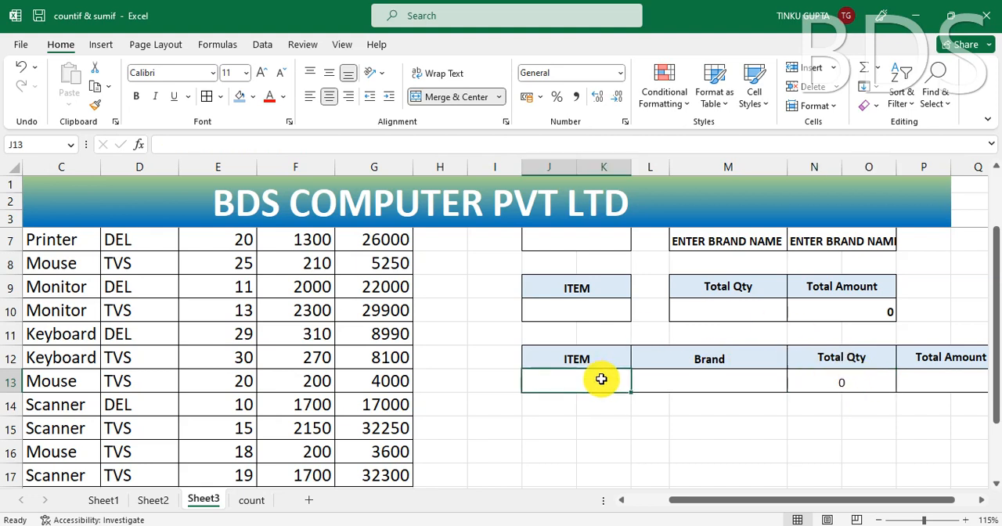
click(709, 380)
click(841, 385)
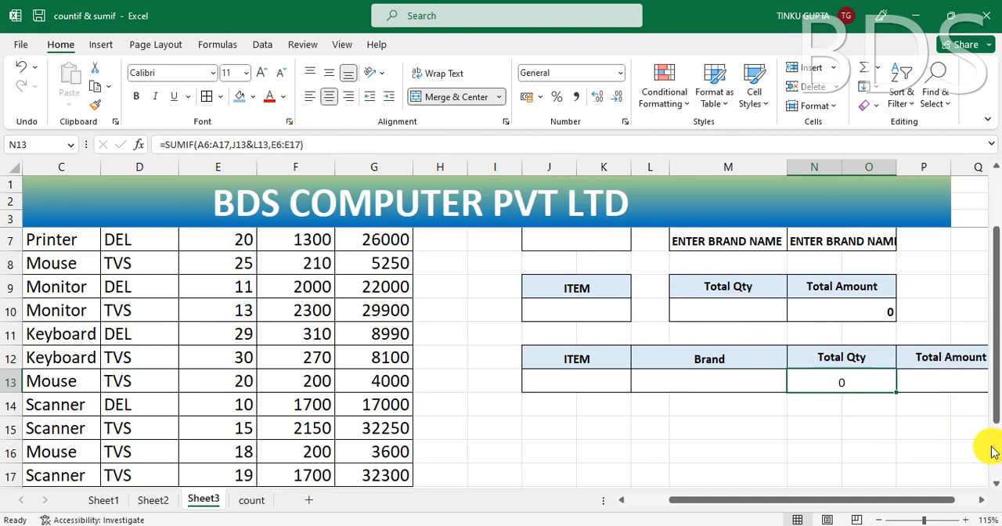
Step: Insert IF(OR( in front of the SUMIF in the combined table's Total Qty formula in N13
key(Right)
key(Right)
key(Right)
key(Right)
key(Right)
key(Right)
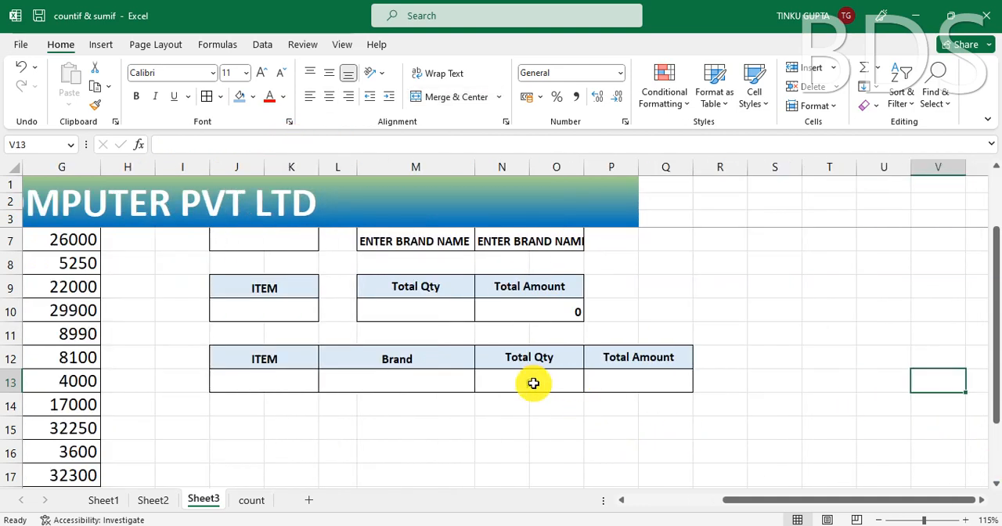
click(533, 383)
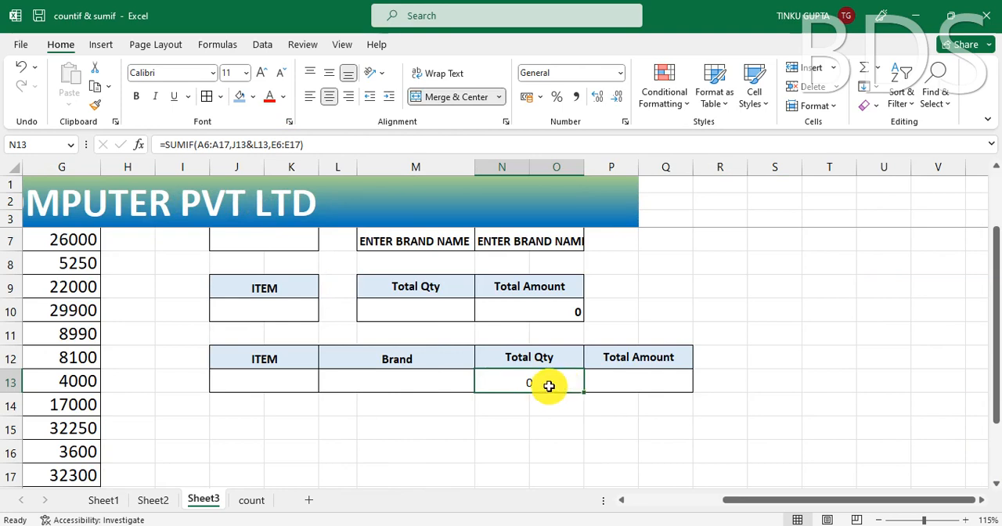
double_click(548, 386)
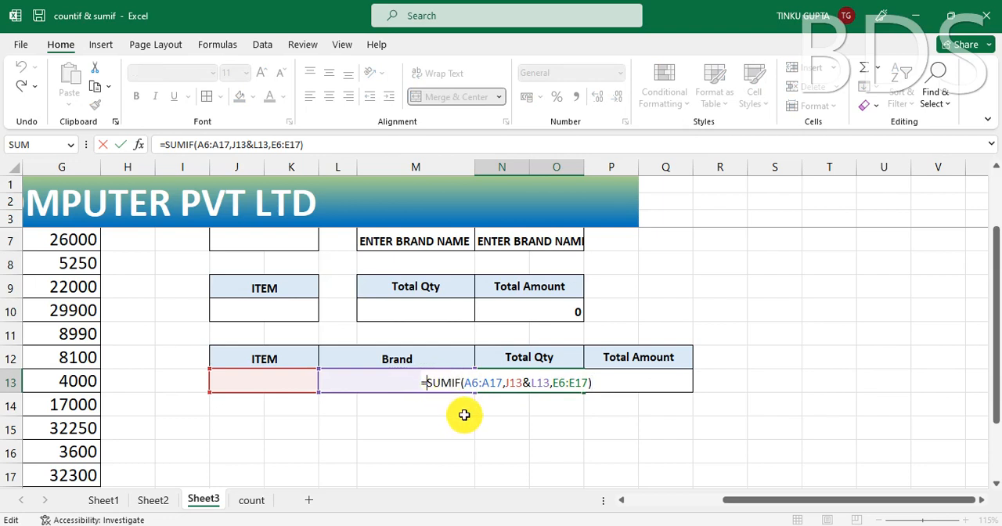
text(IF)
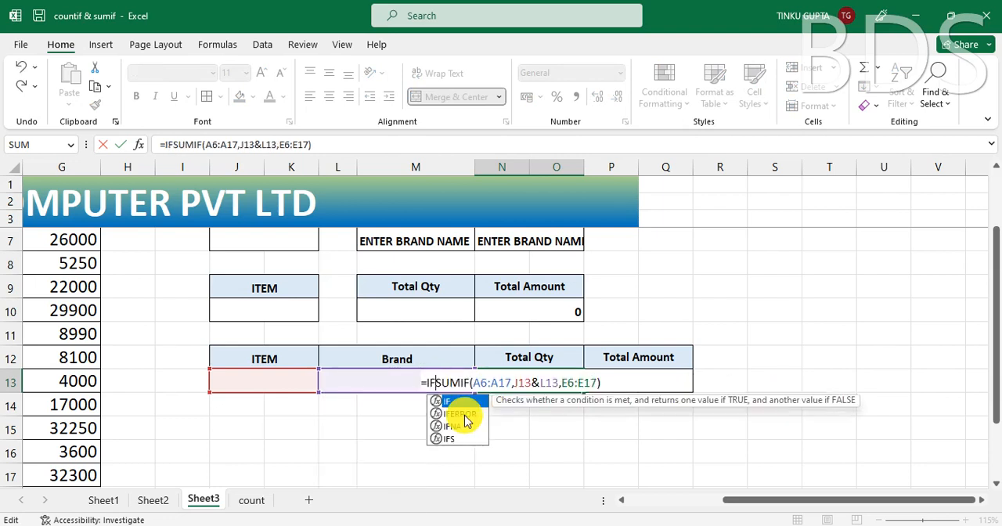
text(()
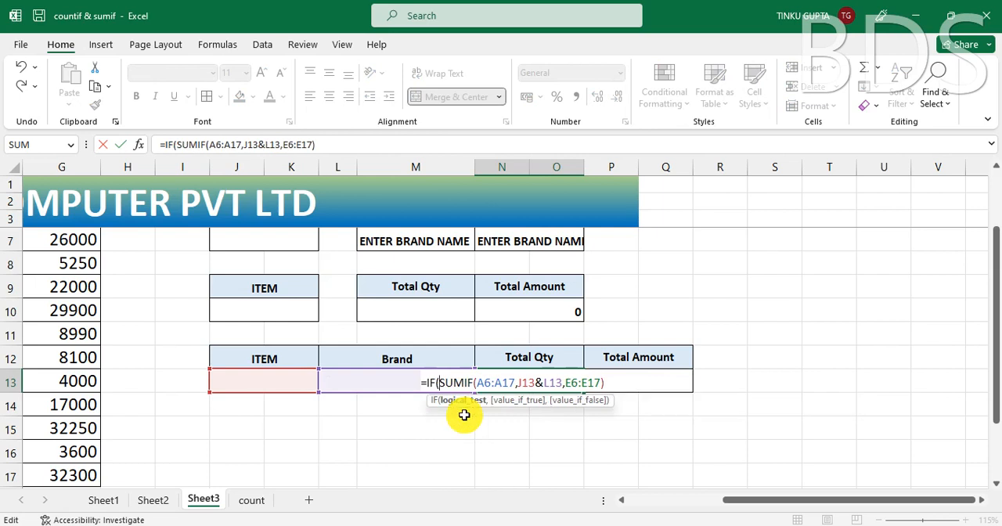
text(OR()
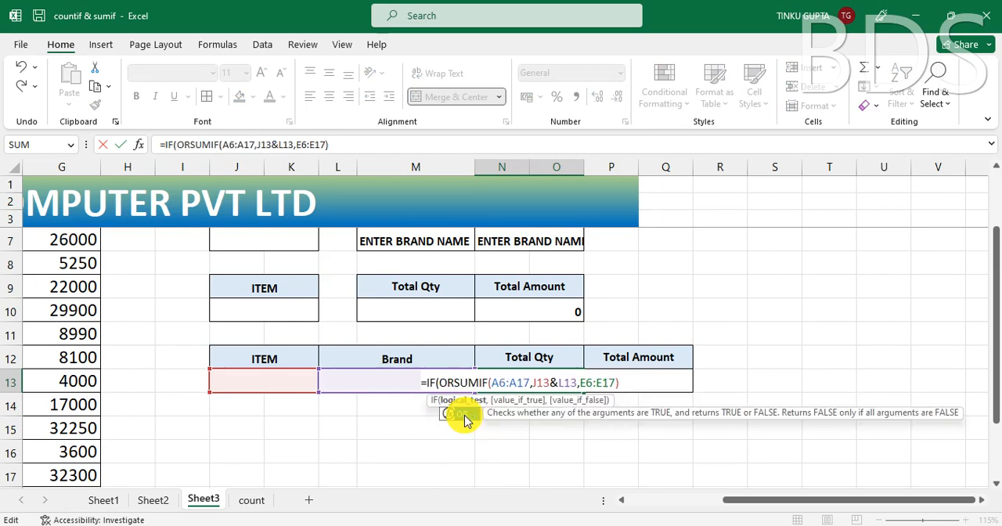
Step: Add the blank tests J13="" and L13="" as the OR conditions in the Total Qty formula, and close the OR
click(274, 380)
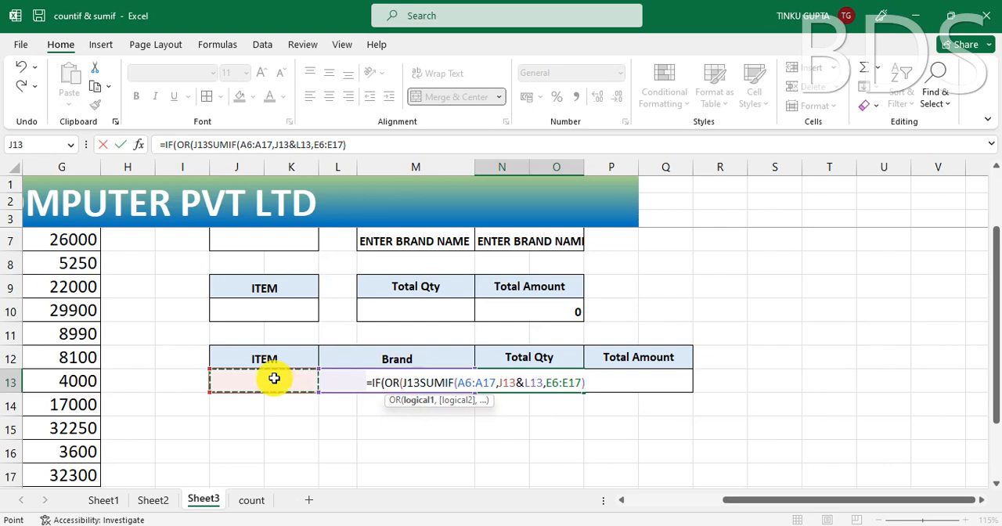
text(=)
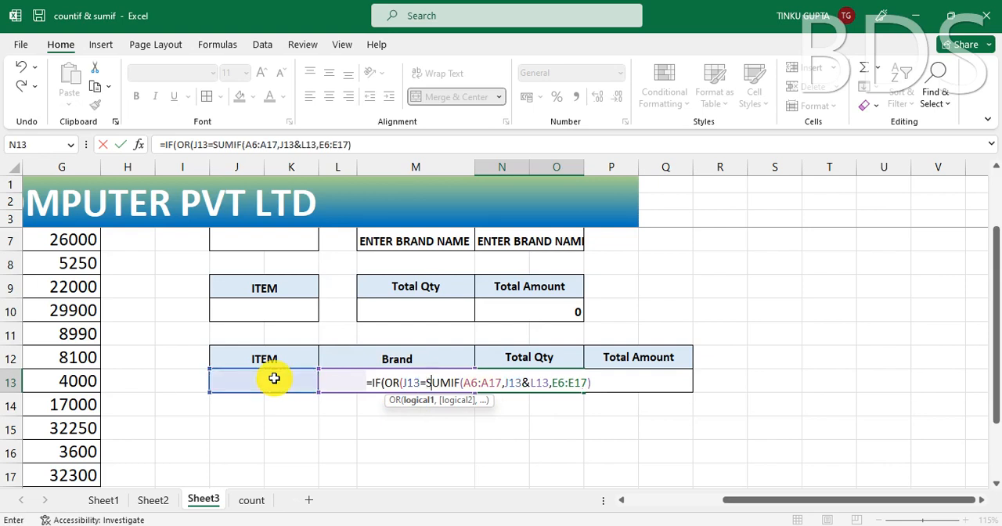
text("",)
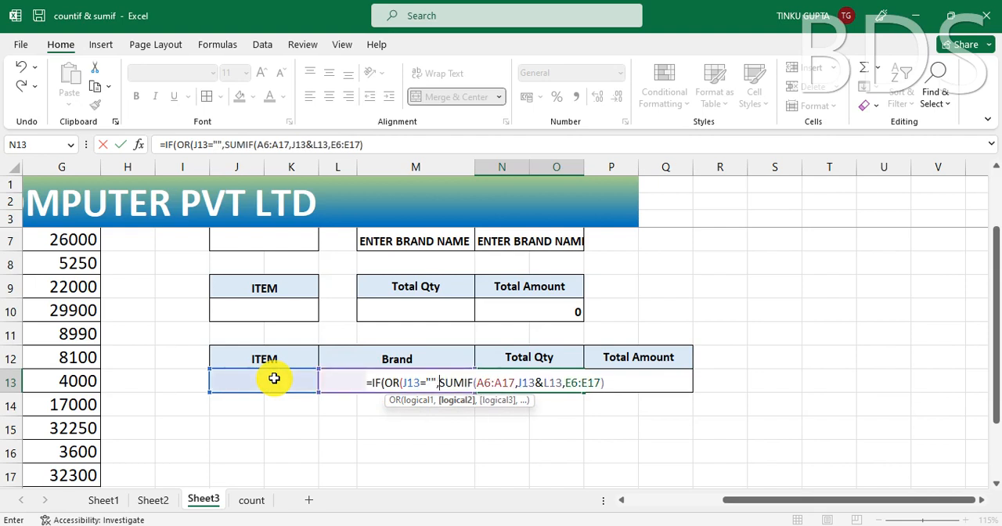
click(334, 382)
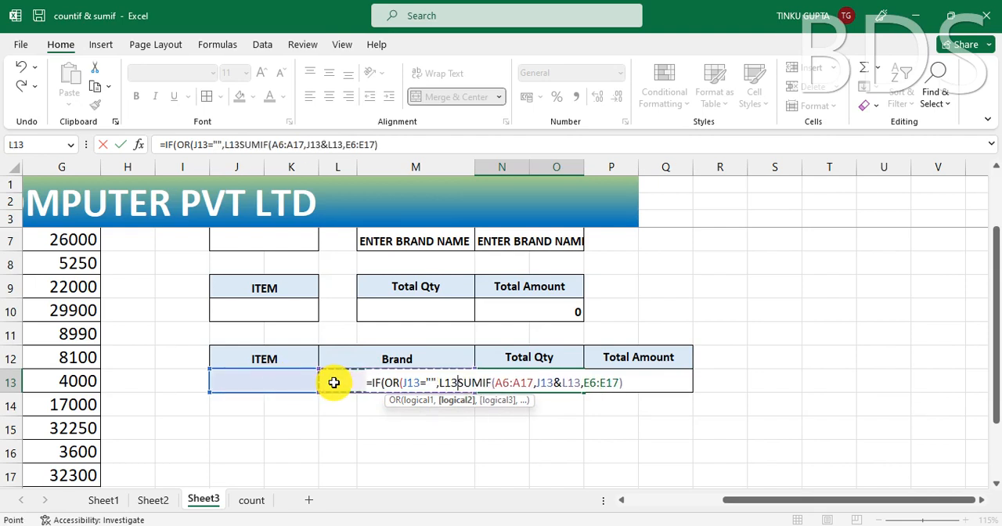
text(=)
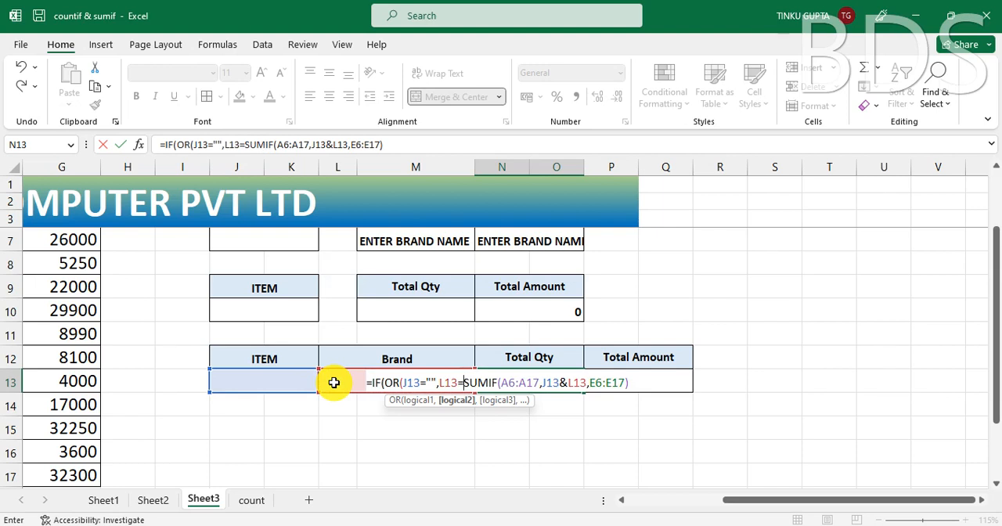
text("")
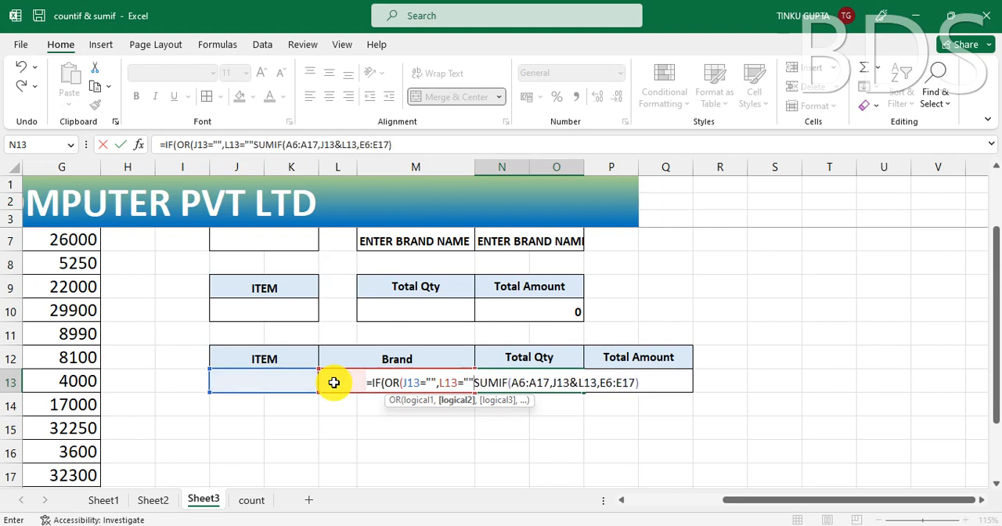
text())
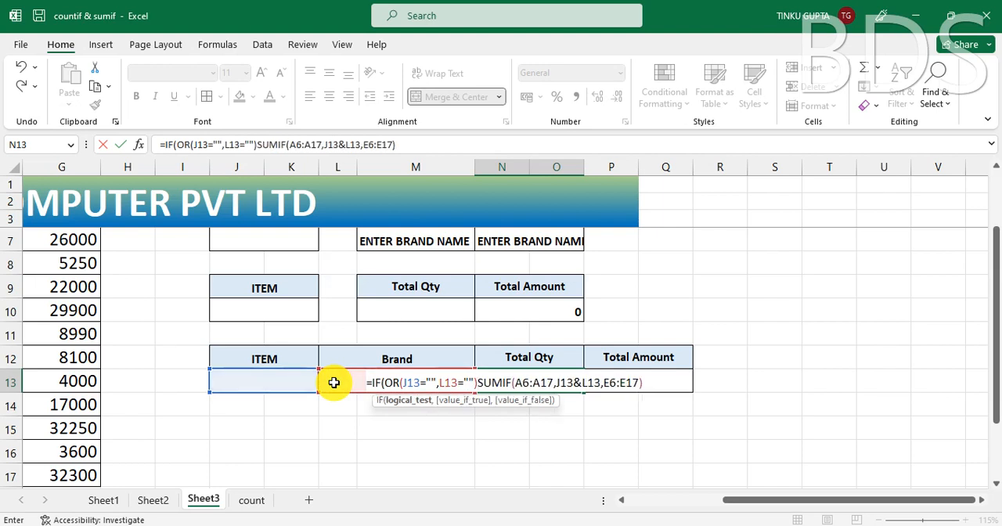
text(,)
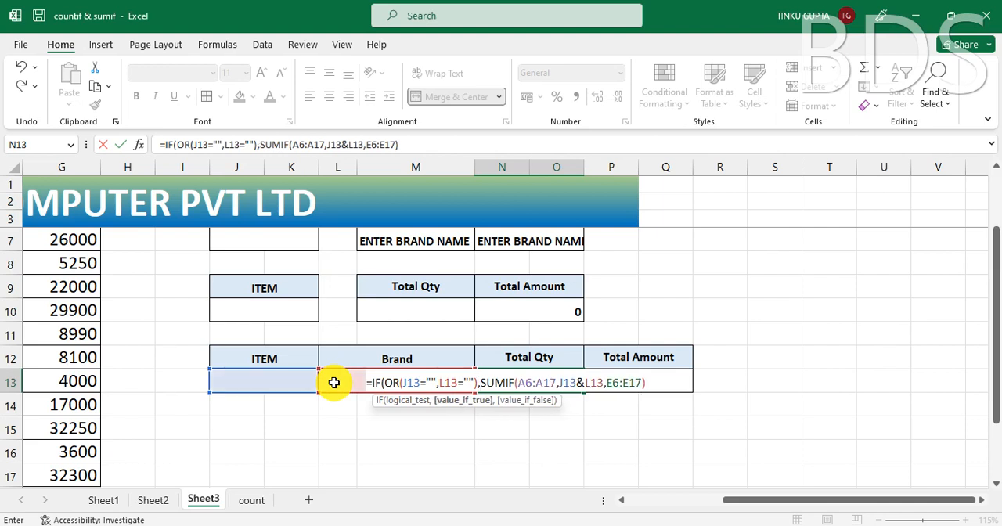
text("")
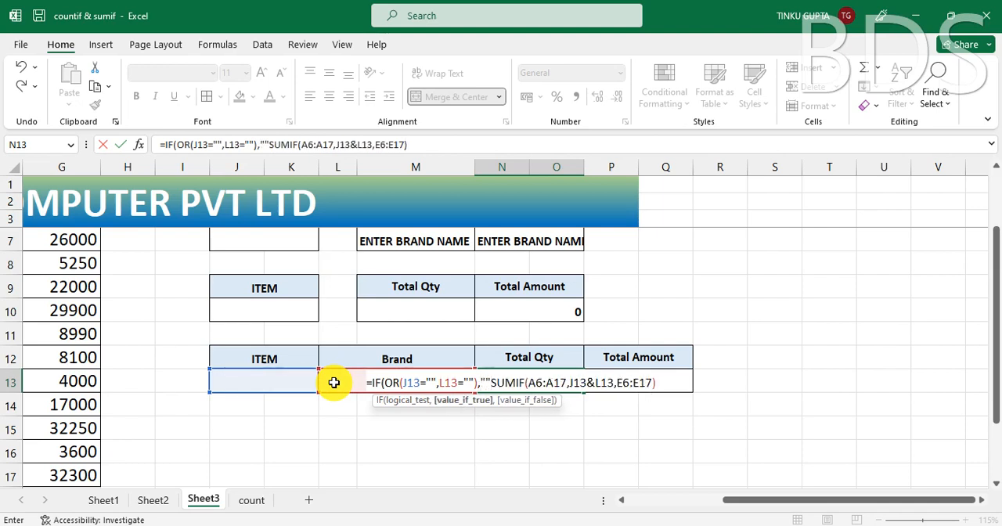
text(,)
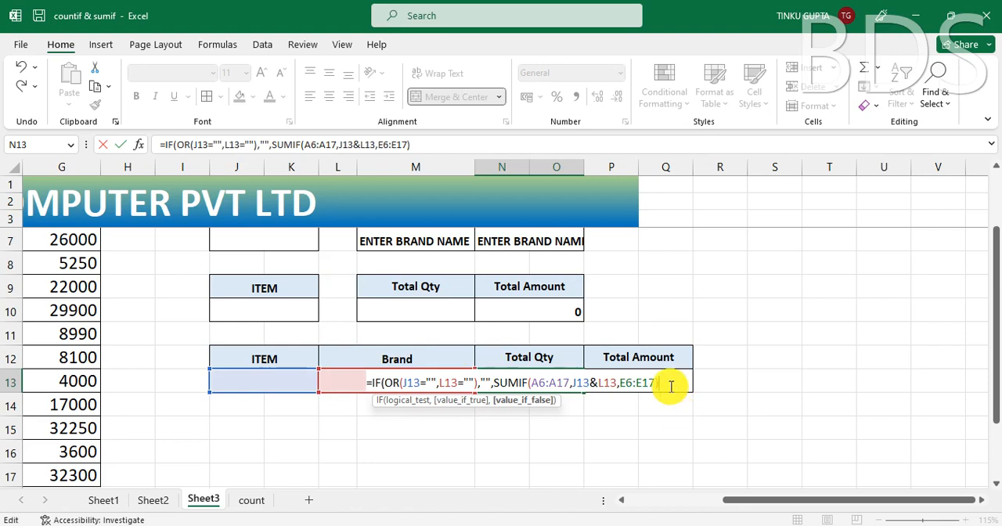
text())
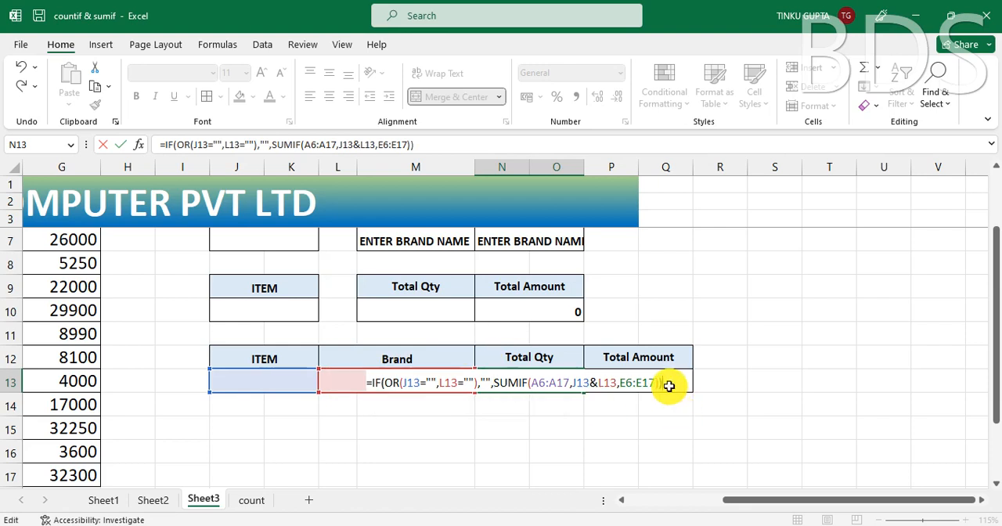
Step: Complete the Total Qty IF formula with "" as the true result and the existing SUMIF as the false result
key(Return)
click(532, 384)
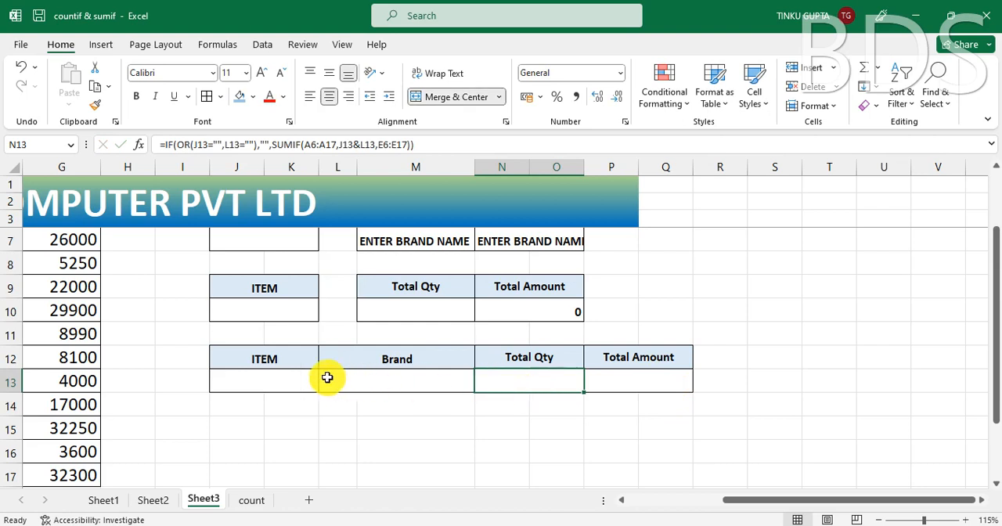
Step: Enter MOSE as the item in the combined table, and check Total Qty with the brand left empty
click(277, 385)
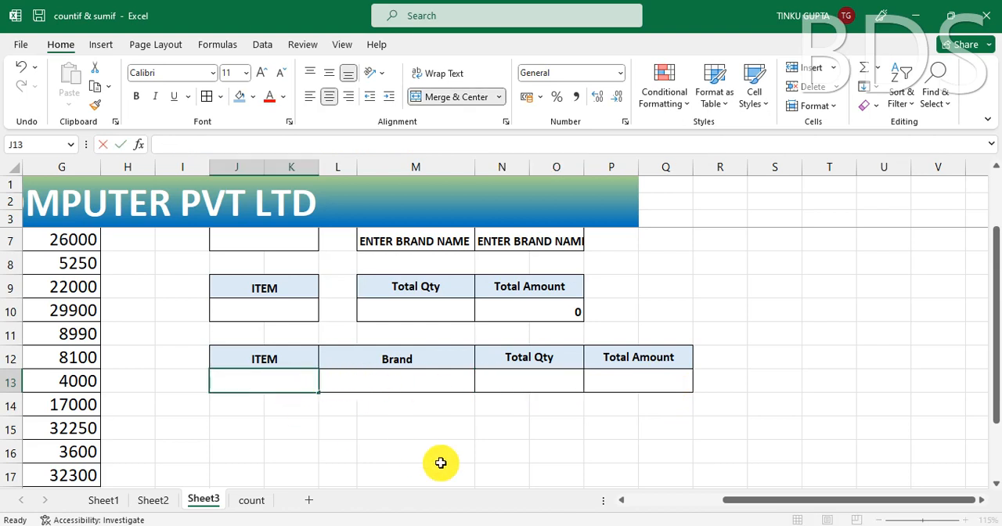
text(MOSE)
key(Return)
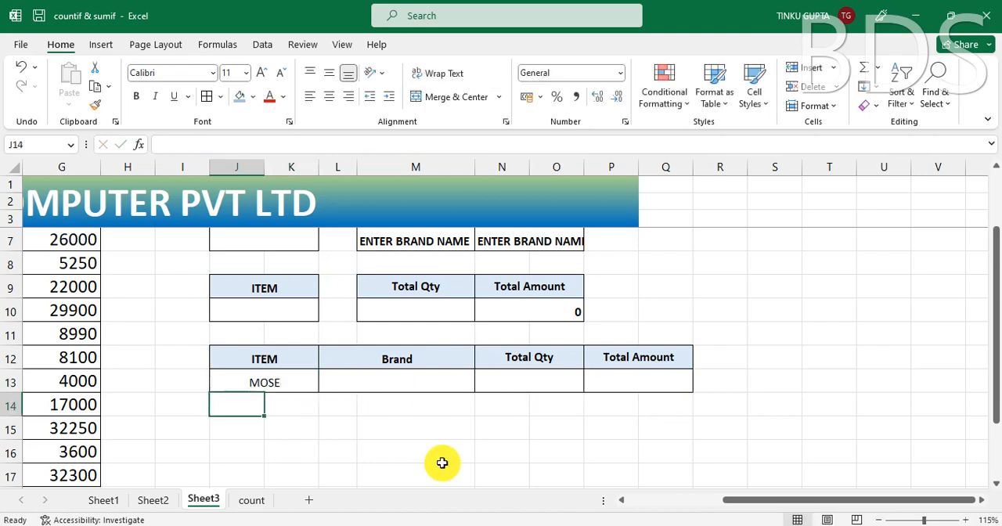
click(543, 386)
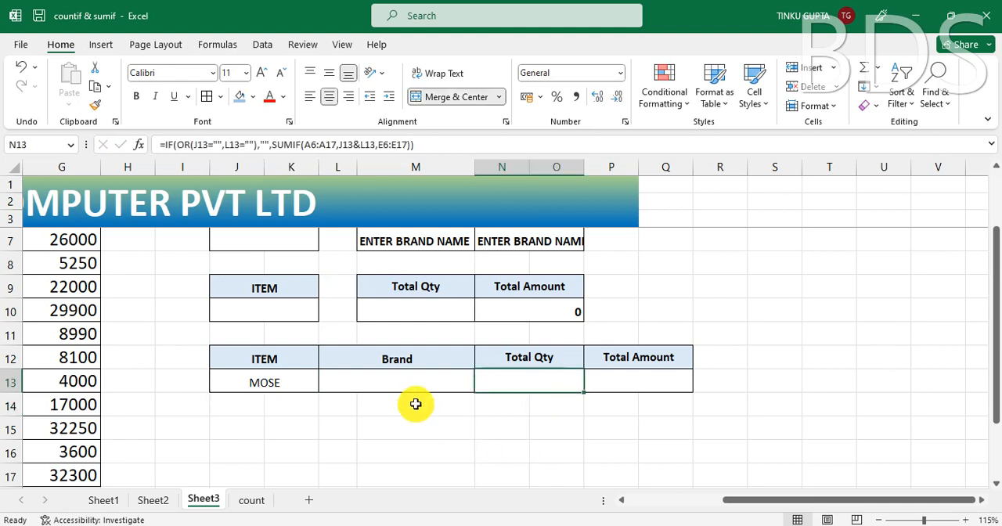
Step: Enter TVS as the brand in the combined table to test Total Qty with both criteria filled
click(408, 380)
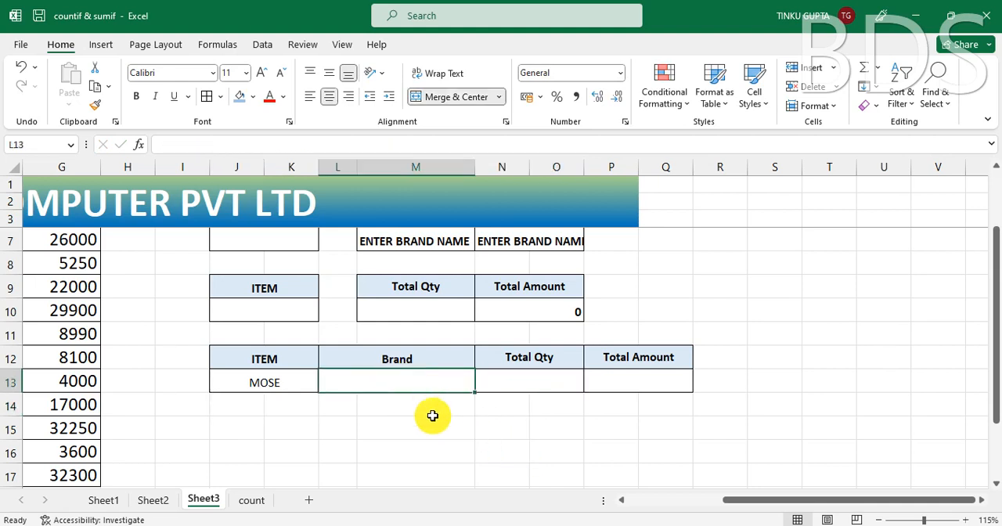
text(TV)
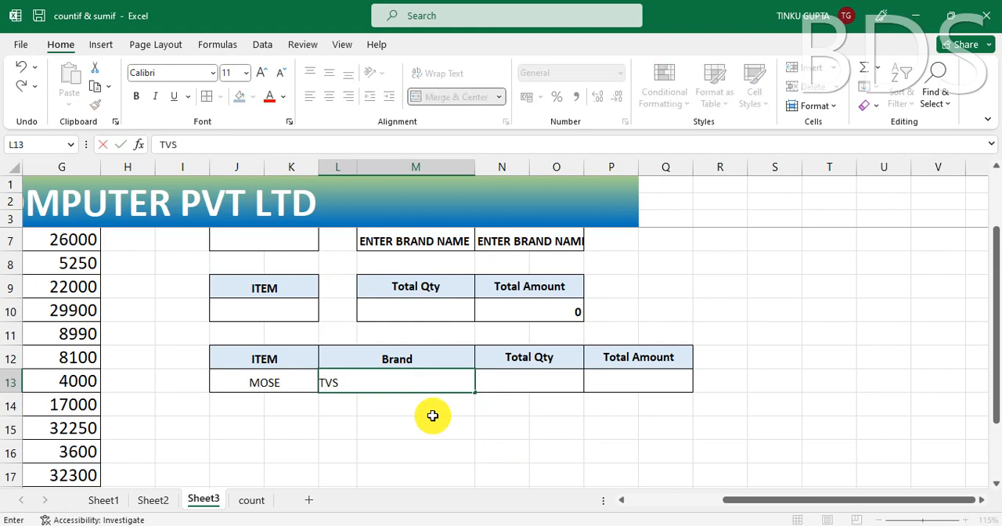
text(S)
key(Return)
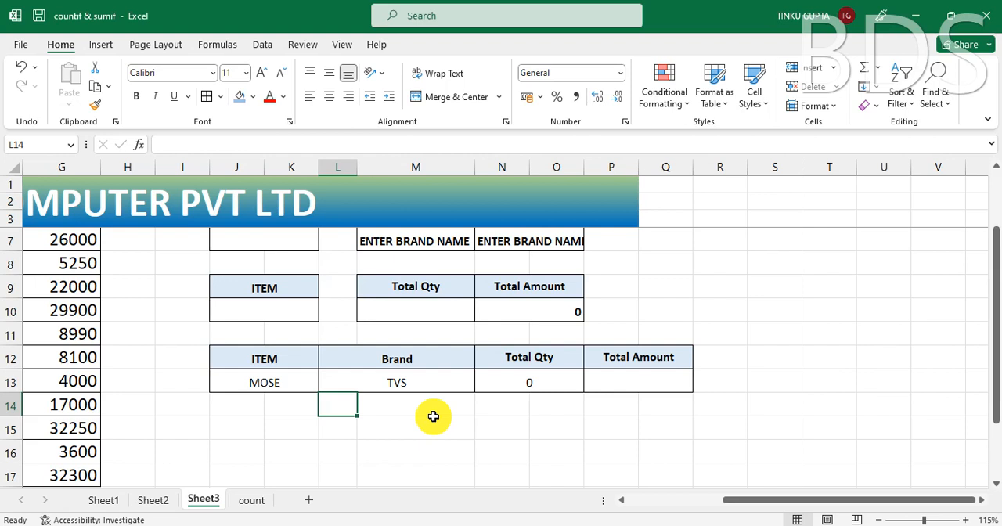
Step: Change the combined table's brand to MVS, and check Total Qty against the entered item and brand
click(405, 382)
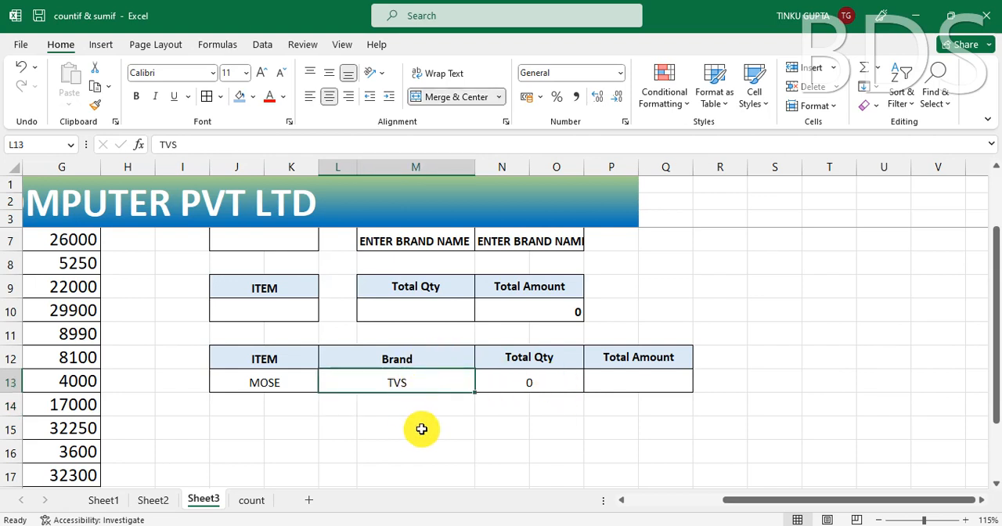
text(M)
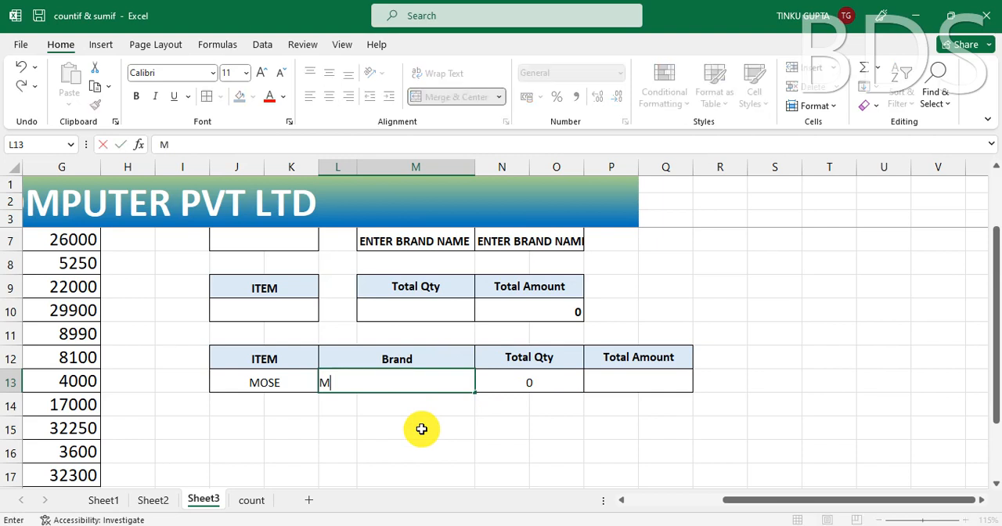
key(Return)
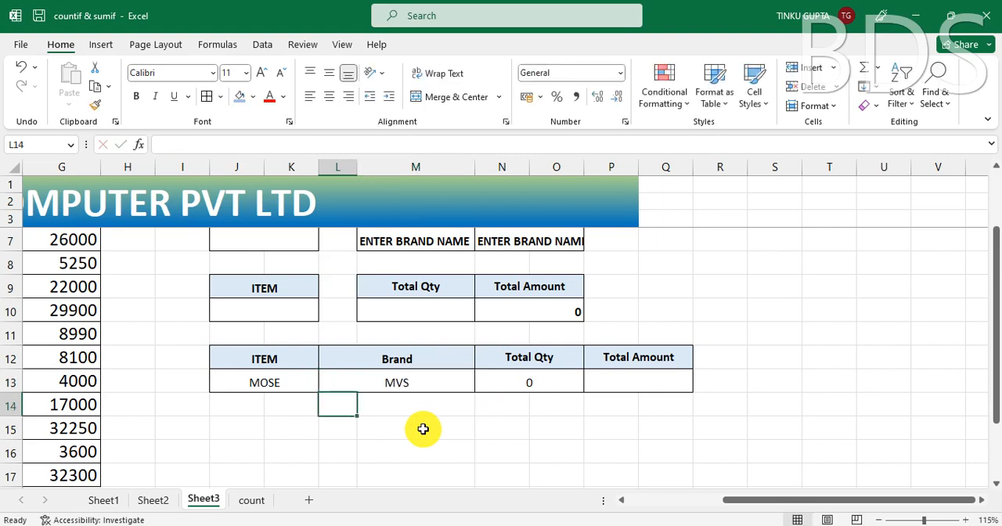
click(527, 381)
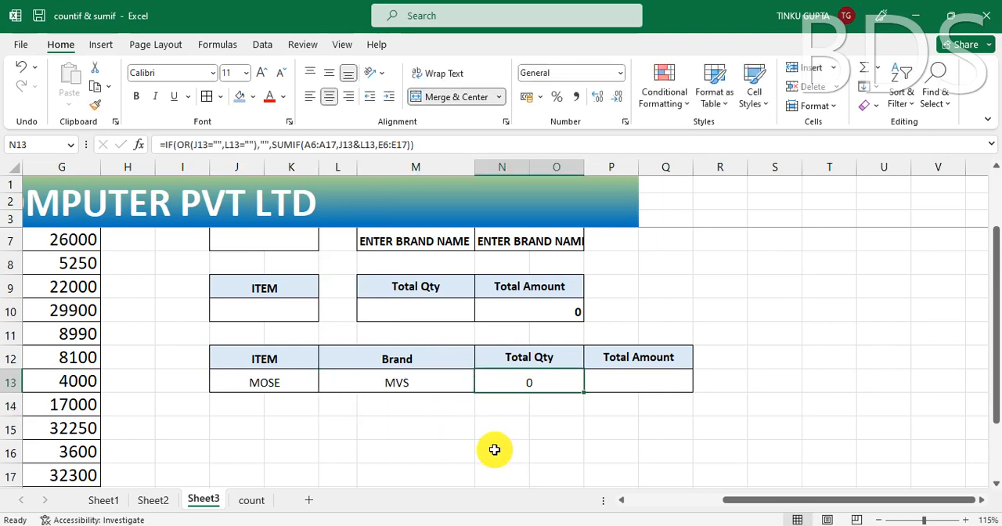
click(280, 394)
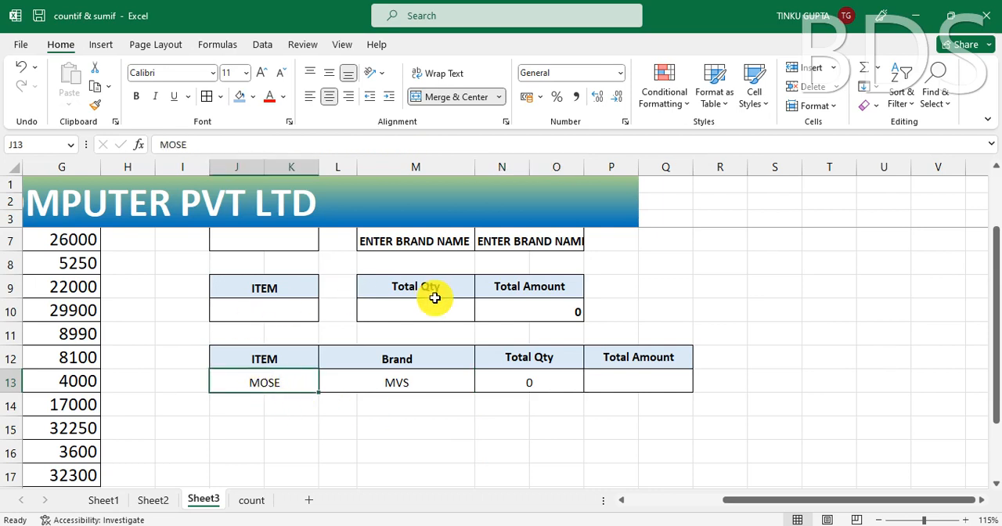
click(415, 386)
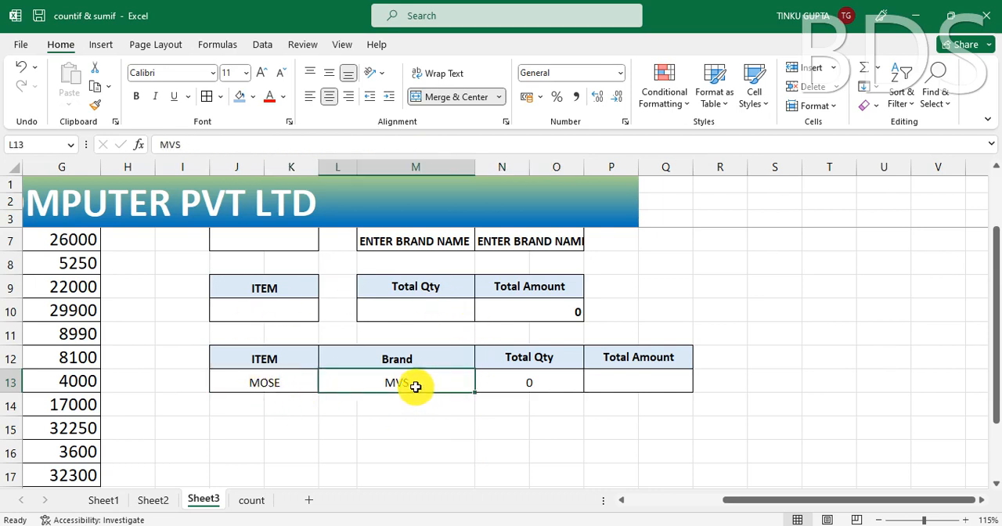
click(284, 374)
click(421, 386)
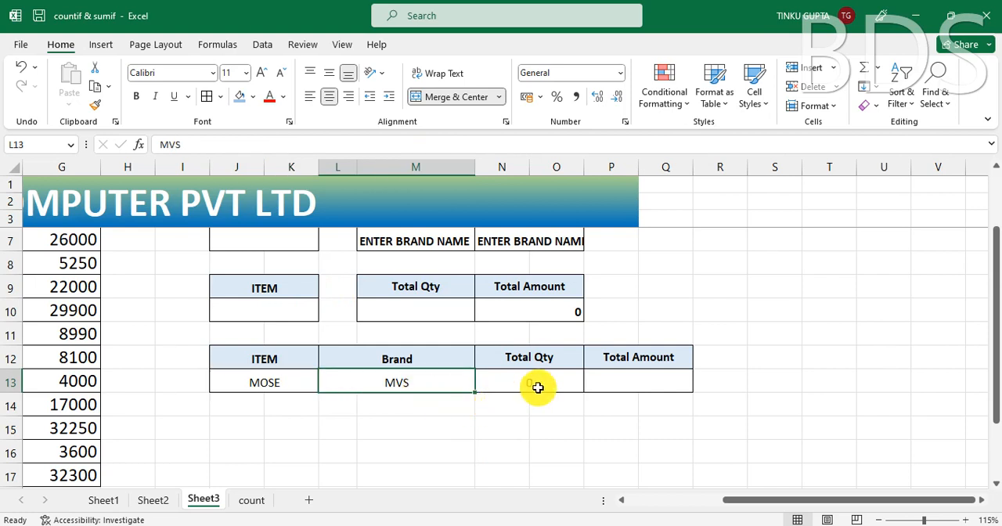
click(527, 385)
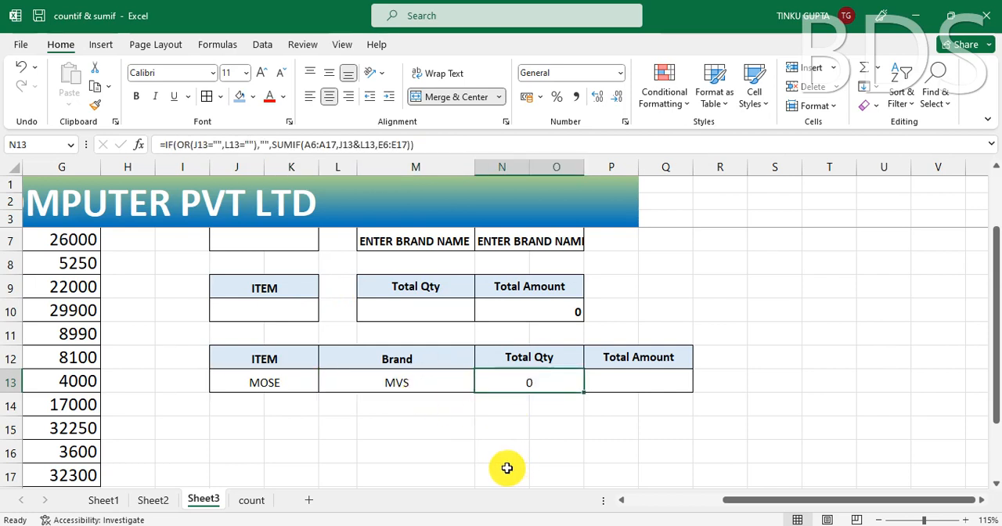
Step: Clear the brand from the combined table, and check the Total Qty cell
click(403, 382)
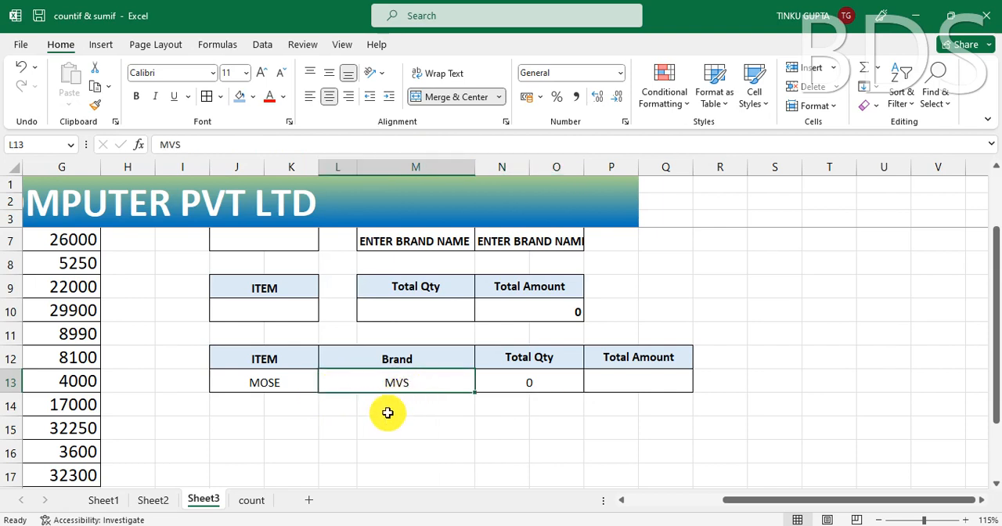
key(Delete)
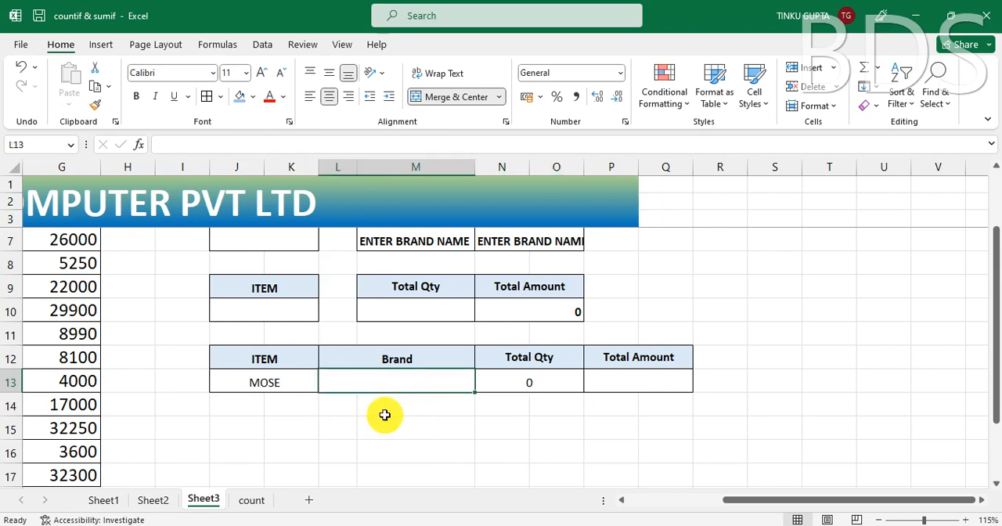
click(526, 385)
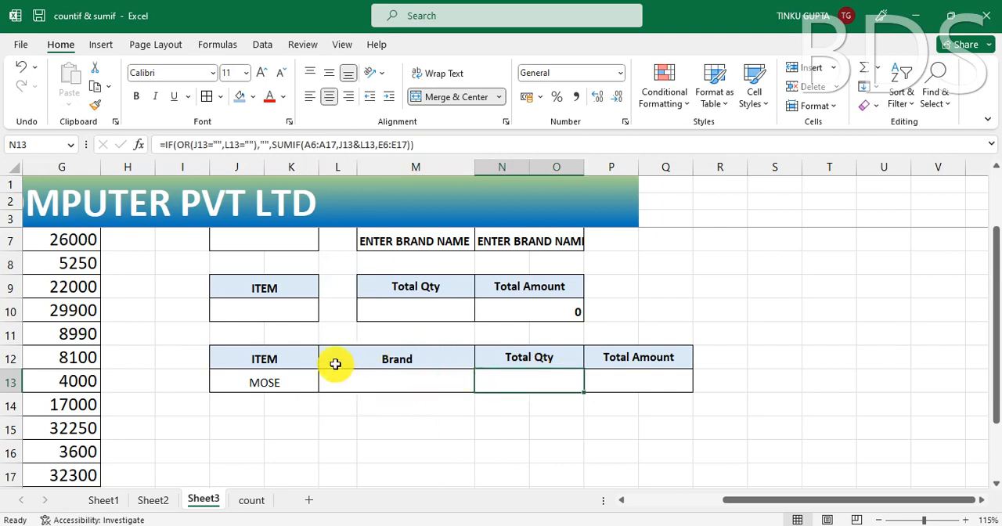
Step: Clear the item from the combined table, and check the Total Qty cell with both criteria empty
click(285, 384)
key(Delete)
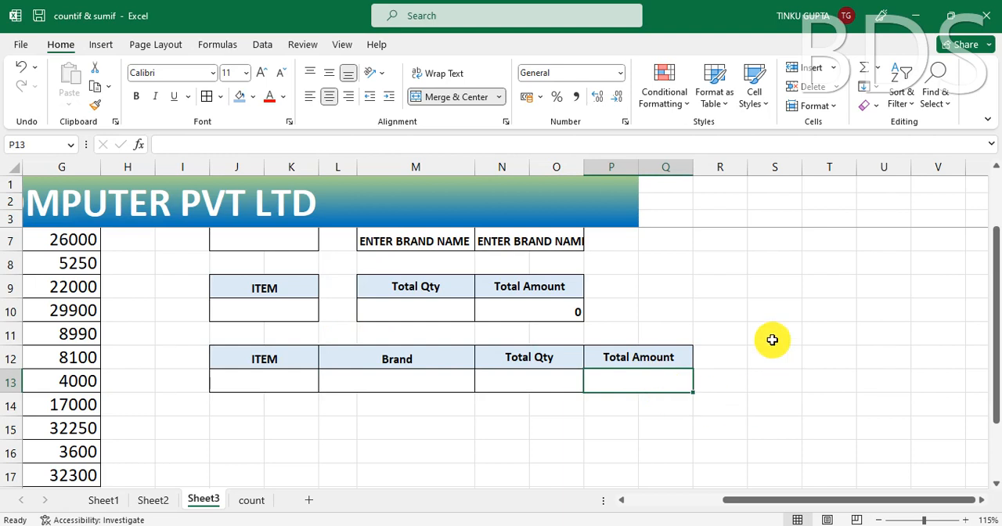
click(540, 381)
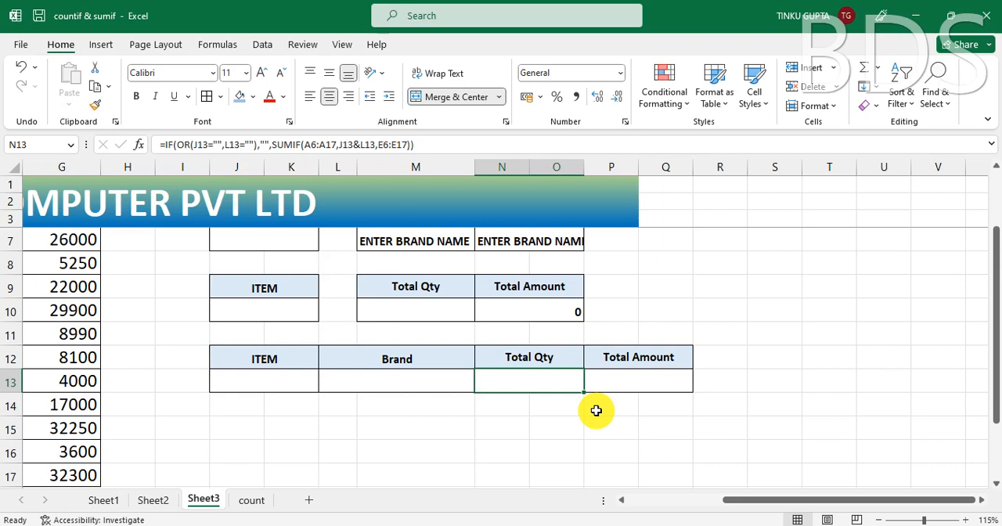
drag(775, 501, 630, 510)
scroll(582, 399, up, 1)
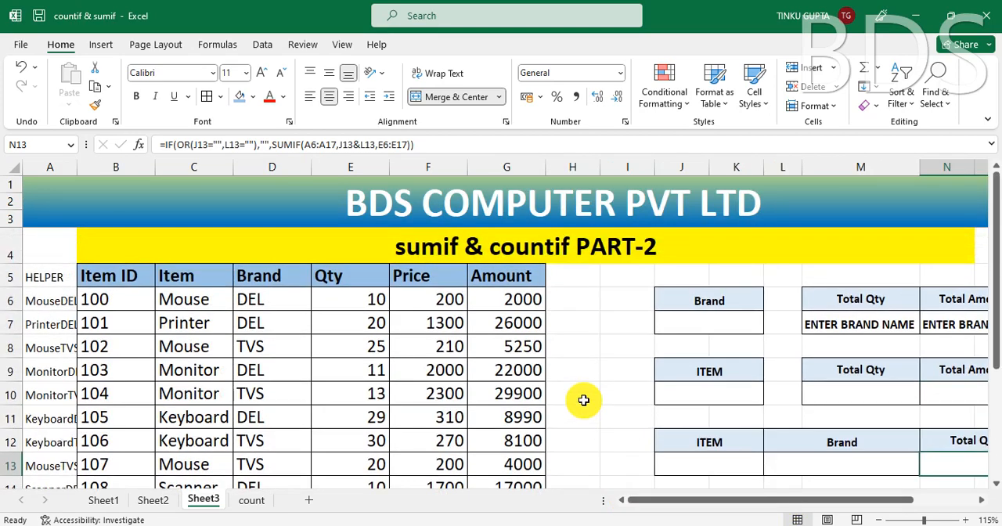
click(604, 367)
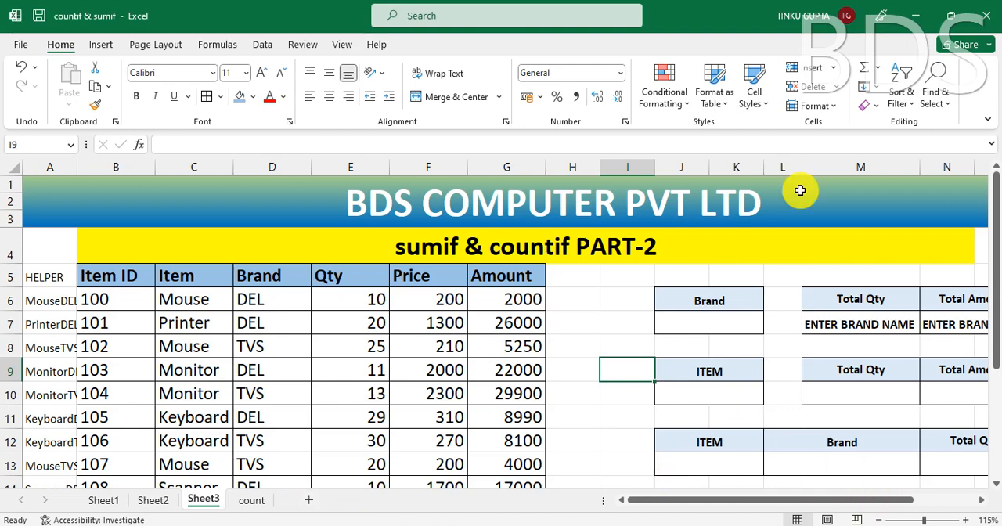
Step: Open the count sheet and look over its sales data and the item, brand, quantity and price summary tables
click(251, 500)
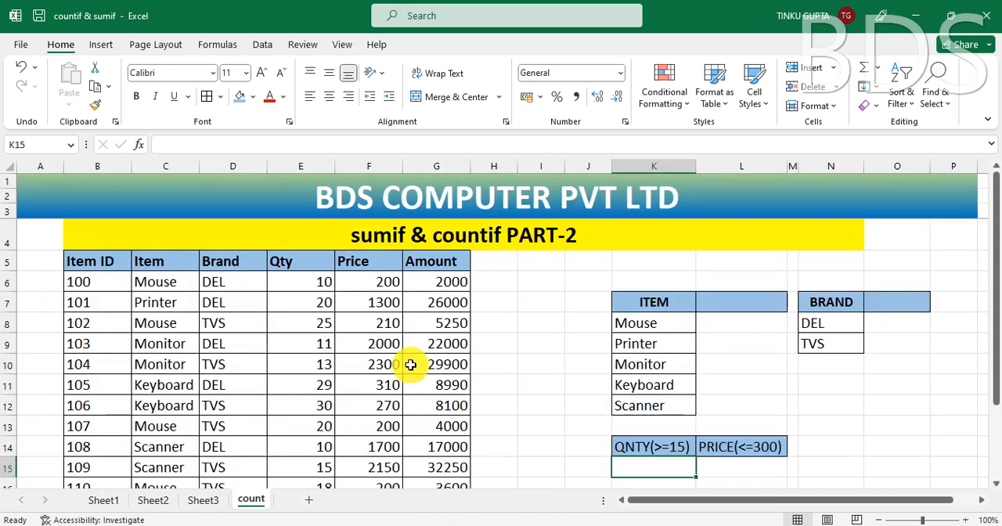
click(532, 283)
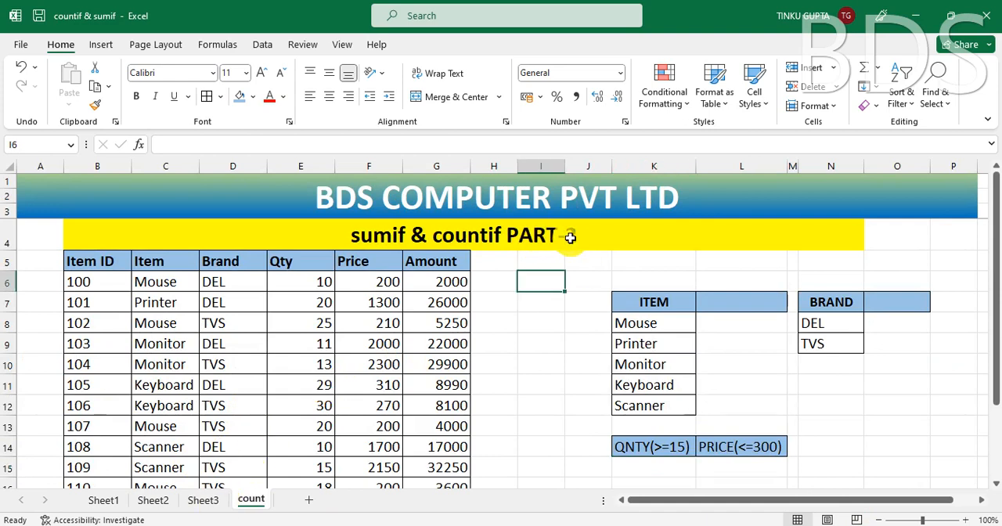
click(571, 234)
click(764, 383)
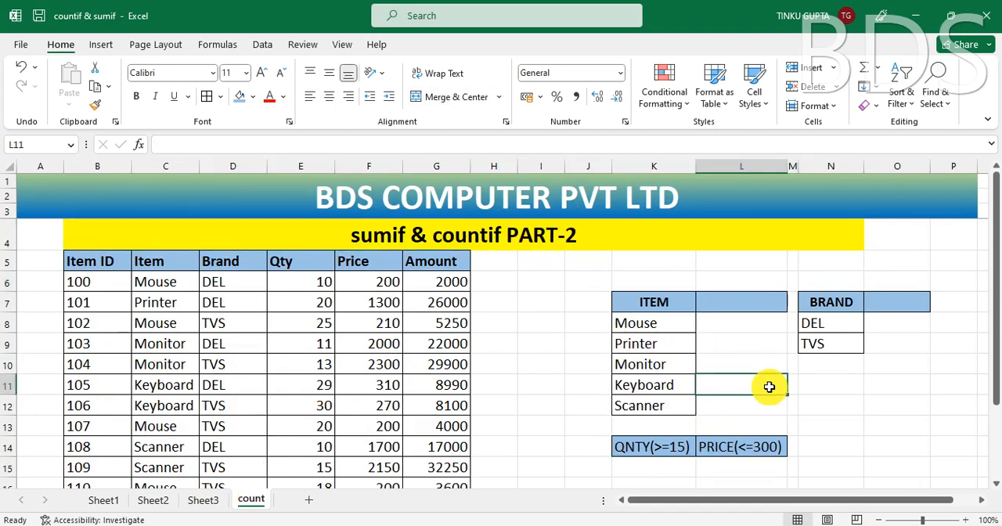
scroll(769, 386, down, 1)
scroll(767, 385, up, 1)
click(660, 322)
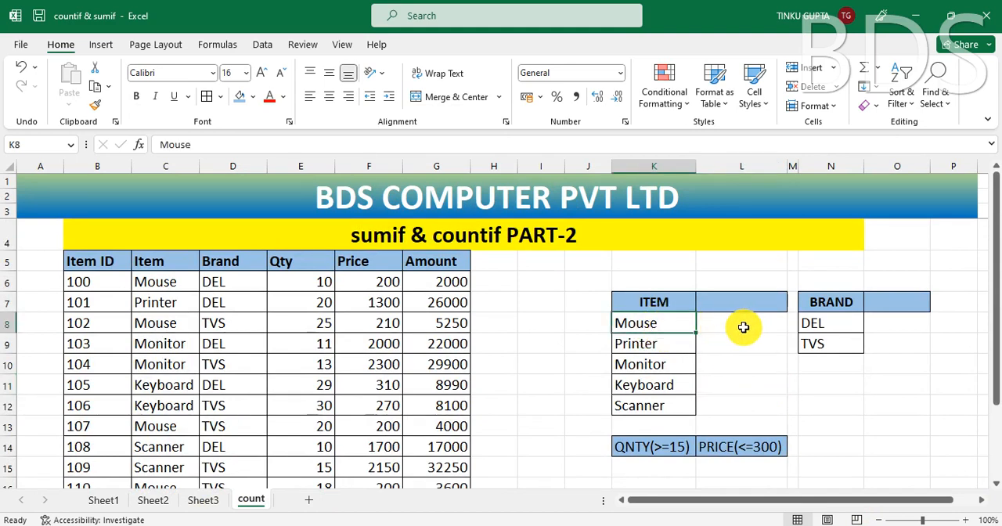
Step: Enter =COUNTIF(C6:C17,"MOUSE") in L8 to count the Mouse rows in the Item column
click(743, 327)
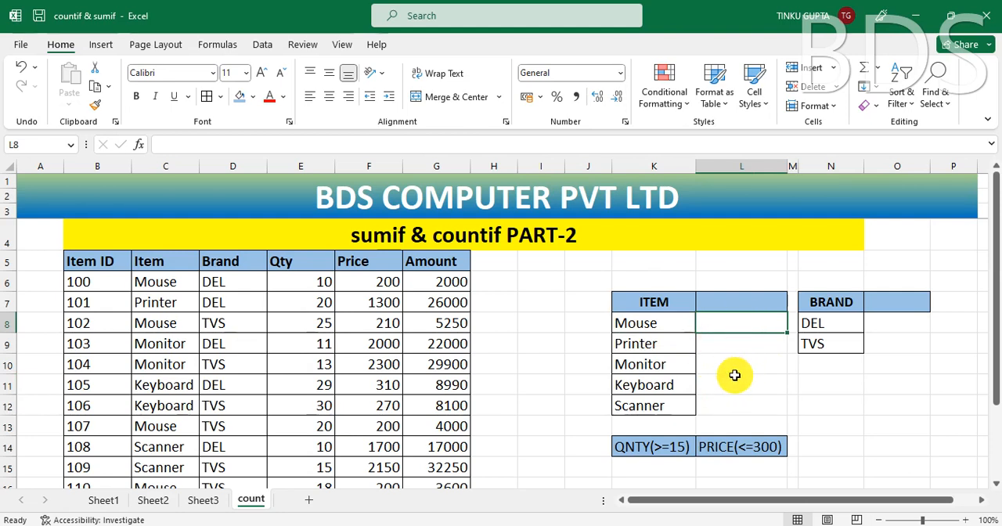
text(=)
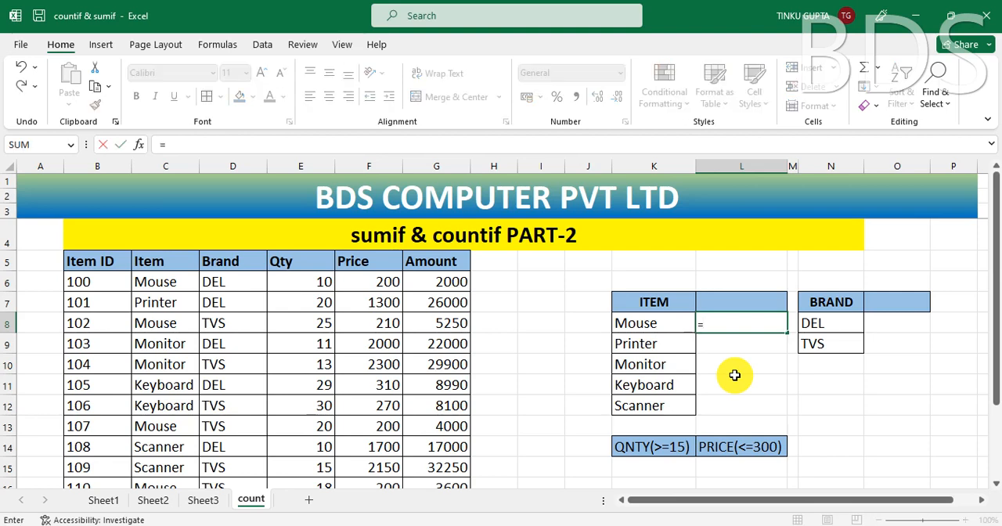
text(COUN)
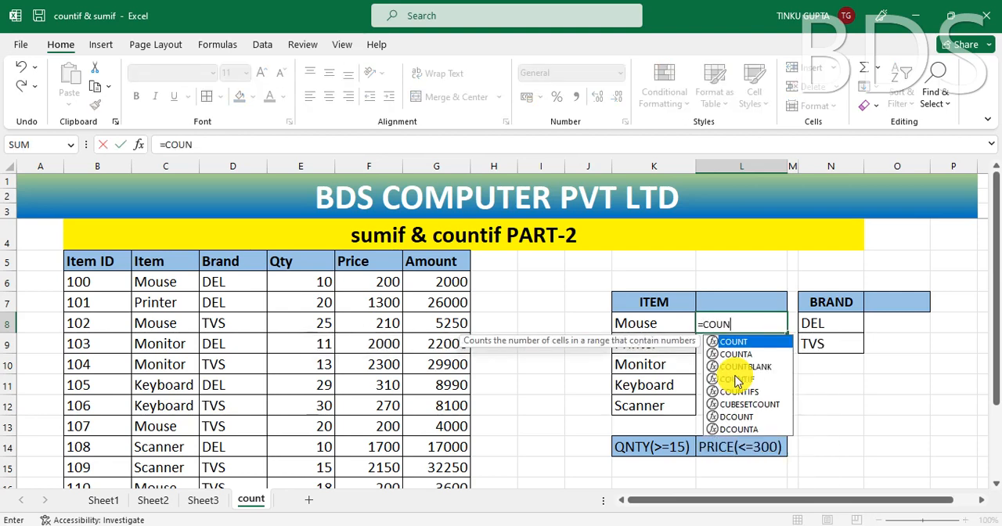
text(TI)
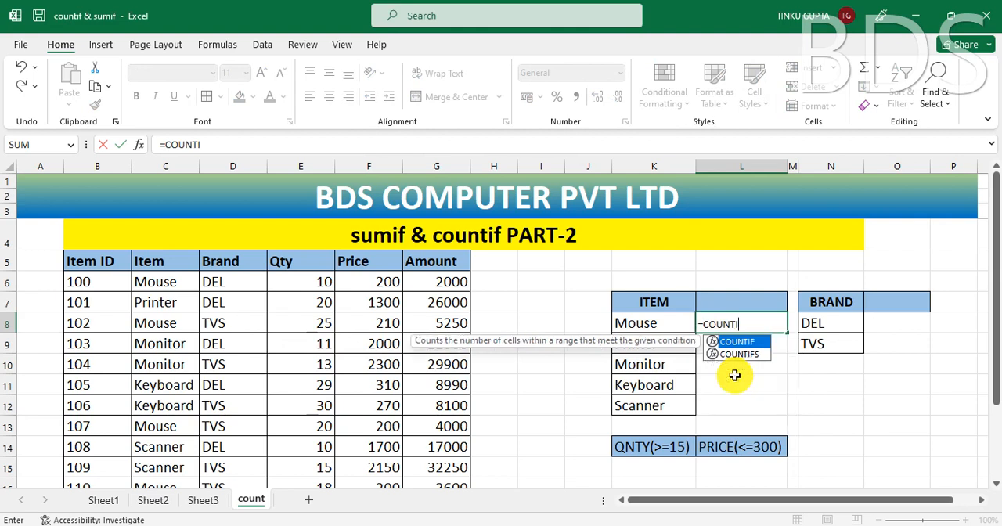
key(Tab)
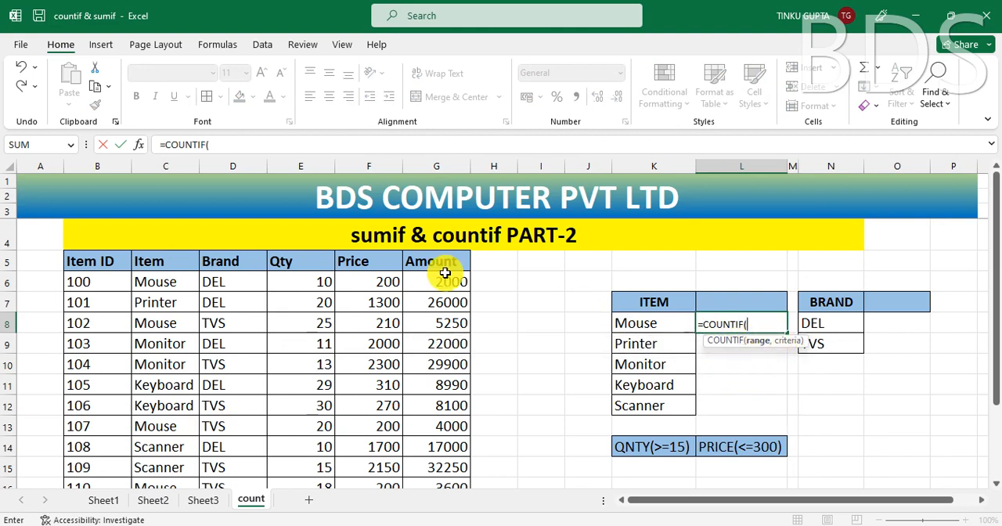
drag(155, 284, 152, 458)
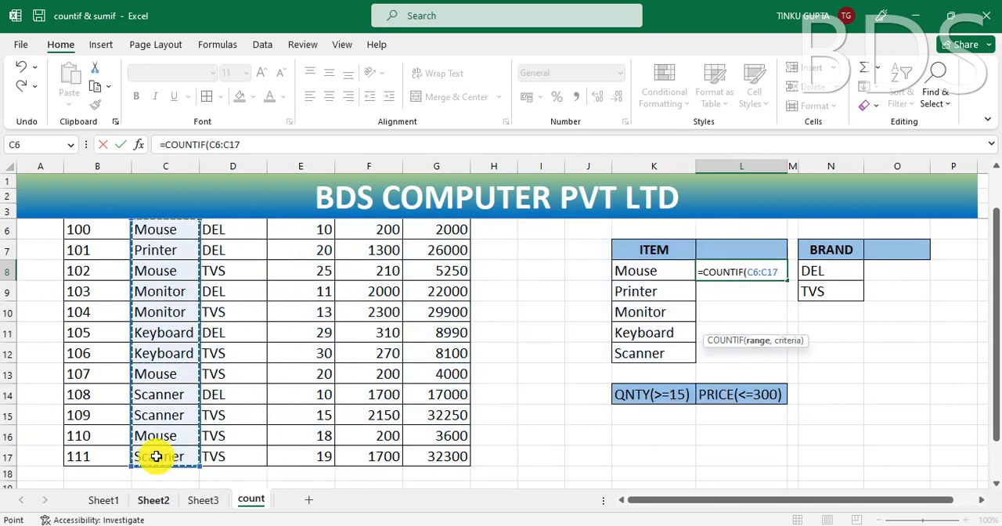
text(,)
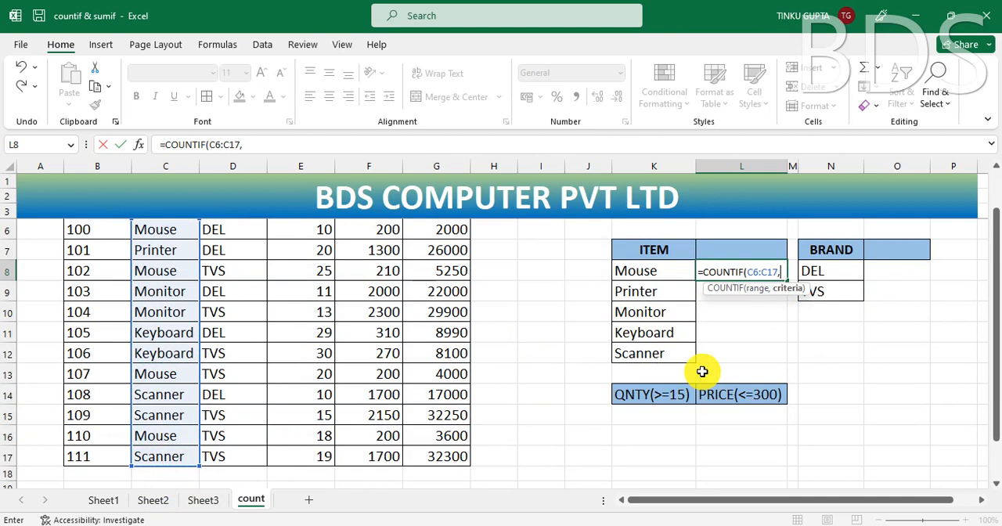
text("MOUSE)
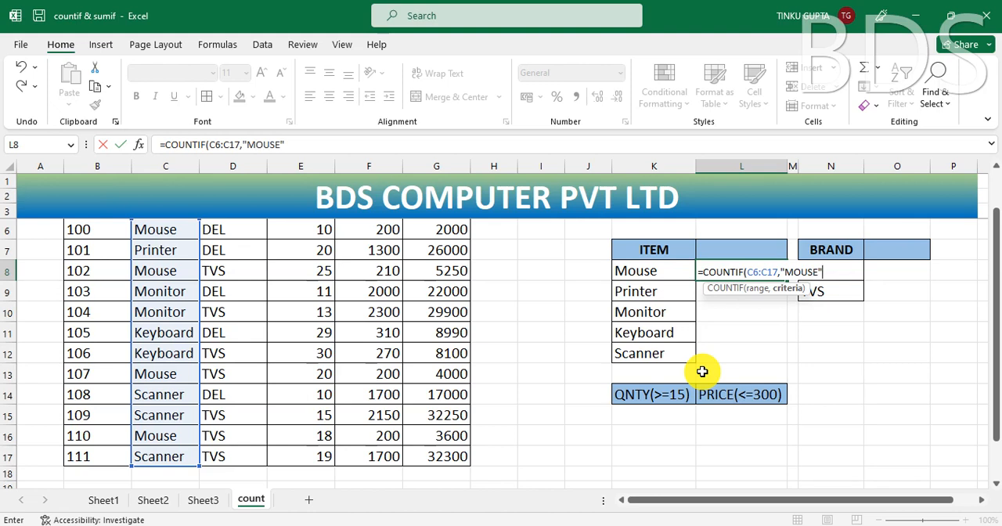
key(Return)
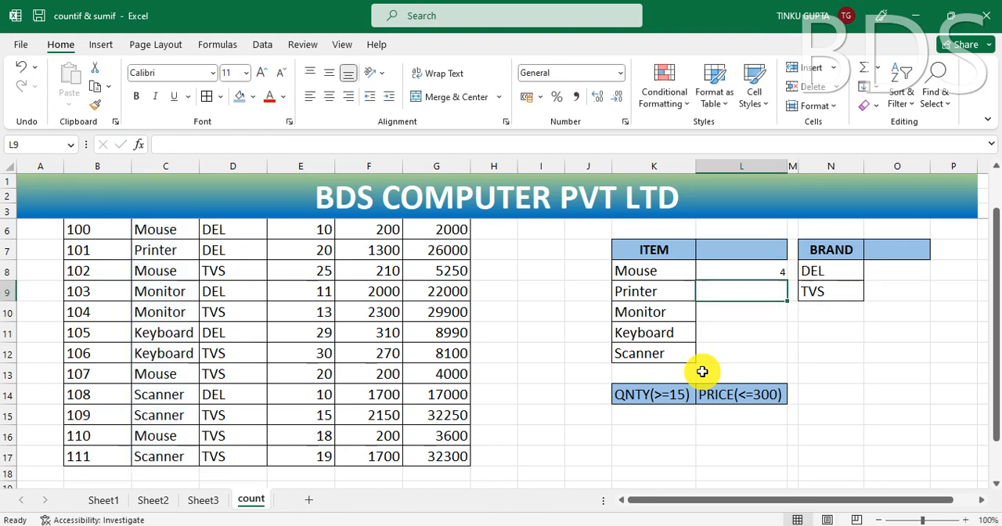
Step: Examine the range and typed criterion of the COUNTIF formula in L8 against the item names listed in column K
click(760, 273)
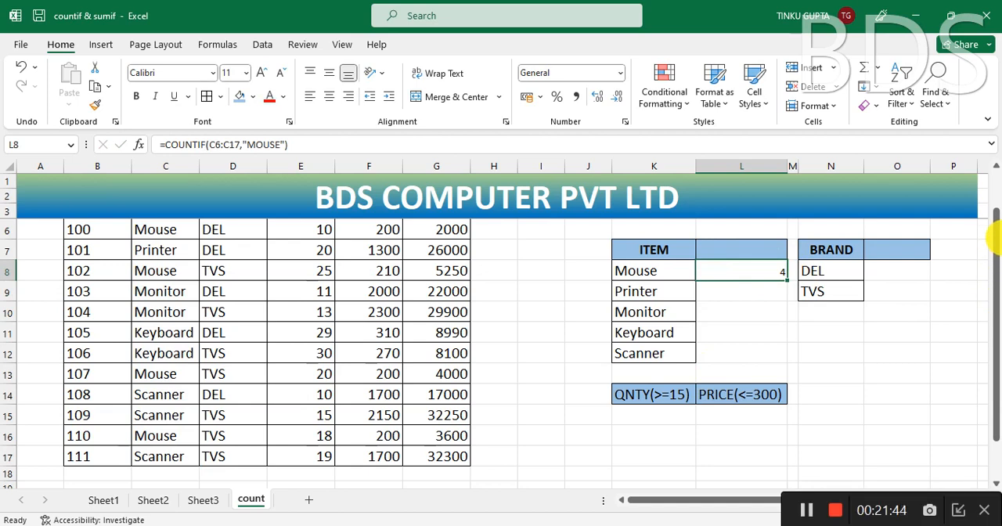
drag(997, 224, 996, 208)
click(935, 365)
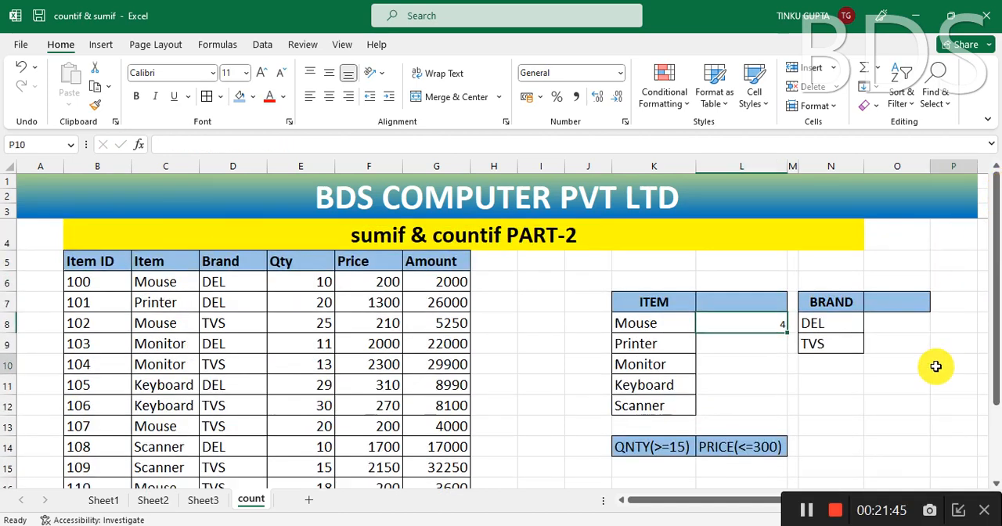
click(766, 326)
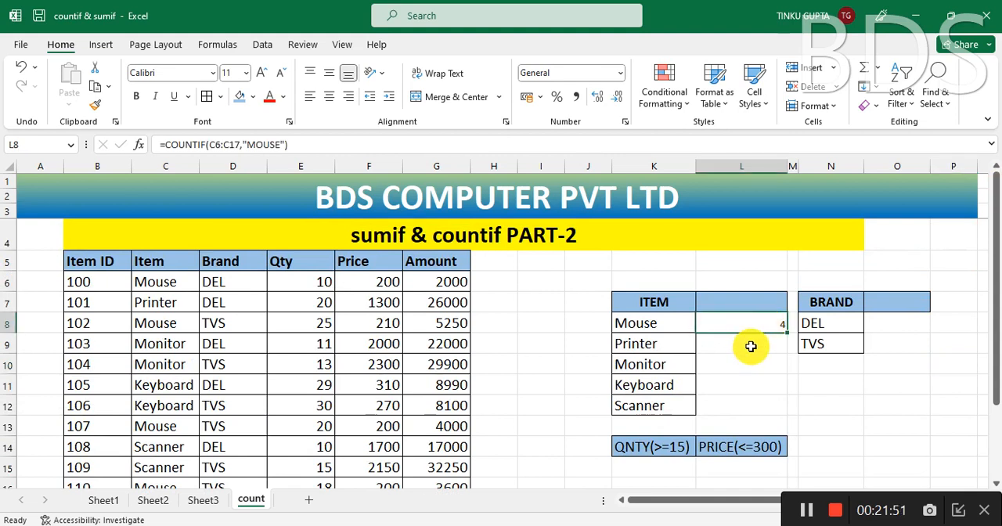
key(F2)
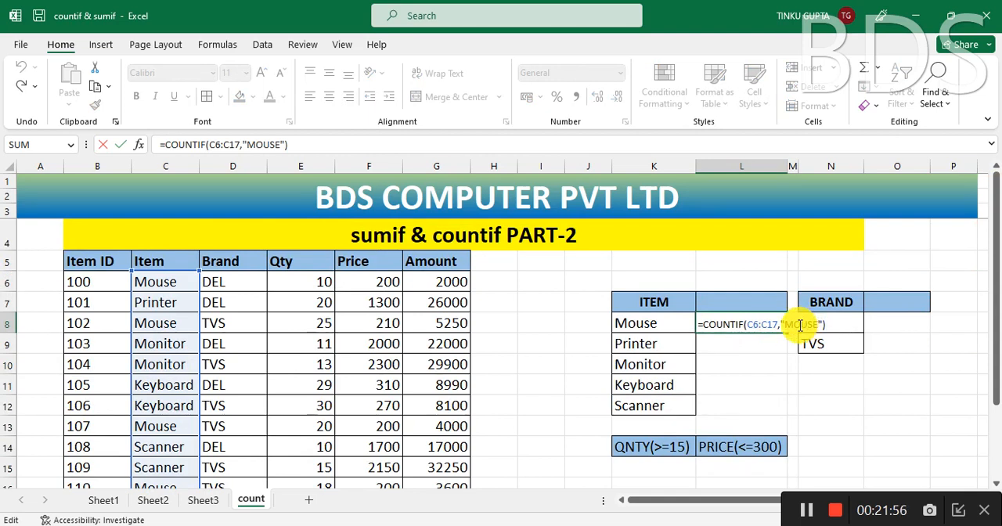
key(ctrl+Return)
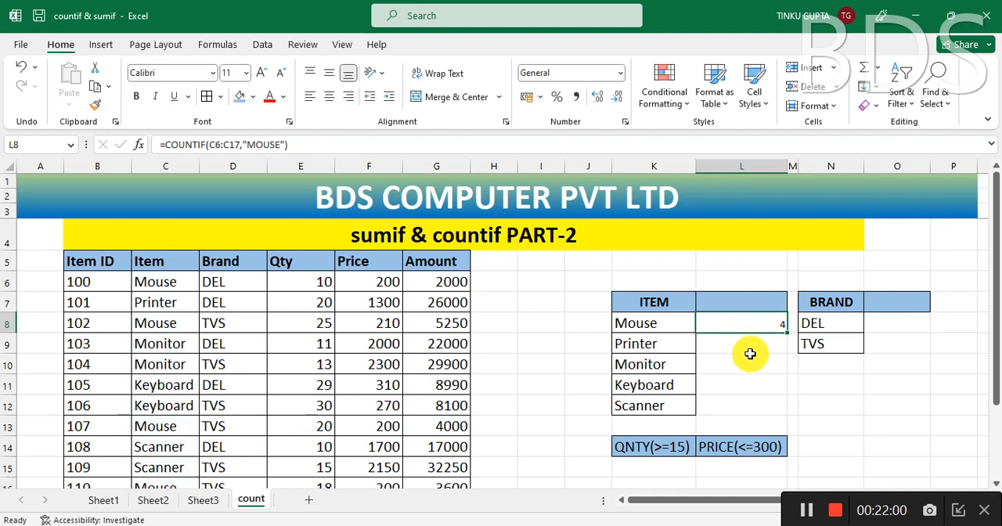
click(648, 324)
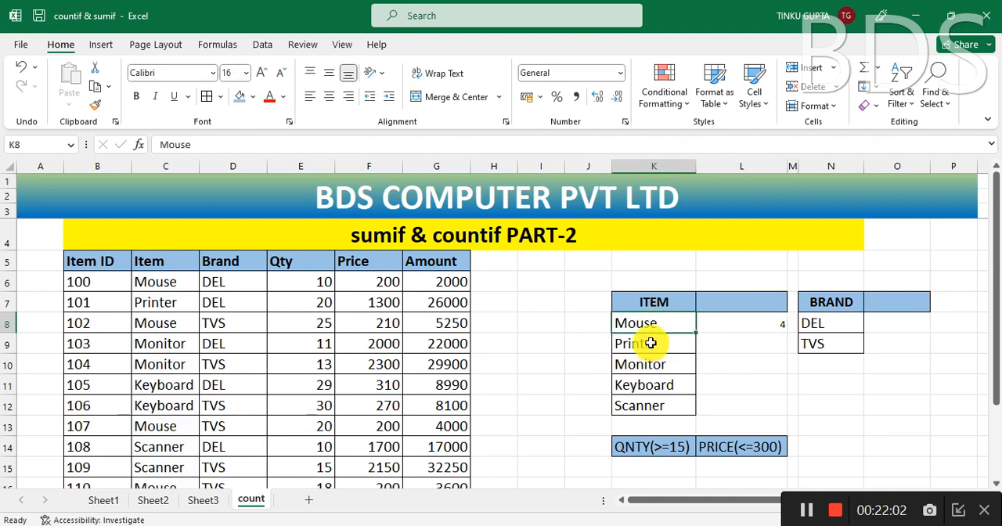
click(650, 343)
click(650, 364)
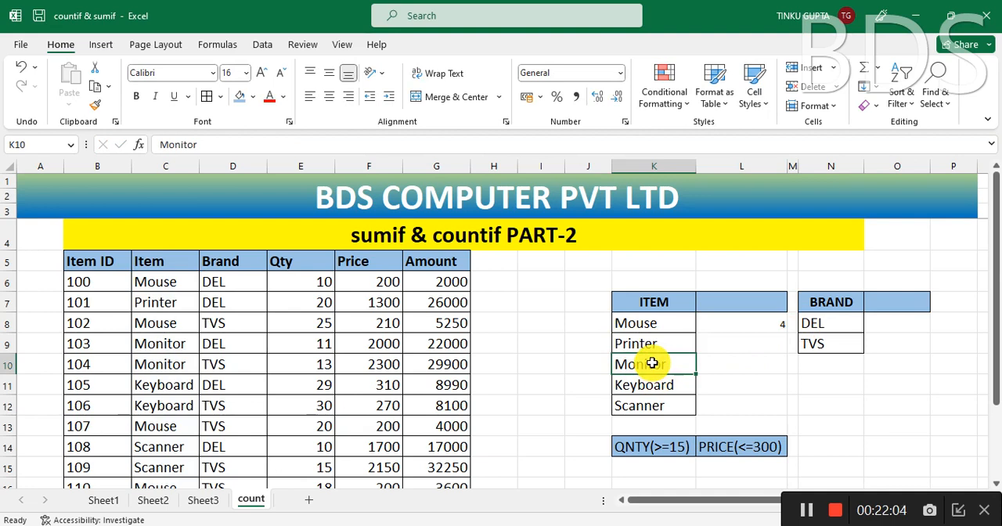
Step: Replace the formula in L8 with =COUNTIF(C6:C17,K8) so the criterion comes from the item cell
click(757, 325)
key(Delete)
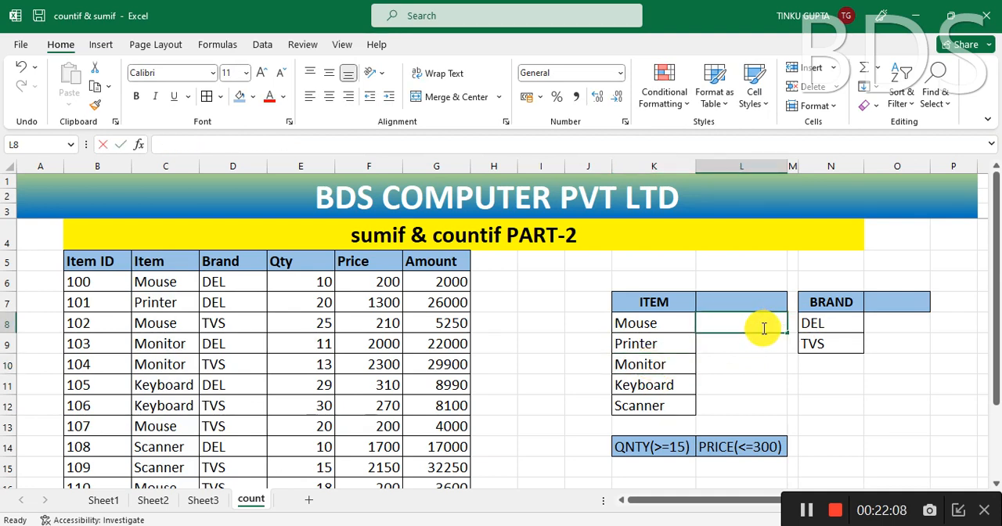
text(=COUNTI)
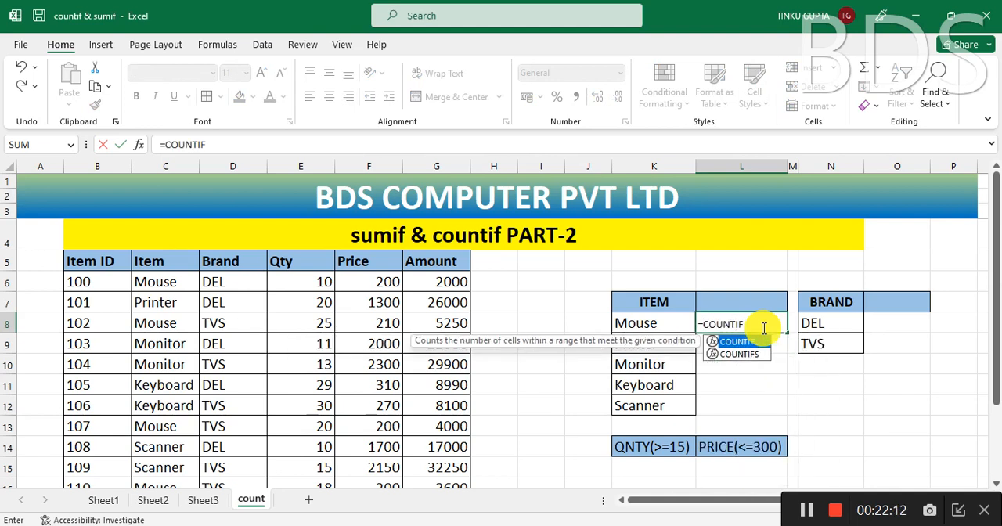
text(F)
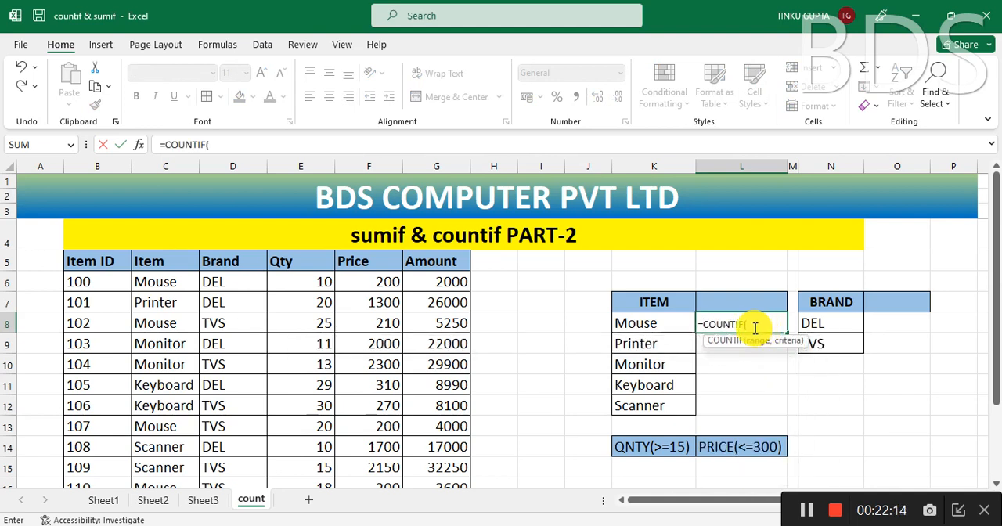
text(()
click(162, 285)
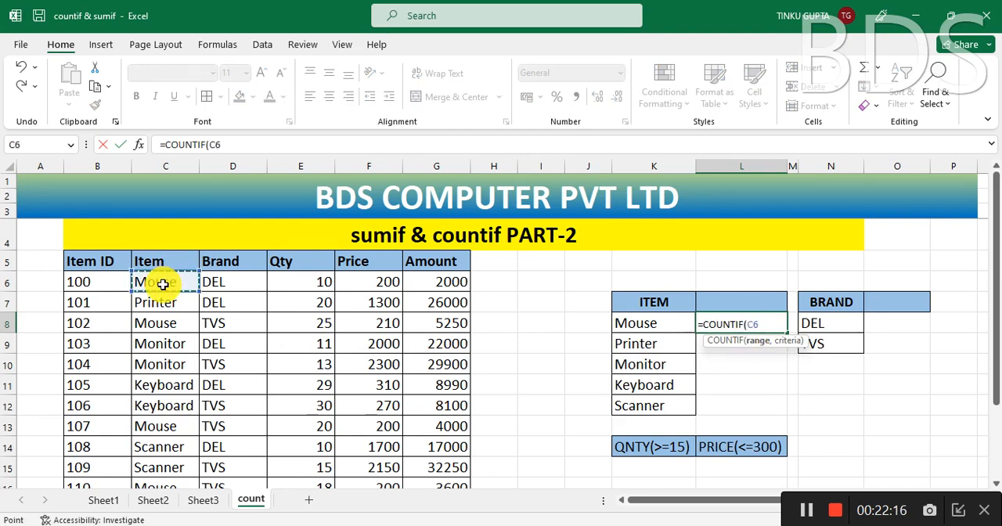
key(ctrl+shift+Down)
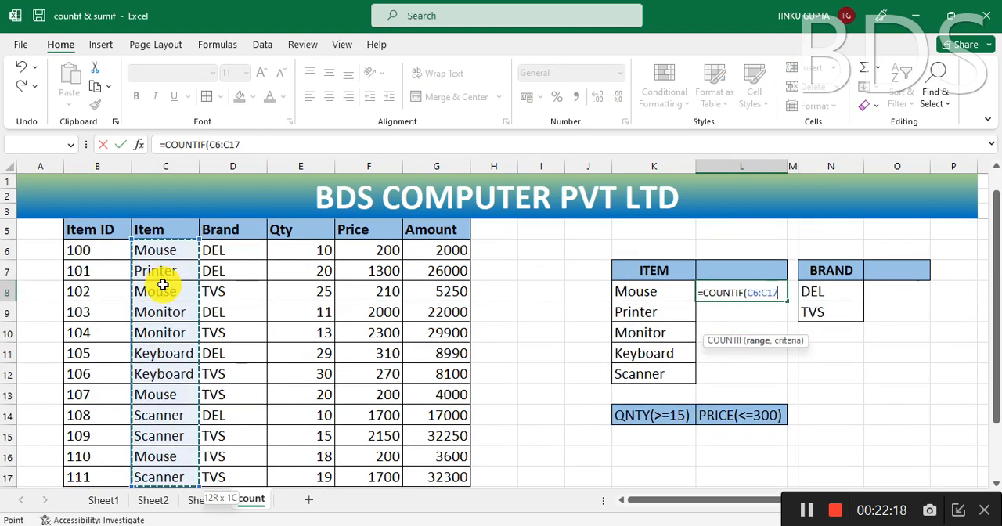
text(,)
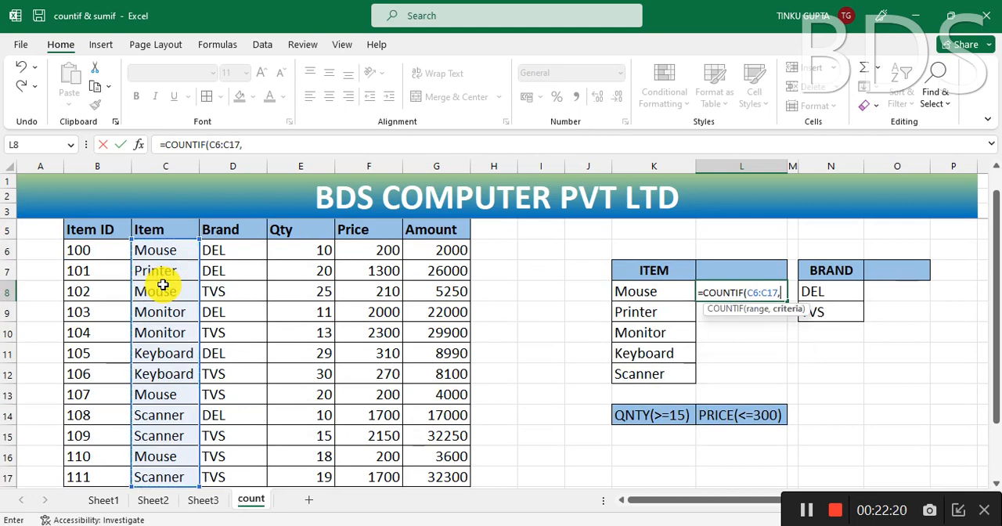
click(648, 293)
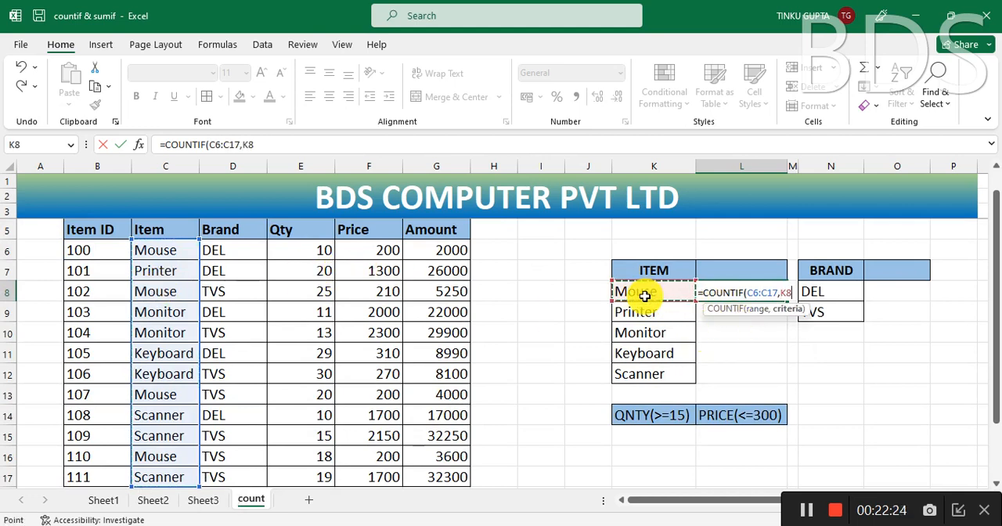
text())
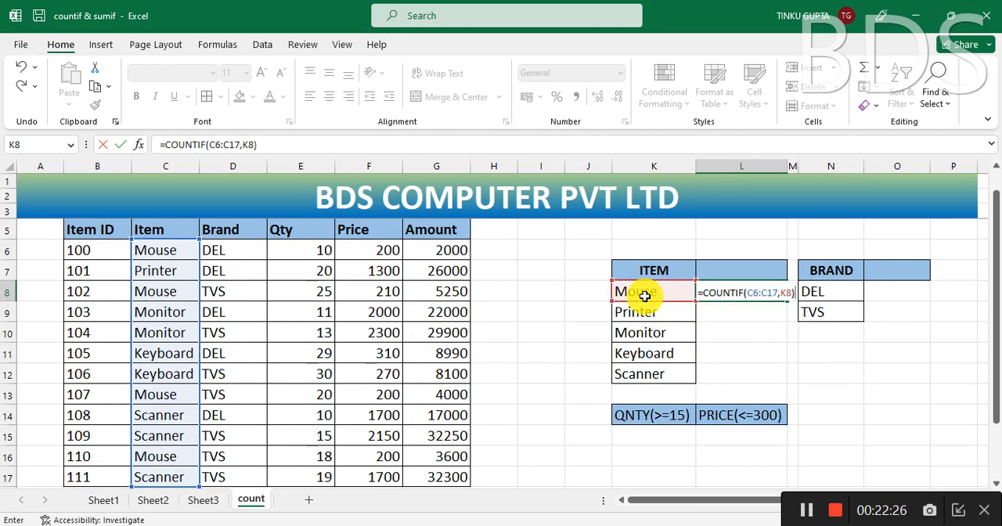
key(Return)
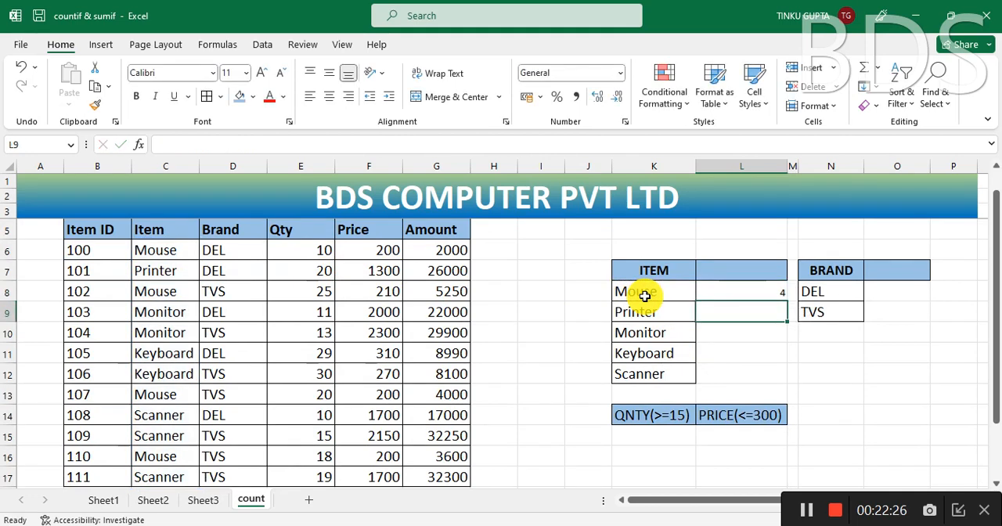
Step: Fill the COUNTIF formula from L8 down to L12 for the remaining items
click(760, 293)
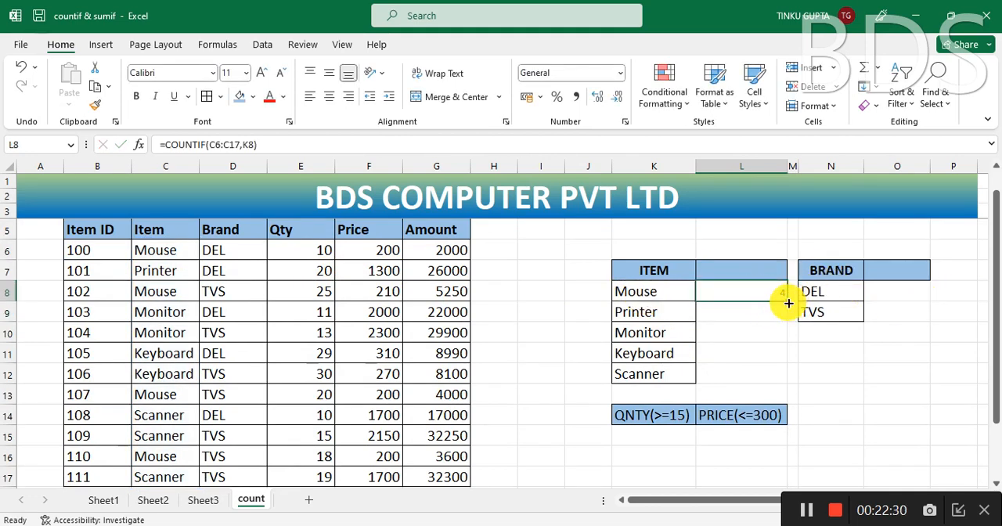
drag(786, 300, 787, 381)
click(897, 366)
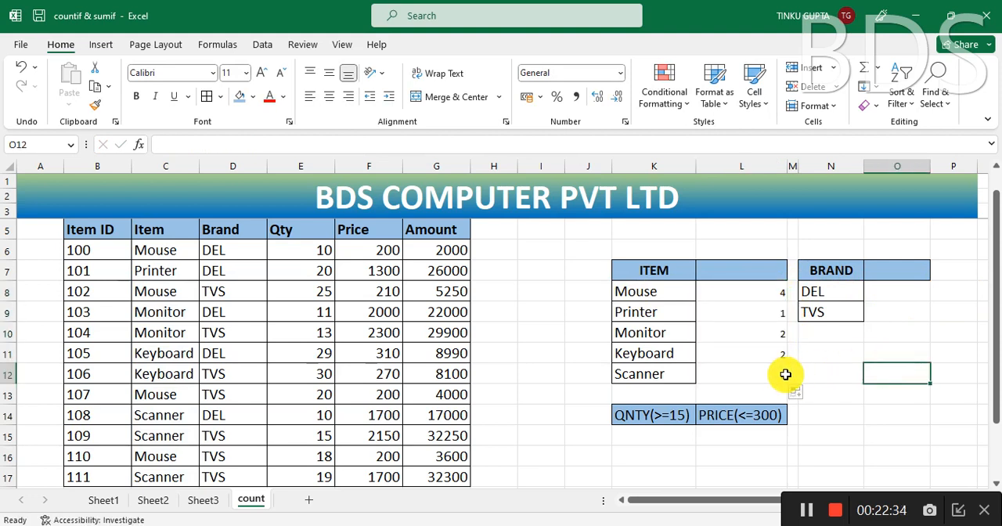
Step: Examine the range used by the COUNTIF formula in L12 against the last rows of the Item column
click(779, 374)
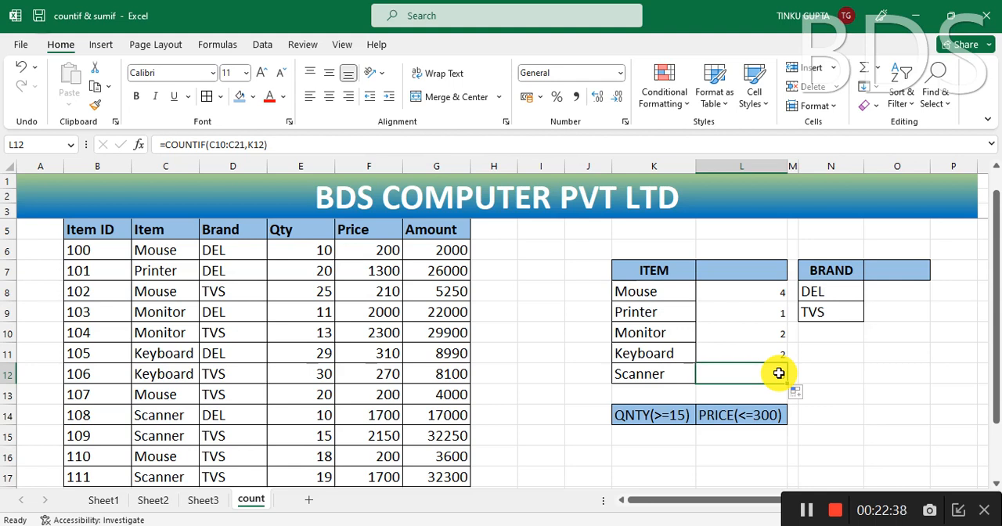
click(298, 144)
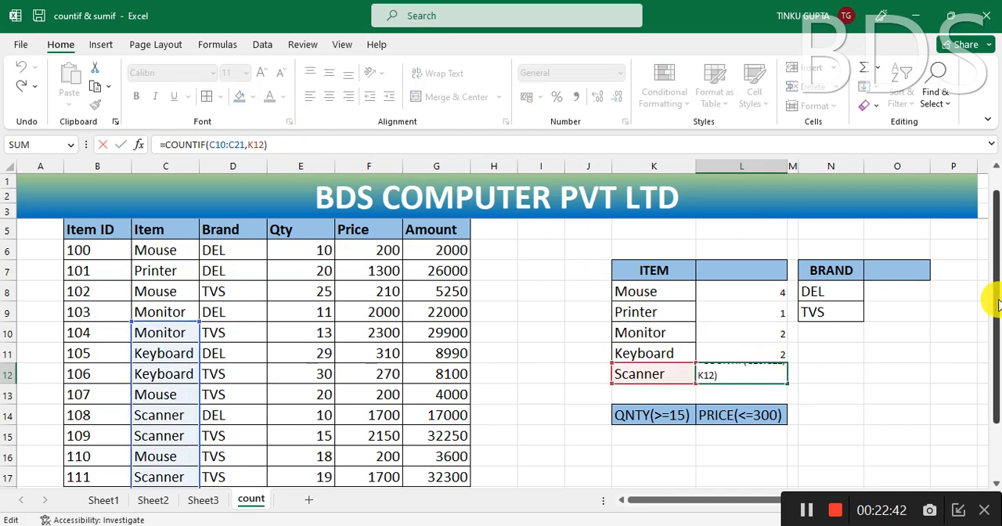
drag(995, 303, 991, 479)
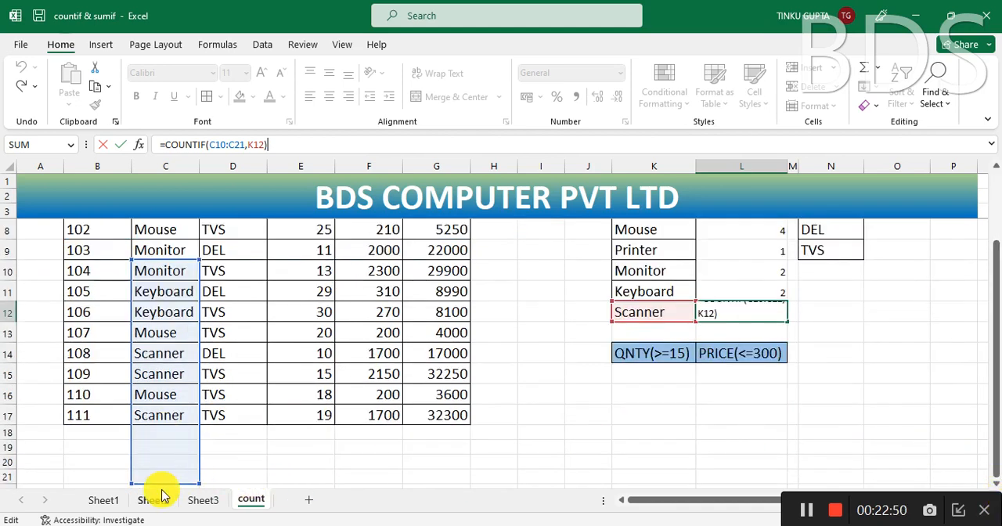
key(ctrl+Return)
drag(989, 402, 992, 320)
Step: Make the range in L8's COUNTIF formula absolute so it reads =COUNTIF($C$6:$C$17,K8)
click(760, 324)
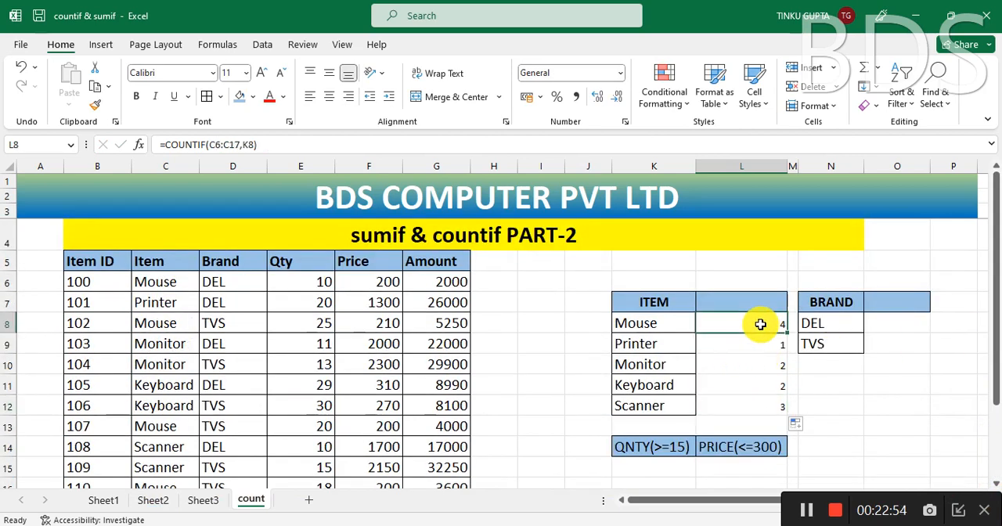
double_click(760, 324)
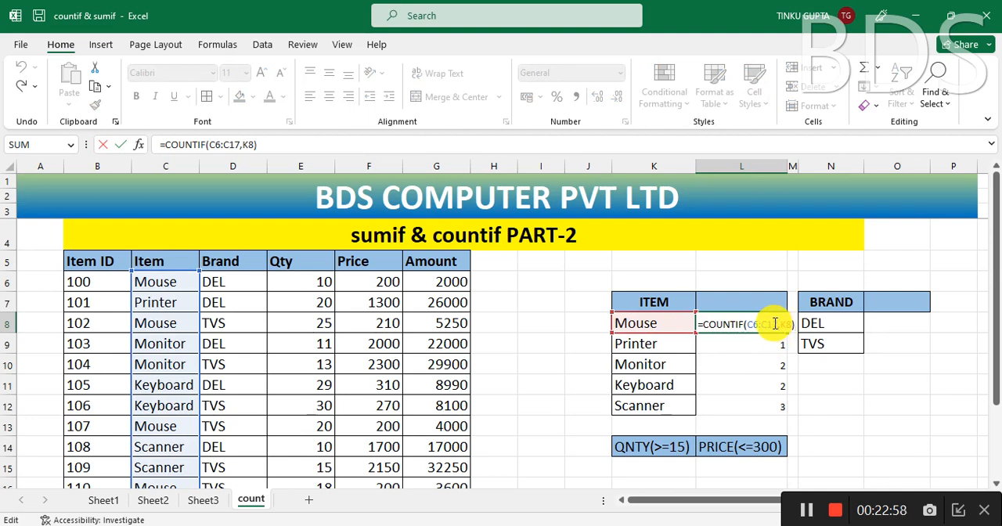
drag(777, 324, 751, 327)
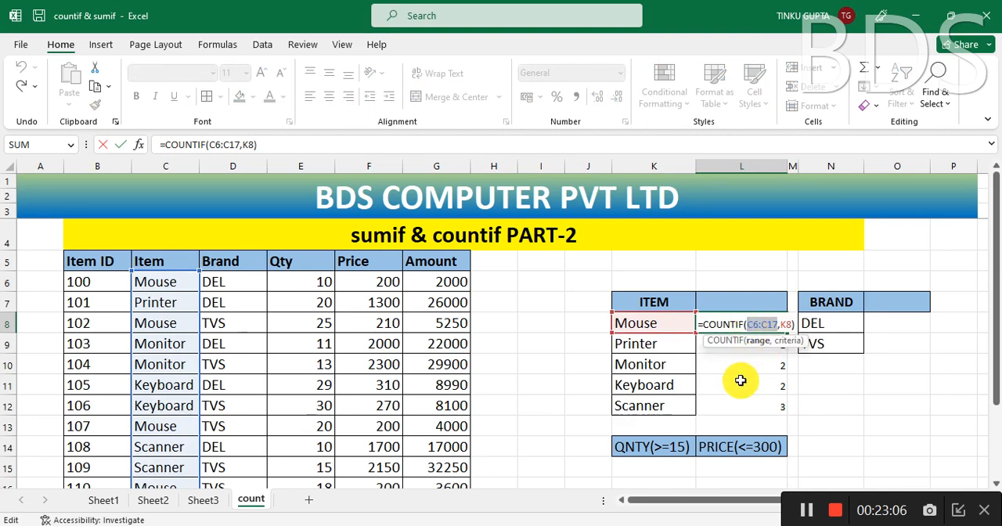
key(F4)
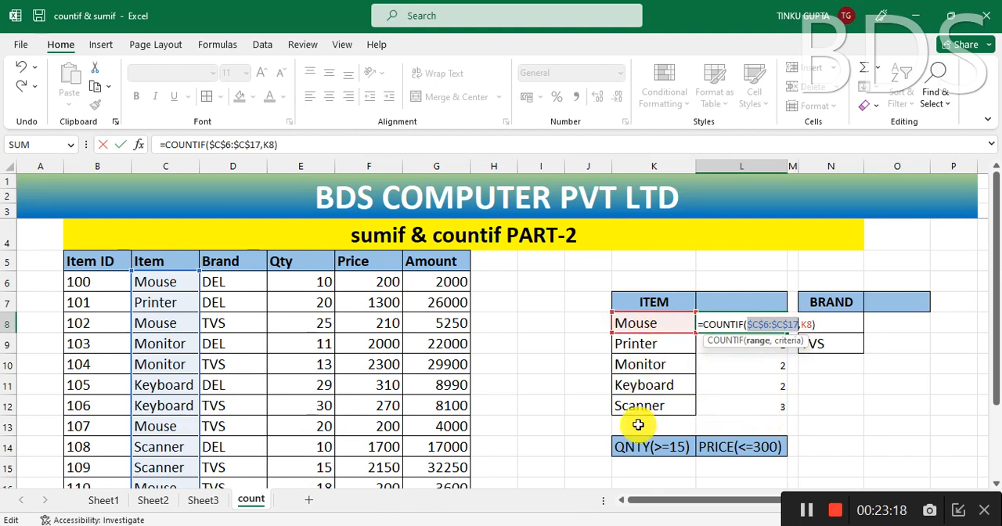
key(Return)
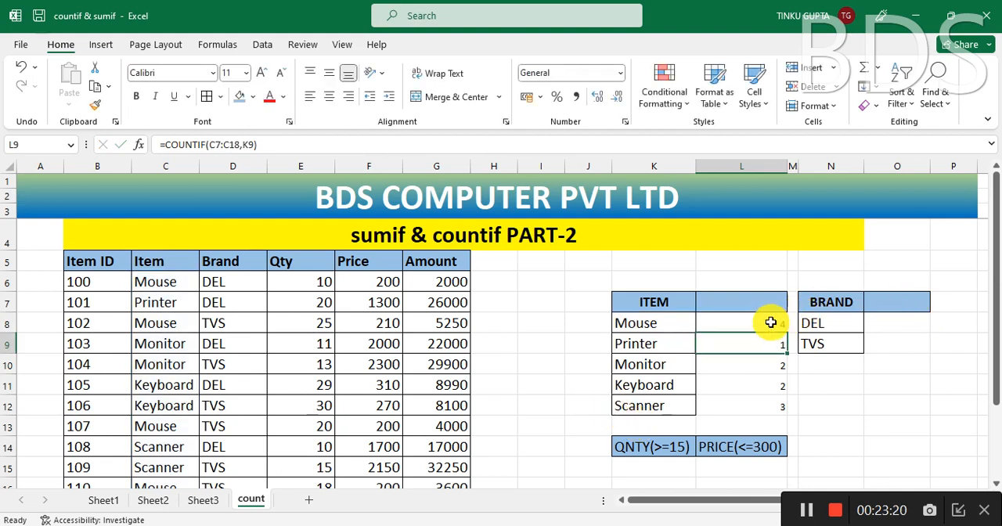
Step: Fill the absolute-range COUNTIF formula from L8 down to L12
click(770, 322)
drag(787, 333, 789, 413)
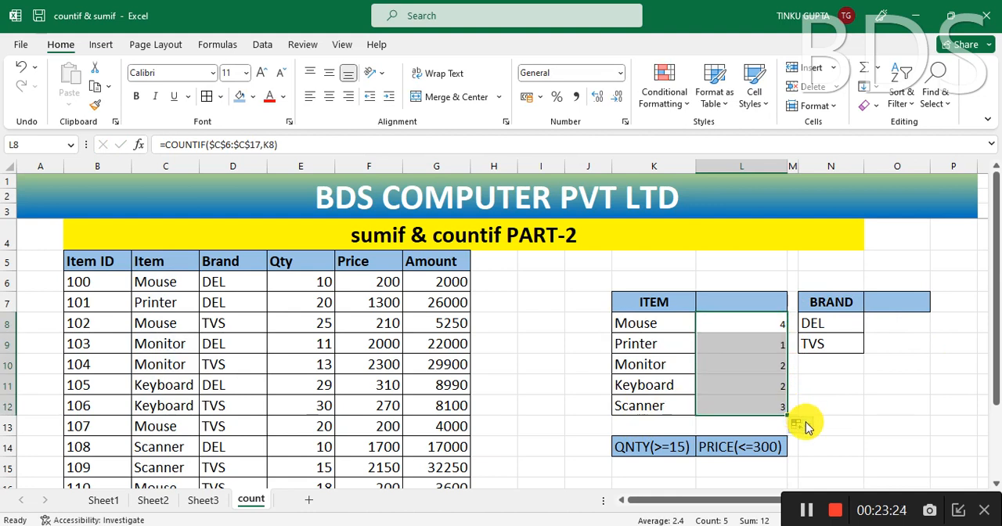
click(859, 407)
Step: Examine the filled formulas in L11 and L12 against their item names and the full extent of the Item column
click(765, 406)
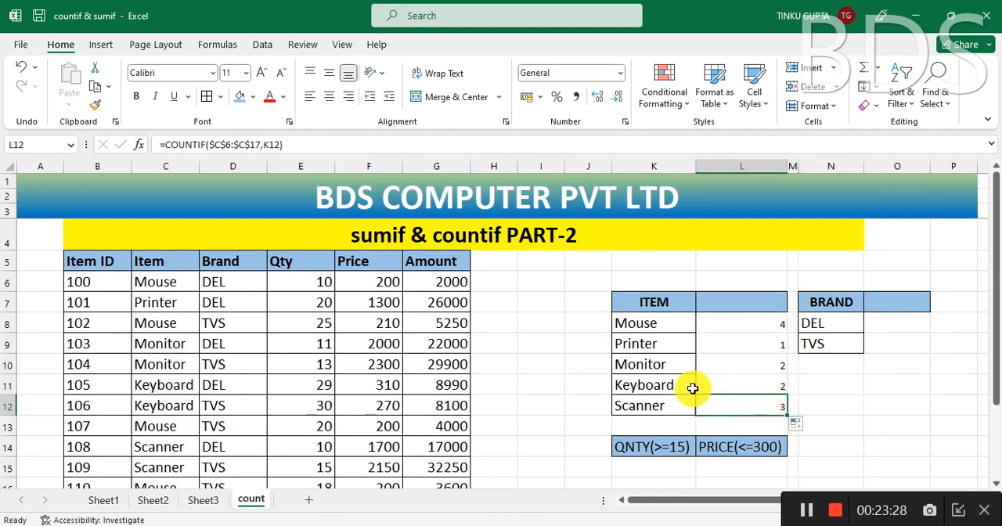
click(653, 384)
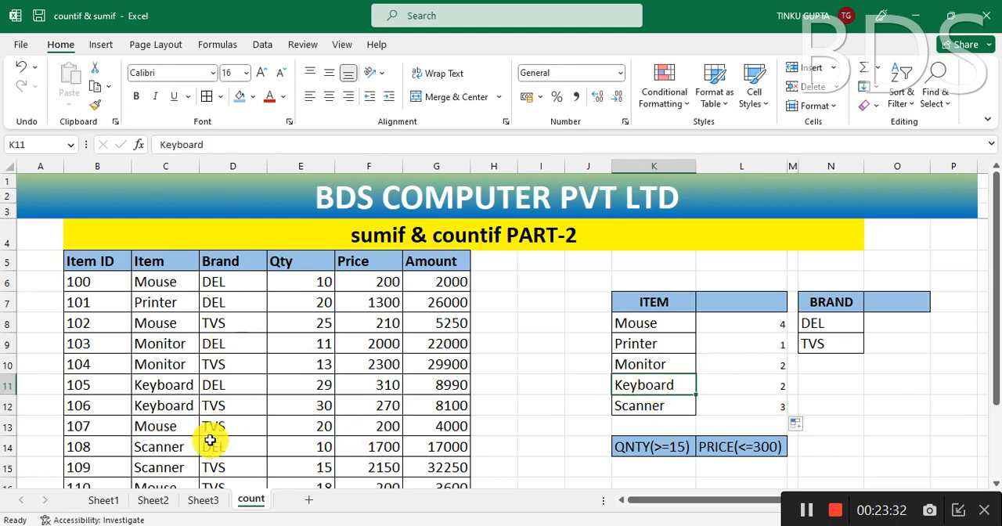
click(772, 389)
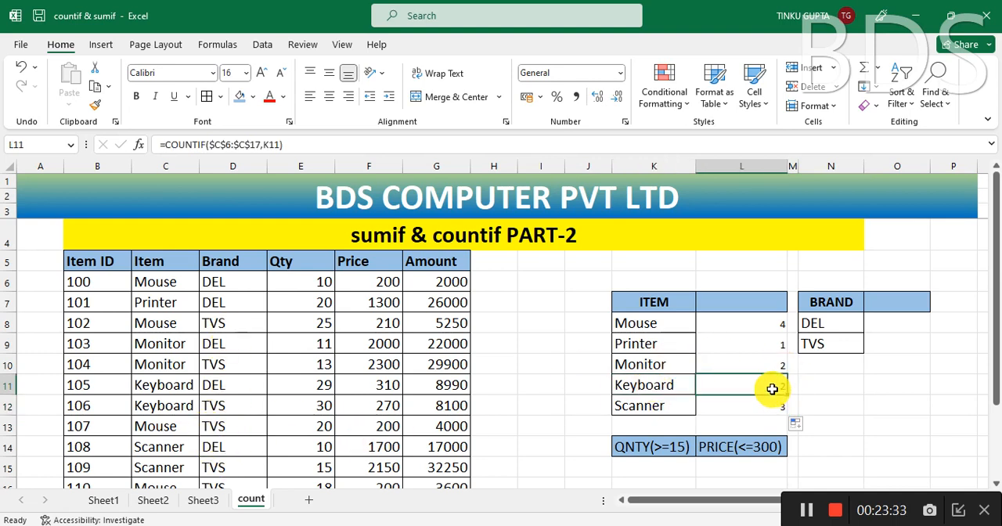
click(648, 386)
click(773, 387)
click(385, 142)
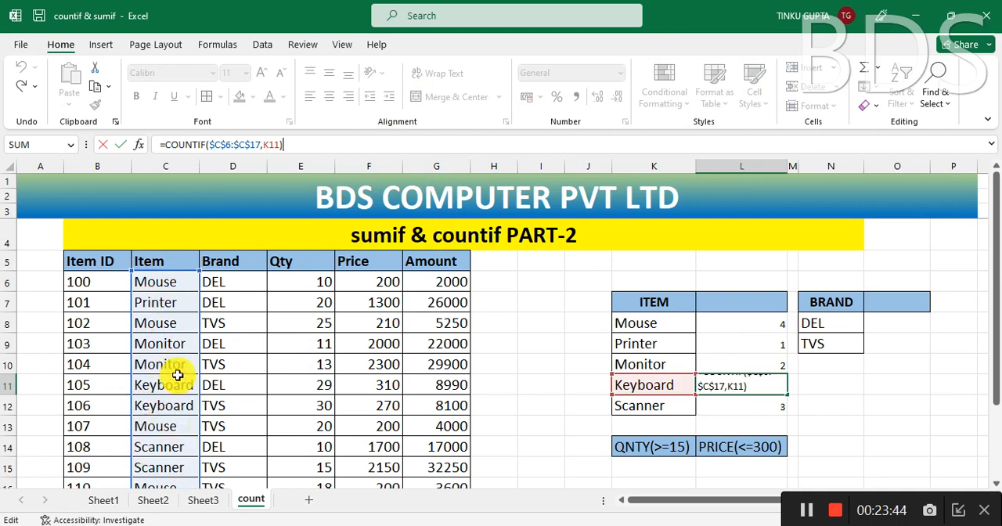
key(ctrl+Return)
scroll(204, 435, down, 2)
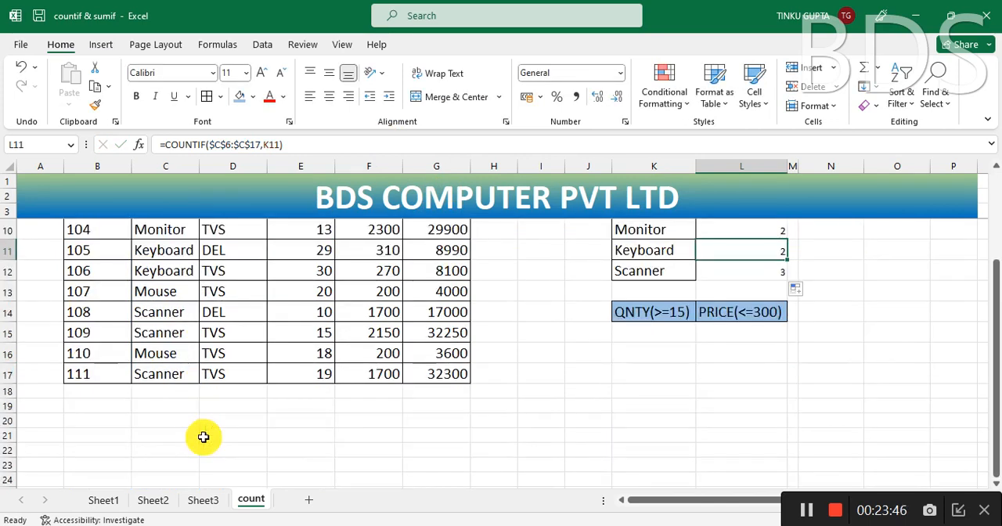
click(167, 376)
scroll(392, 443, up, 2)
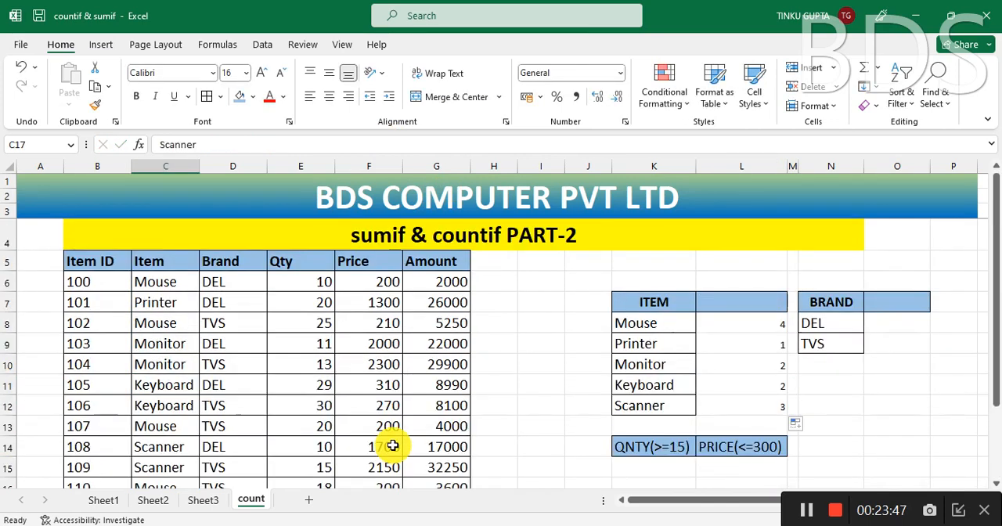
scroll(470, 445, down, 1)
scroll(523, 452, up, 2)
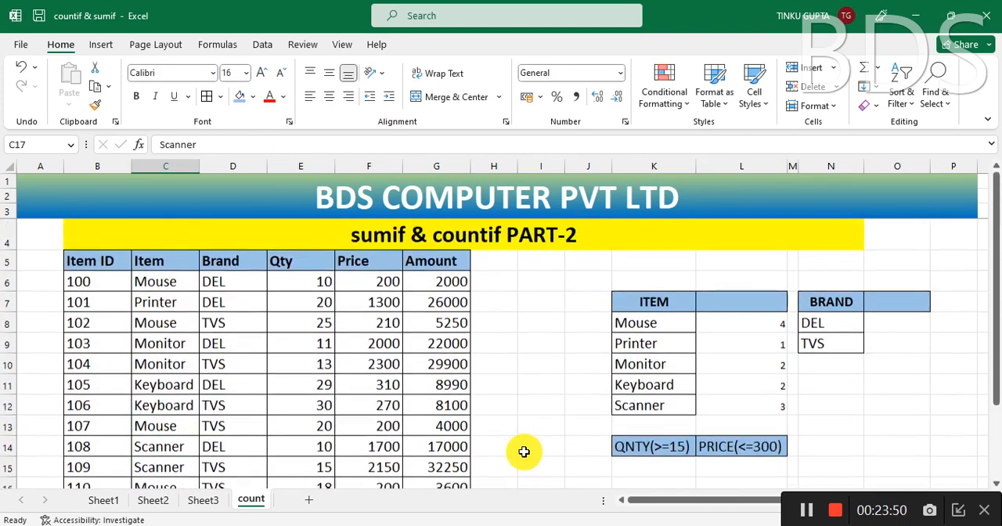
Step: Change the item in C6 to Scanner and check the Scanner count in L12
click(763, 408)
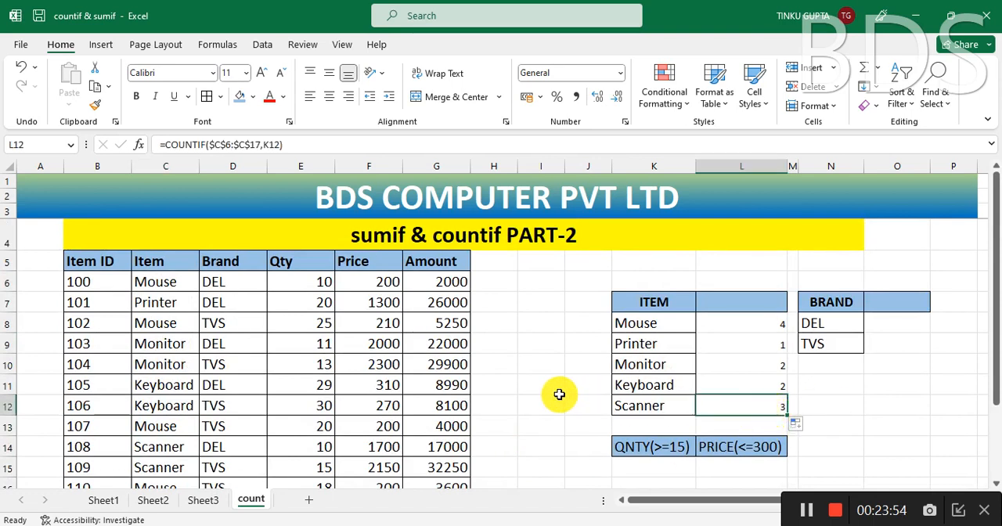
click(170, 287)
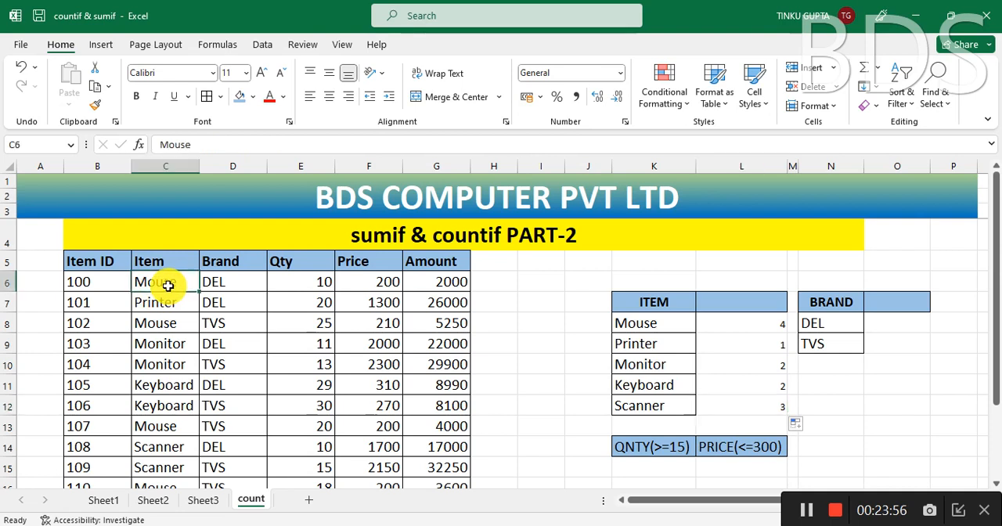
text(Scanner)
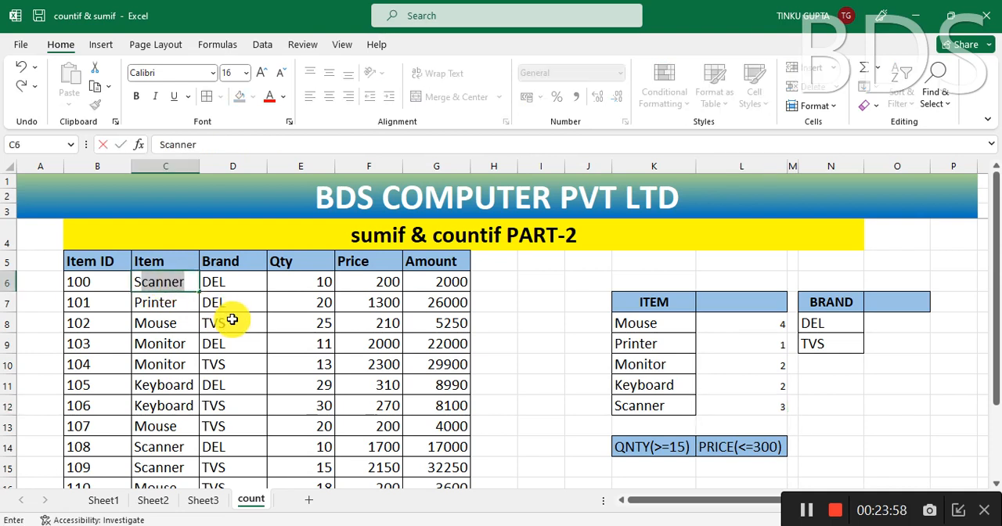
key(Return)
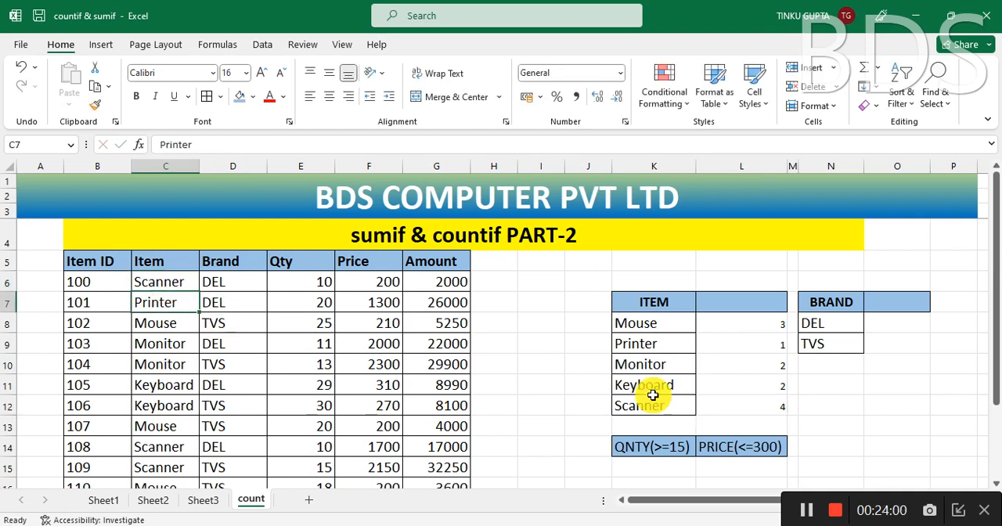
click(776, 408)
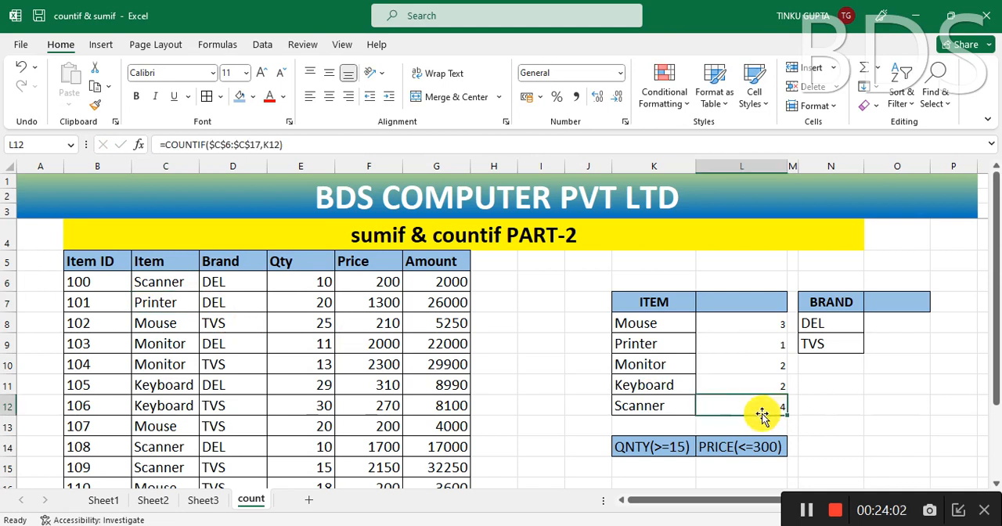
Step: Make the range in L8 relative again so the formula reads =COUNTIF(C6:C17,K8)
click(770, 324)
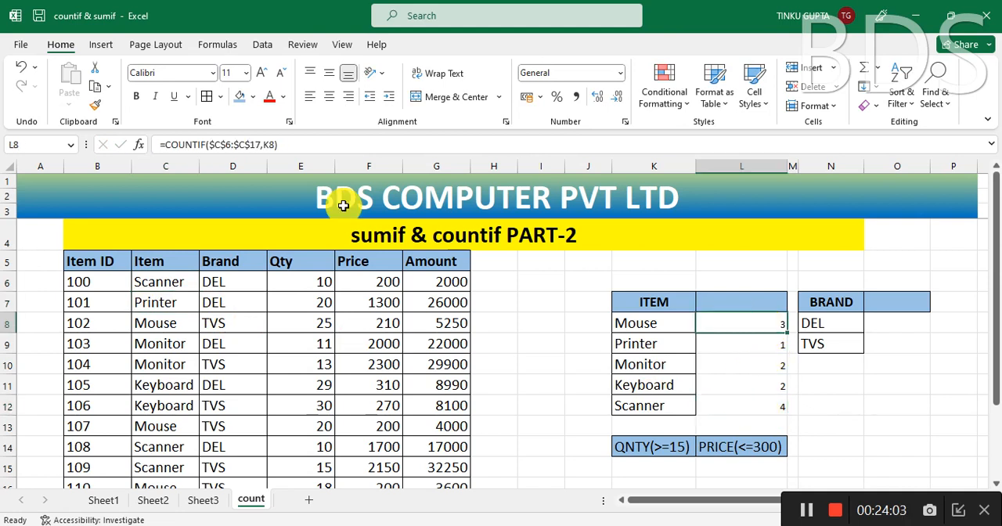
click(259, 145)
drag(259, 145, 214, 146)
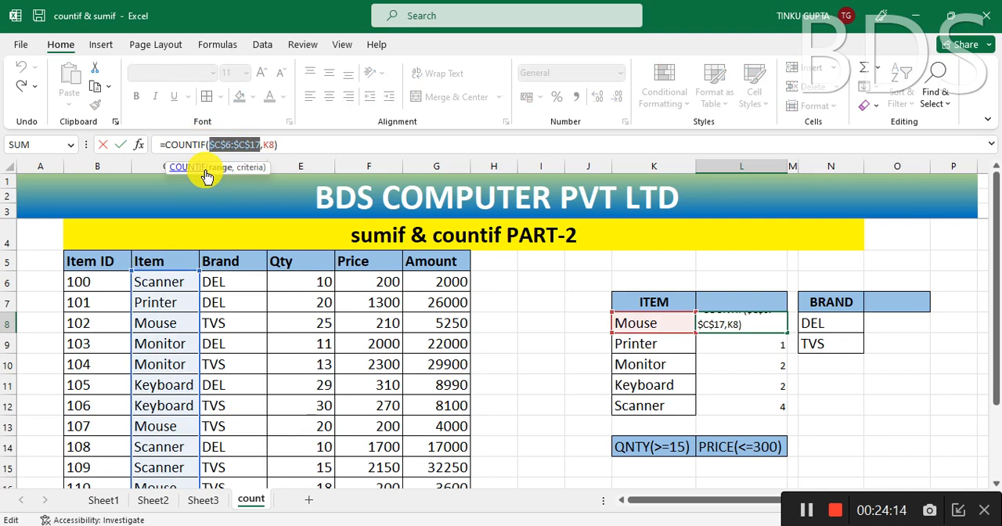
key(F4)
key(F4)
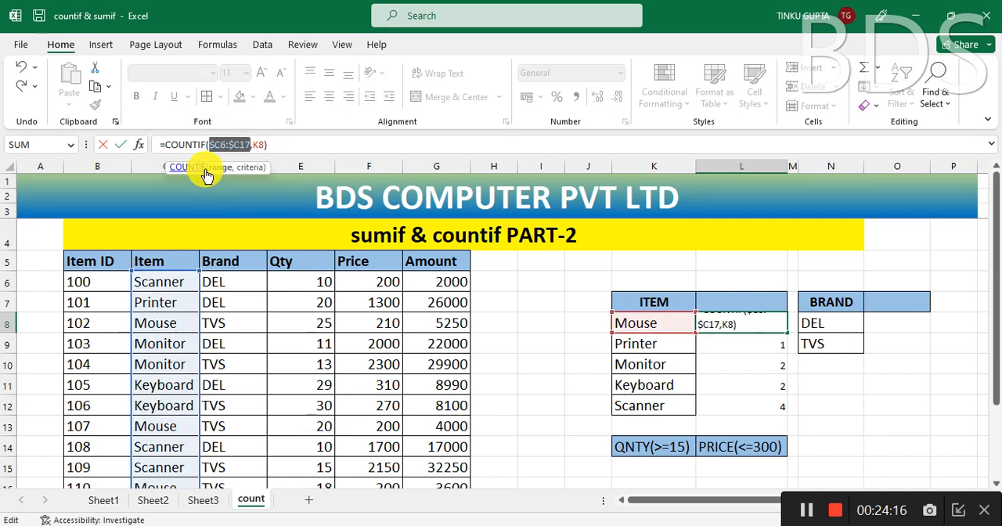
key(F4)
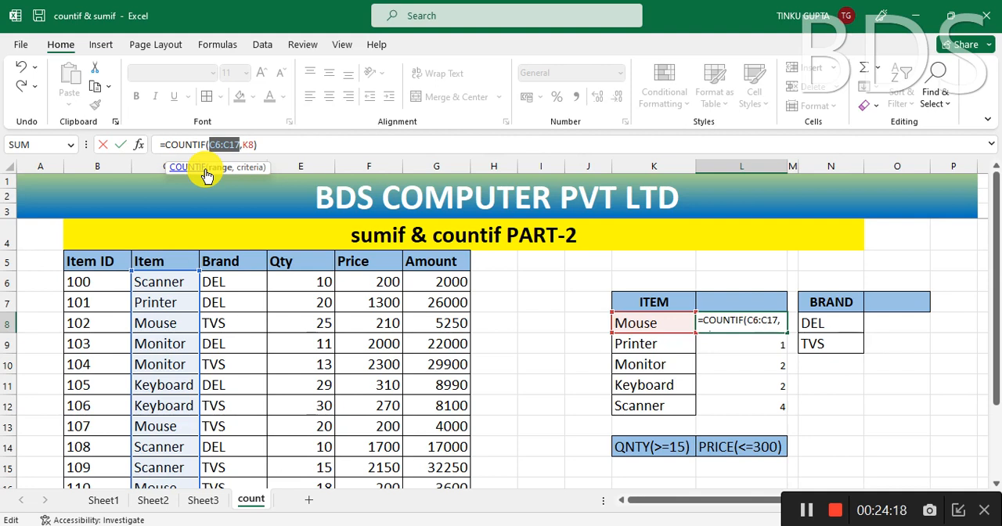
key(Return)
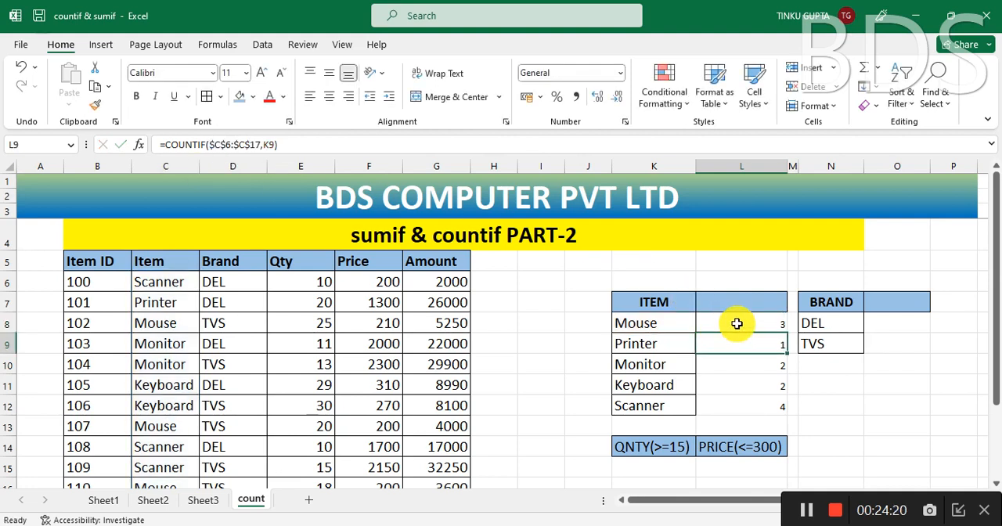
Step: Fill the relative-range formula from L8 down to L12 and examine the range used in L12
click(738, 328)
drag(789, 333, 792, 412)
click(736, 414)
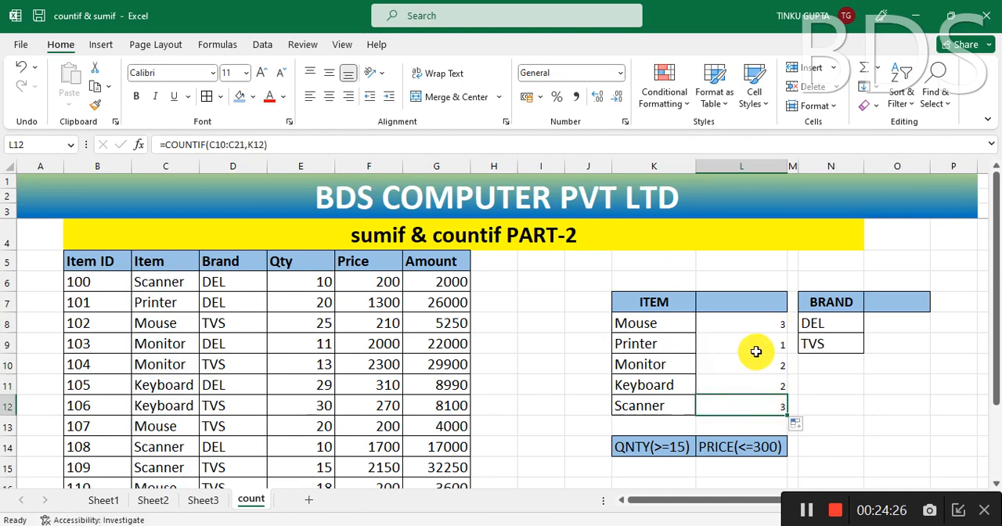
click(770, 326)
click(765, 405)
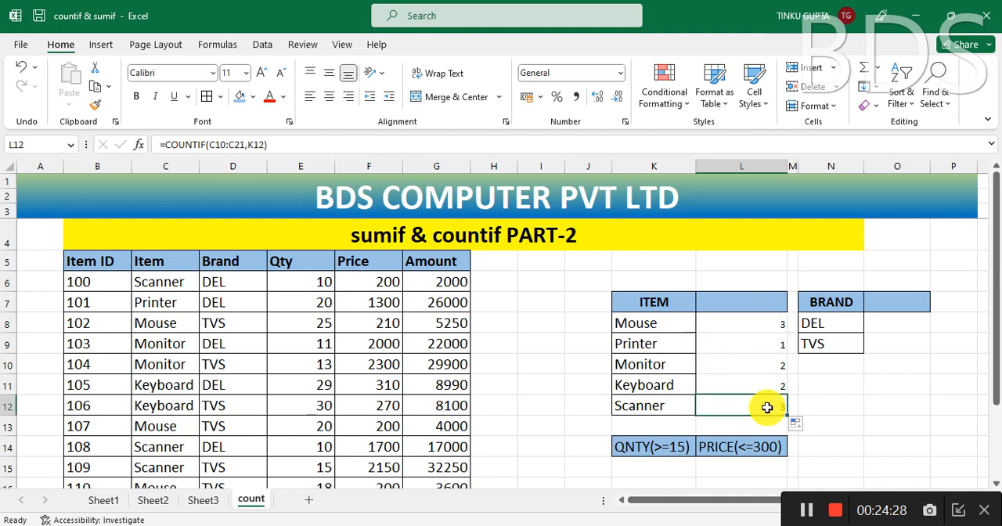
click(329, 149)
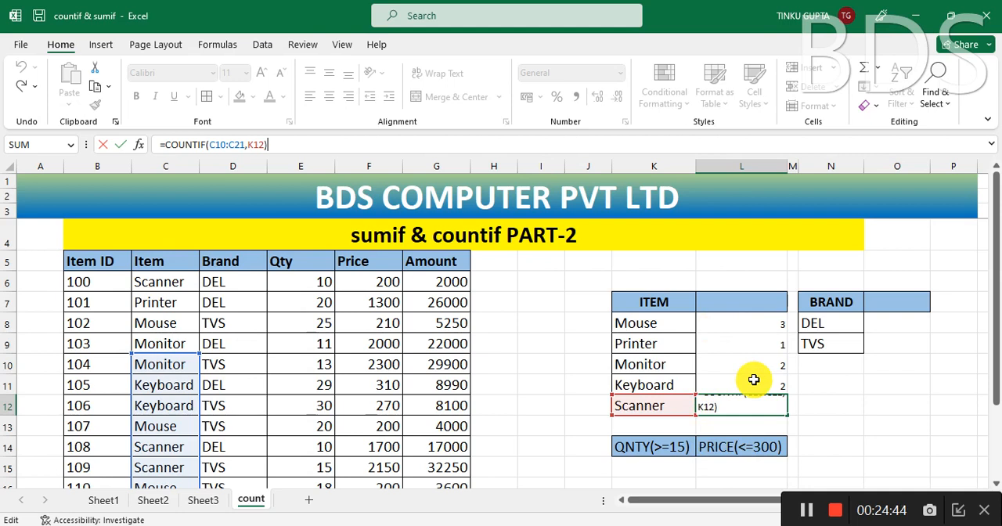
key(Escape)
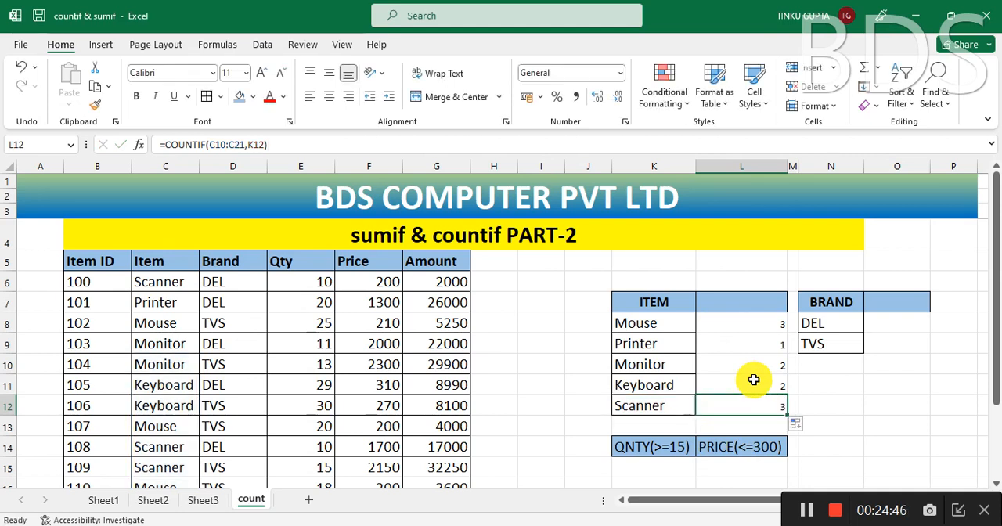
Step: Undo the relative-range formula changes in L8:L12 and the item change in C6
key(ctrl+z)
key(ctrl+z)
key(ctrl+y)
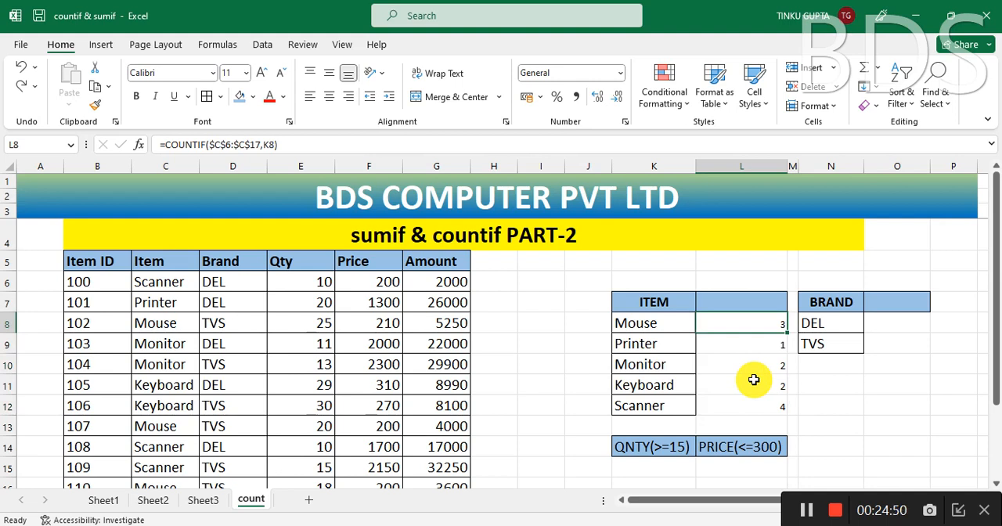
click(583, 362)
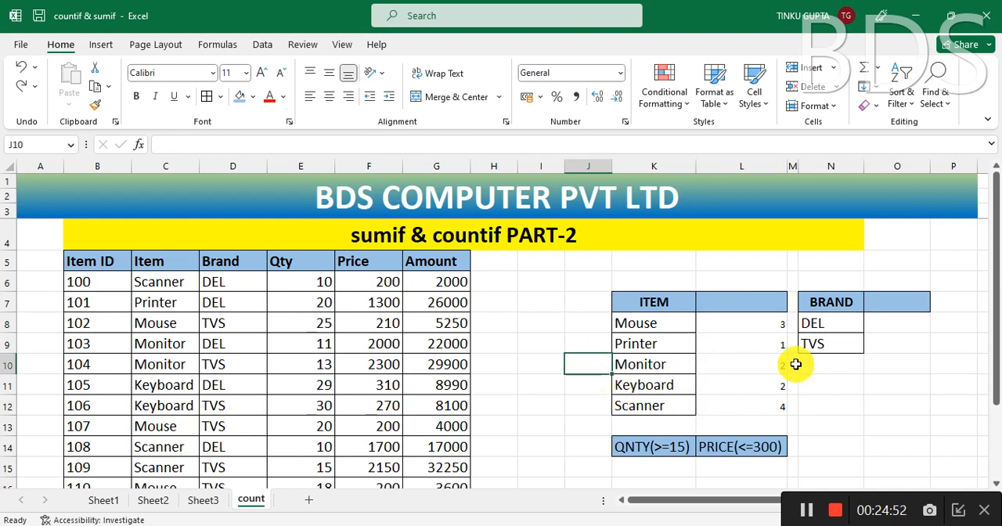
key(ctrl+z)
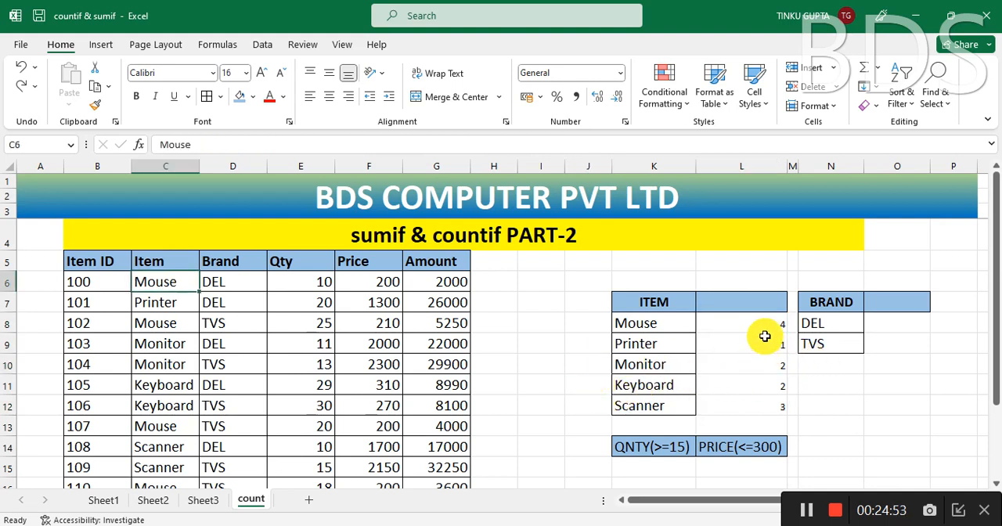
click(921, 360)
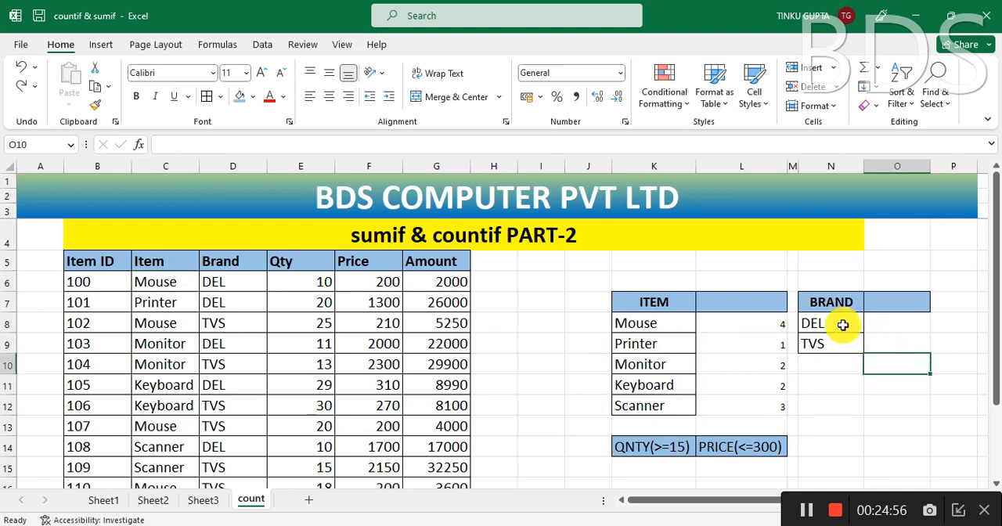
Step: Examine the DEL and TVS brand summary cells and the Qty column against the QNTY(>=15) criterion
click(835, 300)
click(834, 325)
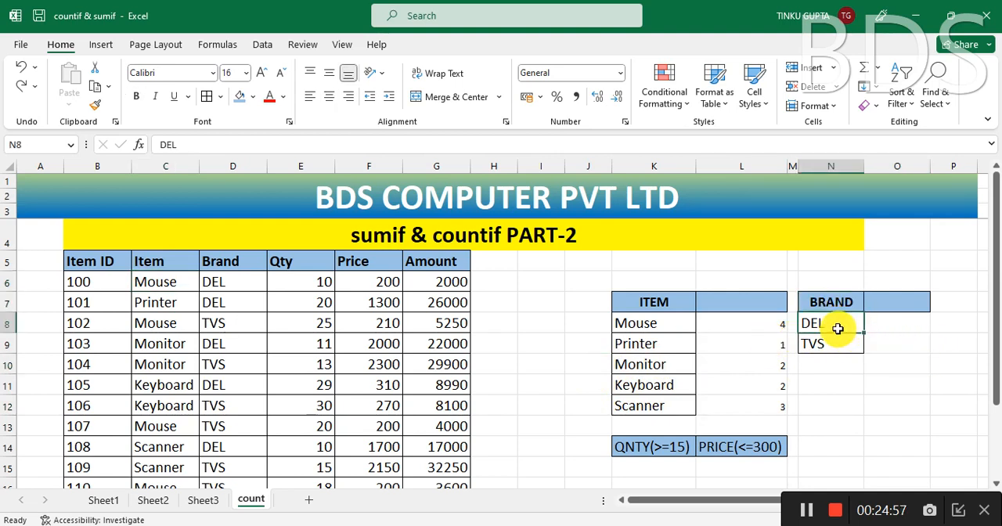
click(897, 327)
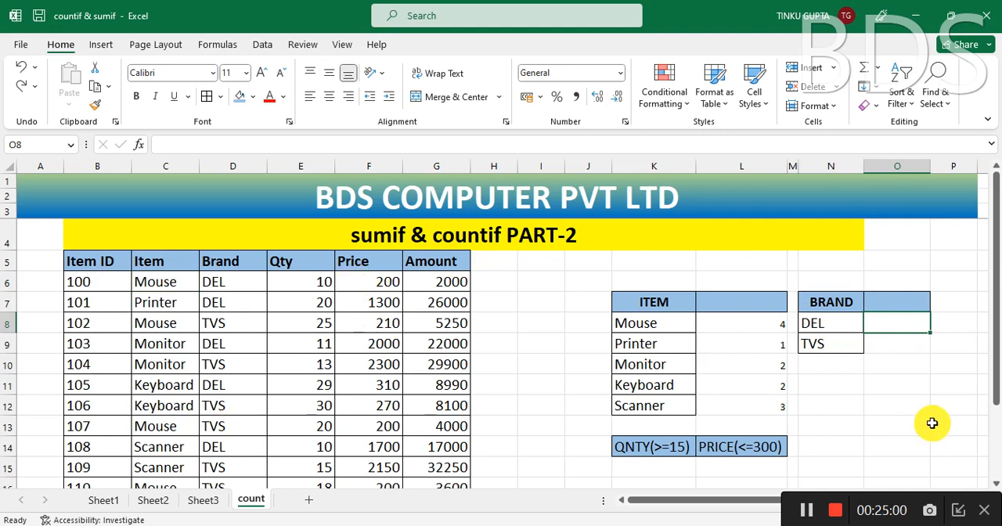
click(842, 344)
click(915, 347)
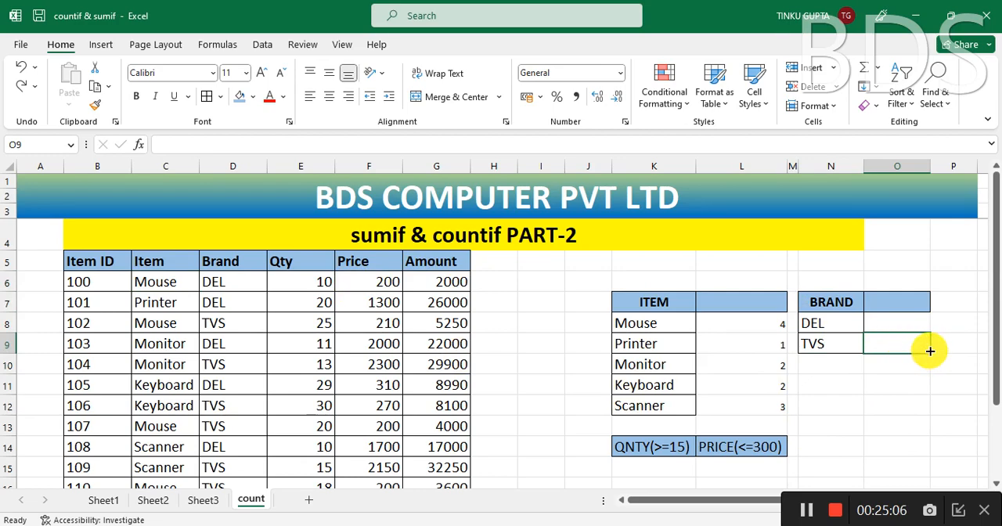
scroll(742, 380, down, 1)
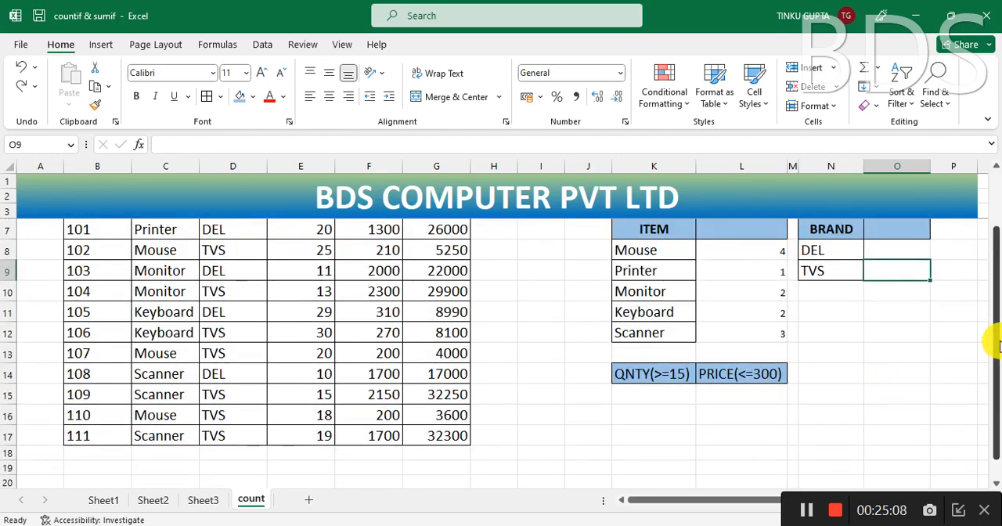
drag(990, 339, 994, 291)
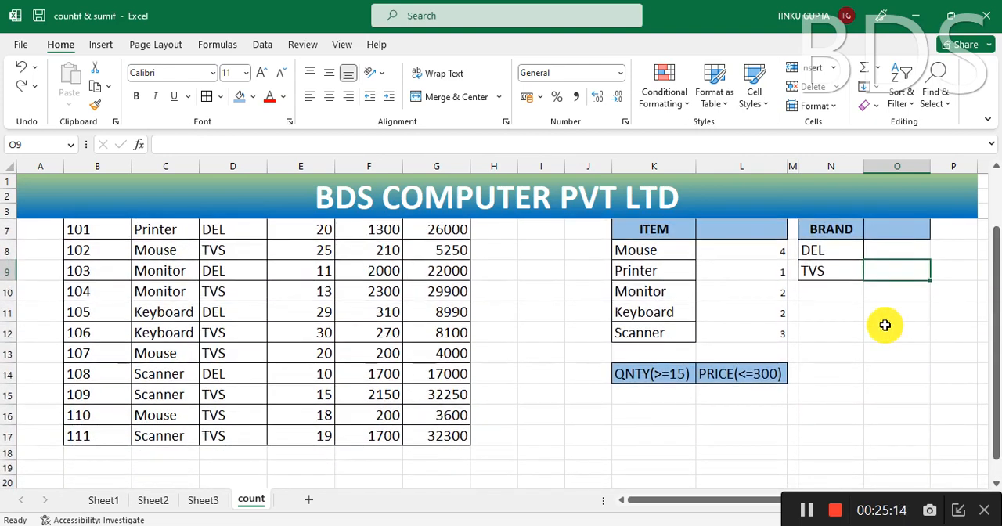
click(885, 326)
drag(994, 252, 991, 220)
click(655, 440)
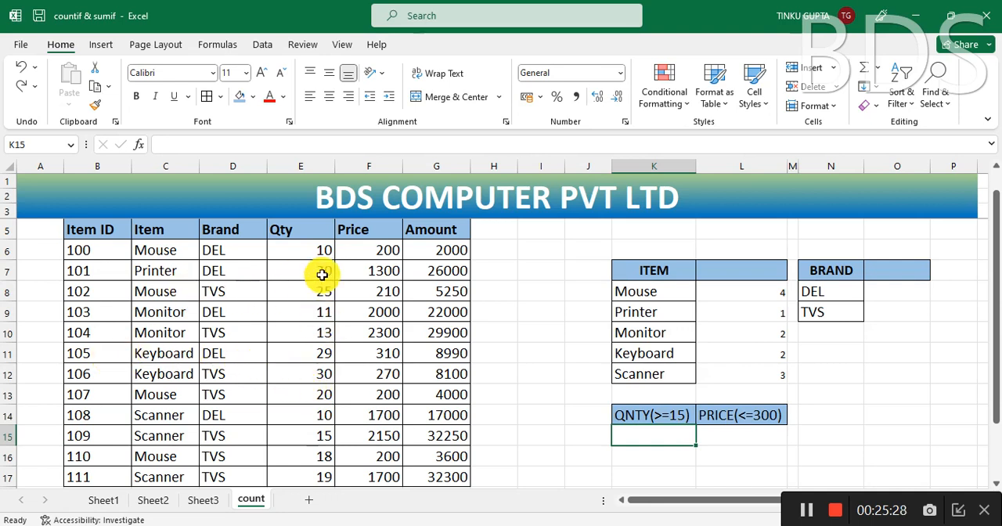
drag(314, 254, 305, 419)
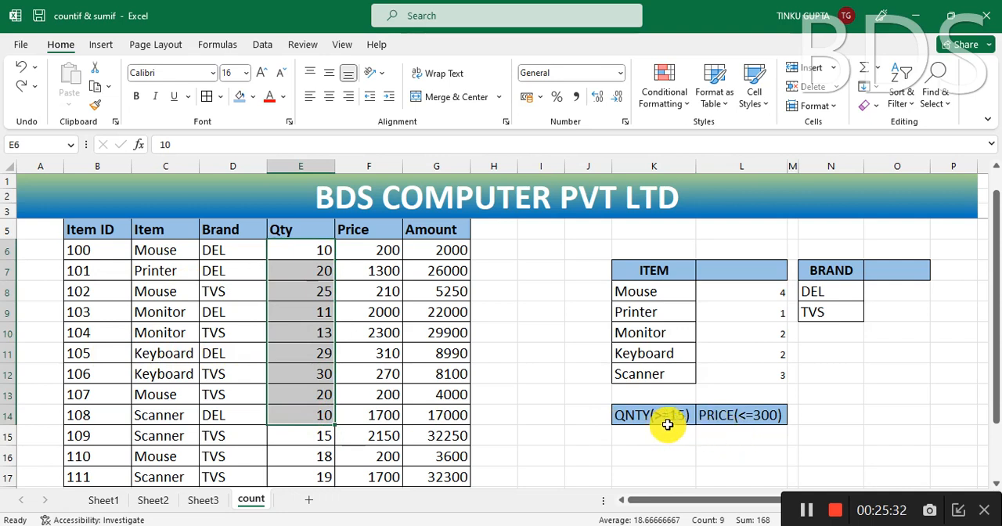
click(680, 446)
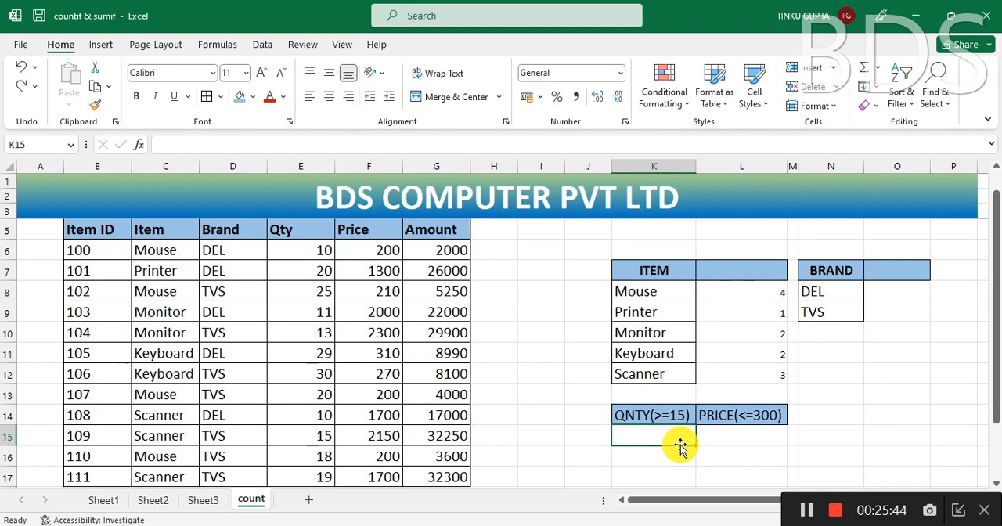
Step: Copy the item names from K8:K12 into the cells starting at J15, beside the quantity and price criteria table
click(578, 437)
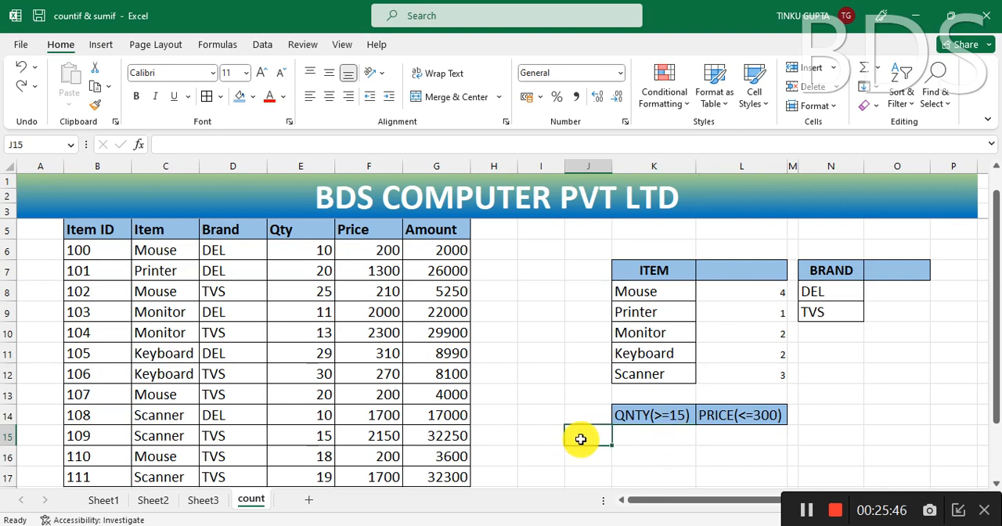
drag(645, 292, 645, 370)
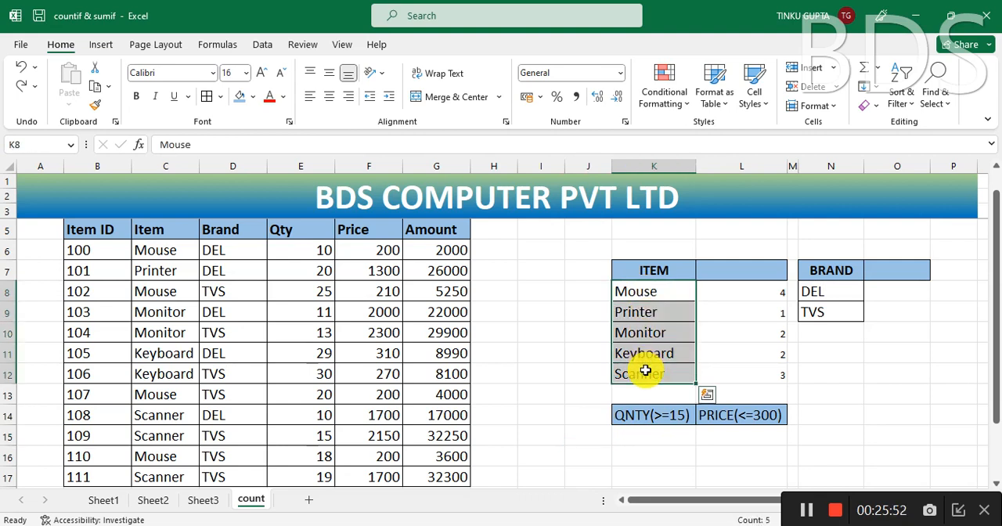
key(ctrl+c)
click(592, 436)
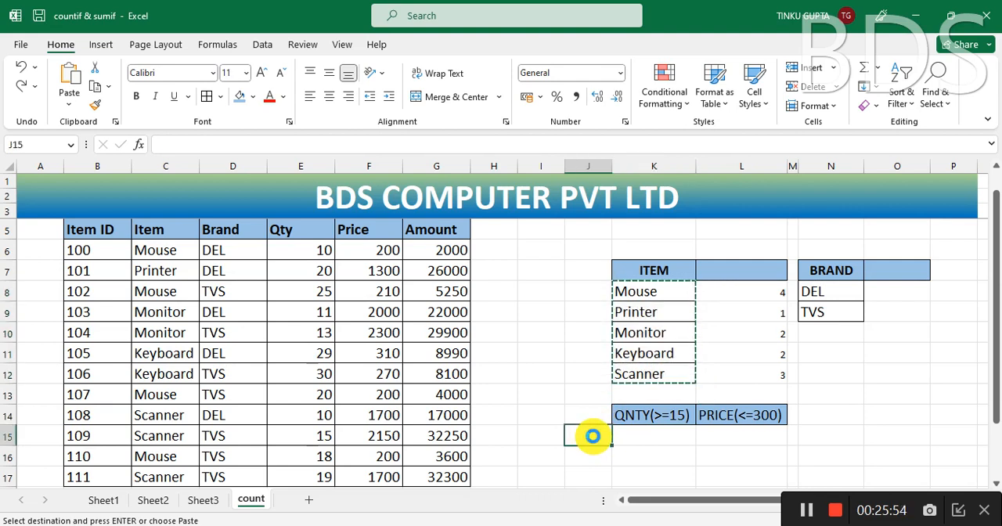
key(ctrl+v)
click(642, 440)
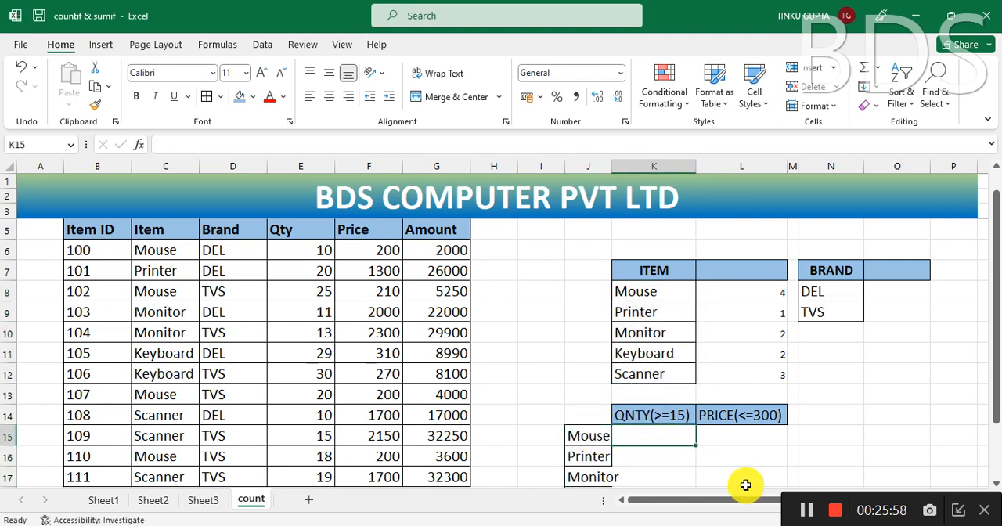
text(=)
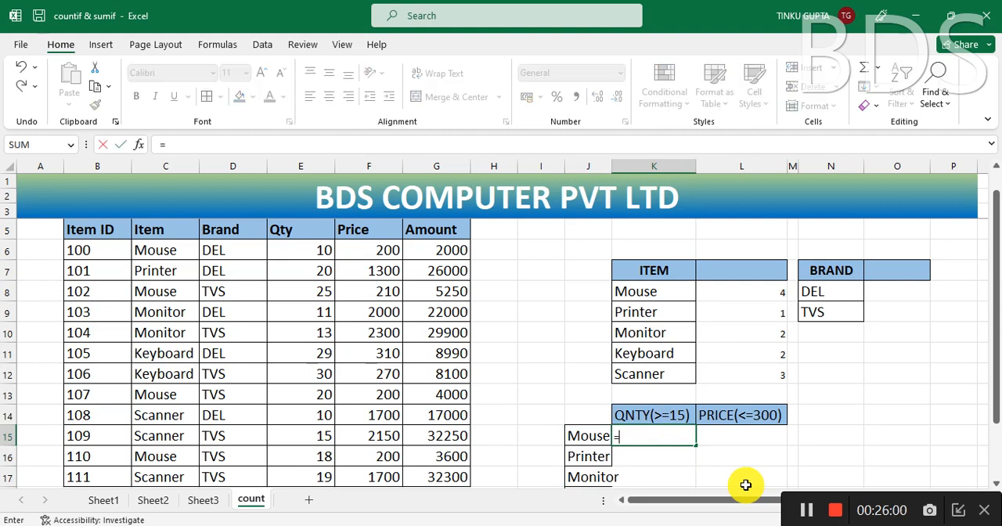
text(COUN)
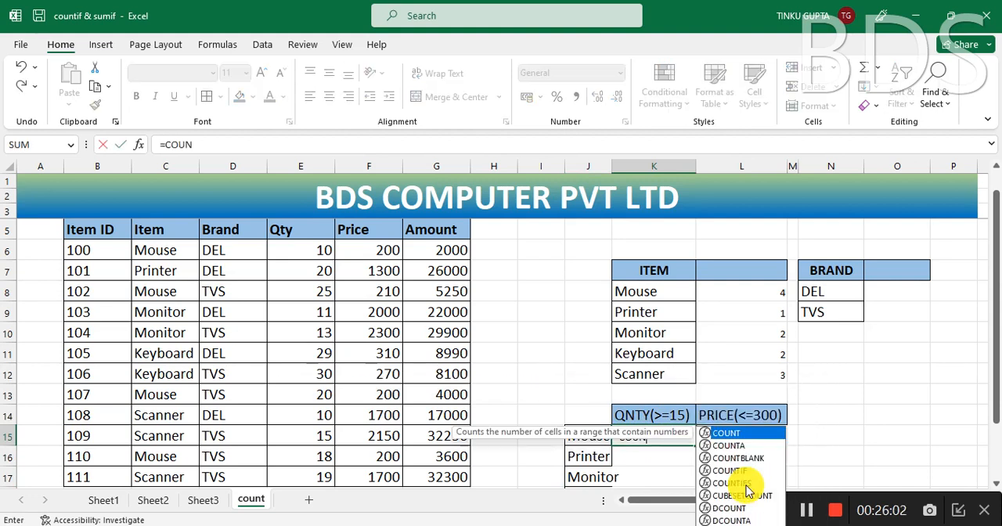
text(TI)
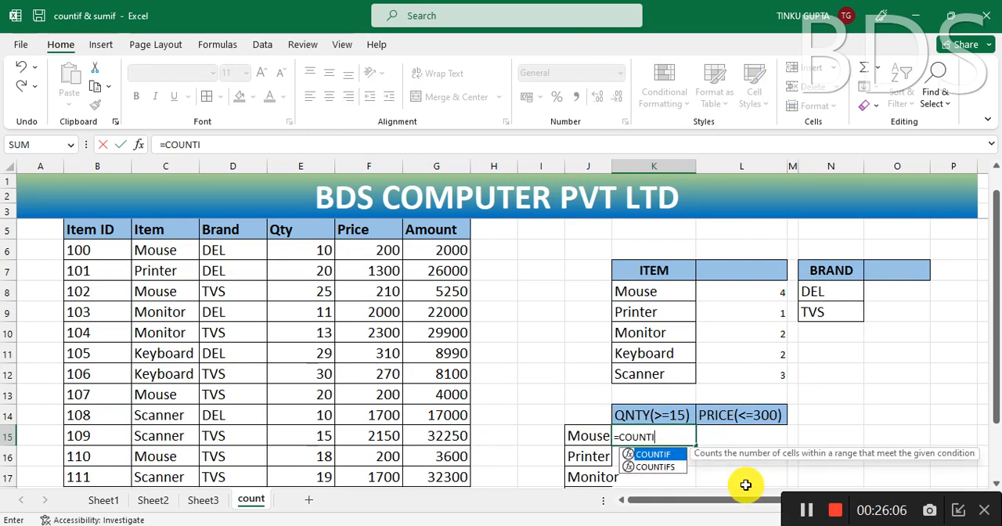
key(Tab)
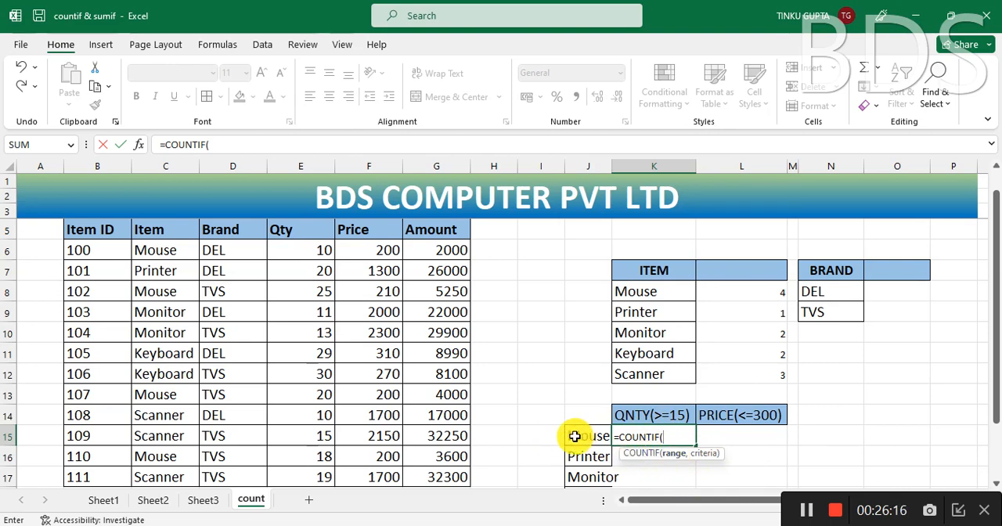
key(Escape)
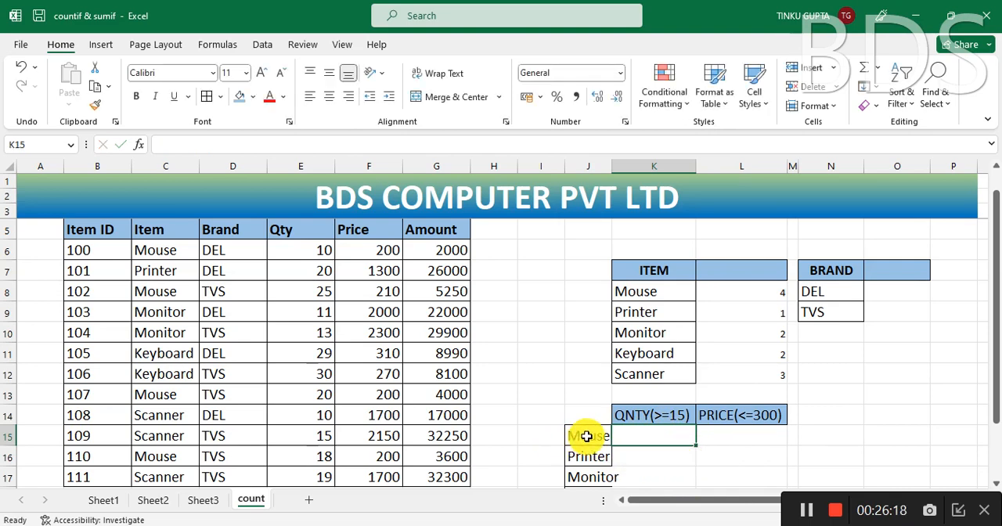
Step: Clear all content and formatting from the copied item names in J15:J19
mouse_move(575, 437)
mouse_down()
mouse_move(577, 516)
mouse_move(593, 435)
mouse_up()
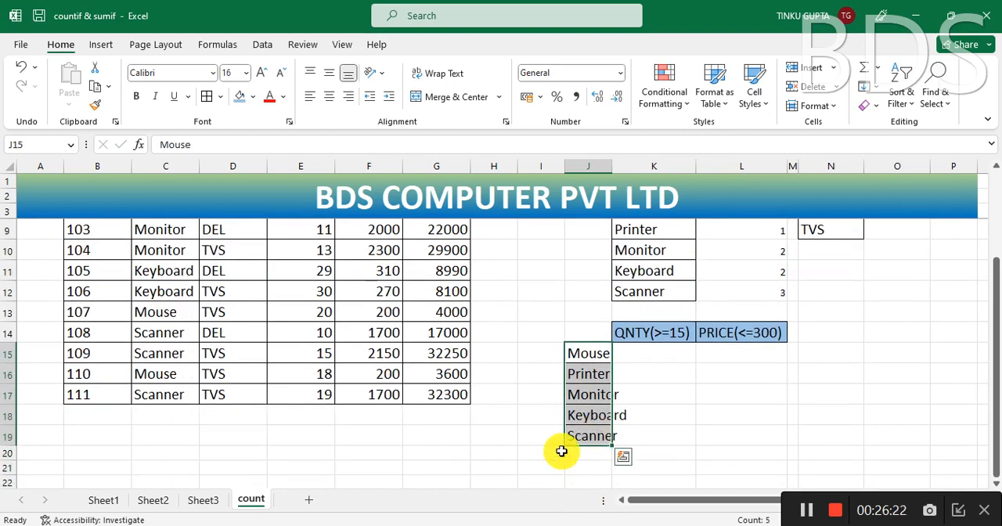
click(876, 112)
click(880, 128)
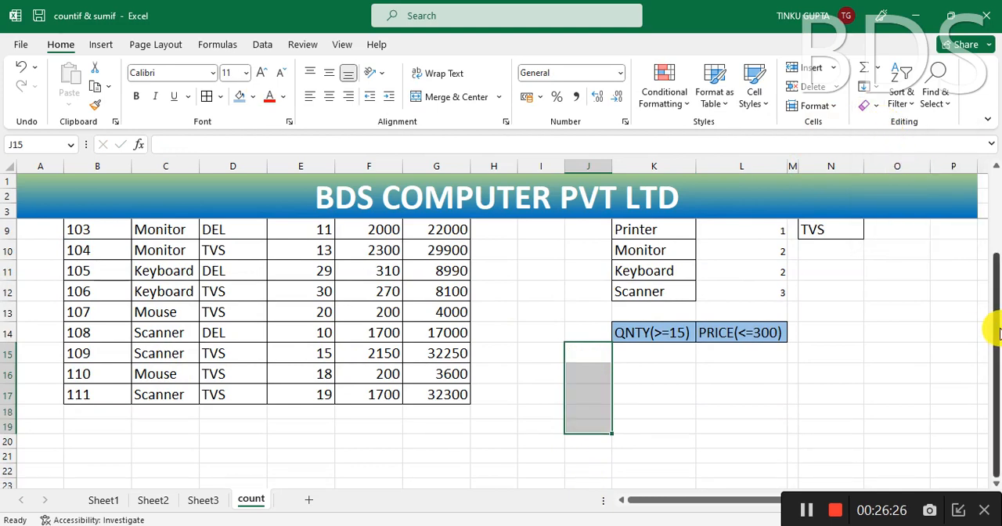
Step: Enter =COUNTIF(E6:E17,">=15") in K15 to count the quantities of at least 15
drag(995, 332, 995, 263)
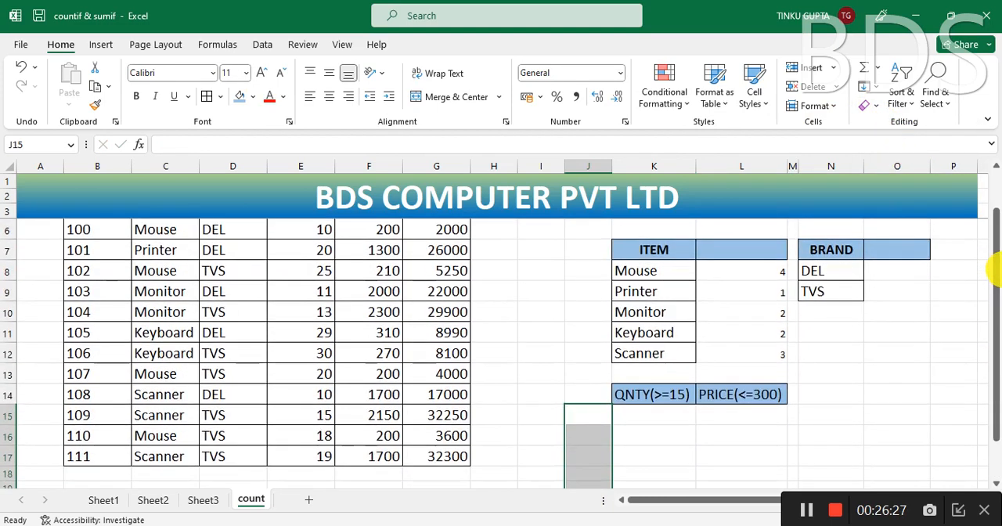
click(667, 415)
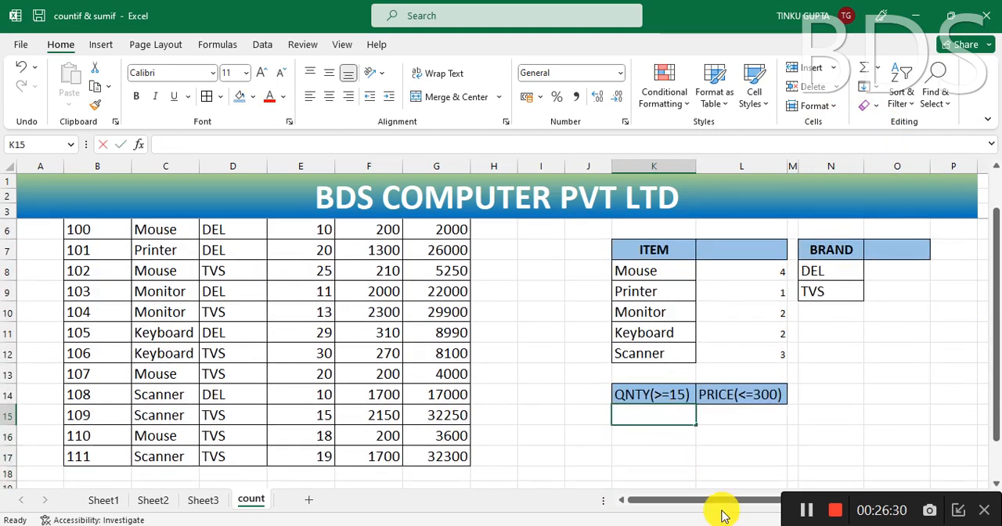
text(=COUNT)
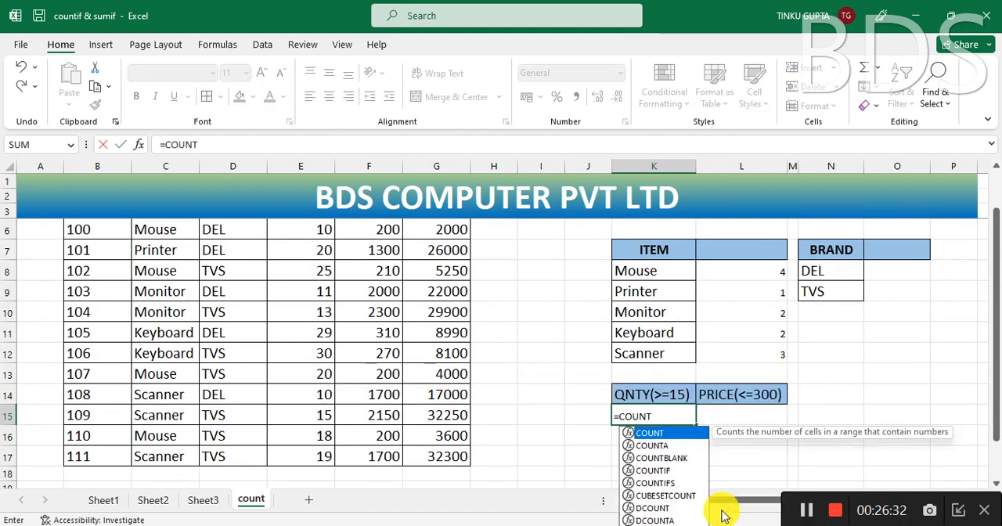
text(IF()
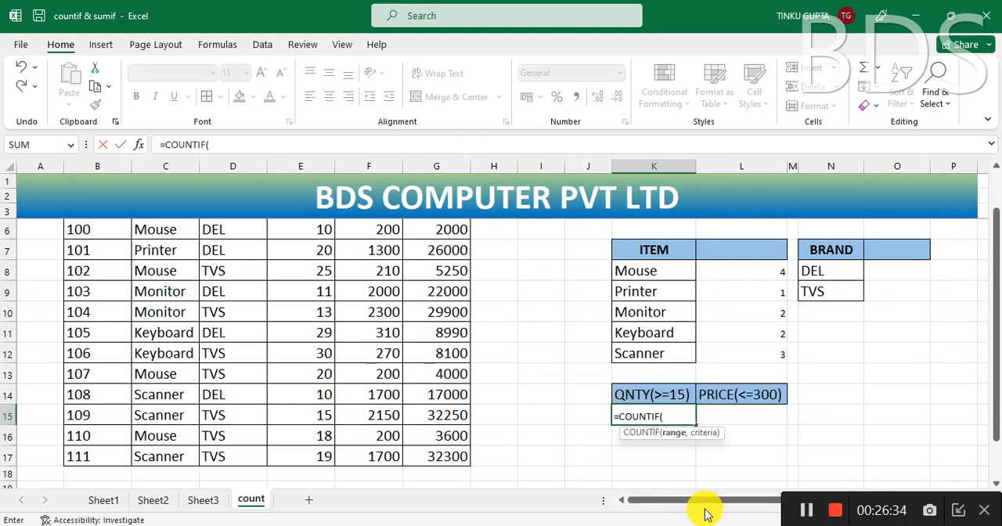
mouse_move(996, 348)
mouse_down()
mouse_move(996, 321)
mouse_move(995, 347)
mouse_up()
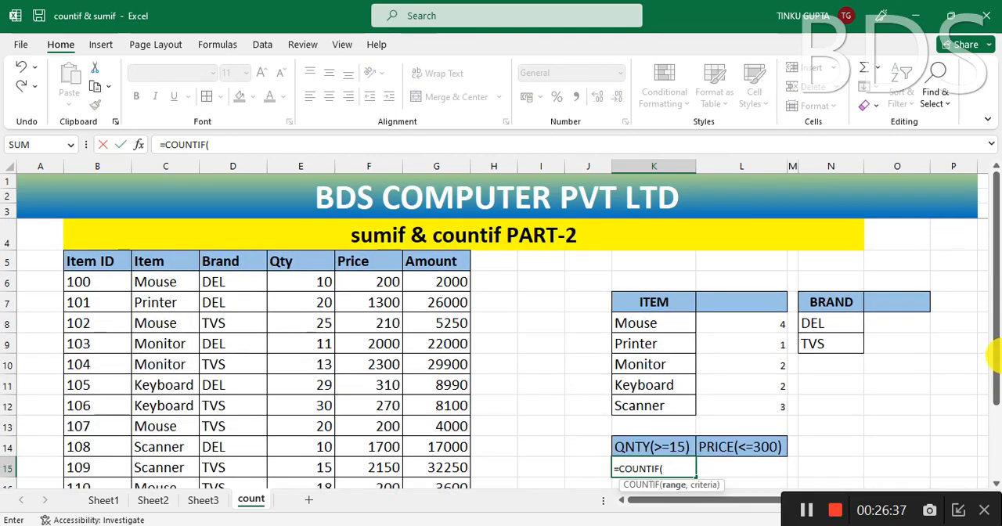
click(313, 282)
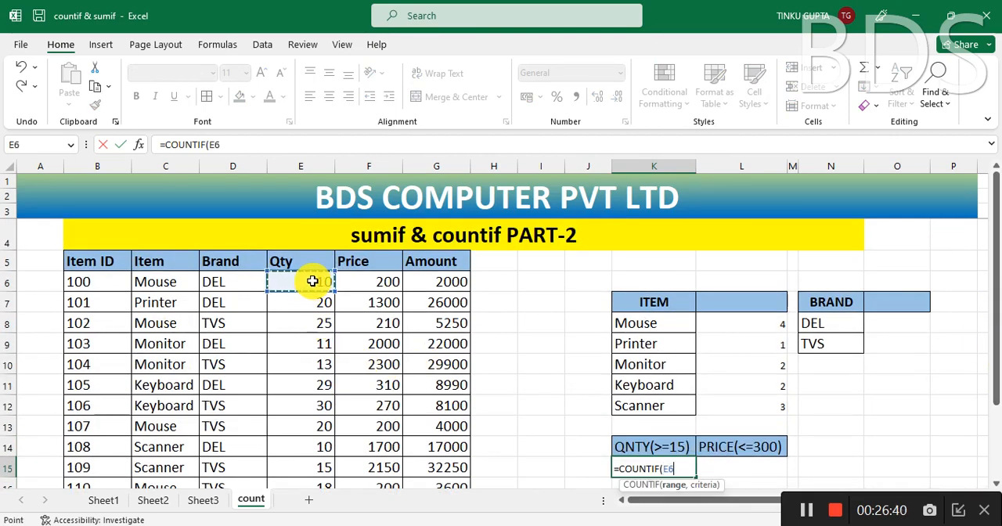
key(ctrl+shift+Down)
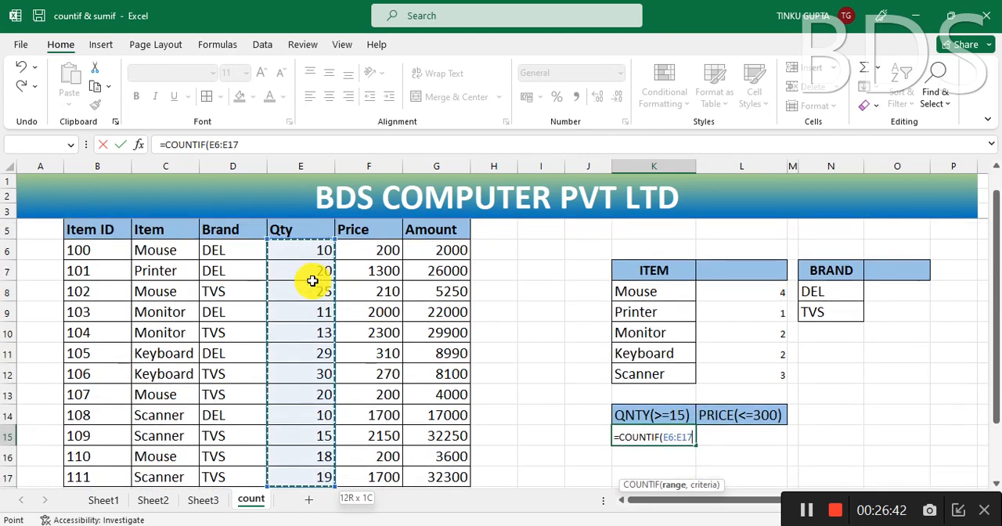
text(,)
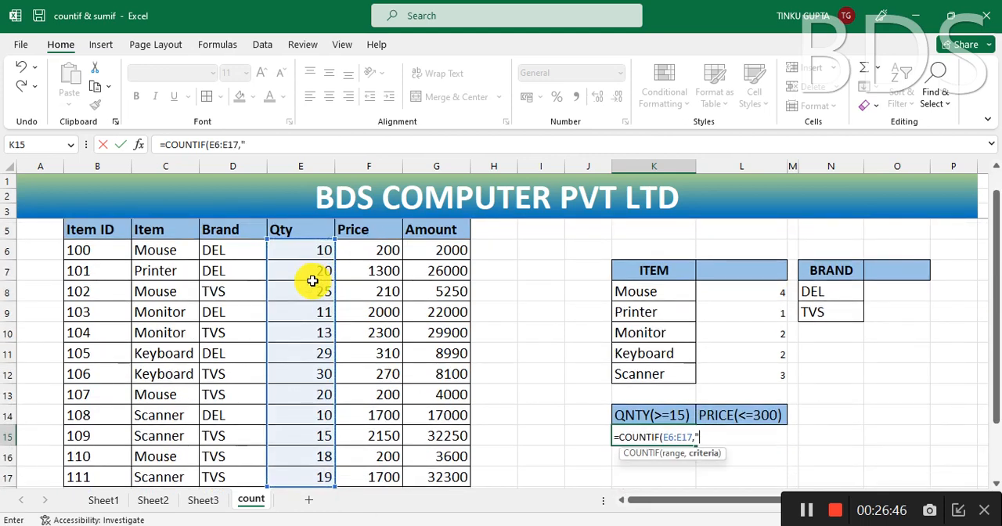
text(">=15")
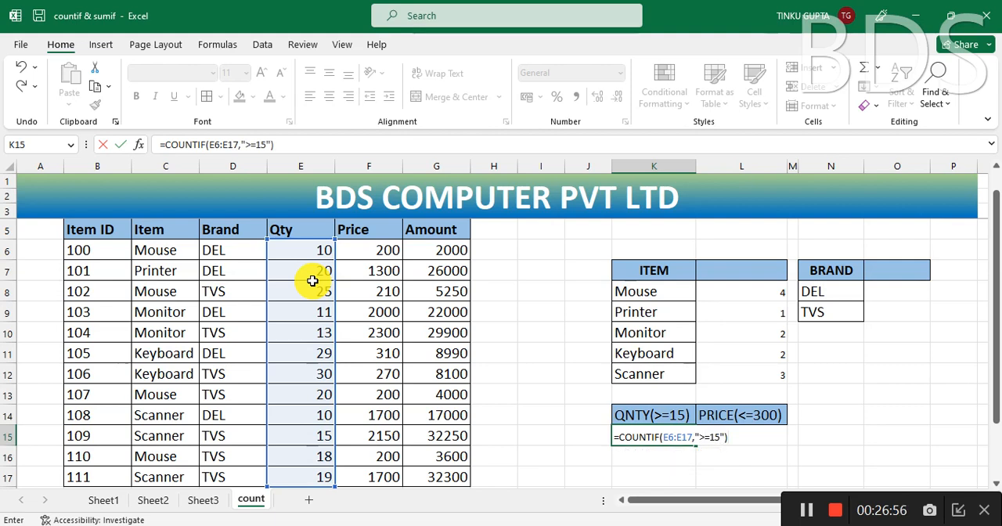
key(Return)
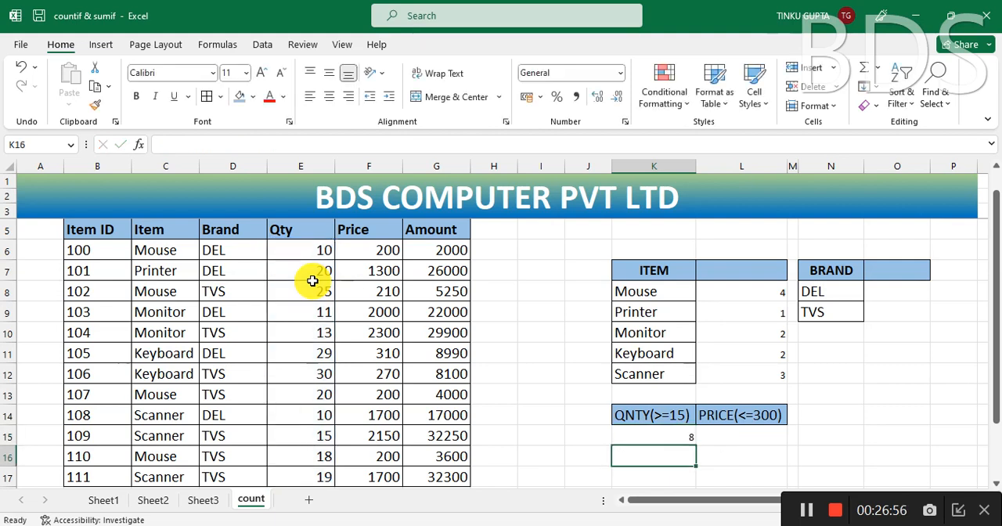
Step: Check the K15 count against the Qty column by examining which quantities fall below 15
click(675, 438)
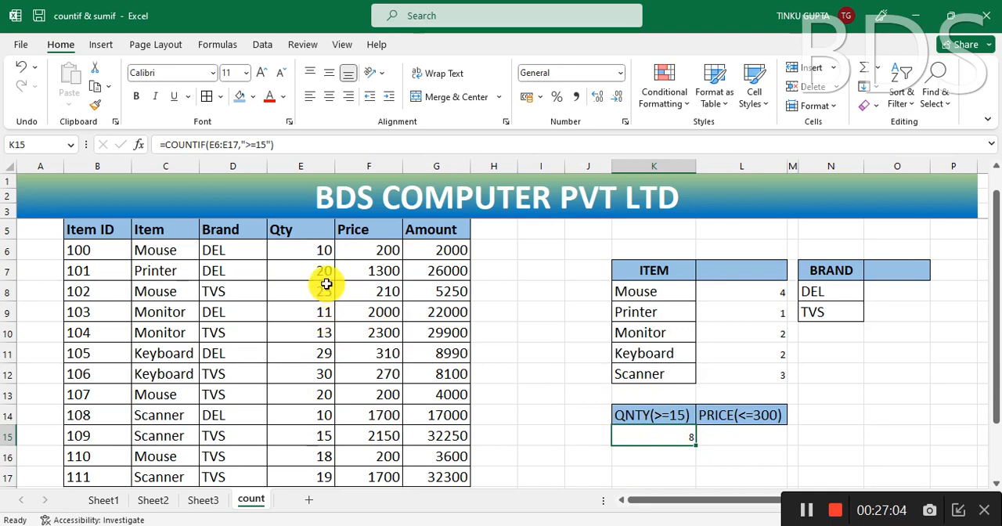
click(311, 251)
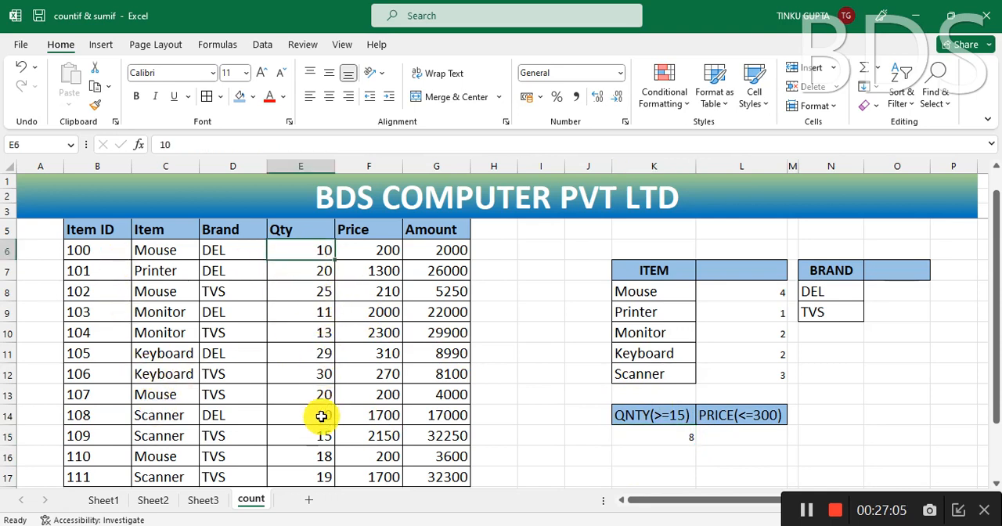
drag(321, 416, 326, 477)
click(447, 374)
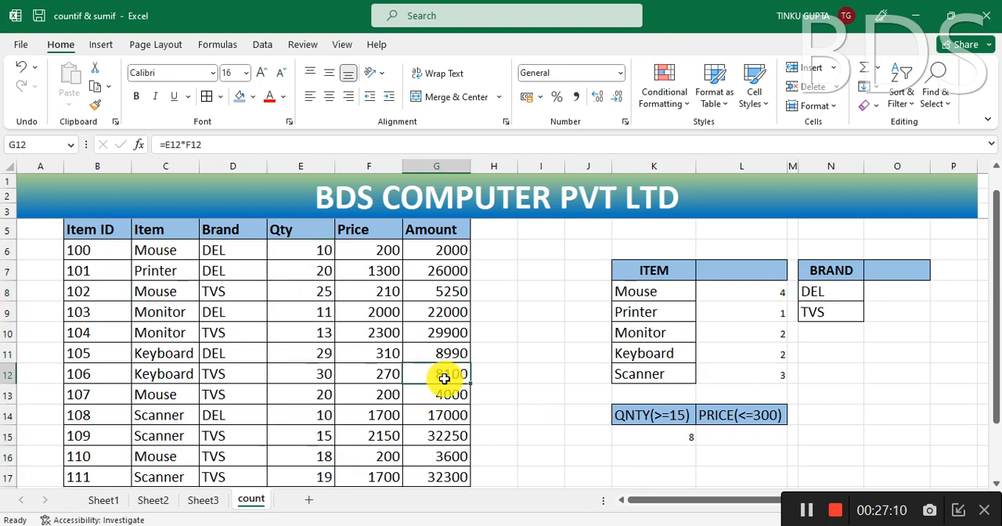
click(321, 249)
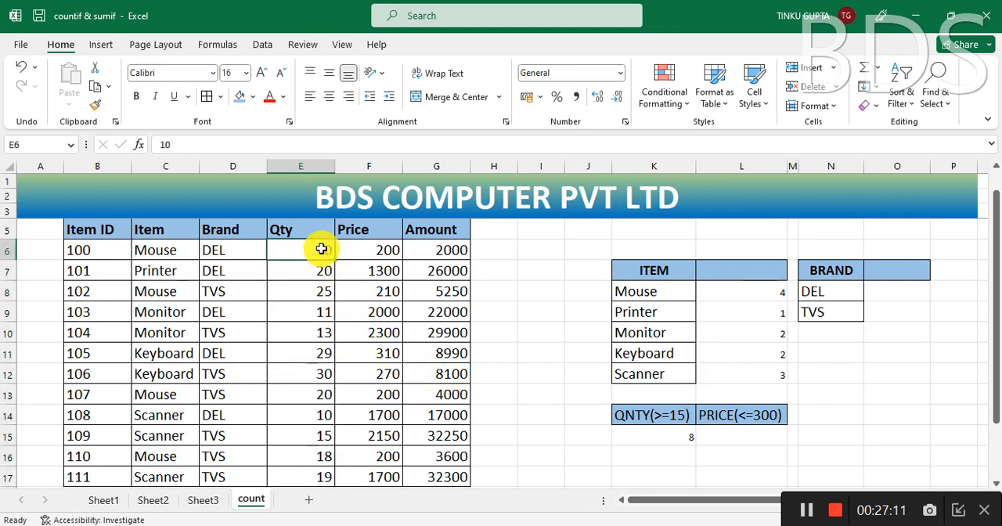
click(326, 315)
click(323, 334)
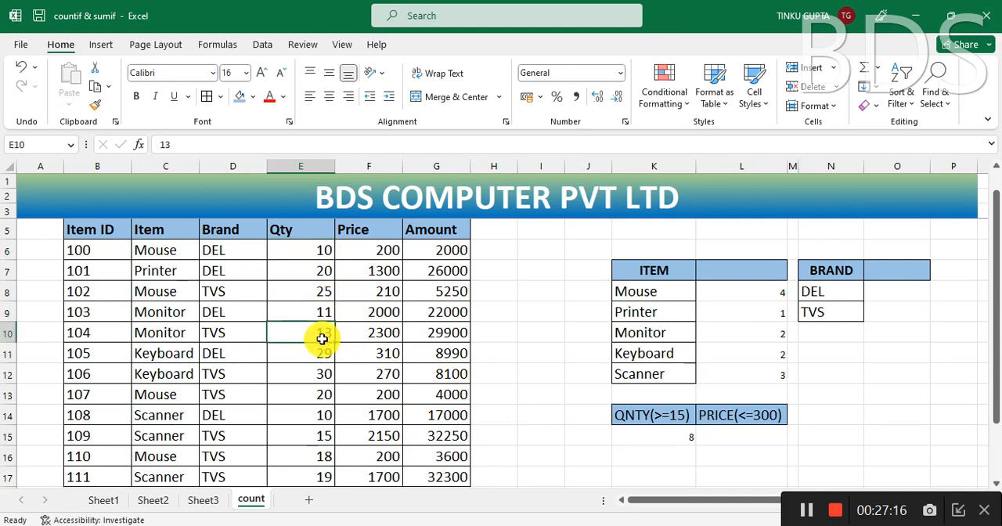
click(321, 415)
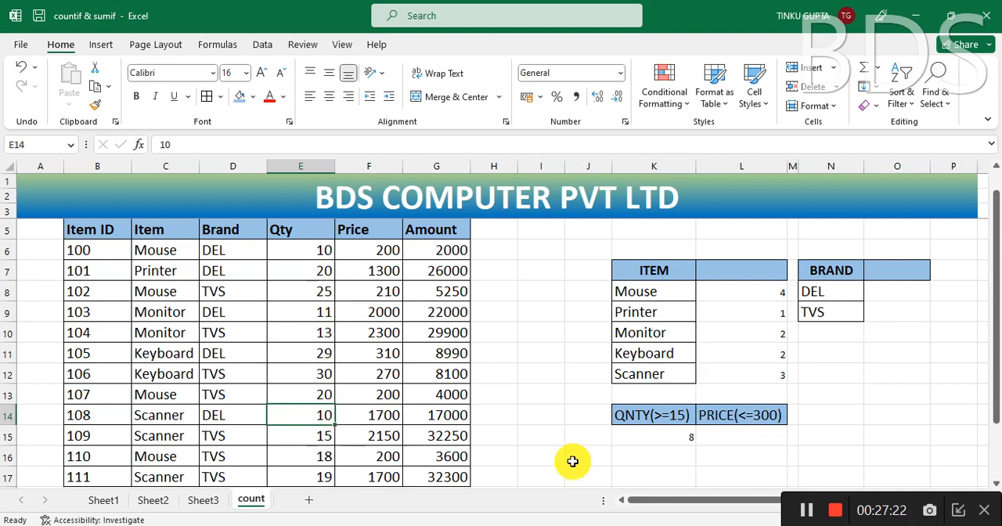
Step: Enter =COUNTIF(F6:F17,"<=300") in L15 to count the prices of at most 300
click(666, 440)
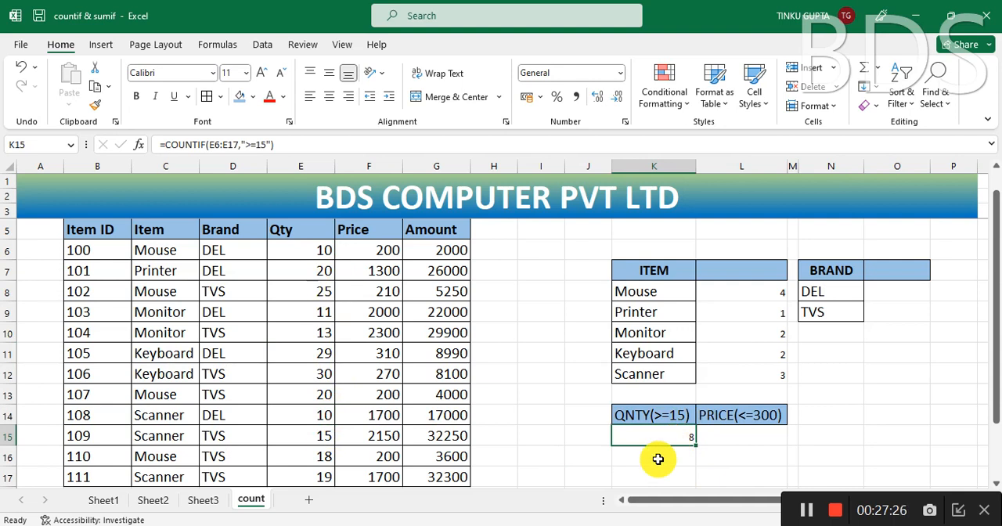
click(749, 436)
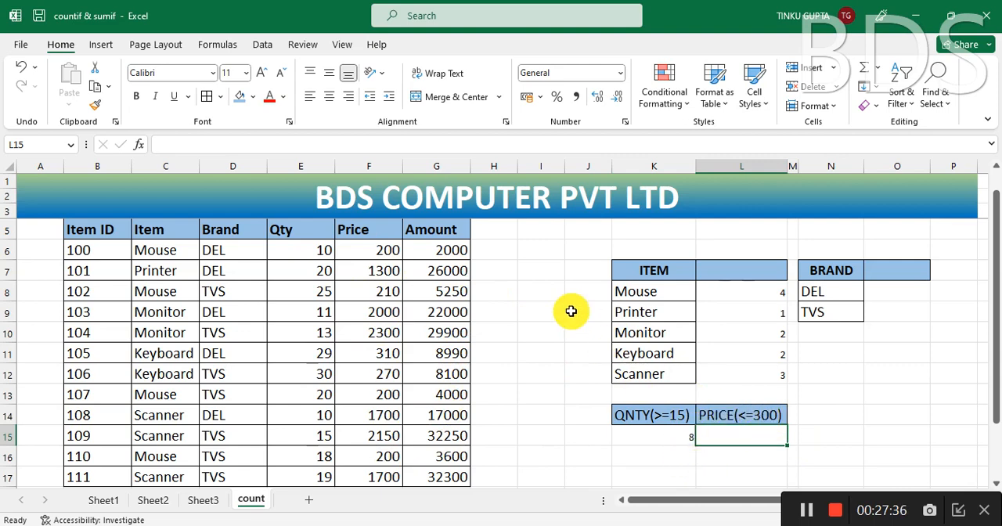
text(=COUN)
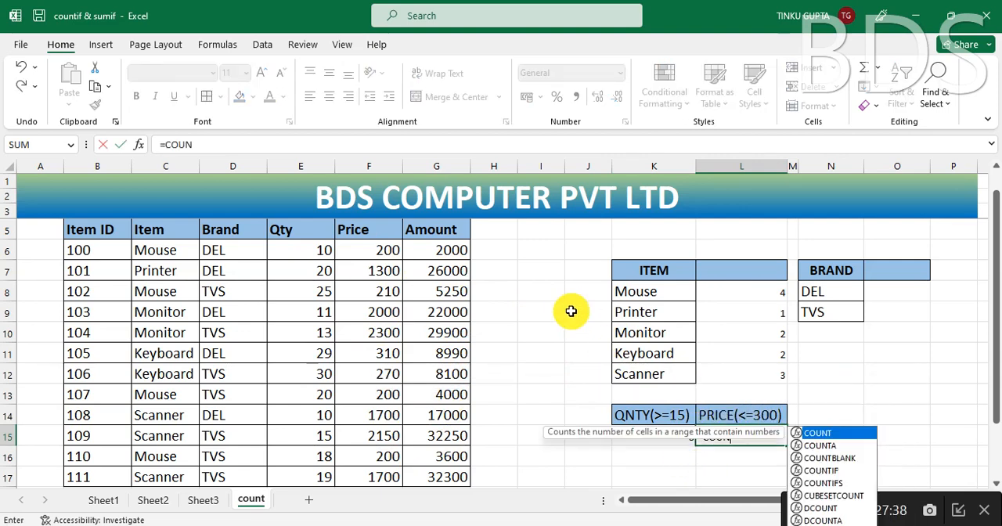
text(TIF)
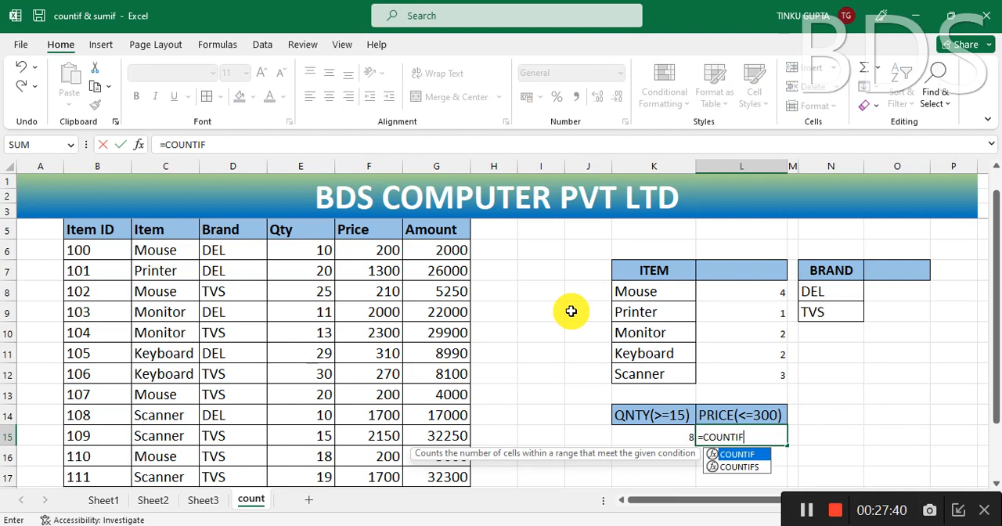
text(()
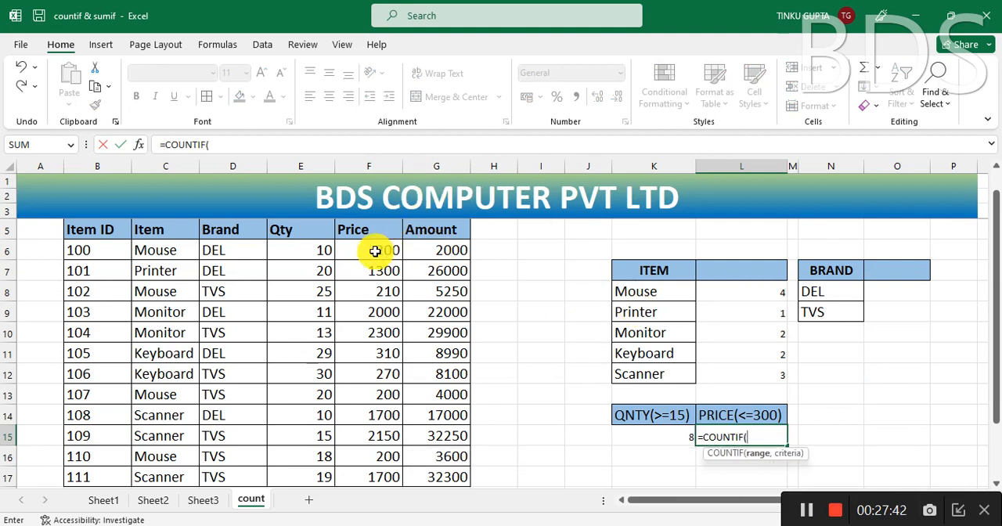
drag(375, 251, 378, 477)
text(,)
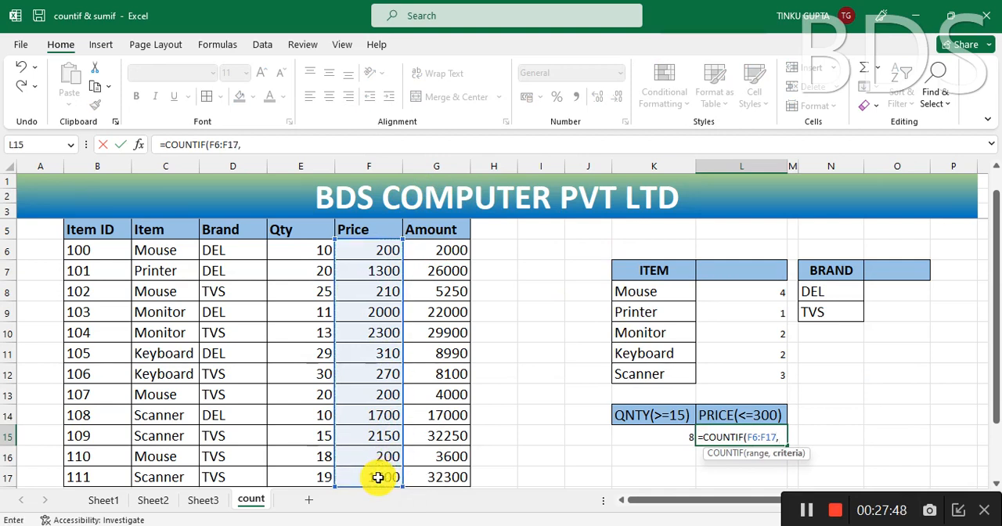
text("<=300)
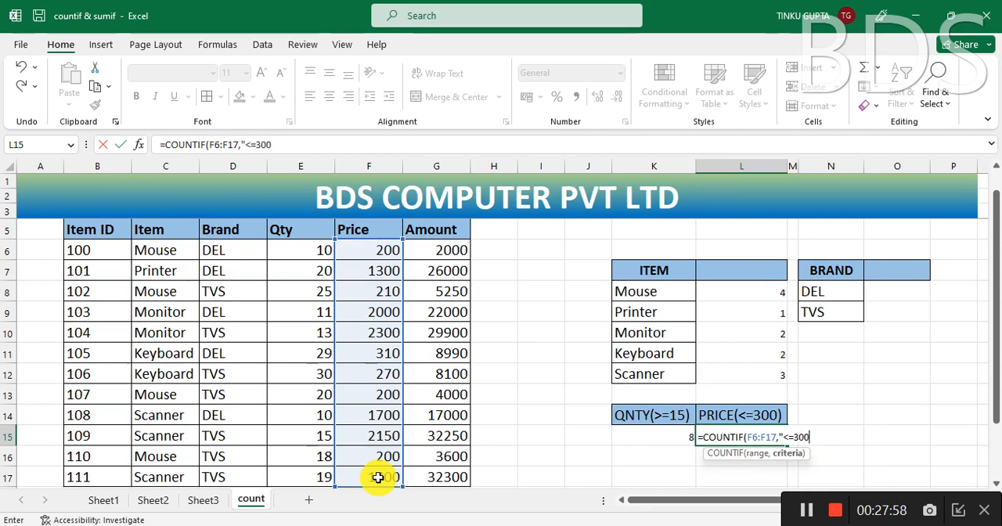
text(")
text())
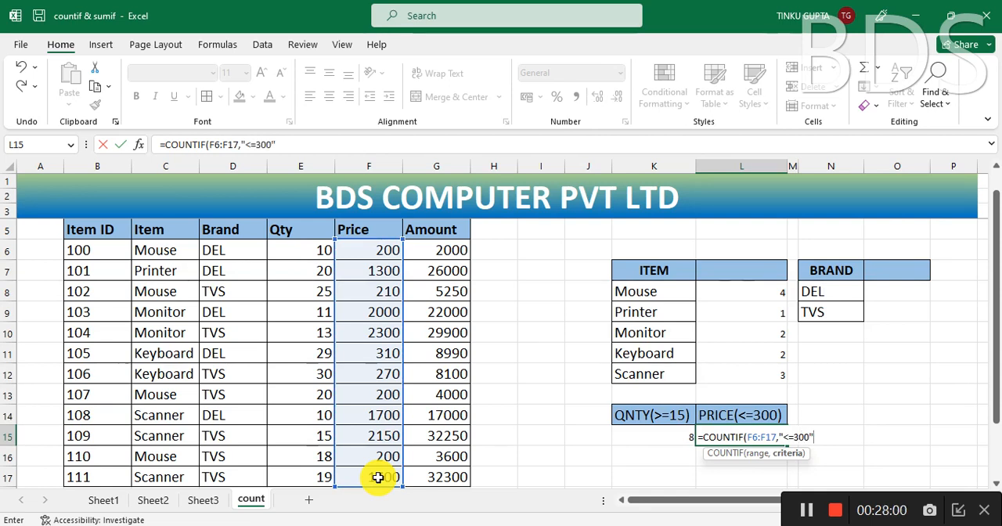
key(Return)
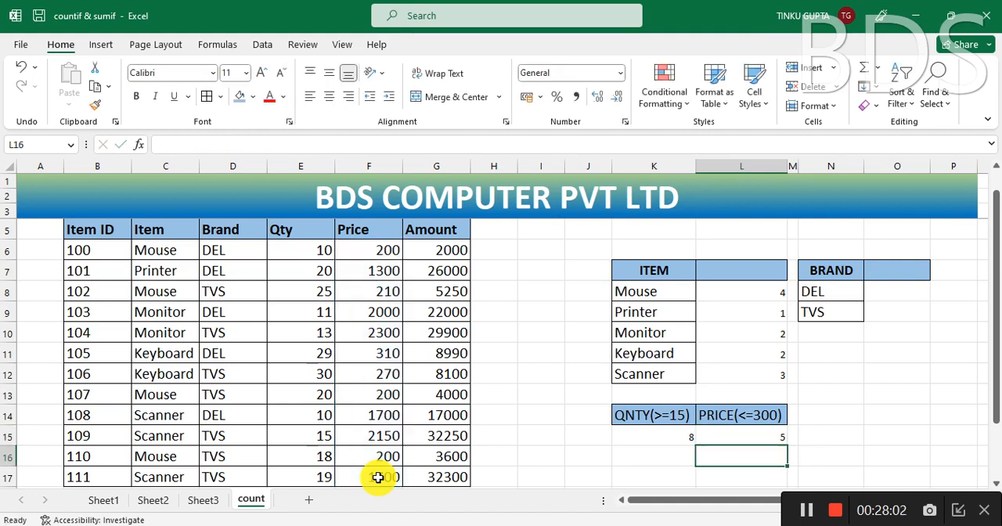
Step: Check the L15 count against the Price column by examining which prices are 300 or less
click(766, 438)
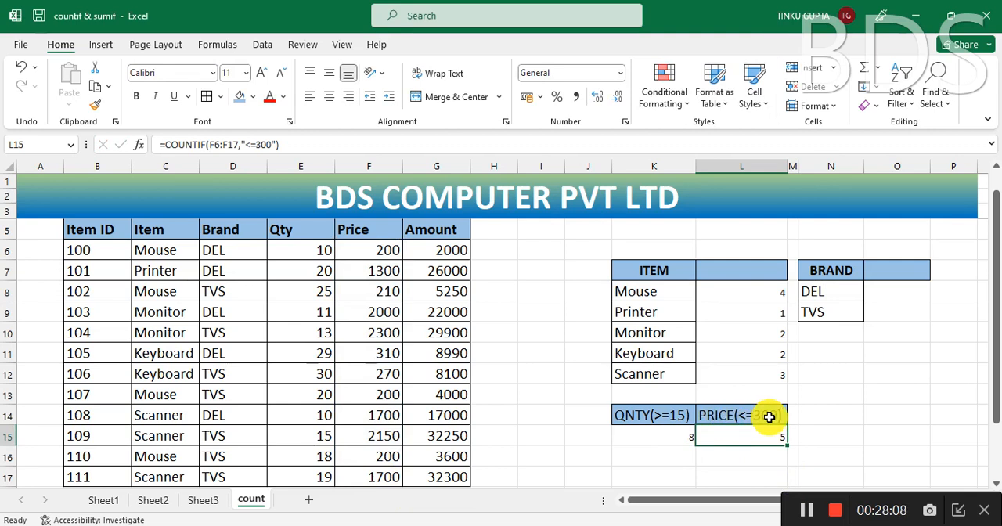
click(381, 251)
click(390, 290)
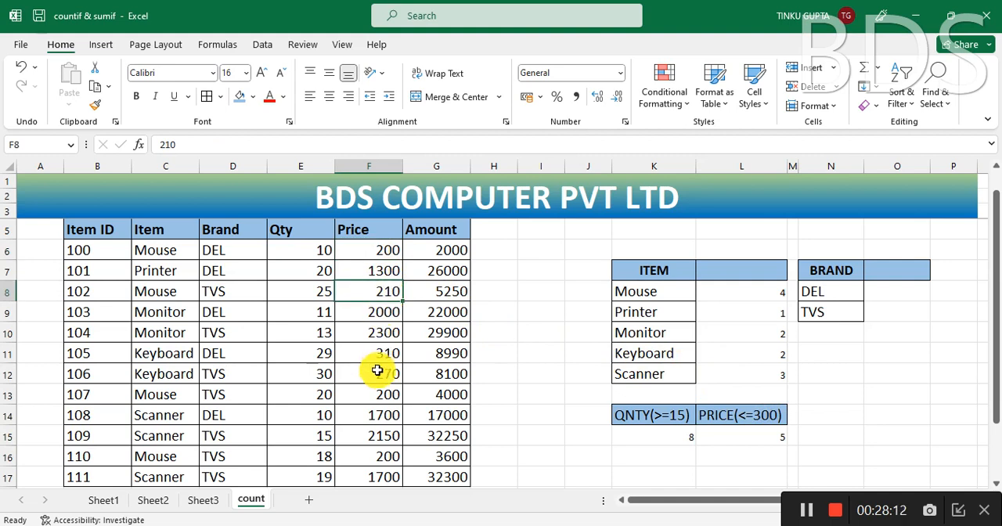
click(387, 353)
click(388, 373)
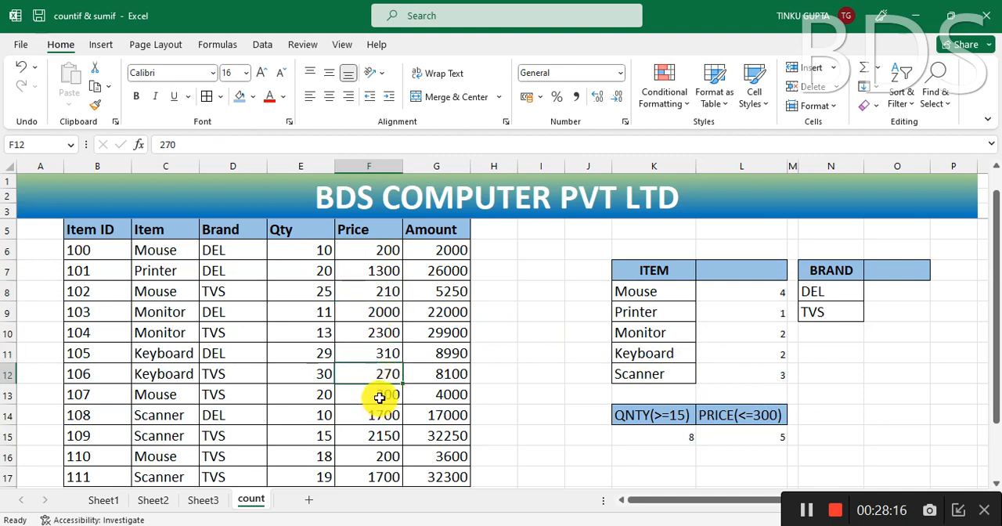
click(379, 397)
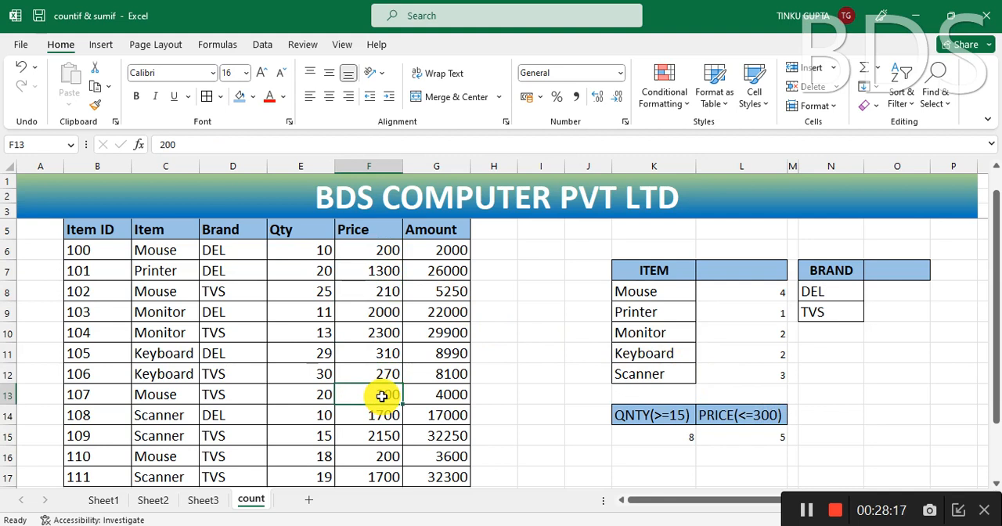
click(379, 456)
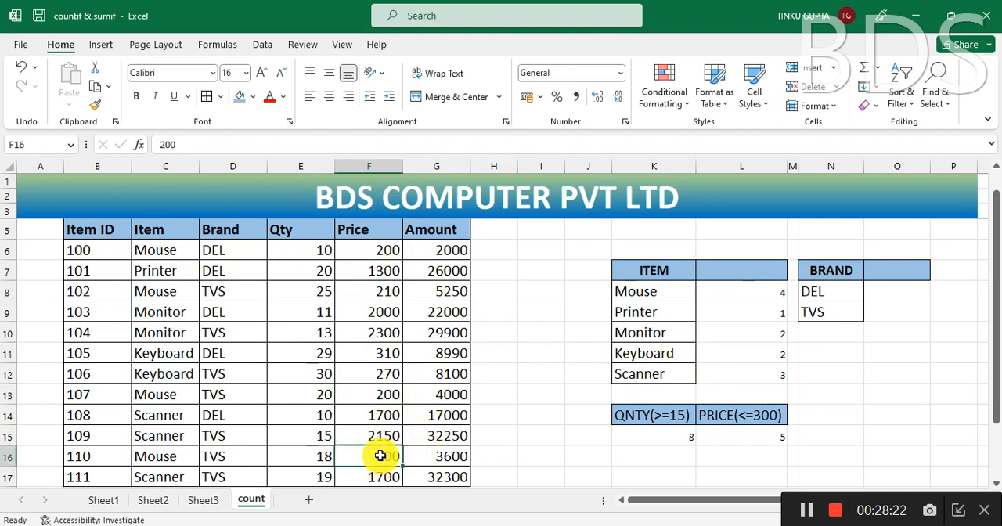
click(385, 250)
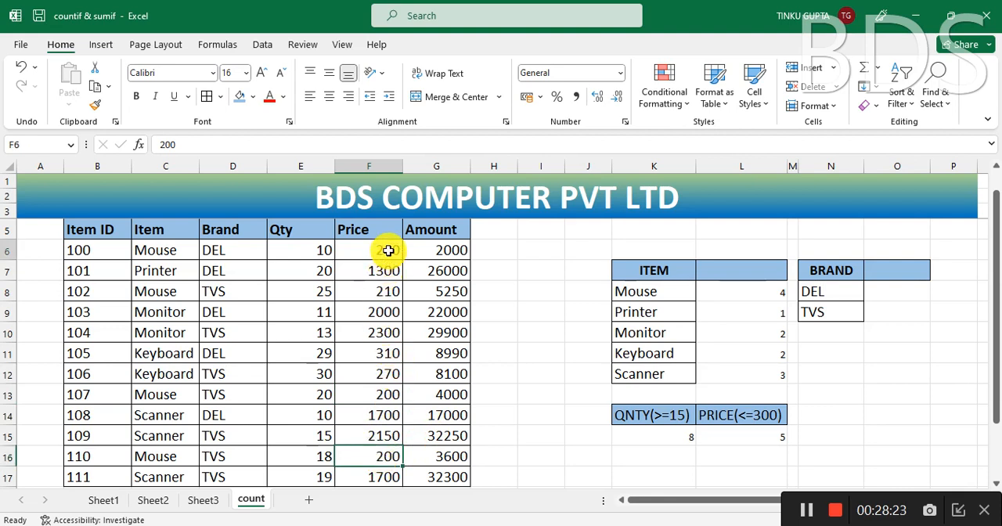
click(385, 375)
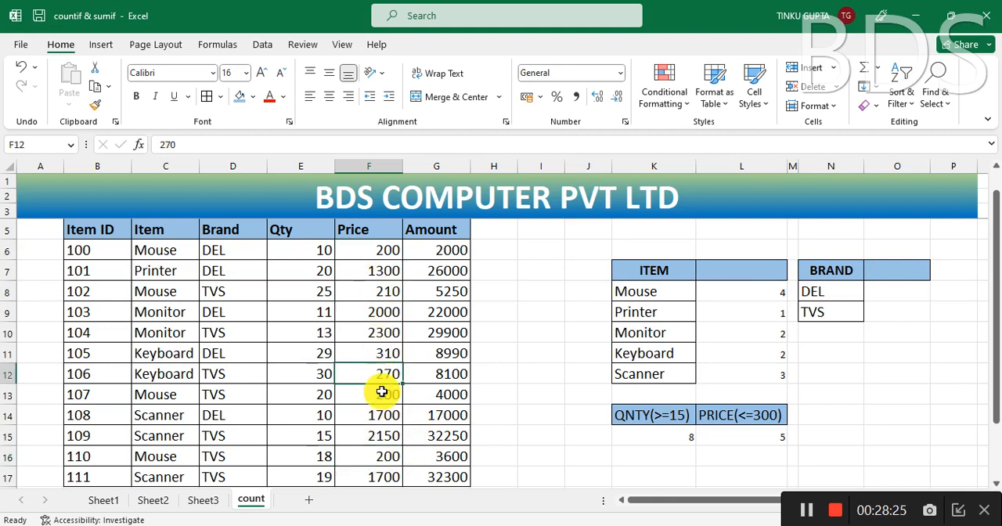
click(390, 396)
click(396, 454)
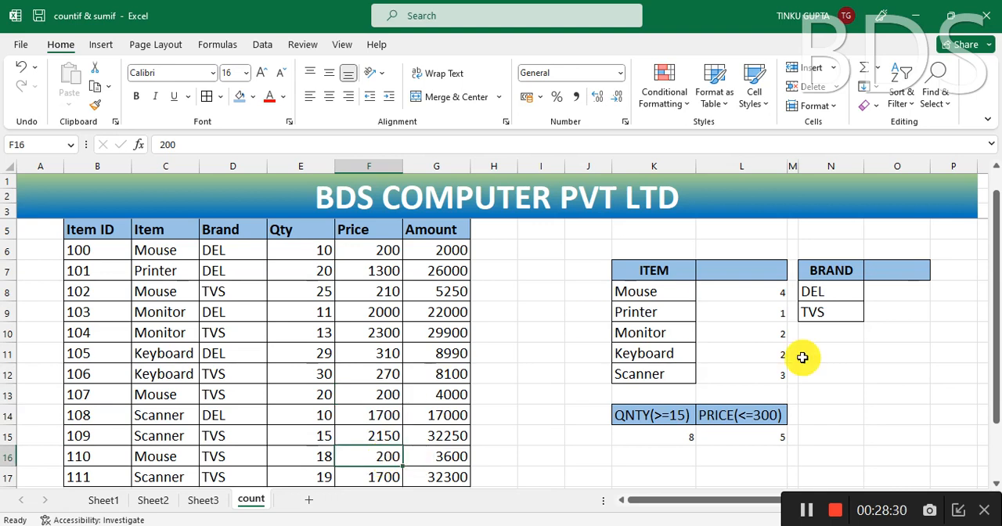
click(747, 436)
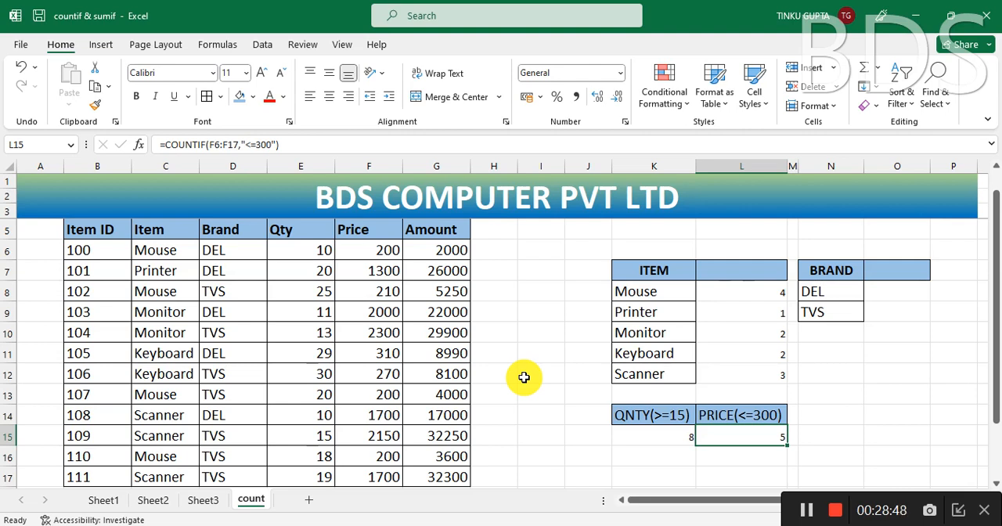
scroll(524, 377, up, 1)
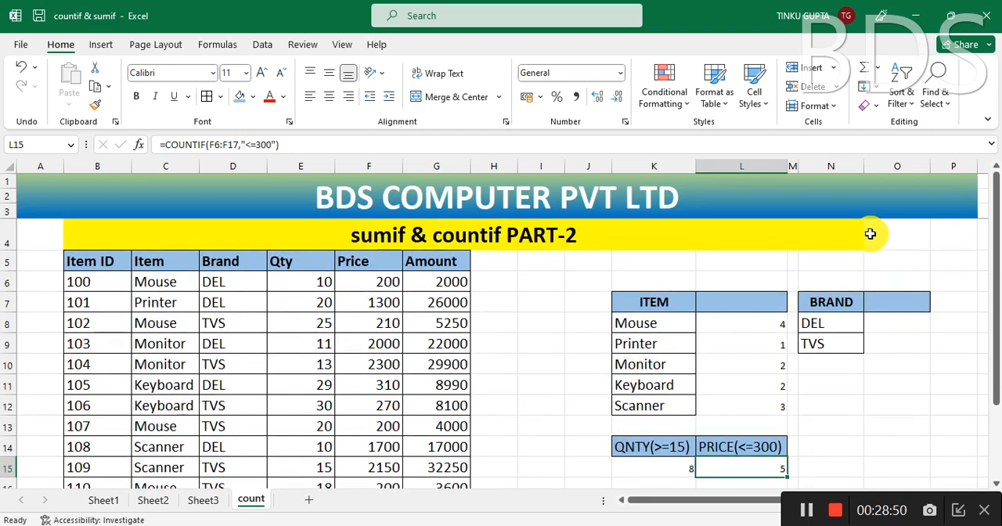
click(556, 284)
click(526, 302)
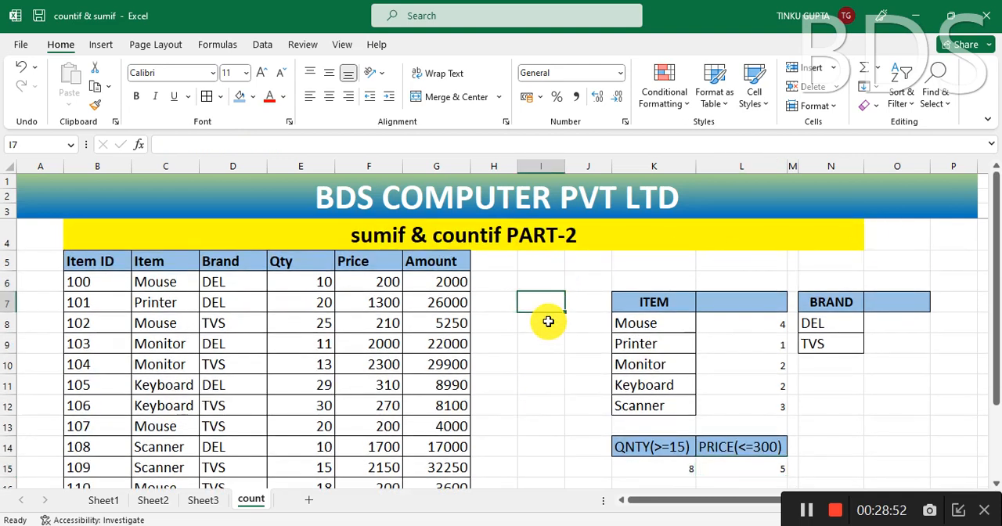